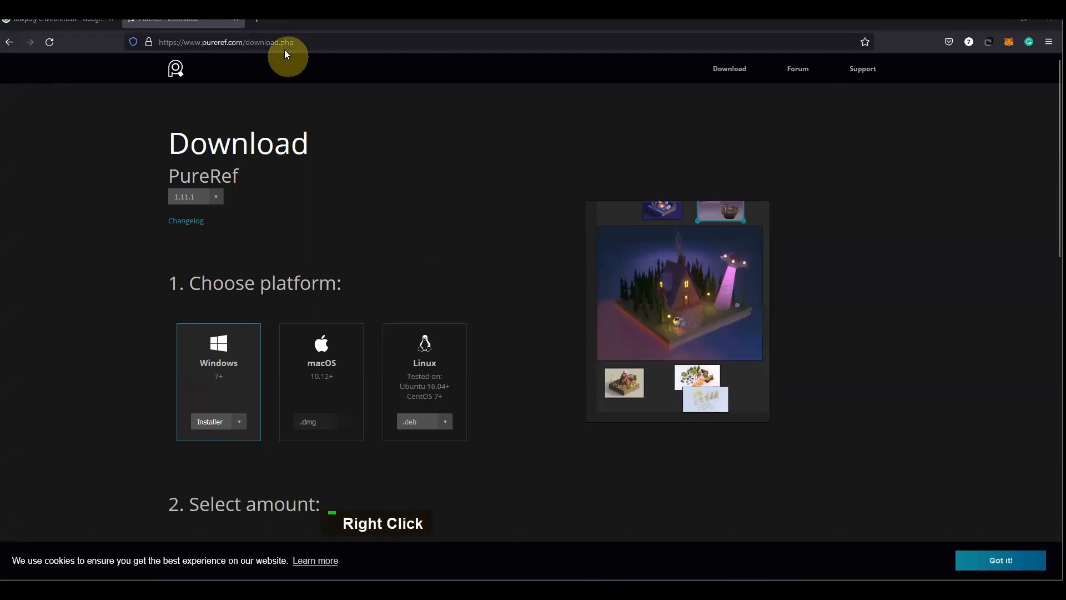
Step: Examine the address, platform choices and installer options on the PureRef download page
{"action": "left_click", "coordinate": [203, 41]}
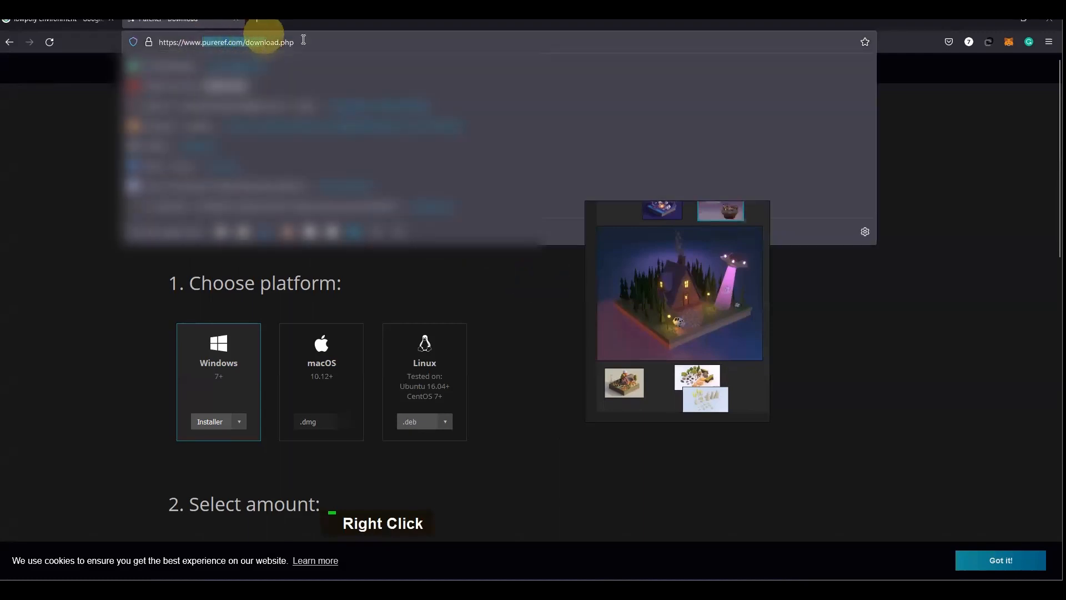
{"action": "left_click", "coordinate": [423, 255]}
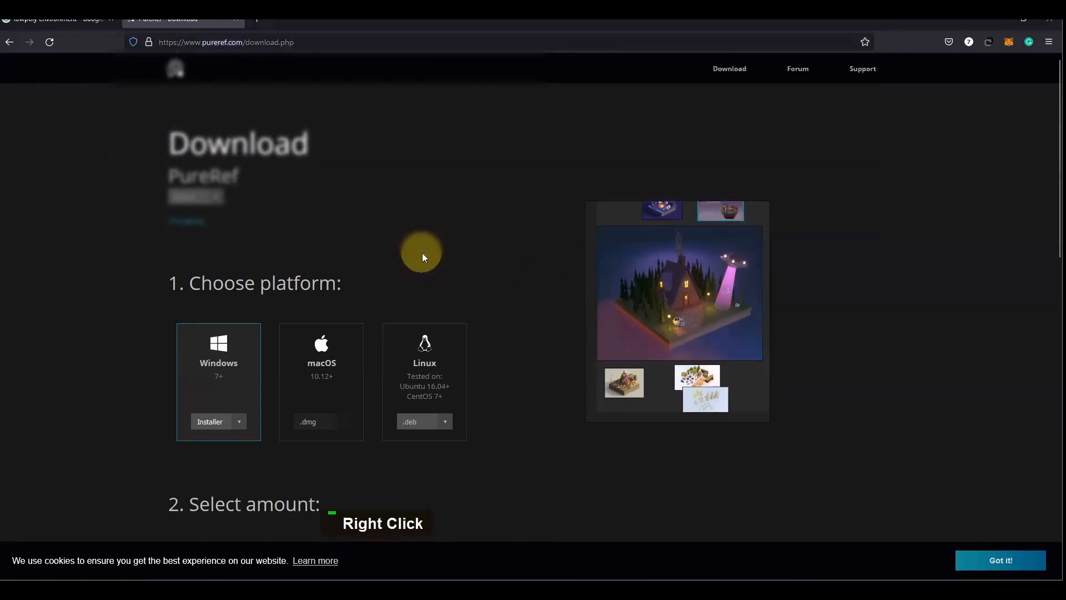
{"action": "scroll", "coordinate": [323, 365], "scroll_direction": "down", "scroll_amount": 2}
{"action": "scroll", "coordinate": [322, 362], "scroll_direction": "down", "scroll_amount": 2}
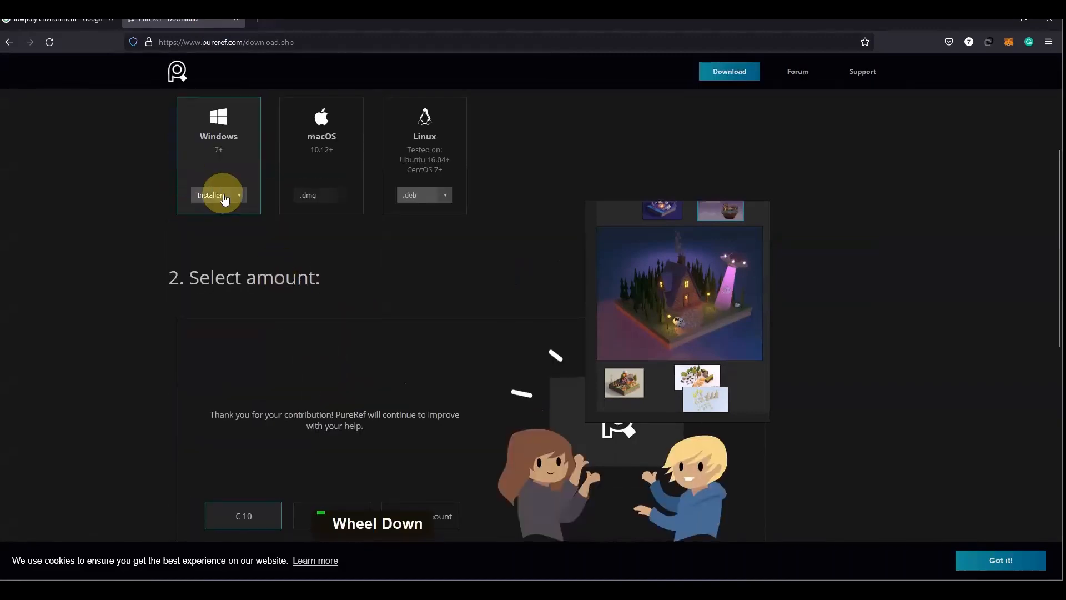
{"action": "scroll", "coordinate": [222, 197], "scroll_direction": "down", "scroll_amount": 2}
{"action": "scroll", "coordinate": [225, 194], "scroll_direction": "up", "scroll_amount": 3}
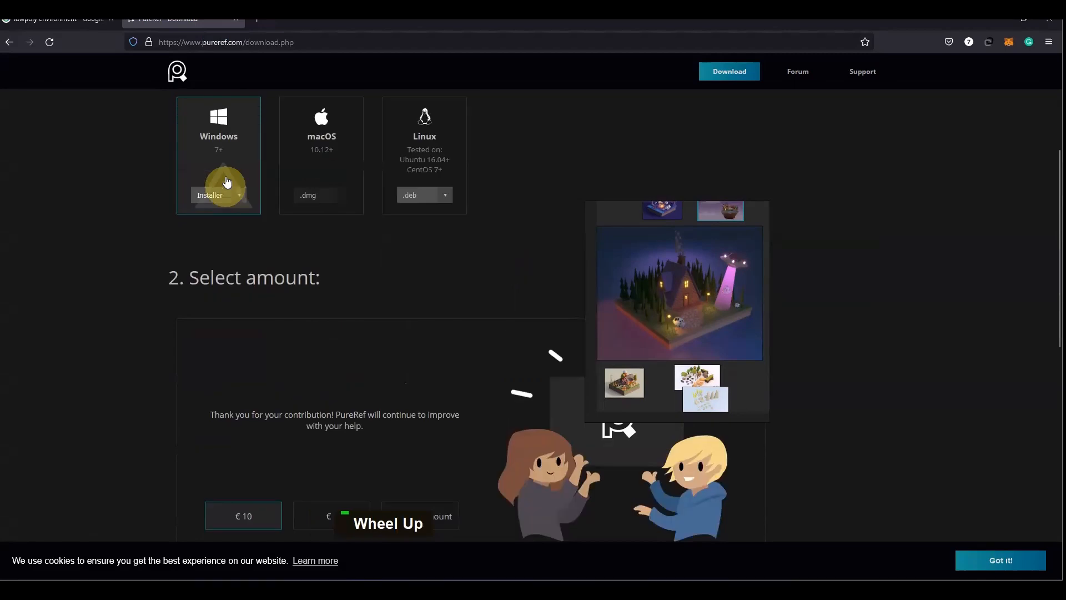
{"action": "scroll", "coordinate": [225, 188], "scroll_direction": "up", "scroll_amount": 1}
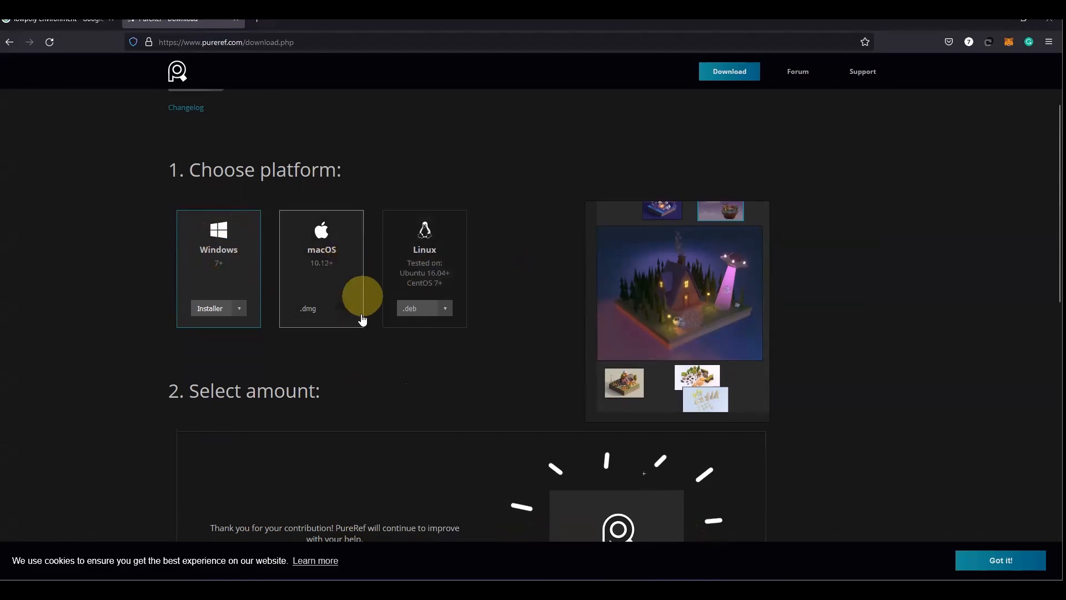
Step: Set a custom contribution of €0 for the PureRef Windows installer and bring up the checkout section
{"action": "scroll", "coordinate": [359, 355], "scroll_direction": "down", "scroll_amount": 3}
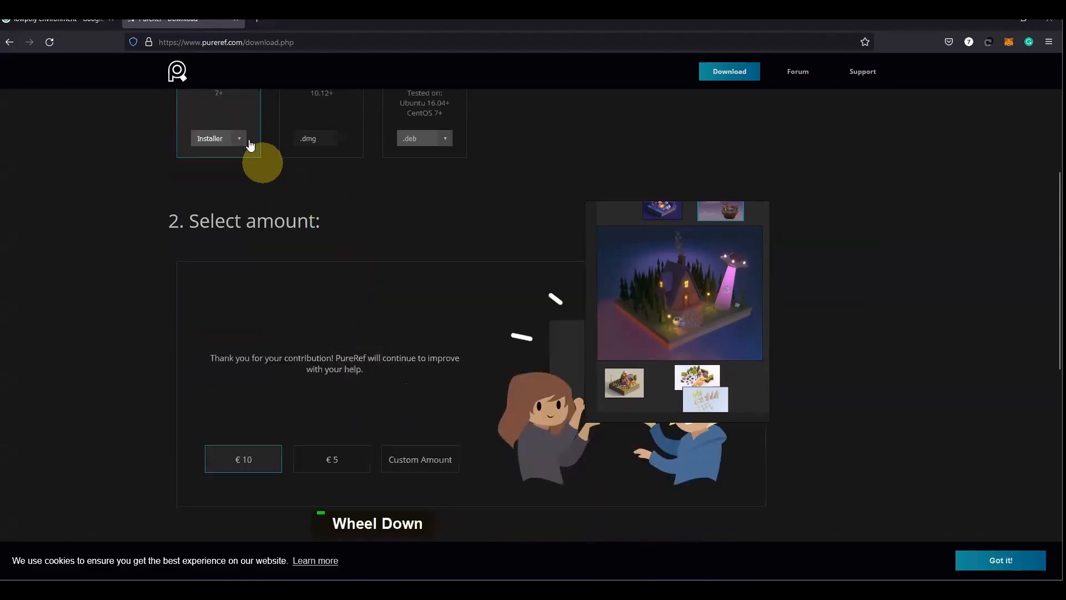
{"action": "scroll", "coordinate": [306, 339], "scroll_direction": "down", "scroll_amount": 2}
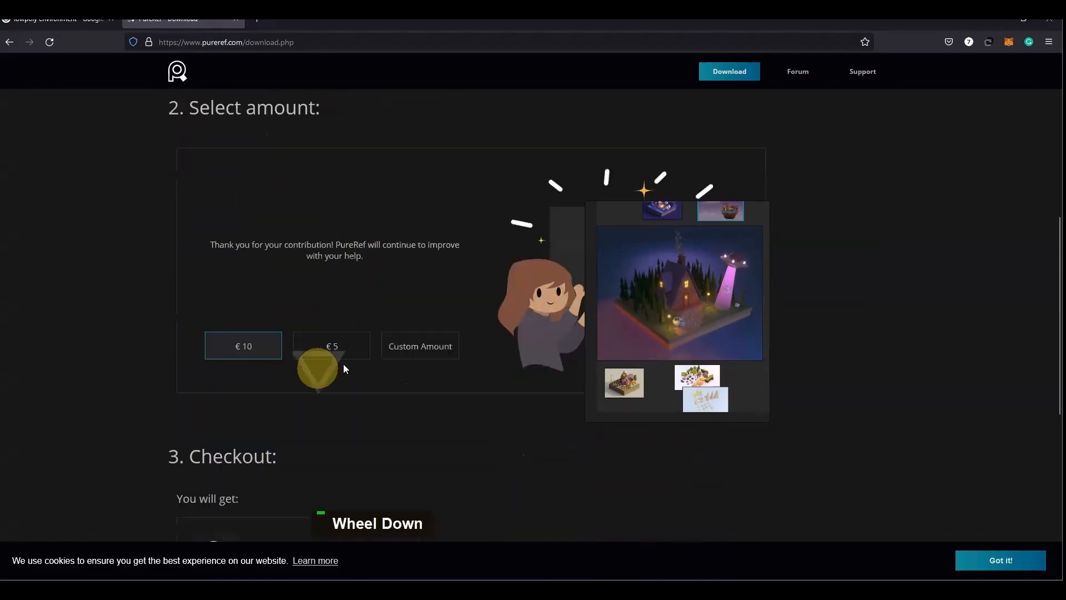
{"action": "left_click", "coordinate": [423, 341]}
{"action": "type", "text": "20"}
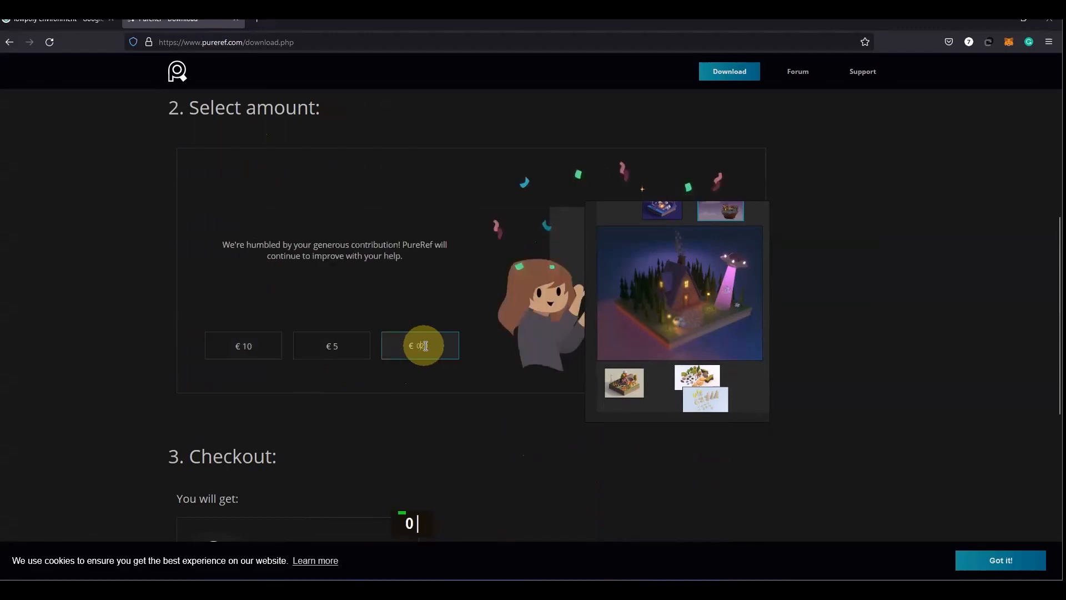
{"action": "key", "text": "Return"}
{"action": "type", "text": "0"}
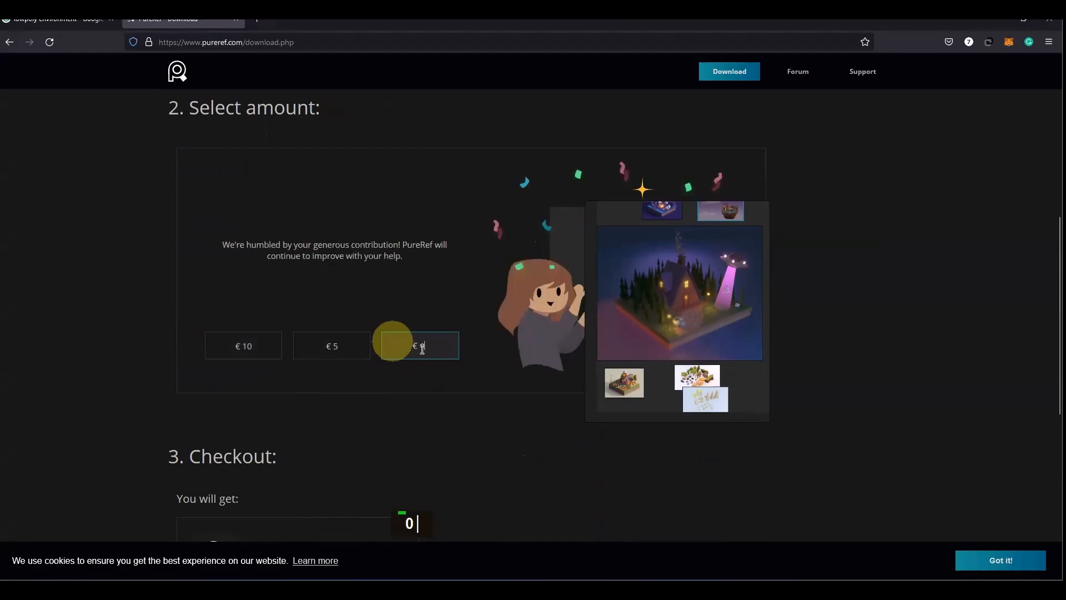
{"action": "scroll", "coordinate": [410, 417], "scroll_direction": "down", "scroll_amount": 5}
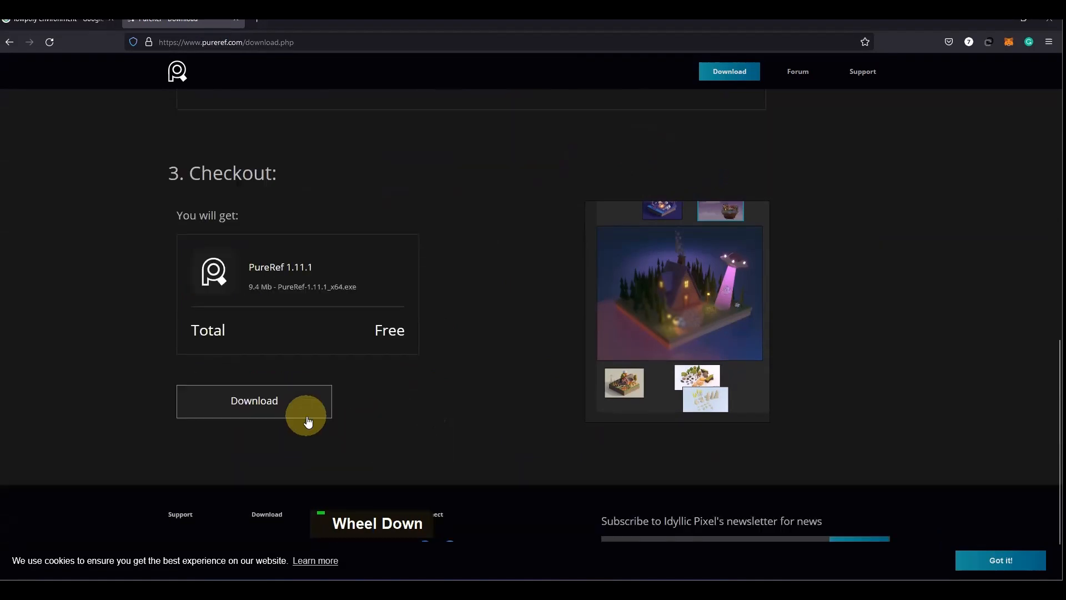
Step: Close the PureRef download page and browse the image results for "lowpoly environment"
{"action": "left_click", "coordinate": [233, 25]}
{"action": "scroll", "coordinate": [319, 419], "scroll_direction": "up", "scroll_amount": 1}
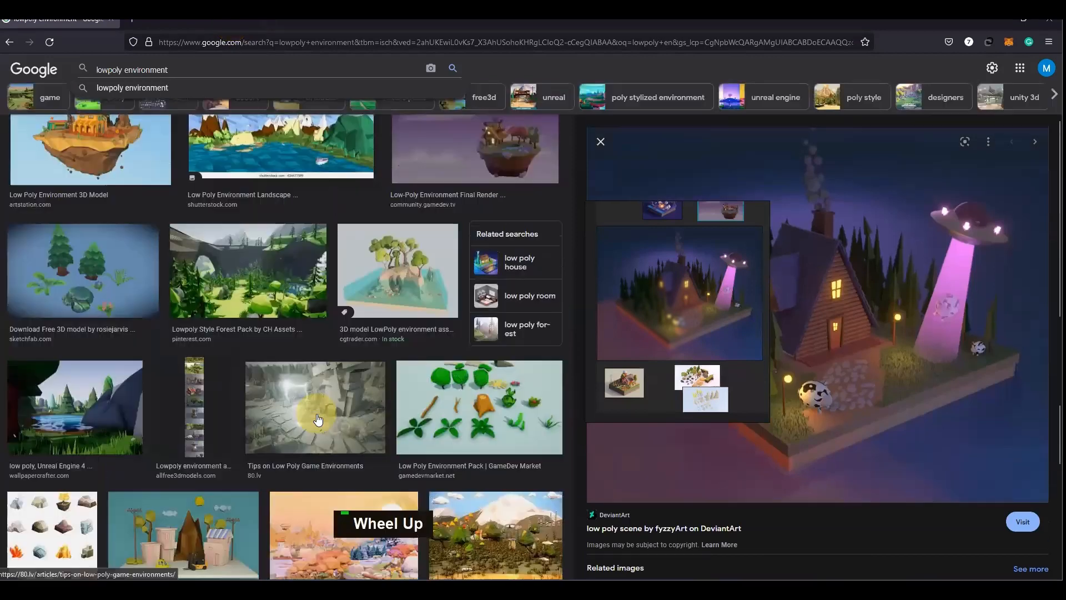
{"action": "scroll", "coordinate": [319, 420], "scroll_direction": "up", "scroll_amount": 1}
{"action": "scroll", "coordinate": [318, 419], "scroll_direction": "up", "scroll_amount": 3}
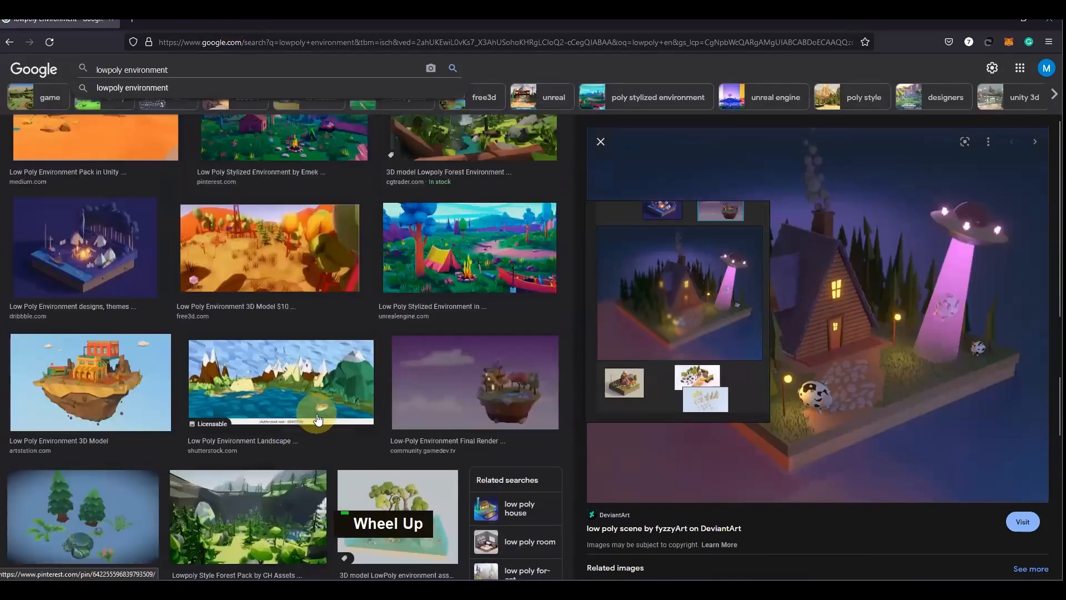
{"action": "scroll", "coordinate": [318, 419], "scroll_direction": "up", "scroll_amount": 3}
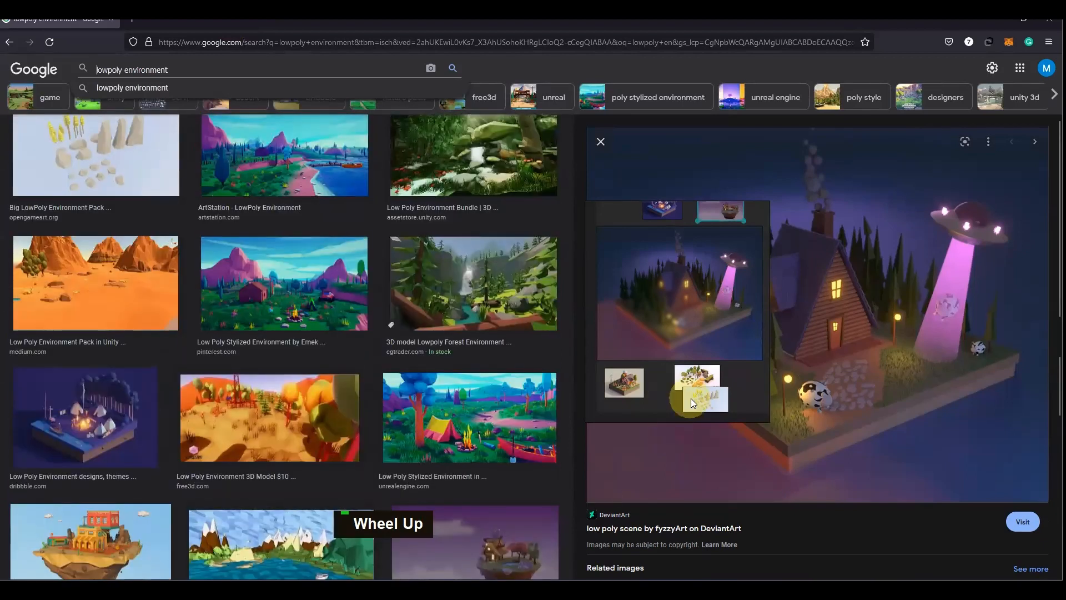
Step: Move the pale rocks reference on the PureRef board below the trees-and-rocks image, and bring the board's campfire reference into view
{"action": "left_click_drag", "start_coordinate": [691, 403], "coordinate": [667, 408]}
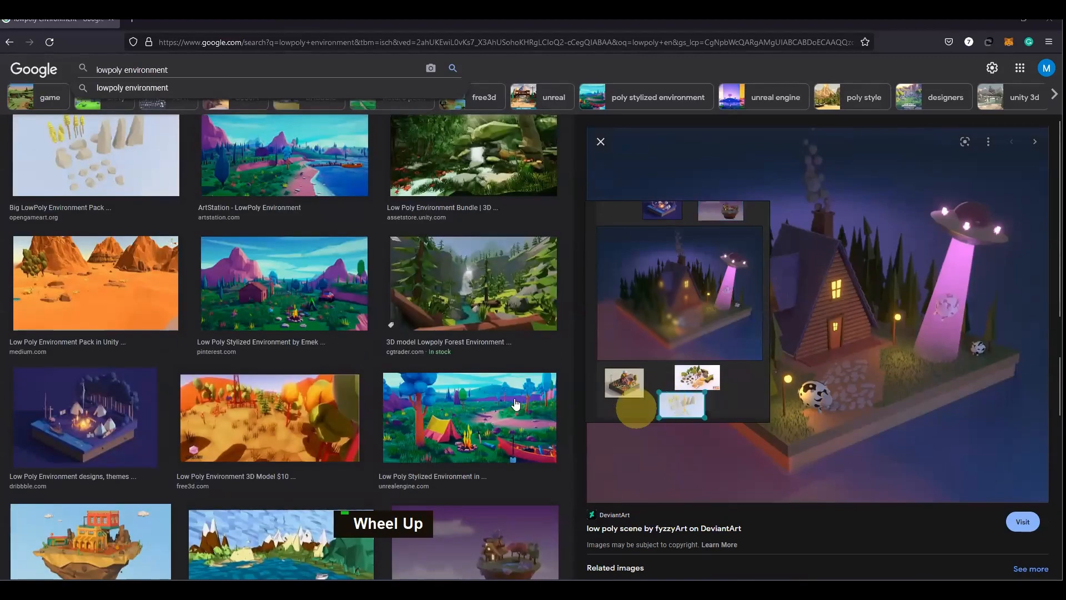
{"action": "scroll", "coordinate": [489, 388], "scroll_direction": "up", "scroll_amount": 3}
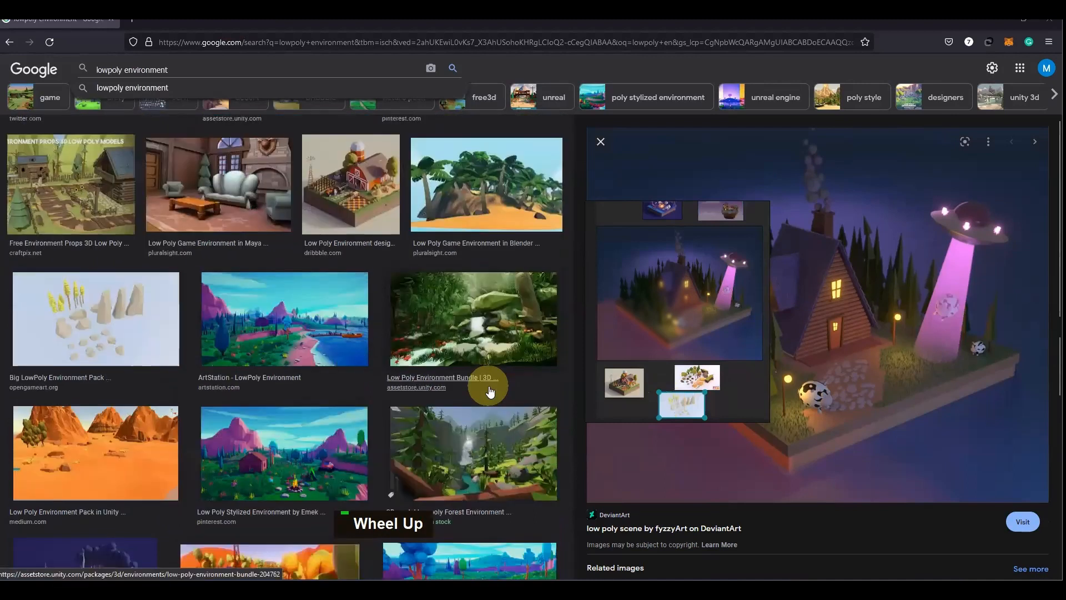
{"action": "scroll", "coordinate": [489, 392], "scroll_direction": "up", "scroll_amount": 3}
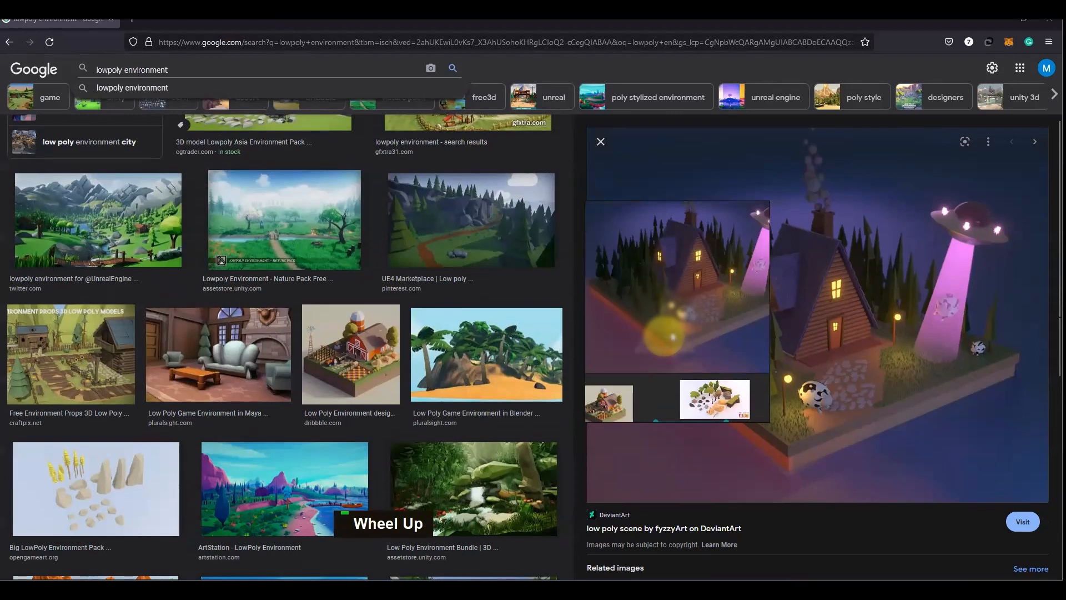
{"action": "middle_click", "coordinate": [666, 335]}
{"action": "scroll", "coordinate": [669, 286], "scroll_direction": "up", "scroll_amount": 2}
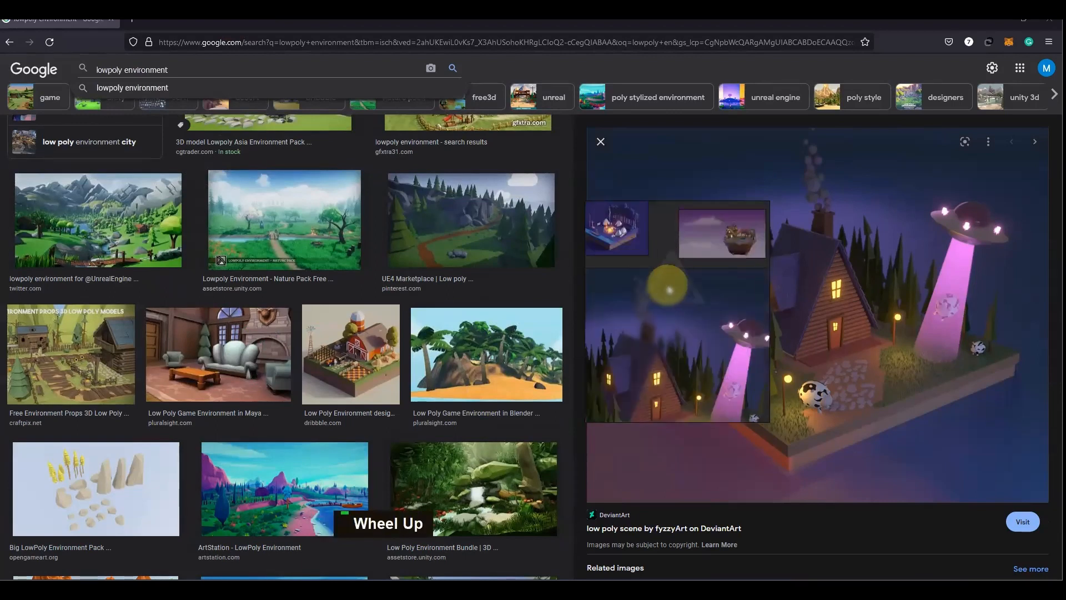
{"action": "middle_click", "coordinate": [668, 286]}
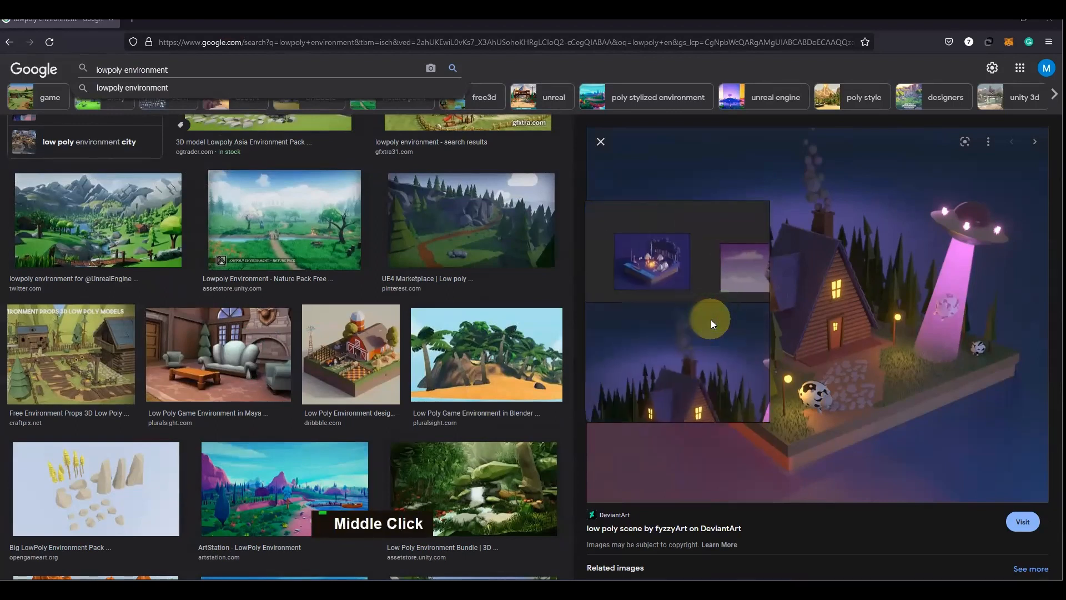
{"action": "scroll", "coordinate": [411, 307], "scroll_direction": "up", "scroll_amount": 1}
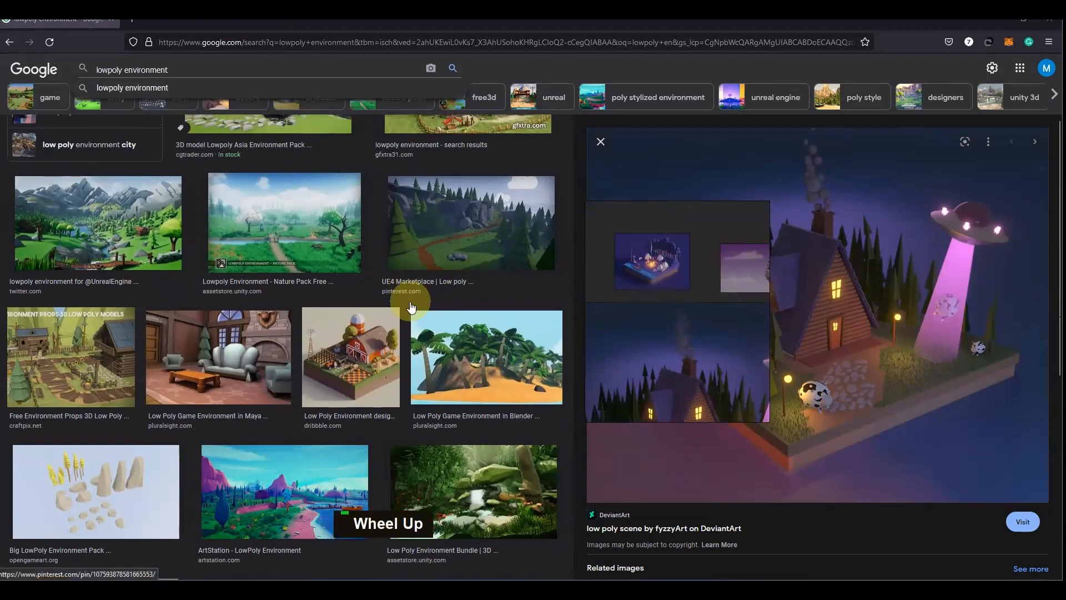
Step: Open the "Low-Poly Environment Final Render" image result and move the PureRef board off its preview
{"action": "scroll", "coordinate": [411, 307], "scroll_direction": "up", "scroll_amount": 4}
{"action": "scroll", "coordinate": [411, 307], "scroll_direction": "up", "scroll_amount": 3}
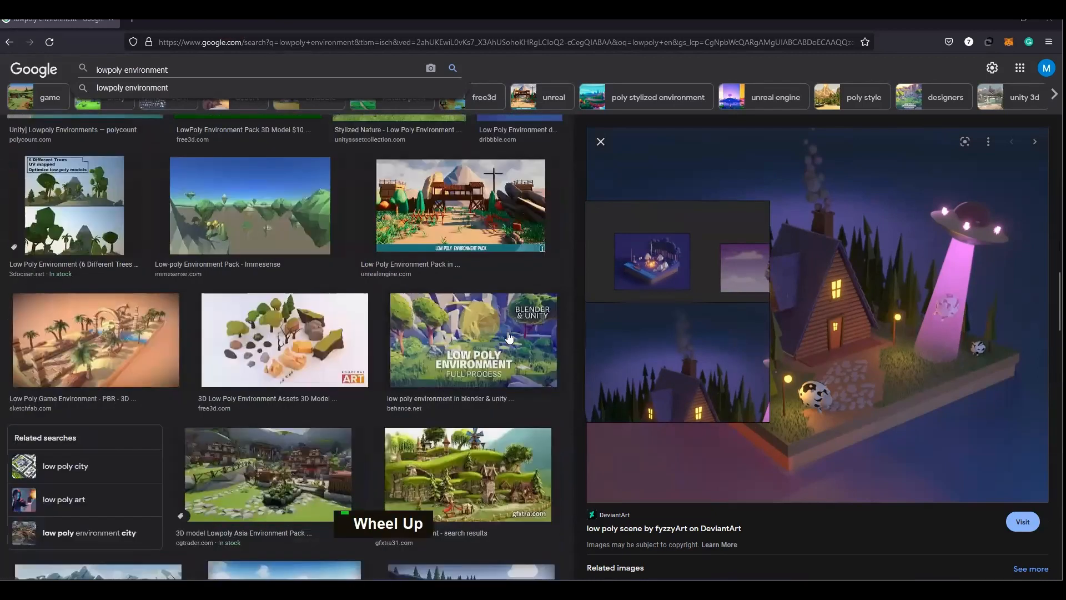
{"action": "scroll", "coordinate": [349, 294], "scroll_direction": "up", "scroll_amount": 3}
{"action": "scroll", "coordinate": [367, 311], "scroll_direction": "up", "scroll_amount": 3}
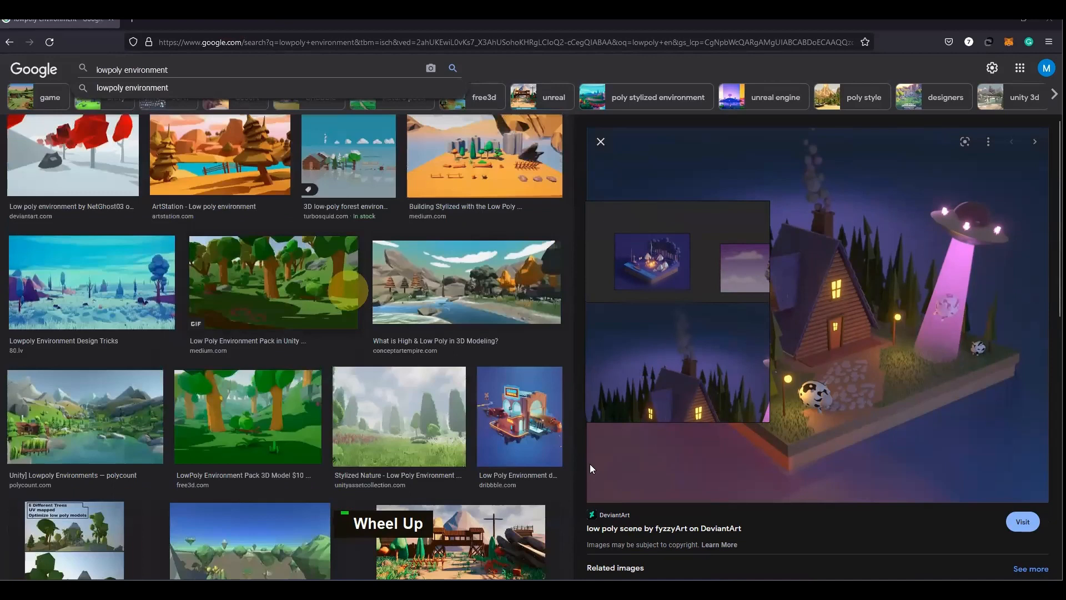
{"action": "scroll", "coordinate": [456, 388], "scroll_direction": "down", "scroll_amount": 3}
{"action": "scroll", "coordinate": [455, 388], "scroll_direction": "down", "scroll_amount": 5}
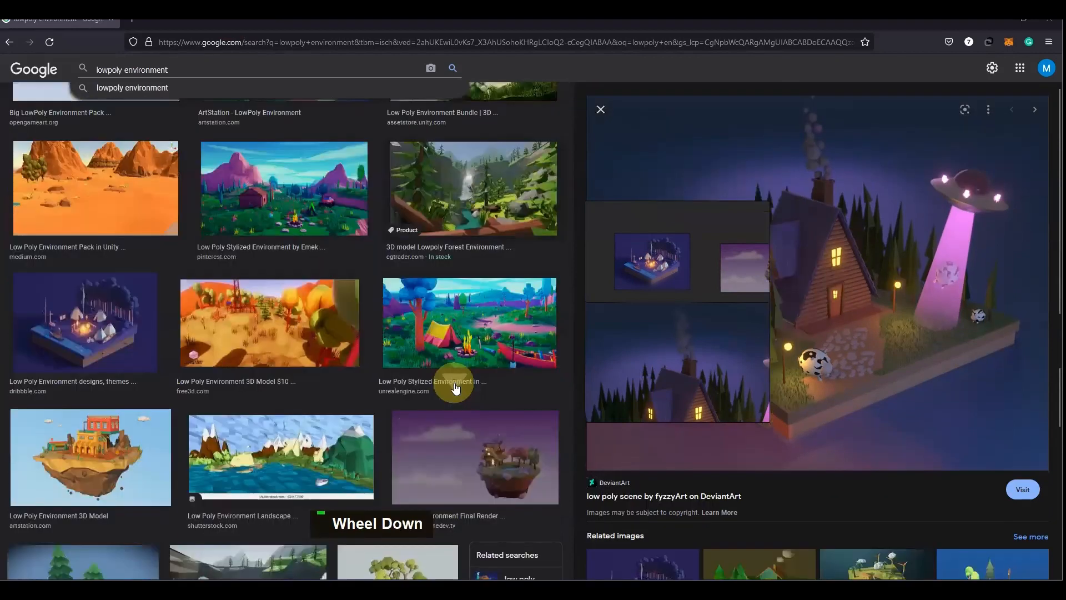
{"action": "scroll", "coordinate": [456, 388], "scroll_direction": "down", "scroll_amount": 4}
{"action": "left_click", "coordinate": [500, 220]}
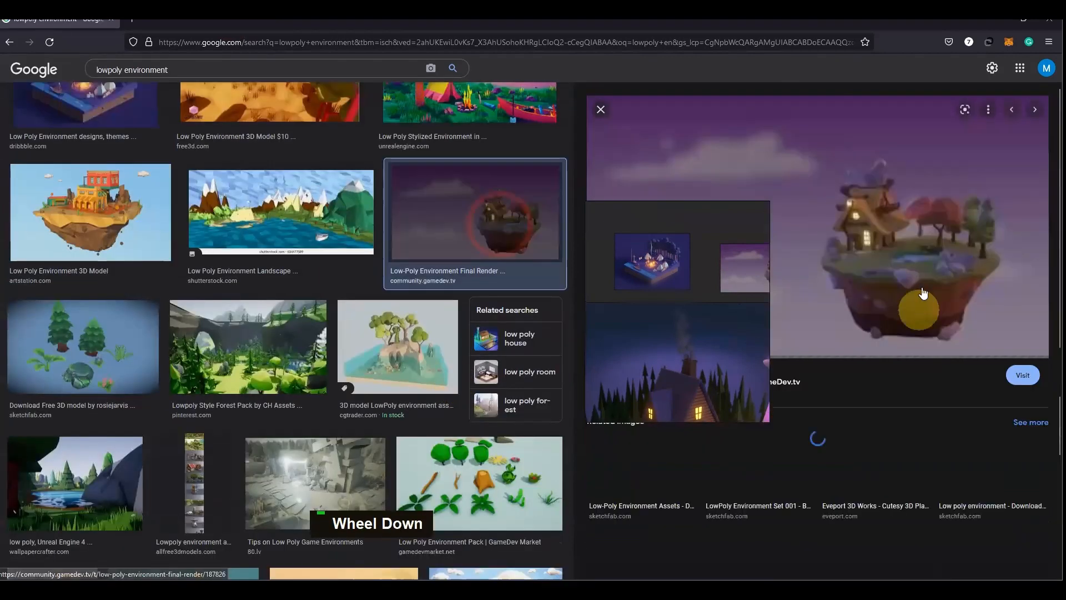
{"action": "right_click_drag", "start_coordinate": [735, 274], "coordinate": [565, 265]}
{"action": "right_click", "coordinate": [904, 285]}
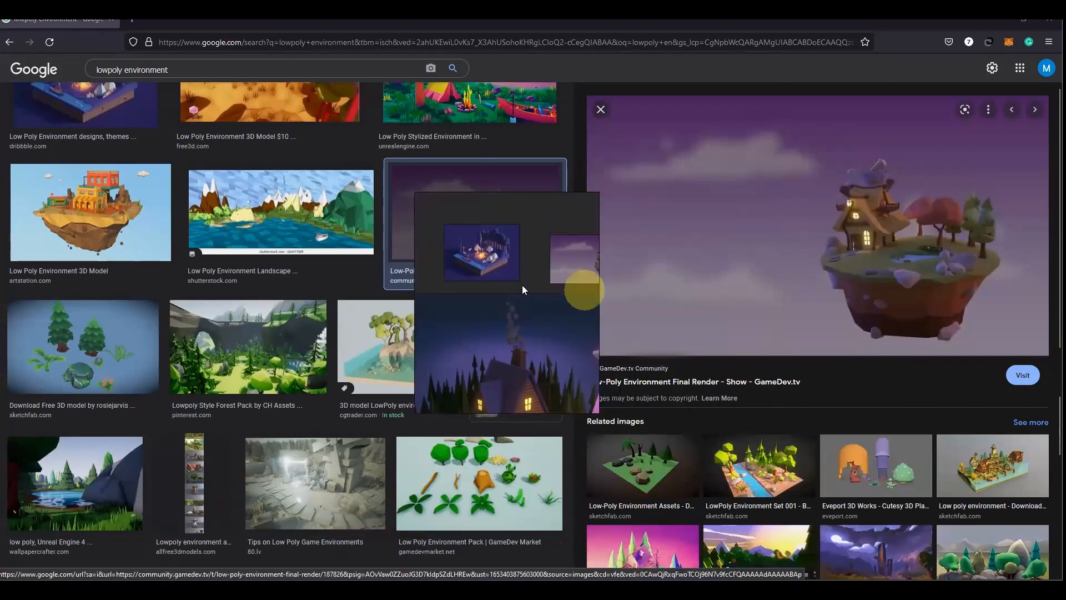
Step: Examine the cabin, campfire and floating island references on the PureRef board up close
{"action": "scroll", "coordinate": [522, 285], "scroll_direction": "down", "scroll_amount": 2}
{"action": "scroll", "coordinate": [516, 272], "scroll_direction": "up", "scroll_amount": 5}
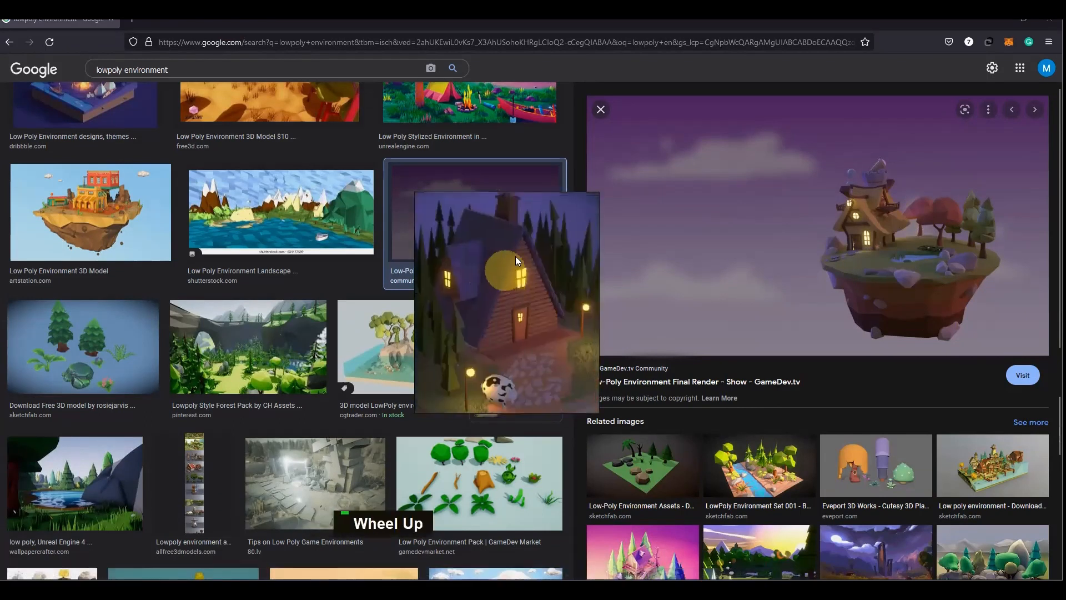
{"action": "scroll", "coordinate": [517, 260], "scroll_direction": "down", "scroll_amount": 5}
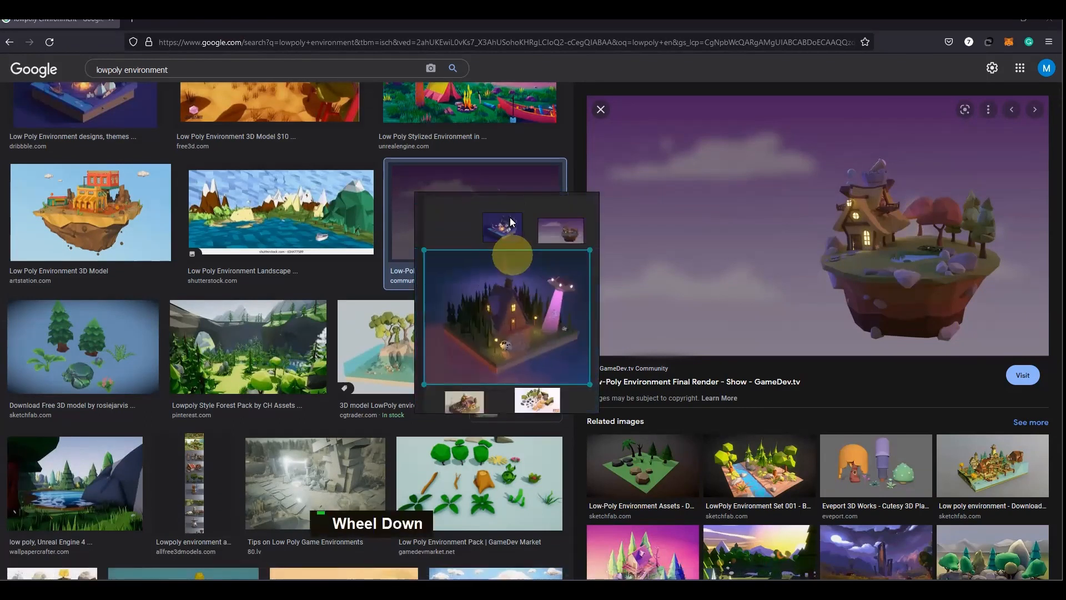
{"action": "scroll", "coordinate": [508, 225], "scroll_direction": "up", "scroll_amount": 5}
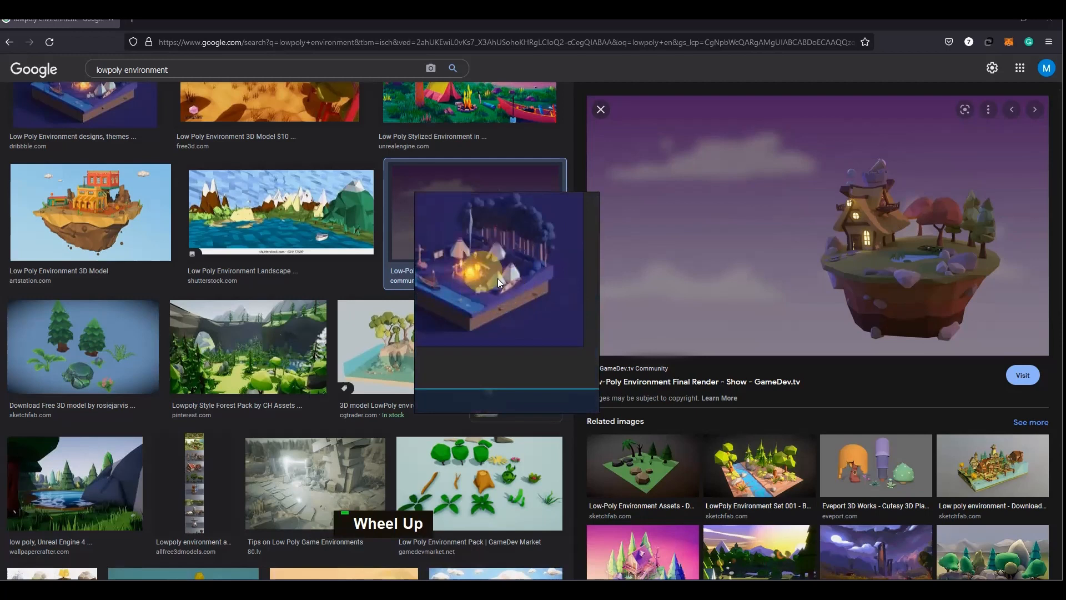
{"action": "scroll", "coordinate": [517, 281], "scroll_direction": "down", "scroll_amount": 3}
{"action": "mouse_move", "coordinate": [534, 283]}
{"action": "right_mouse_down"}
{"action": "mouse_move", "coordinate": [482, 279]}
{"action": "mouse_move", "coordinate": [533, 292]}
{"action": "right_mouse_up"}
{"action": "scroll", "coordinate": [502, 291], "scroll_direction": "up", "scroll_amount": 3}
{"action": "mouse_move", "coordinate": [501, 292]}
{"action": "middle_mouse_down"}
{"action": "mouse_move", "coordinate": [388, 272]}
{"action": "mouse_move", "coordinate": [458, 281]}
{"action": "mouse_move", "coordinate": [444, 279]}
{"action": "middle_mouse_up"}
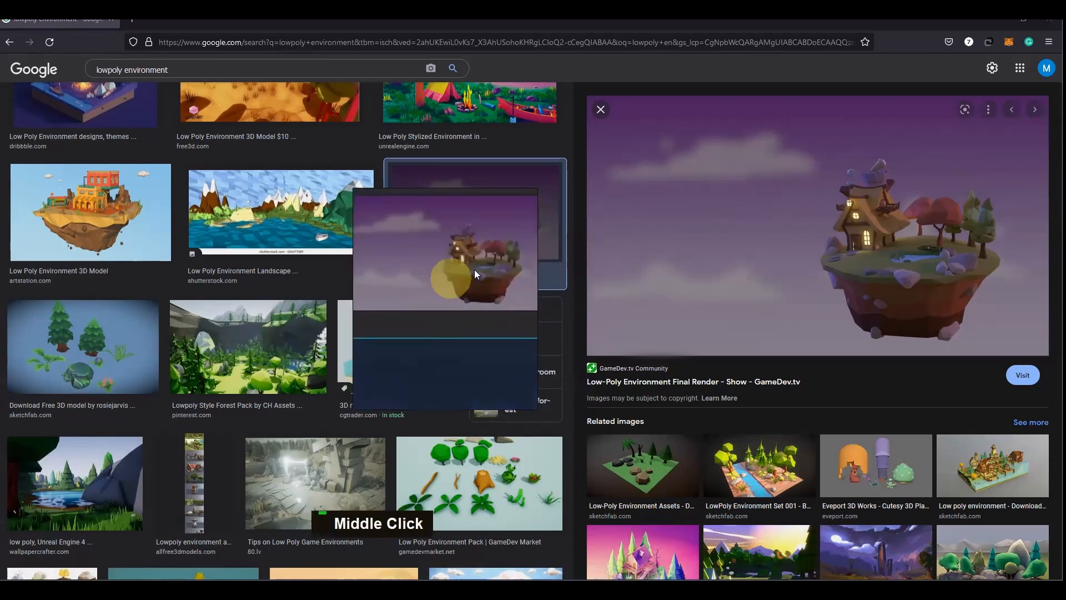
Step: Examine the trees-and-rocks and pale rocks asset references at the lower end of the PureRef board
{"action": "scroll", "coordinate": [474, 269], "scroll_direction": "down", "scroll_amount": 3}
{"action": "middle_click_drag", "start_coordinate": [463, 324], "coordinate": [435, 331]}
{"action": "scroll", "coordinate": [420, 310], "scroll_direction": "up", "scroll_amount": 5}
{"action": "scroll", "coordinate": [425, 315], "scroll_direction": "up", "scroll_amount": 3}
{"action": "scroll", "coordinate": [471, 331], "scroll_direction": "down", "scroll_amount": 2}
{"action": "scroll", "coordinate": [482, 322], "scroll_direction": "up", "scroll_amount": 1}
{"action": "middle_click_drag", "start_coordinate": [502, 325], "coordinate": [428, 314]}
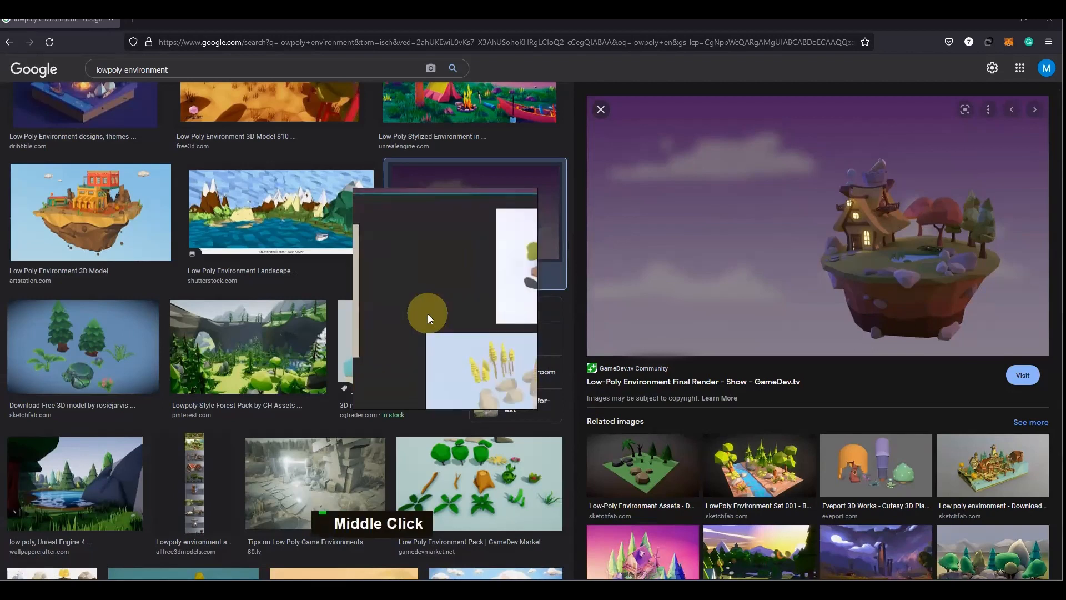
{"action": "scroll", "coordinate": [431, 317], "scroll_direction": "down", "scroll_amount": 1}
{"action": "middle_click_drag", "start_coordinate": [520, 322], "coordinate": [456, 314]}
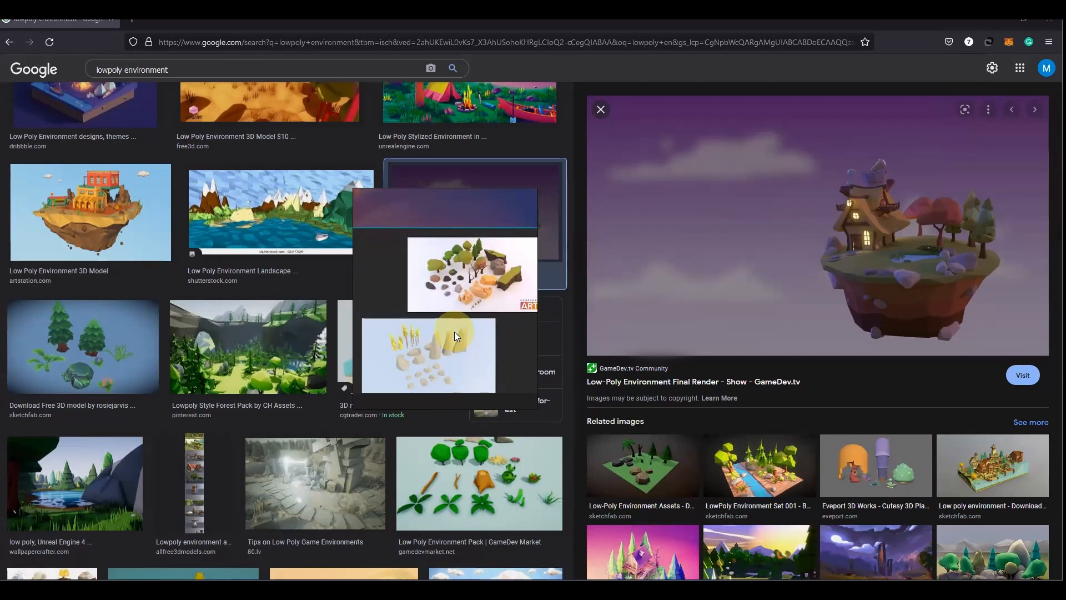
{"action": "left_click", "coordinate": [454, 332]}
{"action": "left_click", "coordinate": [454, 331]}
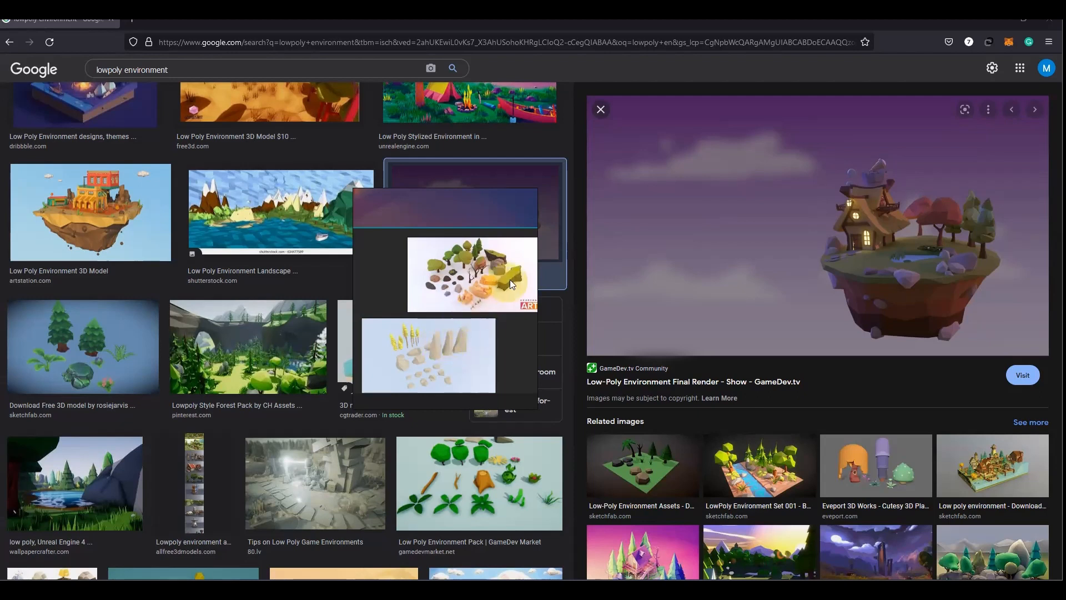
Step: Examine the individual rocks, grassy cliffs and trees in the trees-and-rocks asset reference up close
{"action": "scroll", "coordinate": [514, 281], "scroll_direction": "up", "scroll_amount": 5}
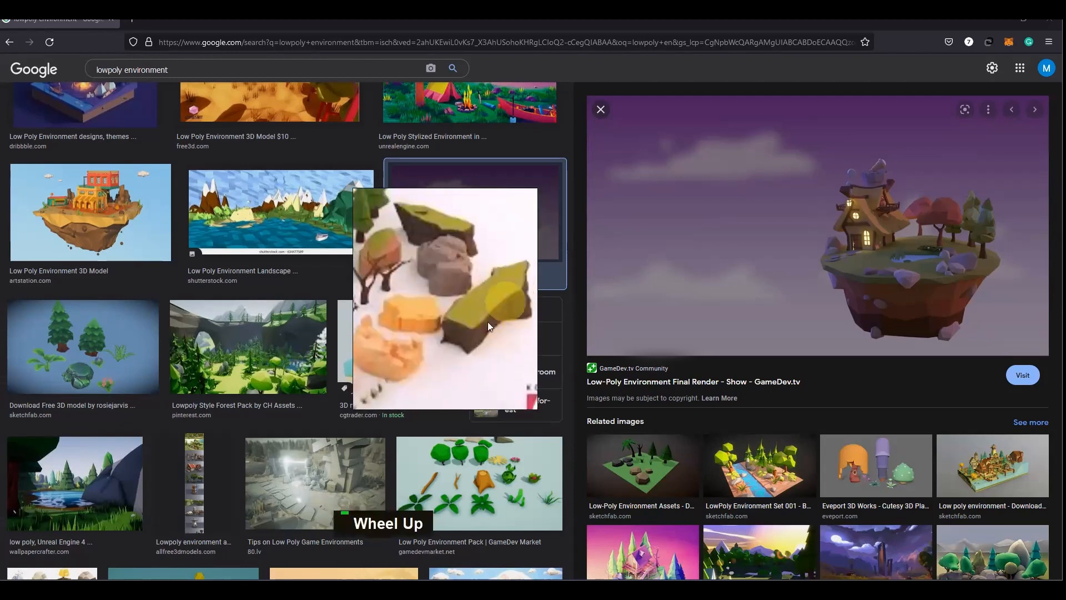
{"action": "scroll", "coordinate": [437, 366], "scroll_direction": "down", "scroll_amount": 3}
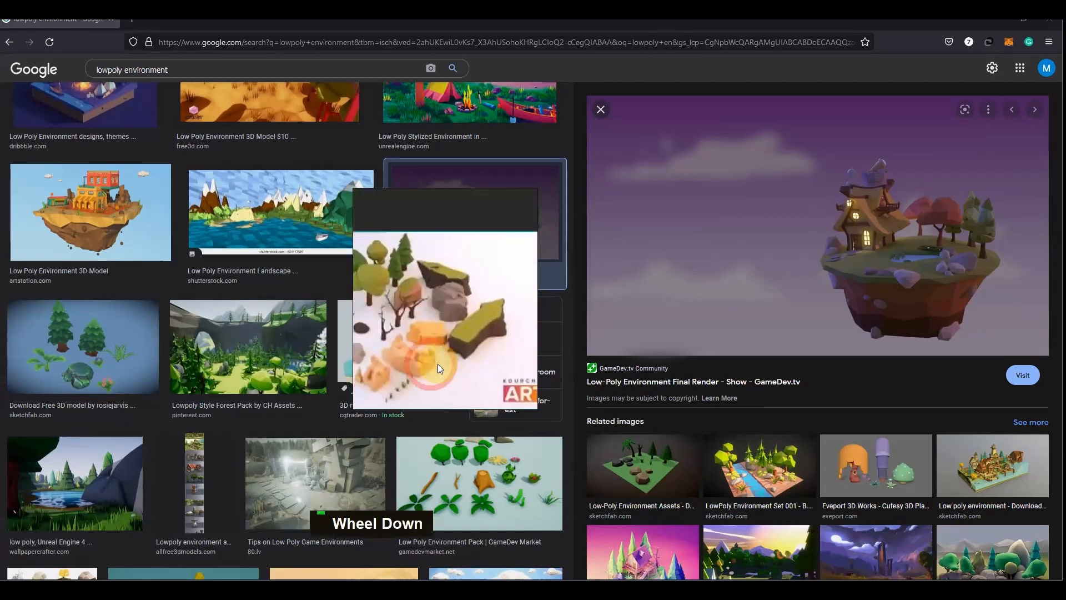
{"action": "scroll", "coordinate": [455, 341], "scroll_direction": "up", "scroll_amount": 2}
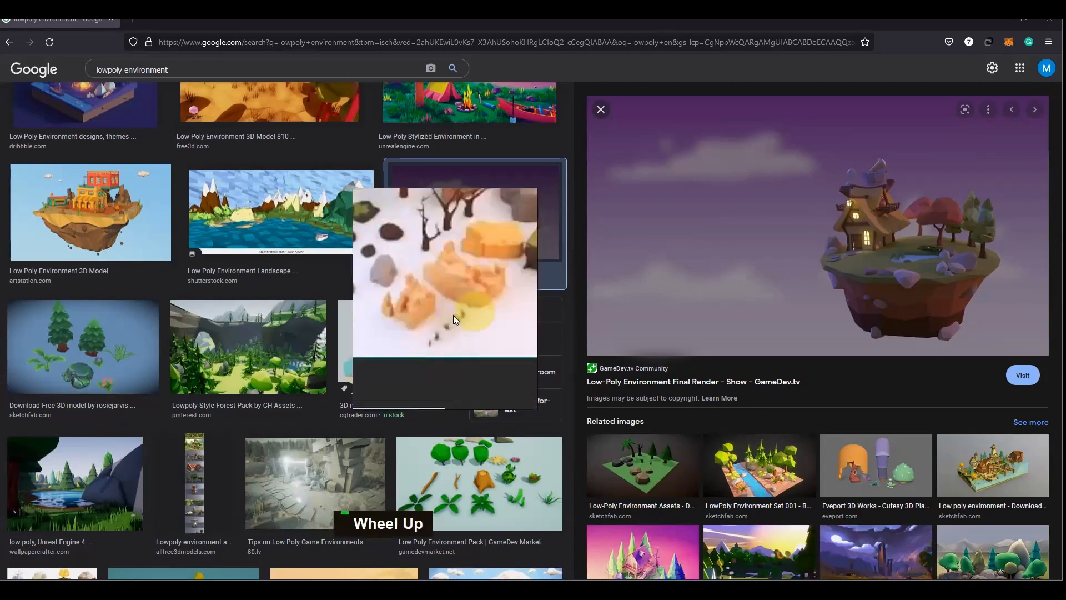
{"action": "scroll", "coordinate": [435, 282], "scroll_direction": "down", "scroll_amount": 2}
{"action": "left_click_drag", "start_coordinate": [434, 282], "coordinate": [456, 331]}
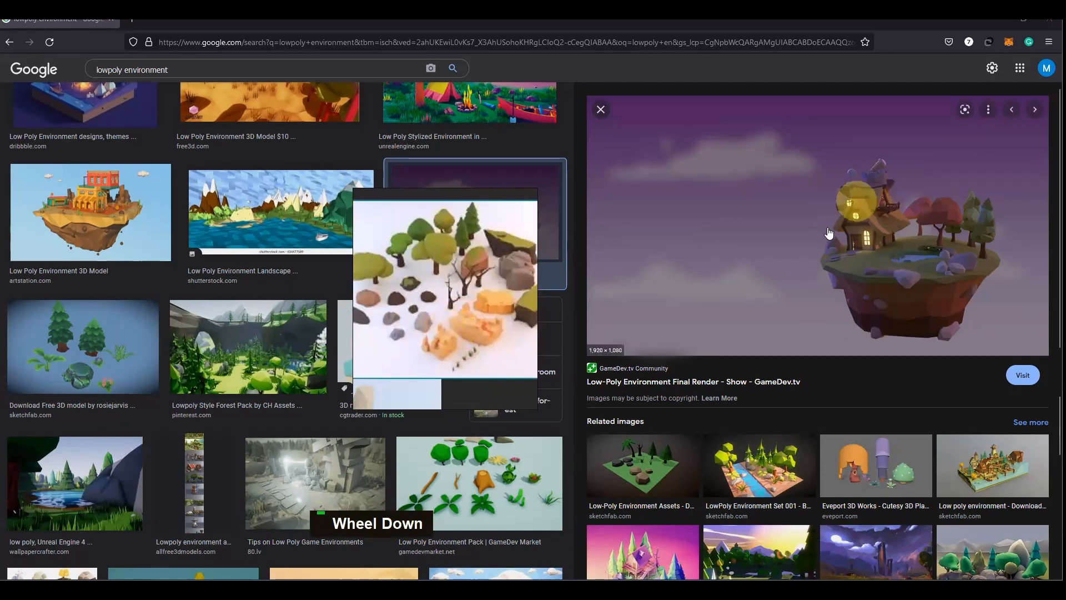
Step: Switch to Blender and move the PureRef board off the cube, over the properties editor
{"action": "scroll", "coordinate": [489, 315], "scroll_direction": "down", "scroll_amount": 4}
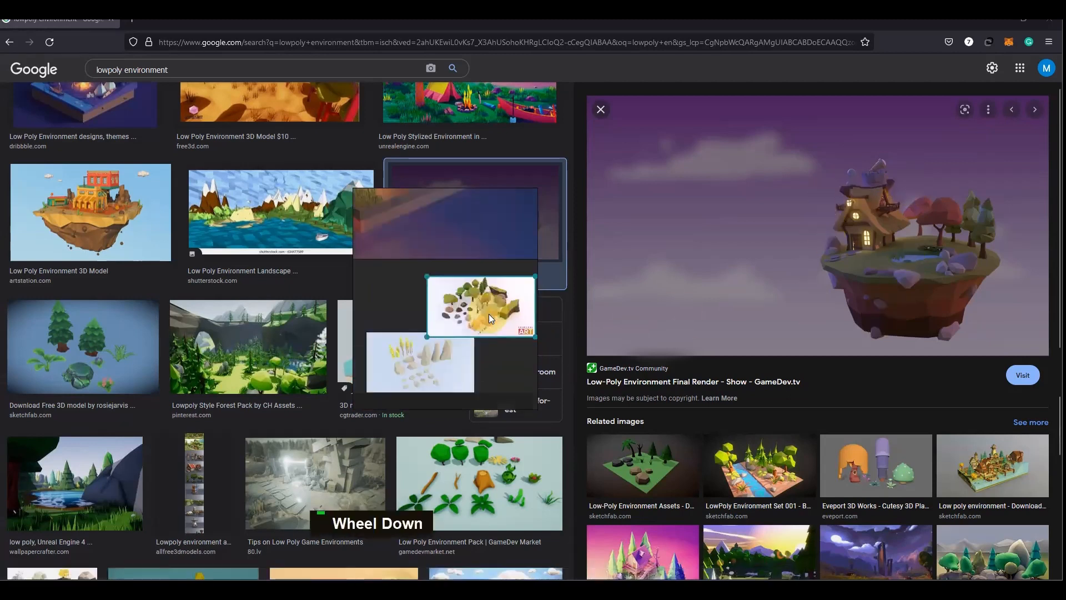
{"action": "mouse_move", "coordinate": [462, 248]}
{"action": "left_mouse_down"}
{"action": "mouse_move", "coordinate": [455, 282]}
{"action": "mouse_move", "coordinate": [468, 245]}
{"action": "left_mouse_up"}
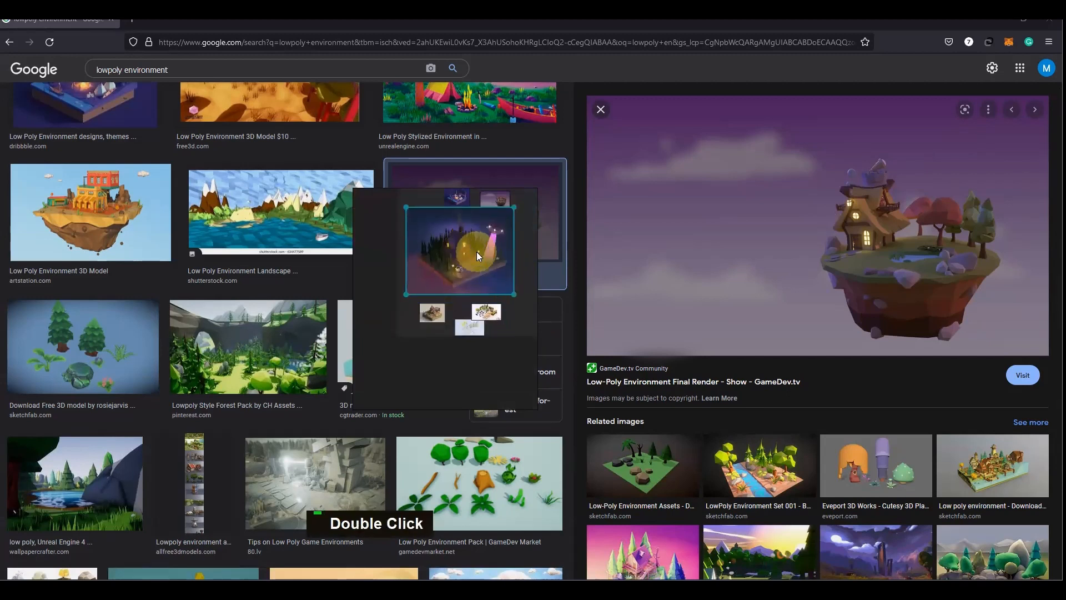
{"action": "left_click", "coordinate": [505, 590]}
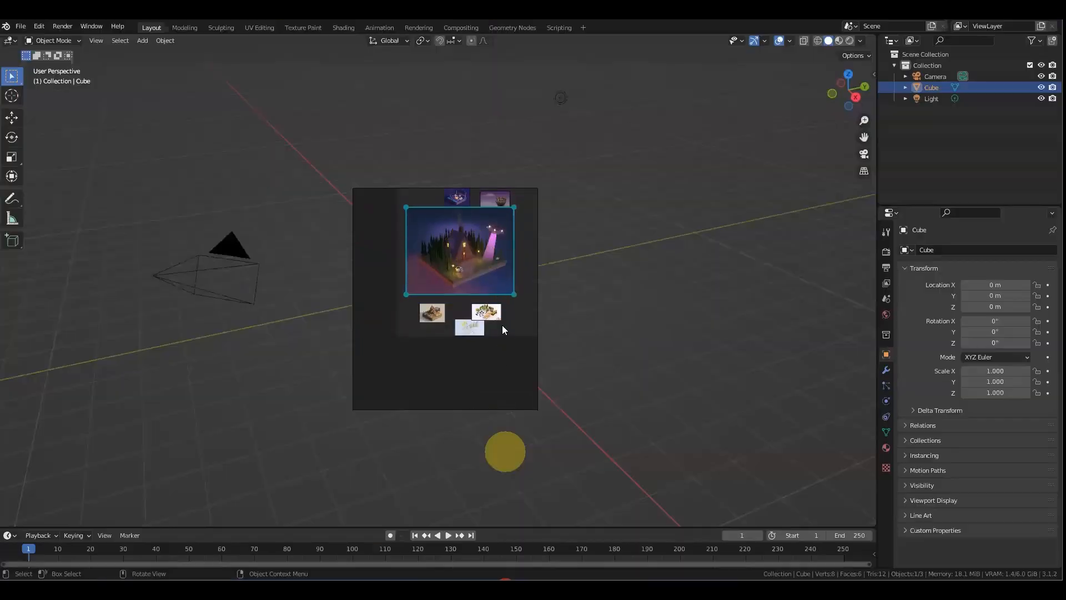
{"action": "right_click_drag", "start_coordinate": [495, 284], "coordinate": [944, 308]}
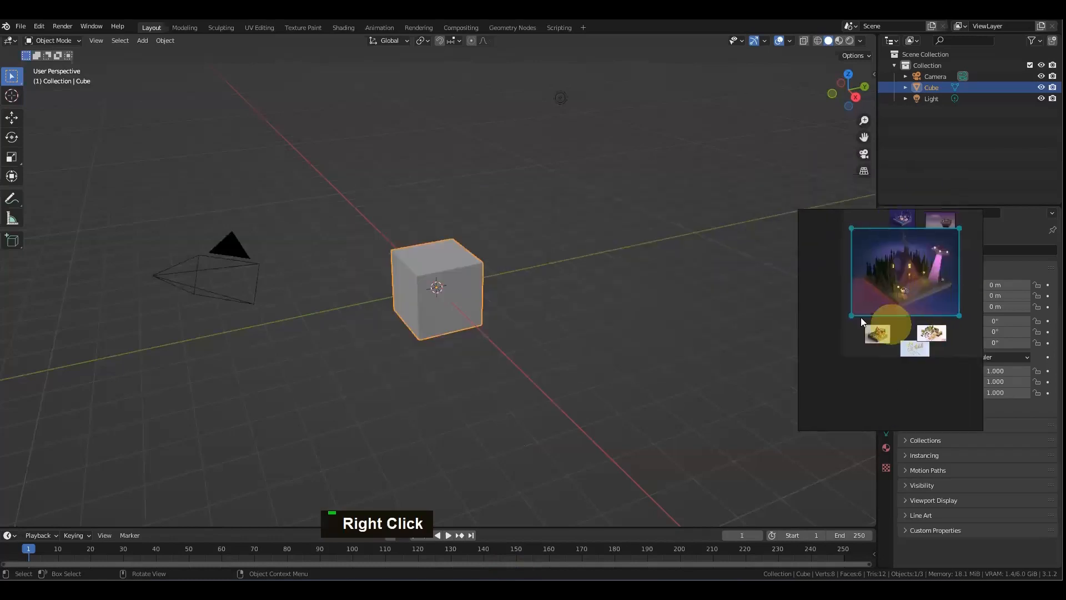
Step: Enable the Transparent To Mouse mode for the PureRef board and accept the confirmation
{"action": "right_click", "coordinate": [824, 307]}
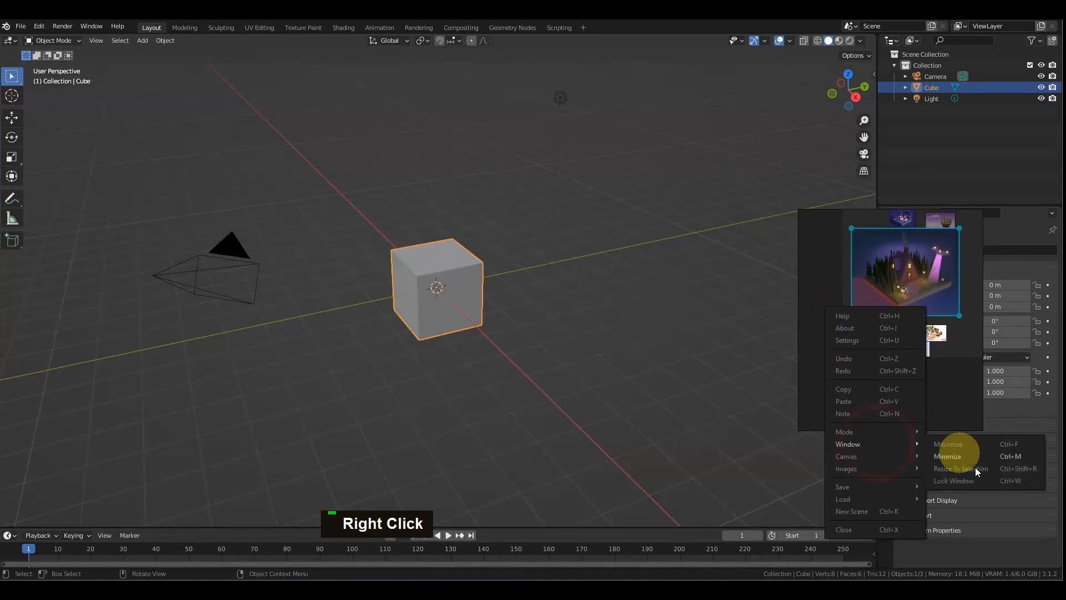
{"action": "double_click", "coordinate": [899, 432]}
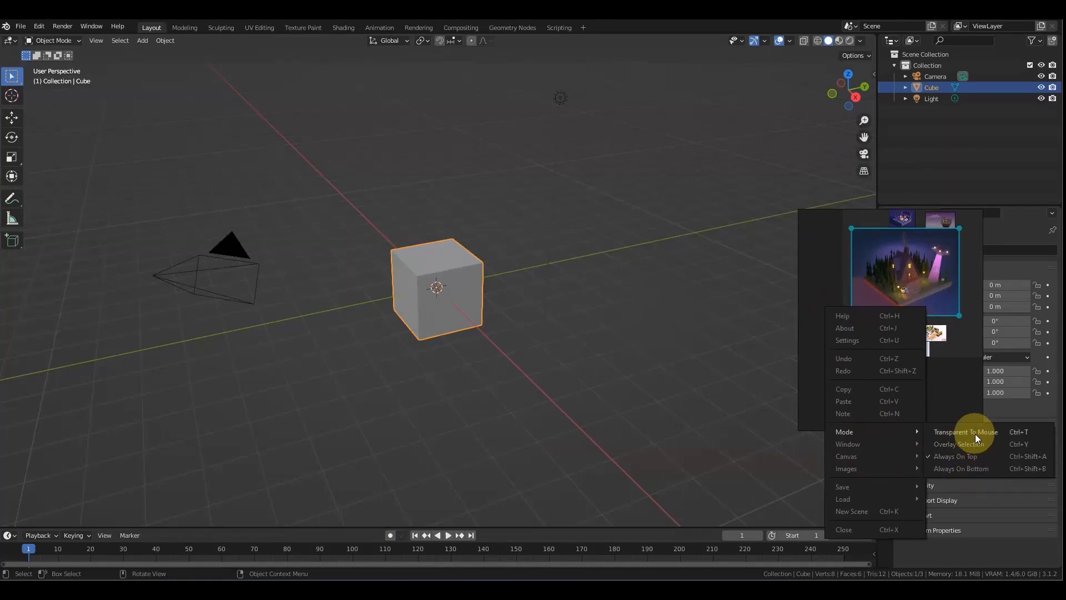
{"action": "left_click", "coordinate": [975, 434]}
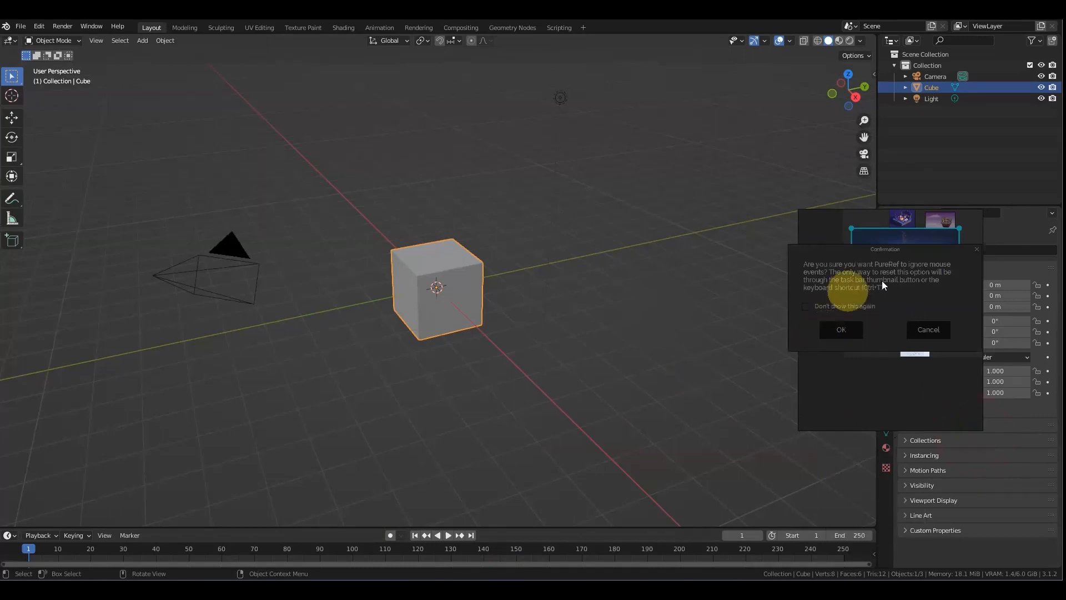
{"action": "left_click", "coordinate": [851, 328]}
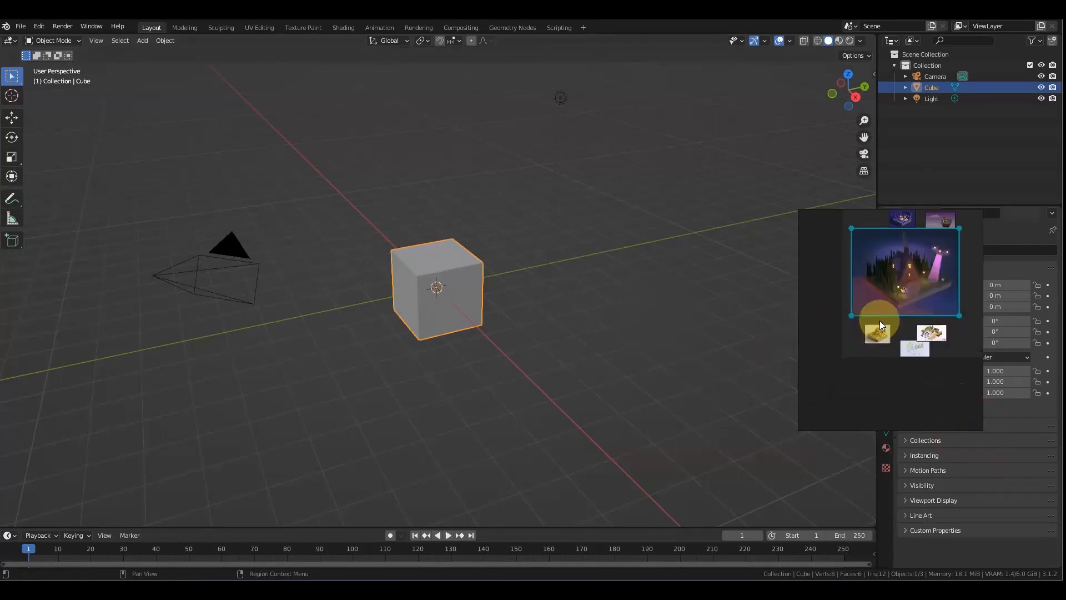
Step: Test whether mouse input over the PureRef board passes through to Blender's viewport and properties editor
{"action": "left_click", "coordinate": [812, 333]}
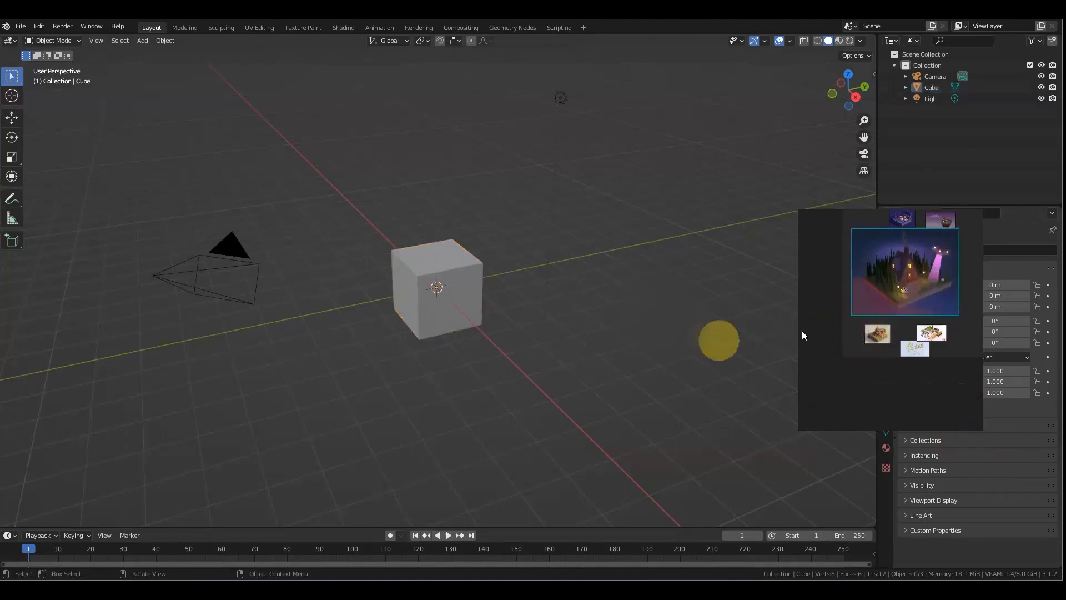
{"action": "double_click", "coordinate": [821, 320]}
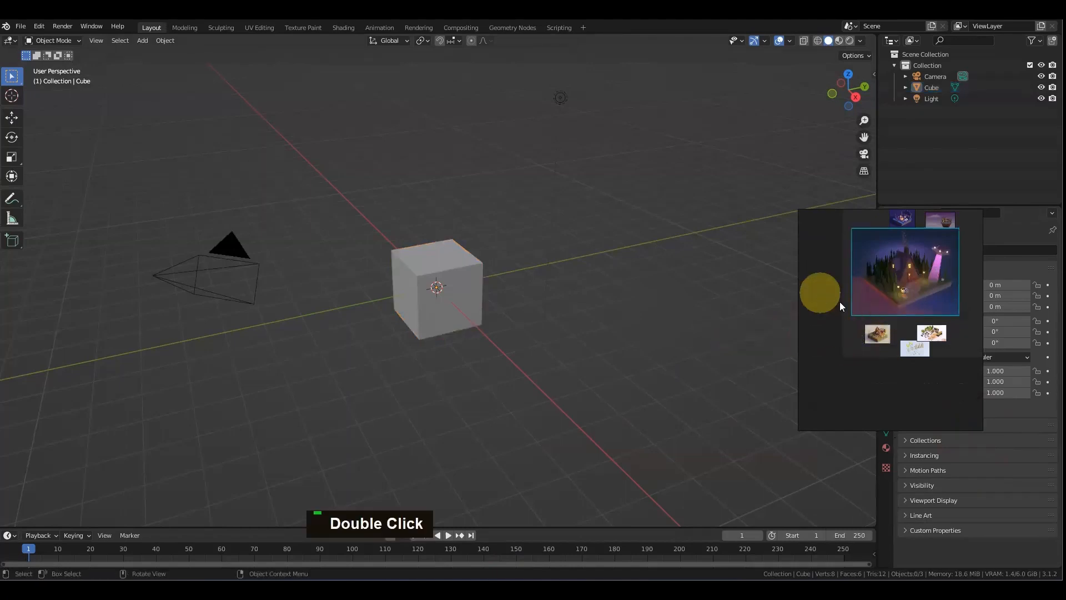
{"action": "double_click", "coordinate": [890, 298]}
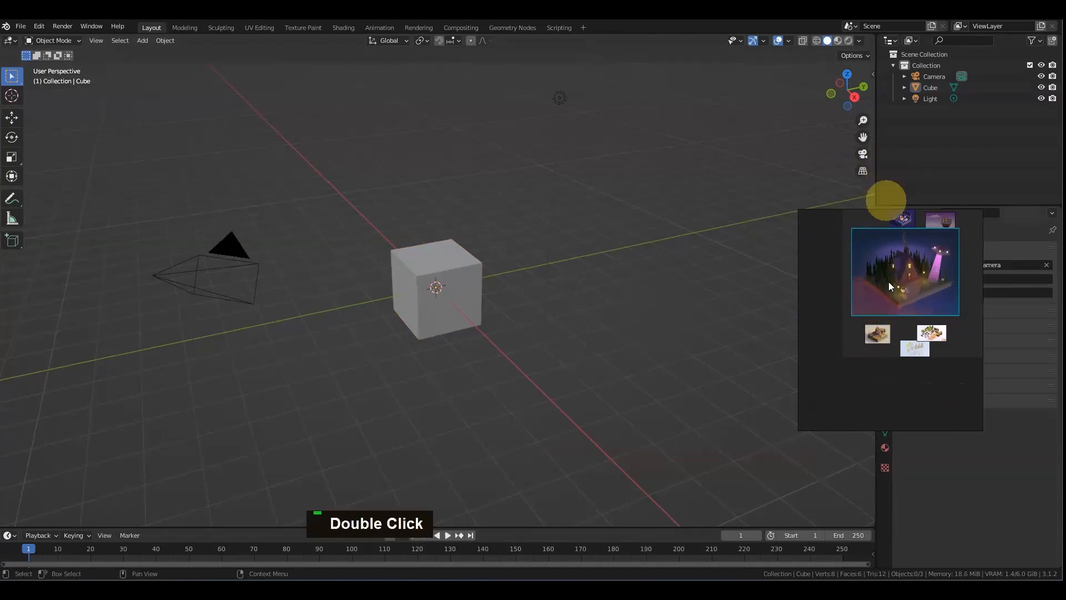
{"action": "right_click", "coordinate": [859, 315]}
{"action": "left_click", "coordinate": [823, 328]}
{"action": "right_click", "coordinate": [822, 328]}
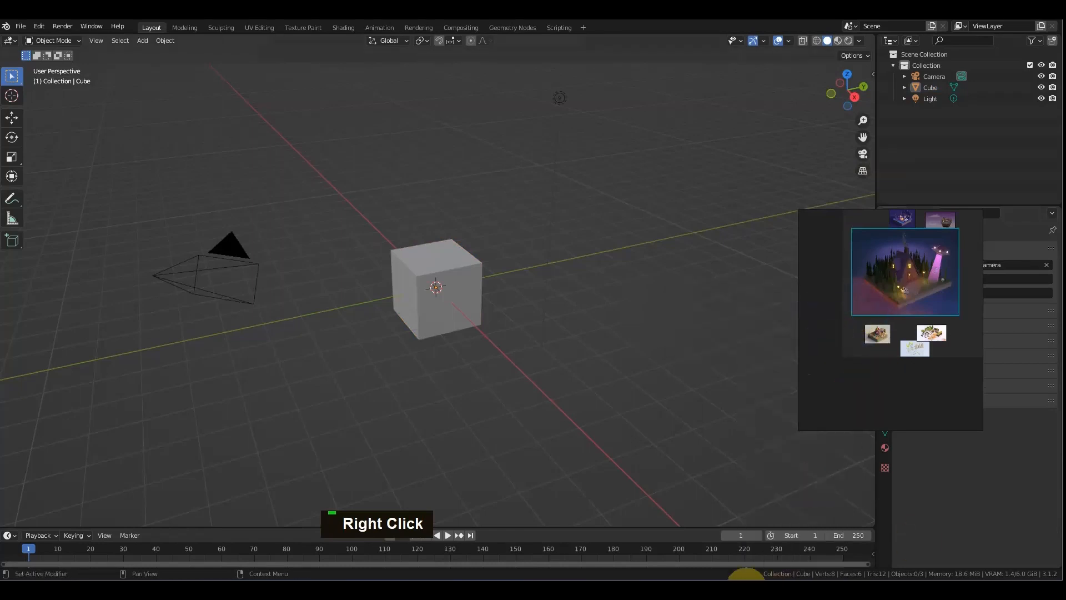
Step: Try to restore mouse interaction with the PureRef board through its Windows taskbar options and the system tray
{"action": "right_click", "coordinate": [701, 580]}
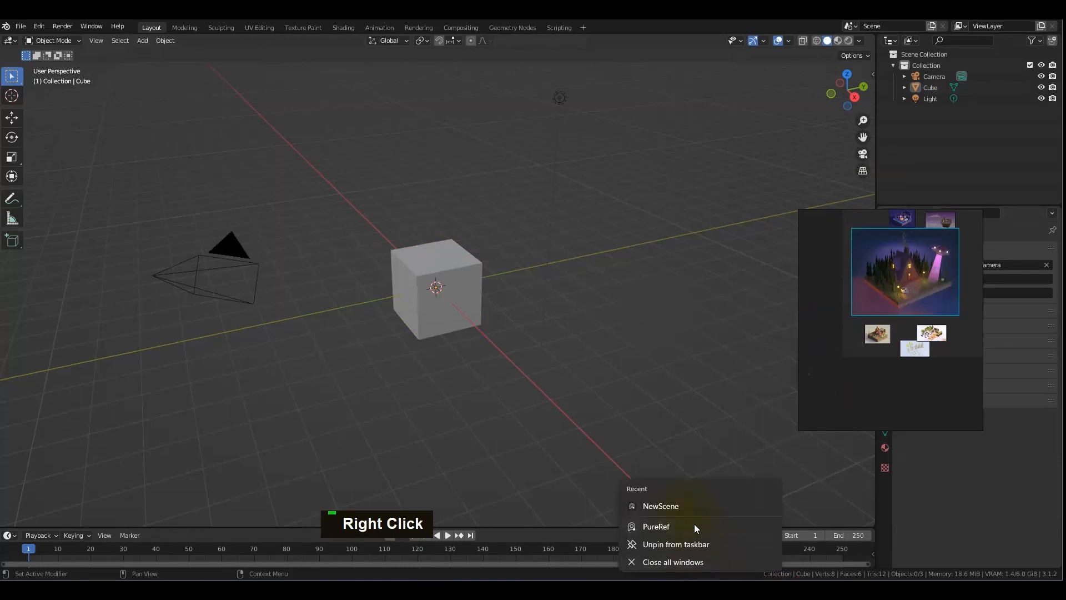
{"action": "left_click", "coordinate": [944, 588]}
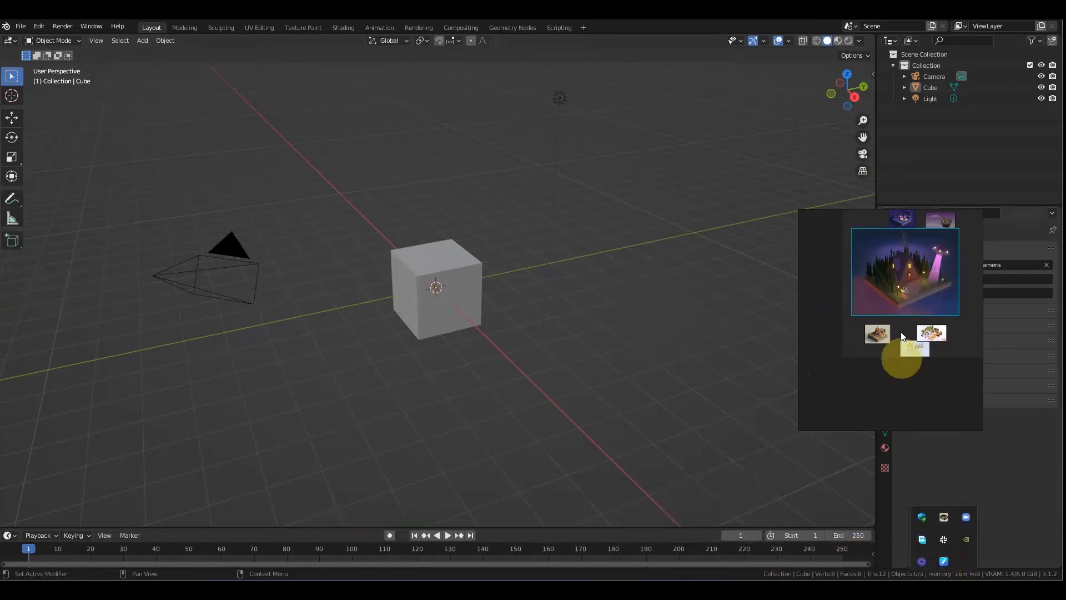
{"action": "scroll", "coordinate": [902, 331], "scroll_direction": "up", "scroll_amount": 1}
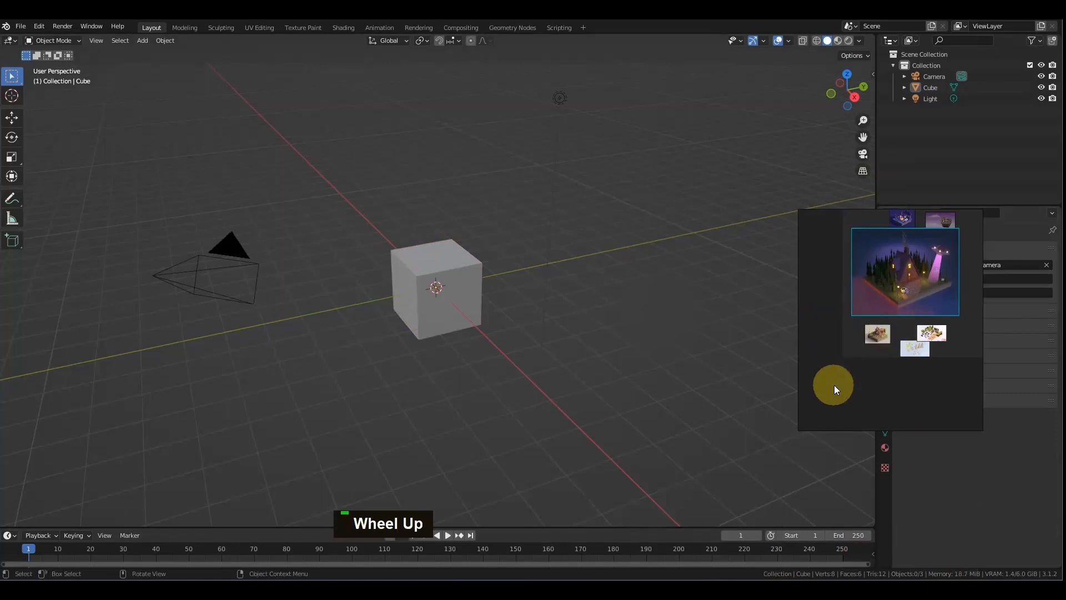
{"action": "left_click", "coordinate": [703, 584]}
{"action": "right_click", "coordinate": [704, 583]}
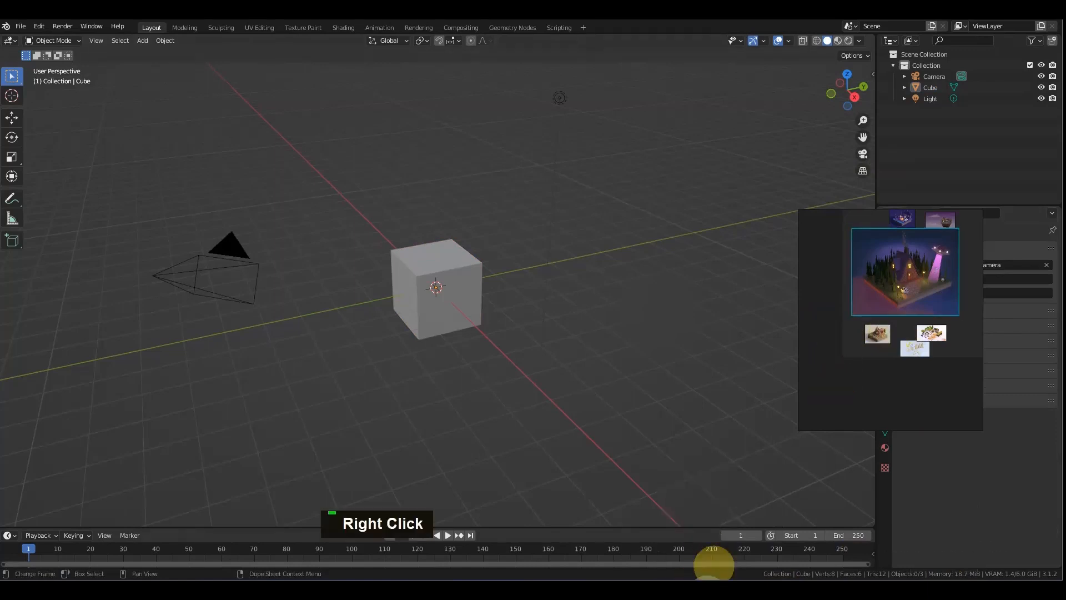
{"action": "left_click", "coordinate": [920, 322]}
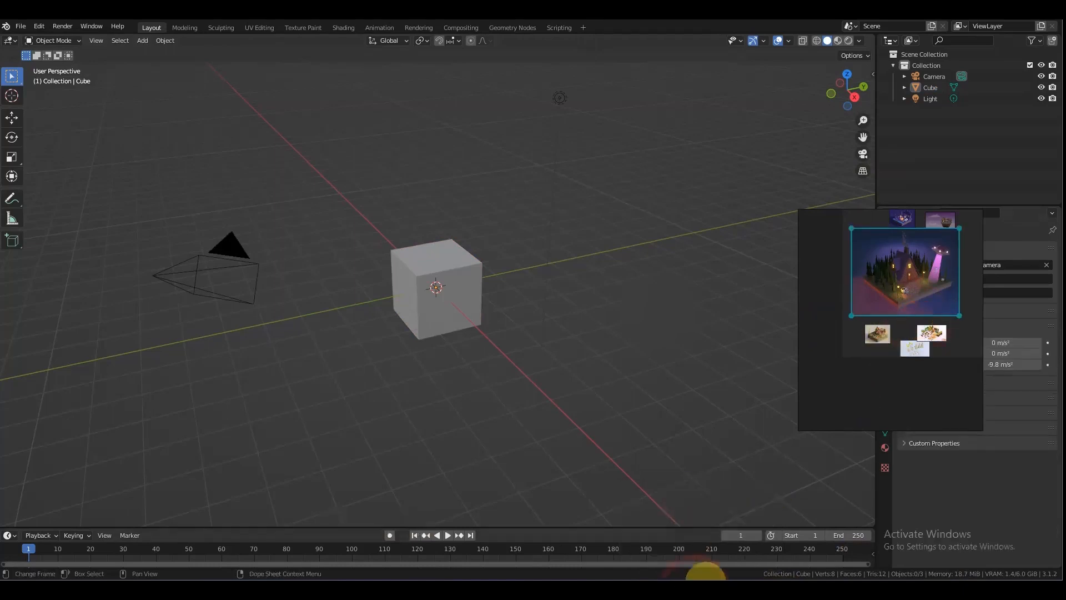
Step: Close all PureRef windows and save the scene on the Desktop as NewScene2
{"action": "right_click", "coordinate": [706, 577]}
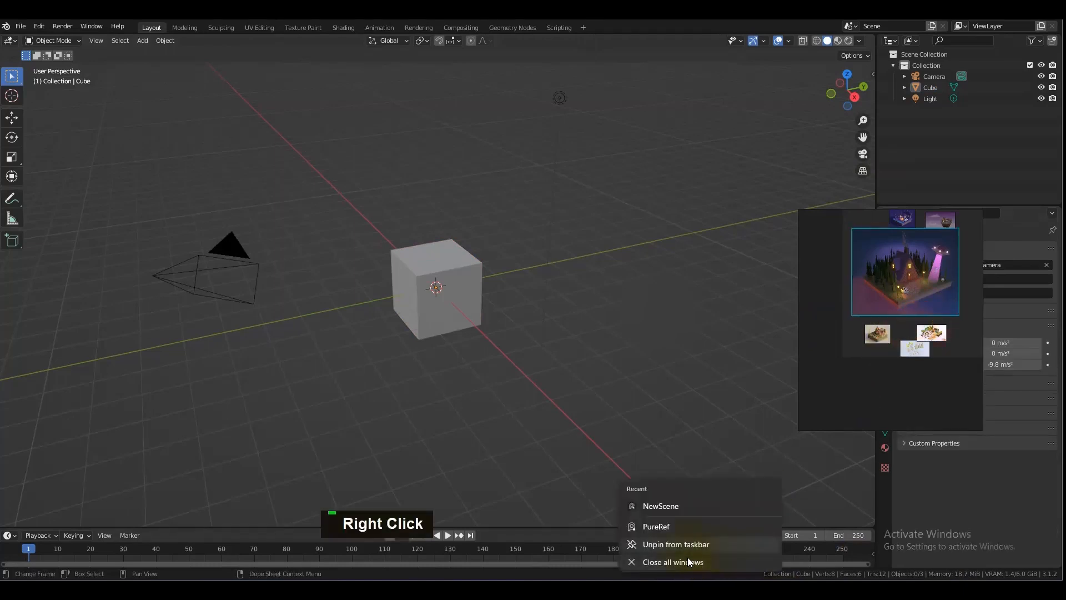
{"action": "left_click", "coordinate": [672, 562]}
{"action": "left_click", "coordinate": [820, 327]}
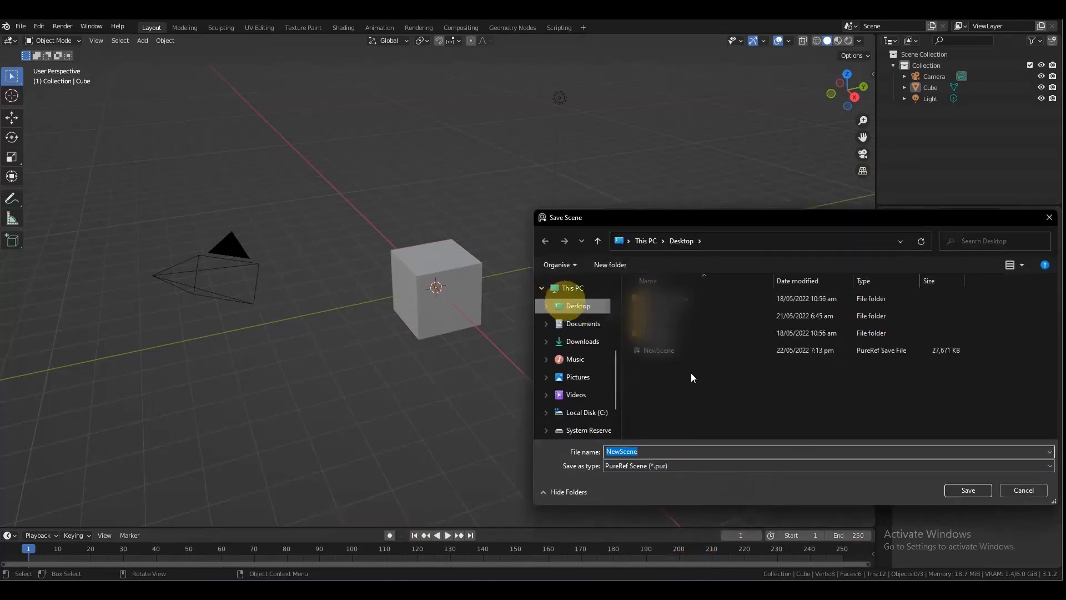
{"action": "left_click", "coordinate": [664, 451]}
{"action": "type", "text": "2"}
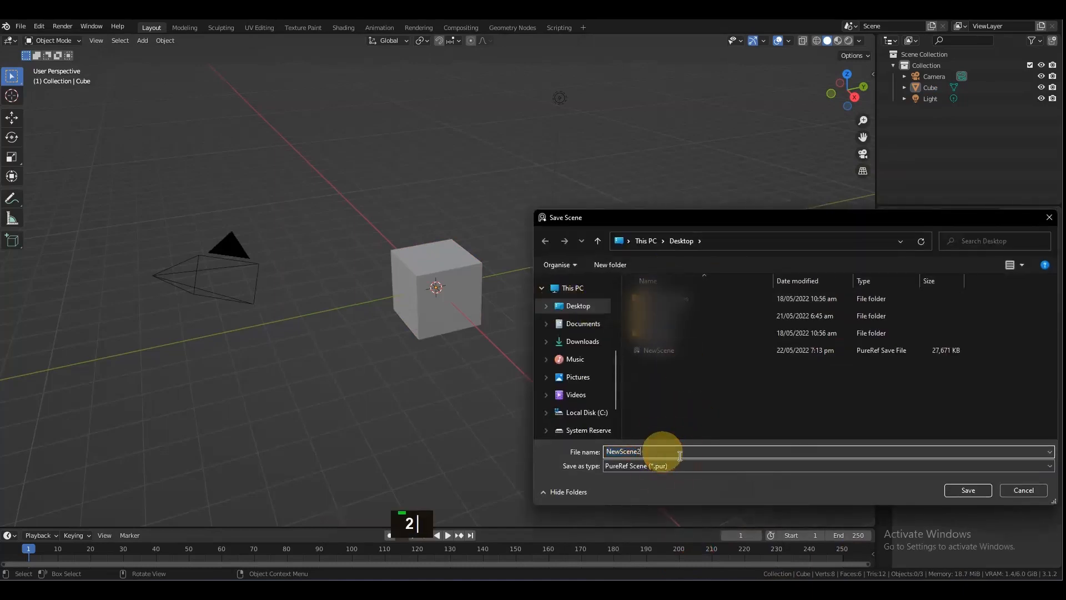
{"action": "key", "text": "Return"}
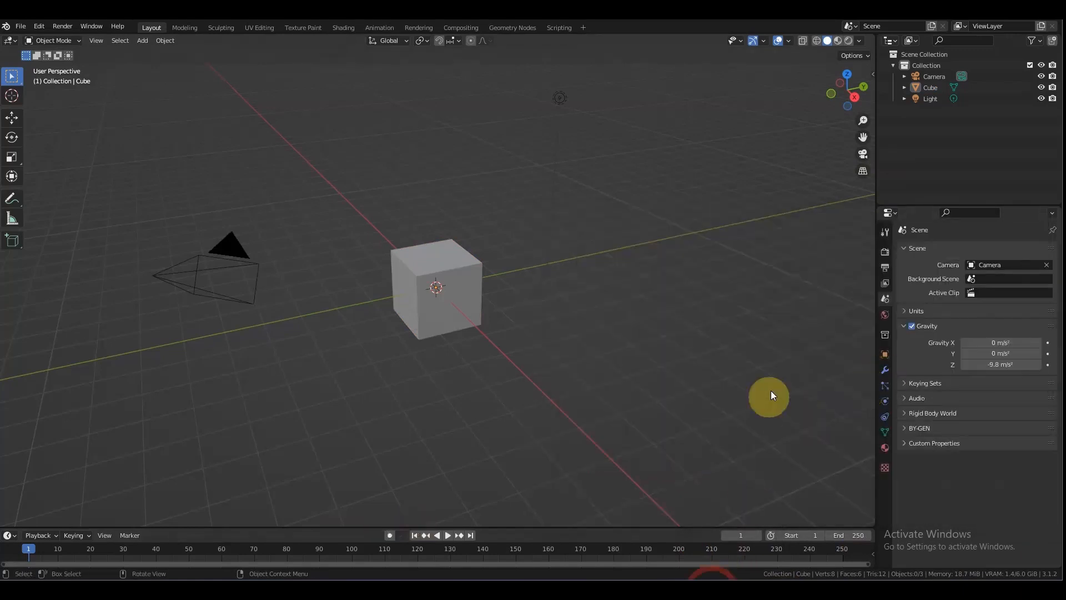
Step: Reopen PureRef and load the recently saved NewScene2 scene
{"action": "right_click", "coordinate": [868, 318]}
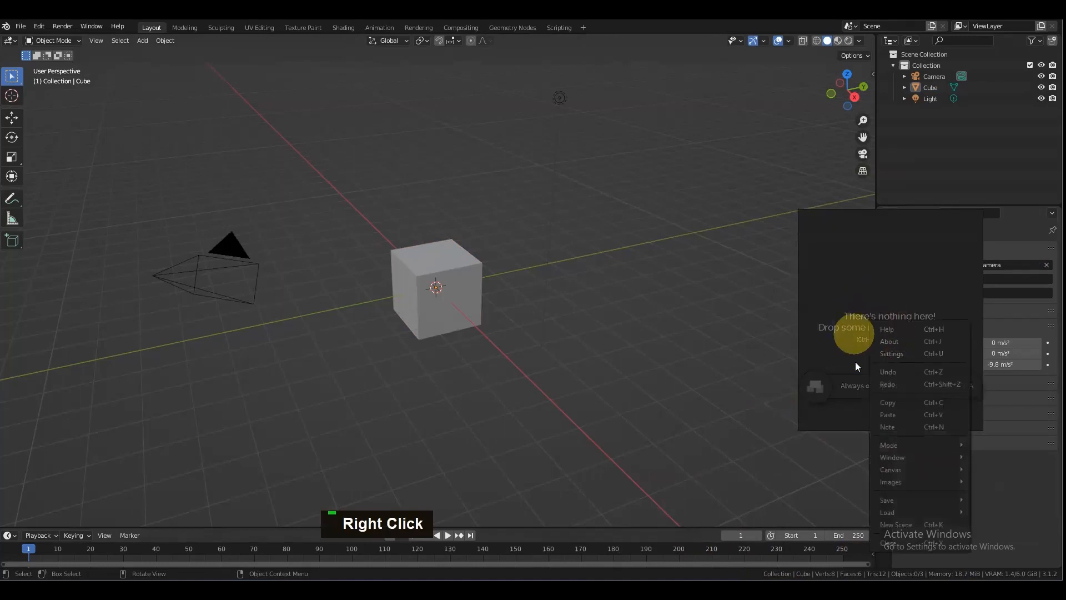
{"action": "mouse_move", "coordinate": [900, 510]}
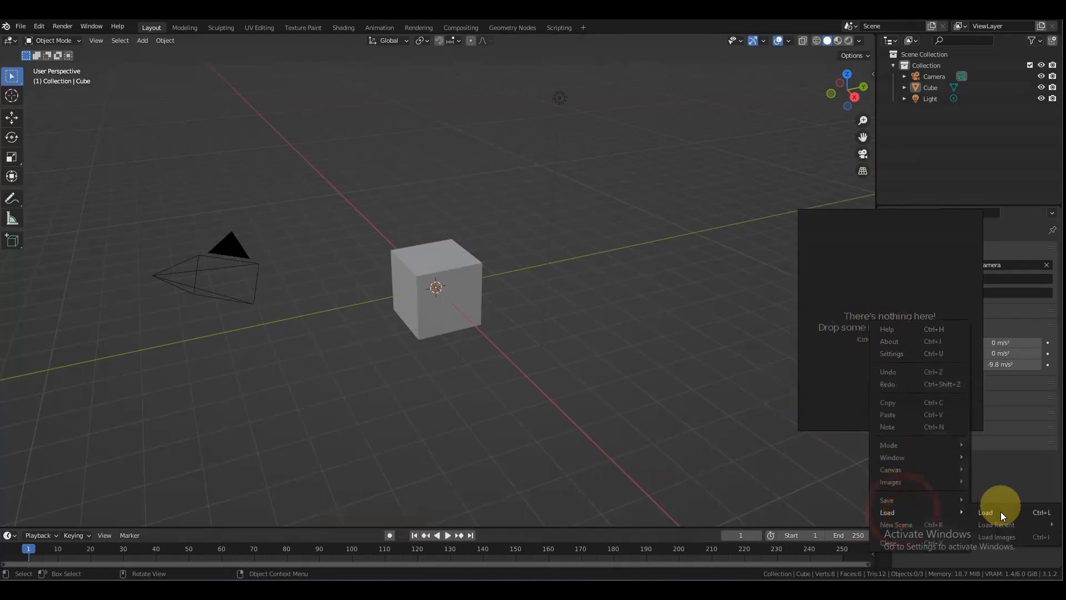
{"action": "mouse_move", "coordinate": [1001, 522]}
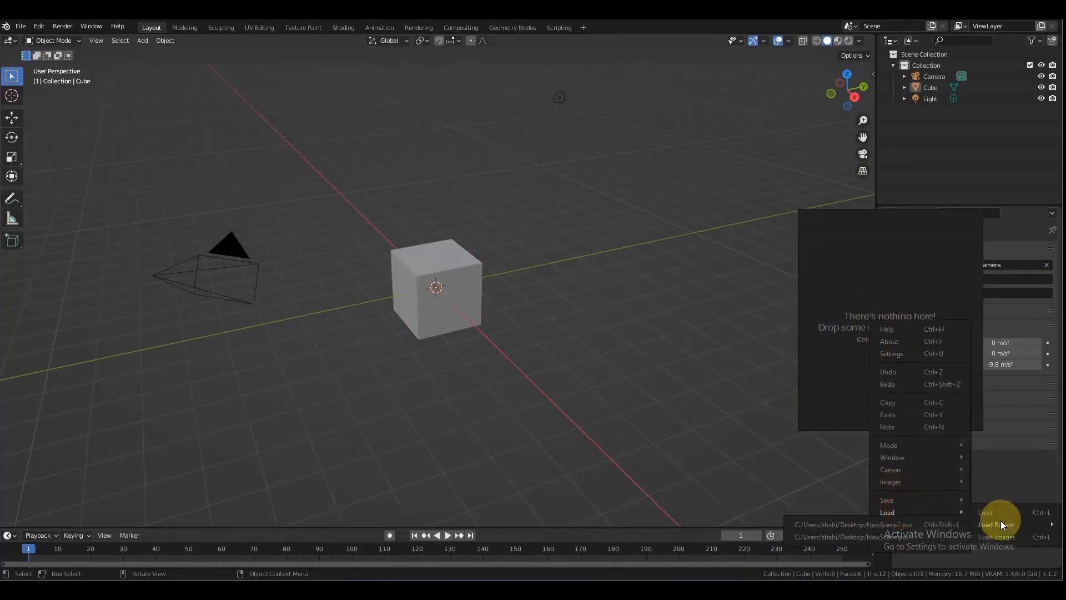
{"action": "left_click", "coordinate": [913, 524]}
Step: Examine the farm diorama reference up close and review the PureRef board's mode options, including Always On Top
{"action": "scroll", "coordinate": [883, 332], "scroll_direction": "down", "scroll_amount": 2}
{"action": "scroll", "coordinate": [883, 332], "scroll_direction": "up", "scroll_amount": 2}
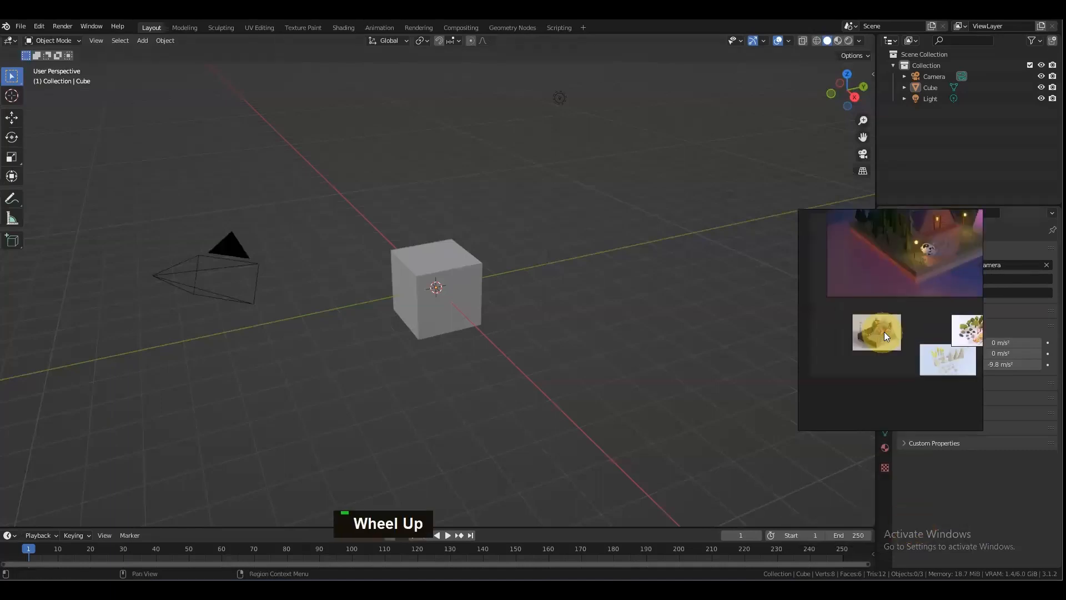
{"action": "scroll", "coordinate": [888, 326], "scroll_direction": "up", "scroll_amount": 2}
{"action": "scroll", "coordinate": [898, 316], "scroll_direction": "down", "scroll_amount": 1}
{"action": "scroll", "coordinate": [907, 294], "scroll_direction": "up", "scroll_amount": 3}
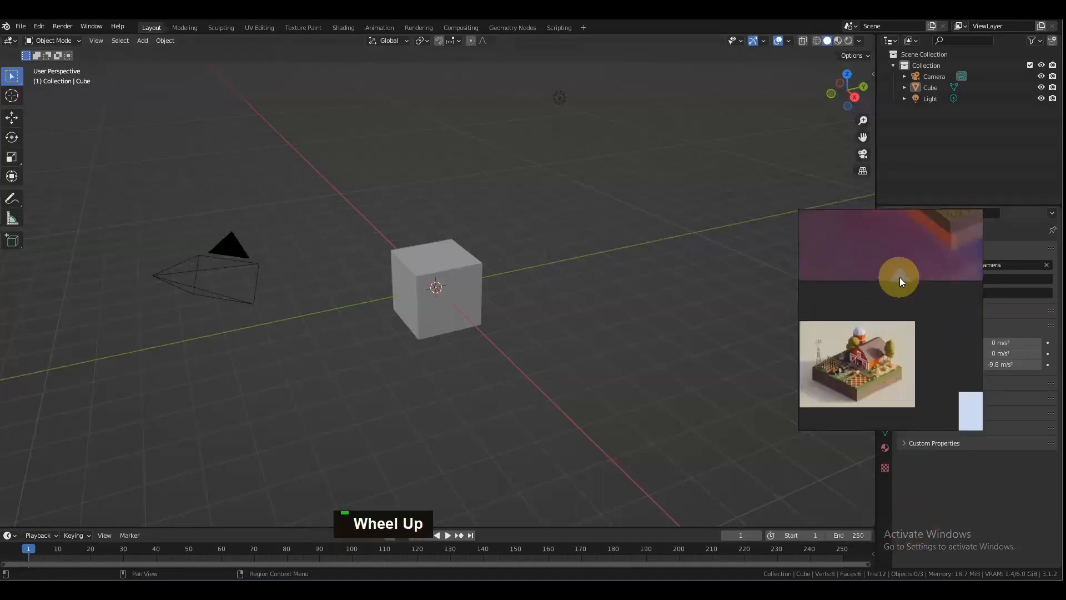
{"action": "scroll", "coordinate": [900, 280], "scroll_direction": "down", "scroll_amount": 1}
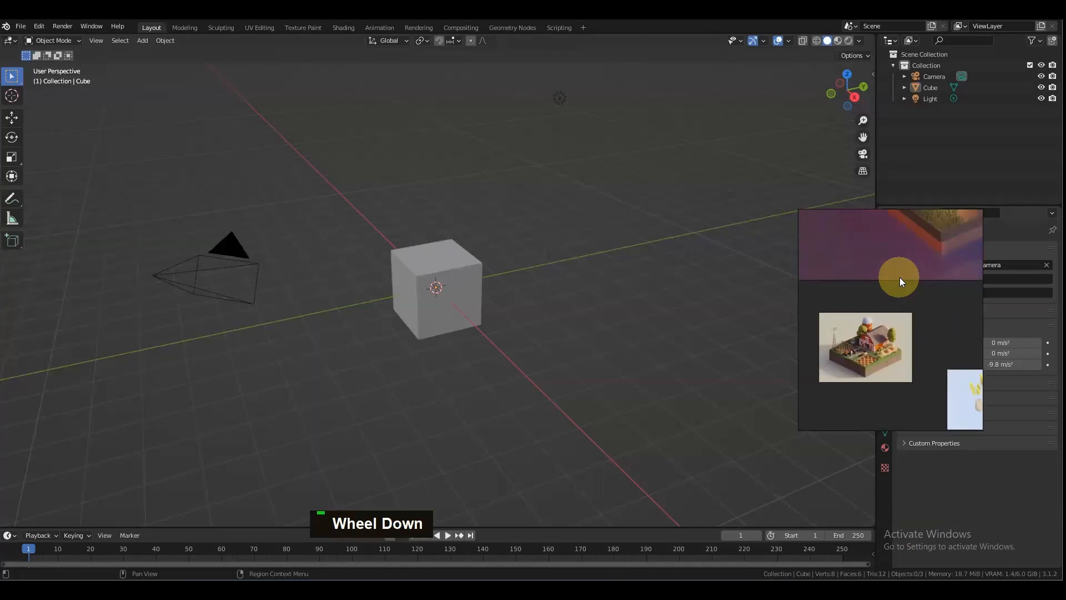
{"action": "right_click", "coordinate": [900, 277]}
{"action": "mouse_move", "coordinate": [955, 414]}
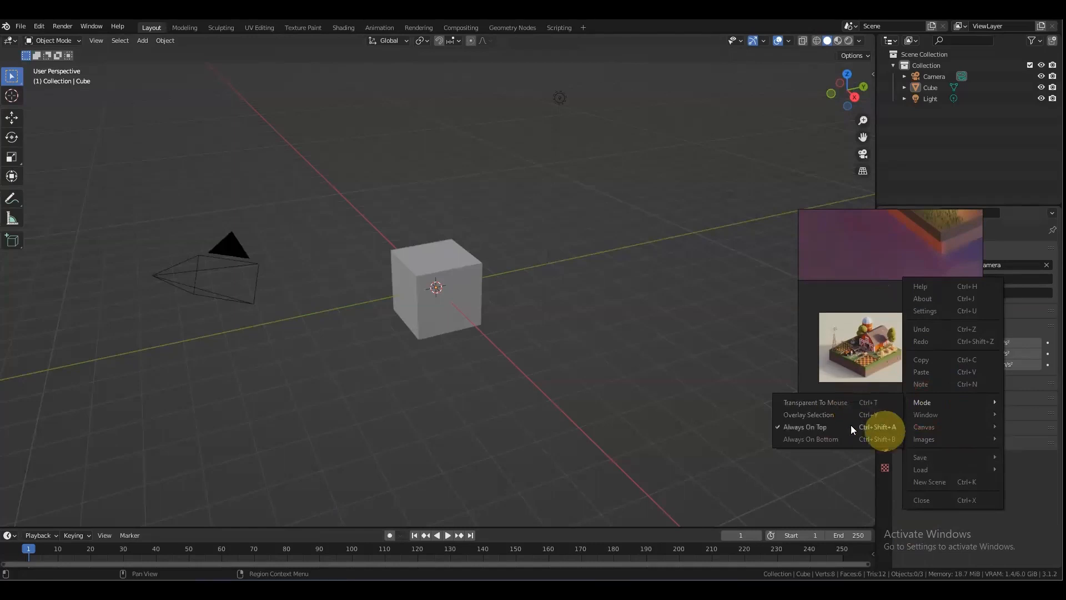
{"action": "scroll", "coordinate": [654, 308], "scroll_direction": "down", "scroll_amount": 1}
{"action": "left_click", "coordinate": [698, 297]}
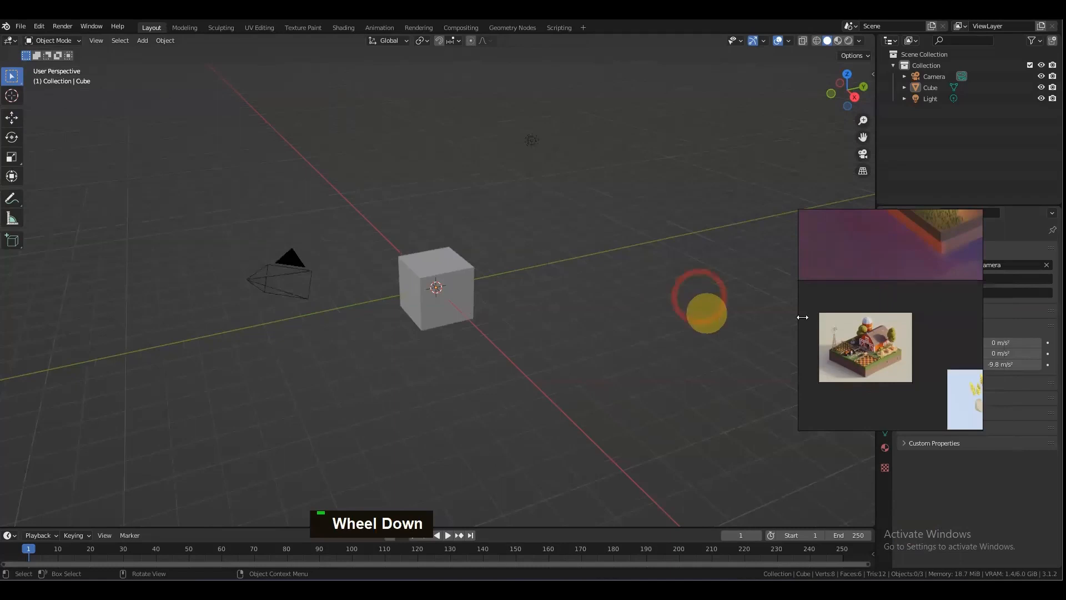
{"action": "scroll", "coordinate": [661, 310], "scroll_direction": "up", "scroll_amount": 1}
{"action": "scroll", "coordinate": [884, 328], "scroll_direction": "down", "scroll_amount": 3}
Step: Move the PureRef board further down over the properties editor and frame the floating island reference in it
{"action": "left_click", "coordinate": [895, 287], "text": "alt+shift"}
{"action": "scroll", "coordinate": [943, 257], "scroll_direction": "up", "scroll_amount": 1}
{"action": "right_click_drag", "start_coordinate": [948, 252], "coordinate": [920, 317]}
{"action": "scroll", "coordinate": [920, 317], "scroll_direction": "up", "scroll_amount": 2}
{"action": "middle_click_drag", "start_coordinate": [900, 326], "coordinate": [819, 388]}
{"action": "scroll", "coordinate": [882, 371], "scroll_direction": "up", "scroll_amount": 3}
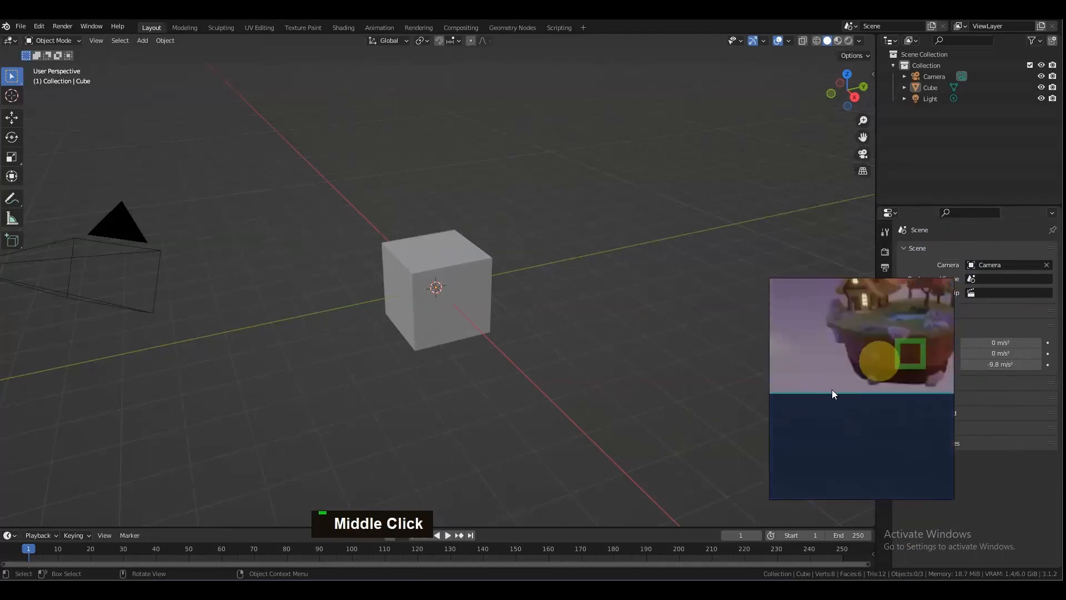
{"action": "scroll", "coordinate": [862, 362], "scroll_direction": "down", "scroll_amount": 2}
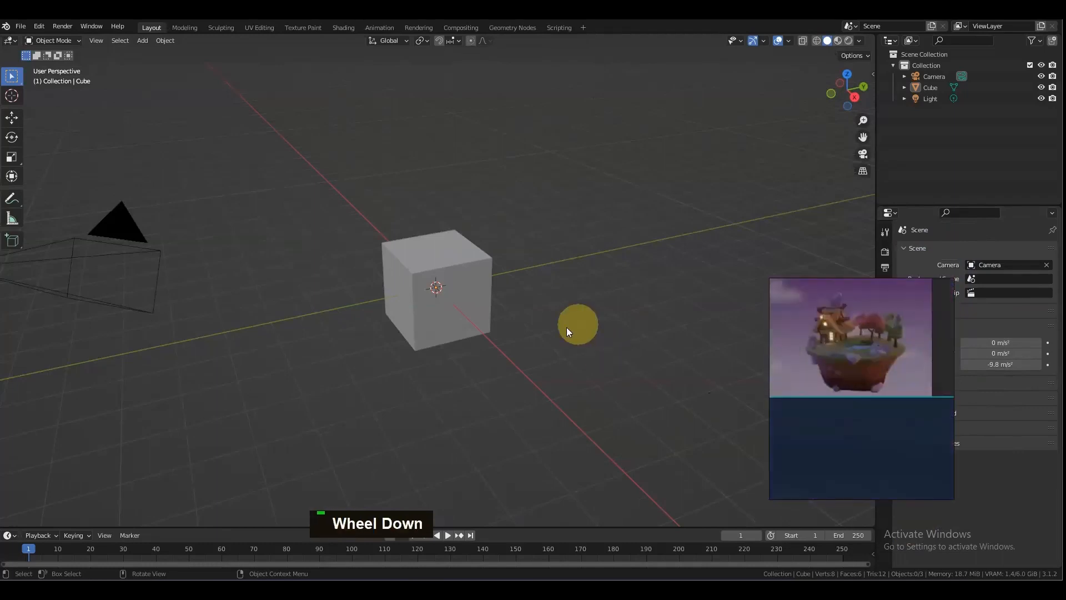
Step: Select the default cube in Blender and enter Edit Mode
{"action": "scroll", "coordinate": [577, 325], "scroll_direction": "down", "scroll_amount": 2}
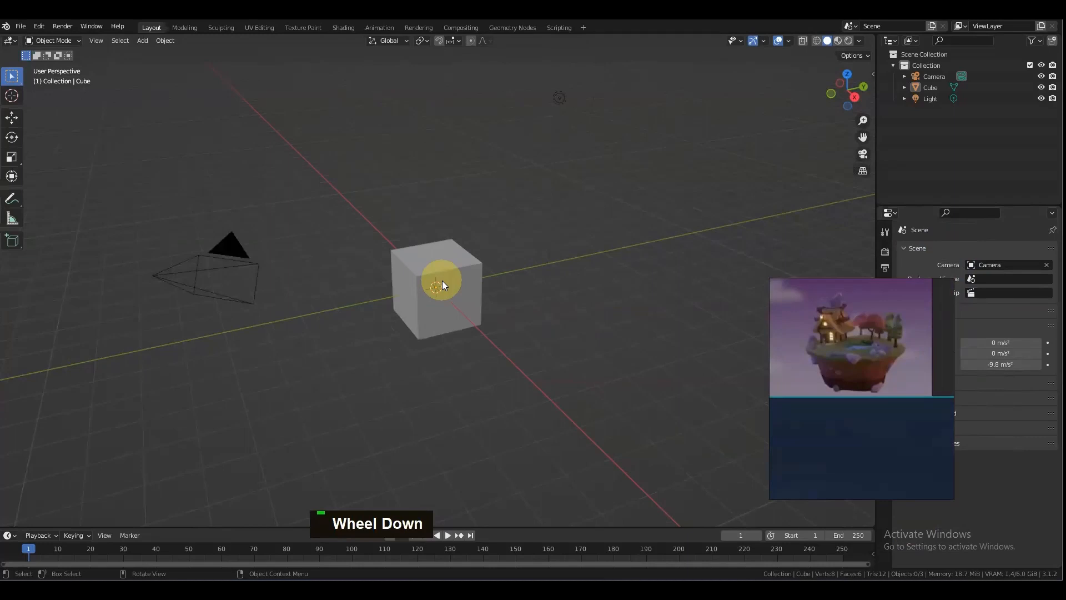
{"action": "left_click", "coordinate": [489, 324], "text": "alt+shift"}
{"action": "scroll", "coordinate": [470, 317], "scroll_direction": "up", "scroll_amount": 2}
{"action": "mouse_move", "coordinate": [472, 323]}
{"action": "left_mouse_down", "text": "alt+shift"}
{"action": "mouse_move", "coordinate": [587, 378]}
{"action": "mouse_move", "coordinate": [488, 352]}
{"action": "mouse_move", "coordinate": [501, 339]}
{"action": "mouse_move", "coordinate": [489, 327]}
{"action": "left_mouse_up", "text": "alt+shift"}
{"action": "key", "text": "Tab"}
{"action": "scroll", "coordinate": [533, 369], "scroll_direction": "down", "scroll_amount": 3}
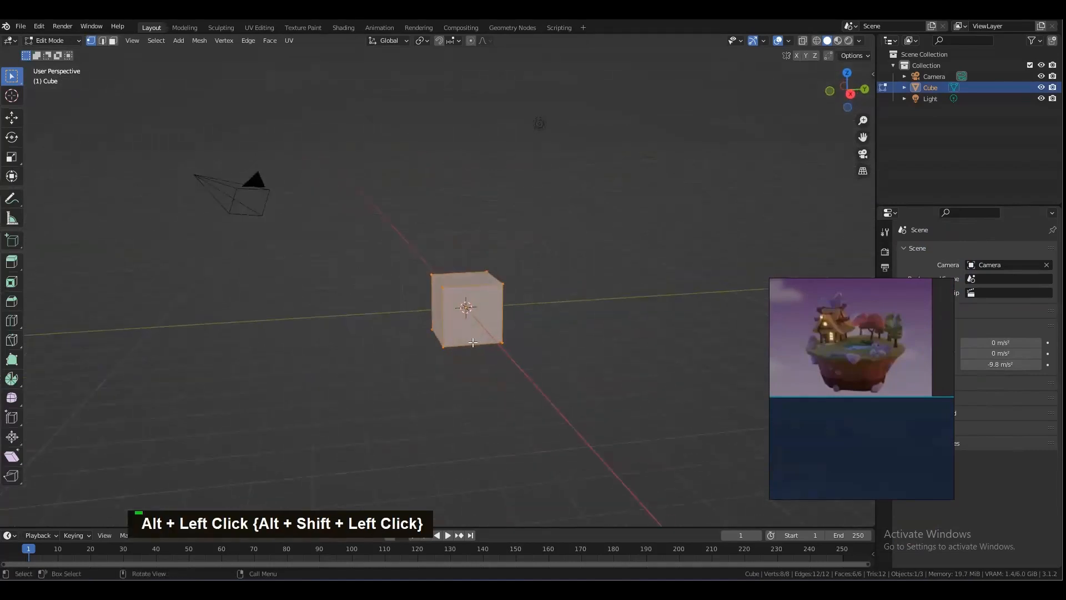
Step: Clear the cube's vertex selection and switch to face selection
{"action": "double_click", "coordinate": [473, 342]}
{"action": "left_click_drag", "start_coordinate": [464, 367], "coordinate": [448, 325], "text": "alt"}
{"action": "left_click", "coordinate": [439, 337], "text": "shift"}
{"action": "left_click_drag", "start_coordinate": [406, 357], "coordinate": [469, 265], "text": "alt"}
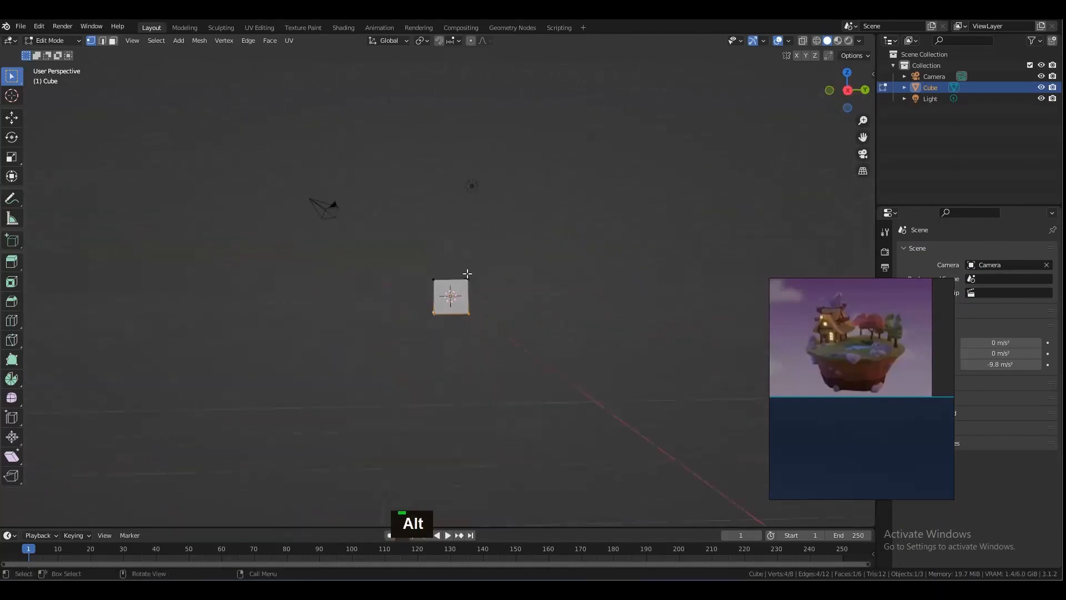
{"action": "left_click", "coordinate": [454, 283], "text": "alt"}
{"action": "key", "text": "3"}
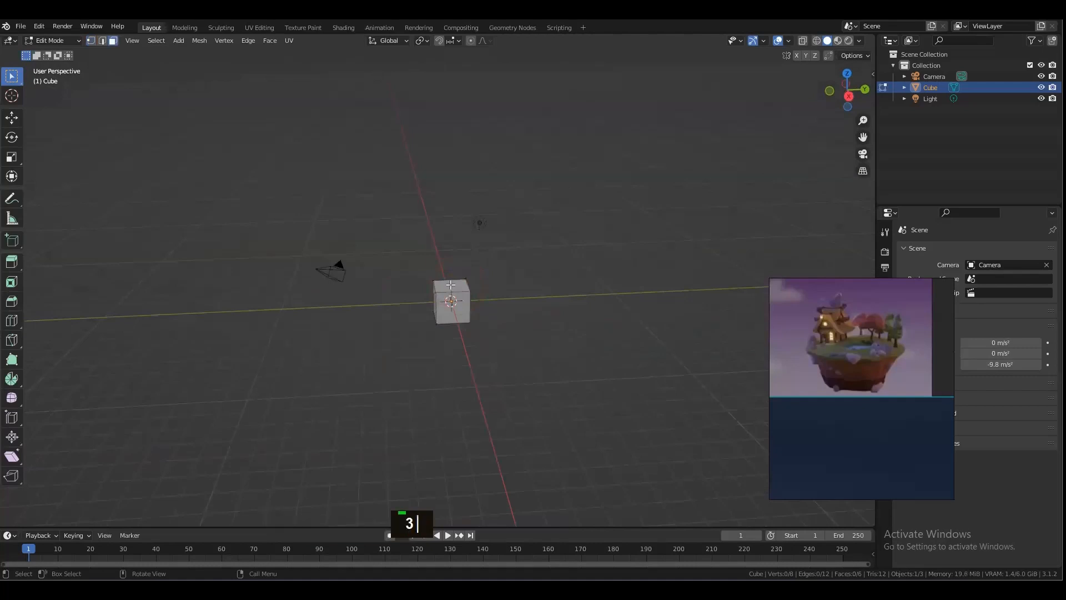
Step: Try to enlarge the cube's top face, raise it along Z and scale it wider again
{"action": "left_click_drag", "start_coordinate": [510, 348], "coordinate": [491, 336], "text": "alt"}
{"action": "key", "text": "s"}
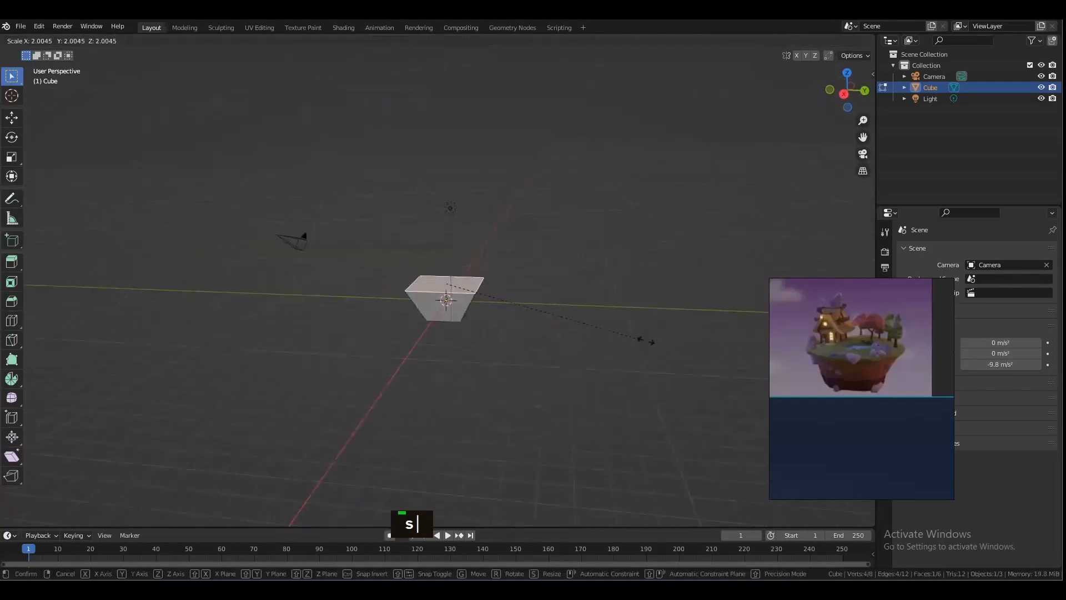
{"action": "left_click", "coordinate": [676, 342]}
{"action": "key", "text": "g"}
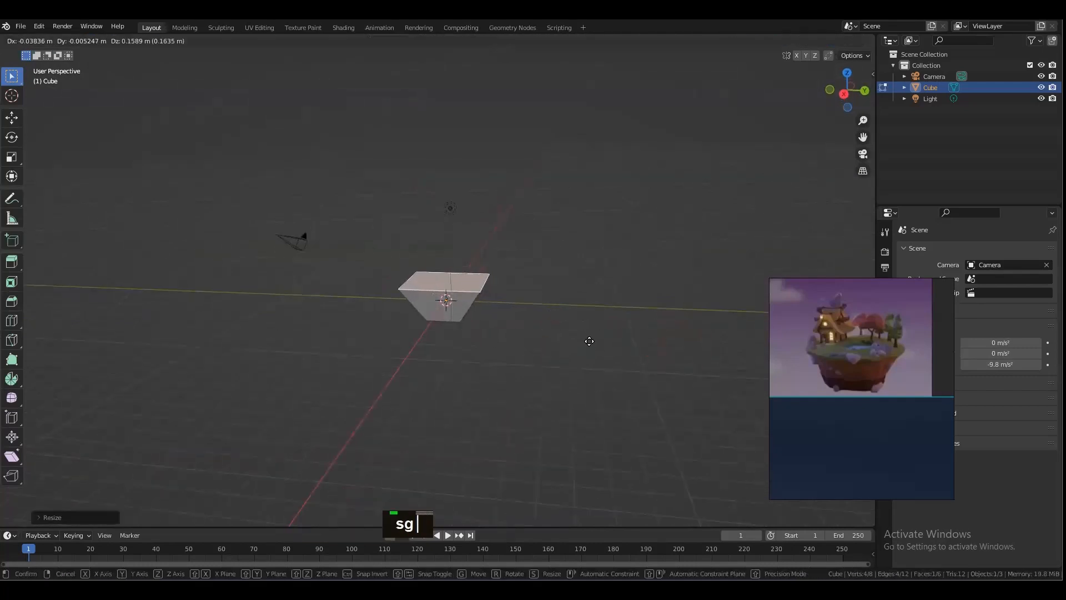
{"action": "key", "text": "z"}
{"action": "left_click", "coordinate": [592, 310]}
{"action": "key", "text": "s"}
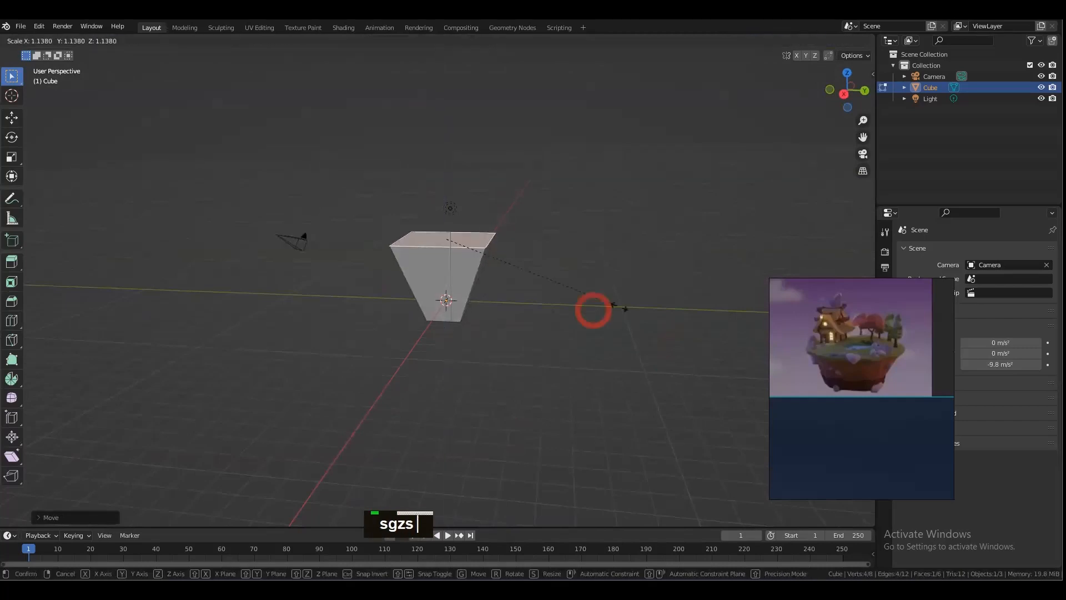
{"action": "left_click", "coordinate": [691, 315]}
Step: Try to widen the top face further and raise it along its local Z axis
{"action": "scroll", "coordinate": [528, 326], "scroll_direction": "down", "scroll_amount": 2}
{"action": "mouse_move", "coordinate": [528, 326]}
{"action": "left_mouse_down", "text": "alt"}
{"action": "mouse_move", "coordinate": [545, 335]}
{"action": "mouse_move", "coordinate": [533, 334]}
{"action": "left_mouse_up", "text": "alt"}
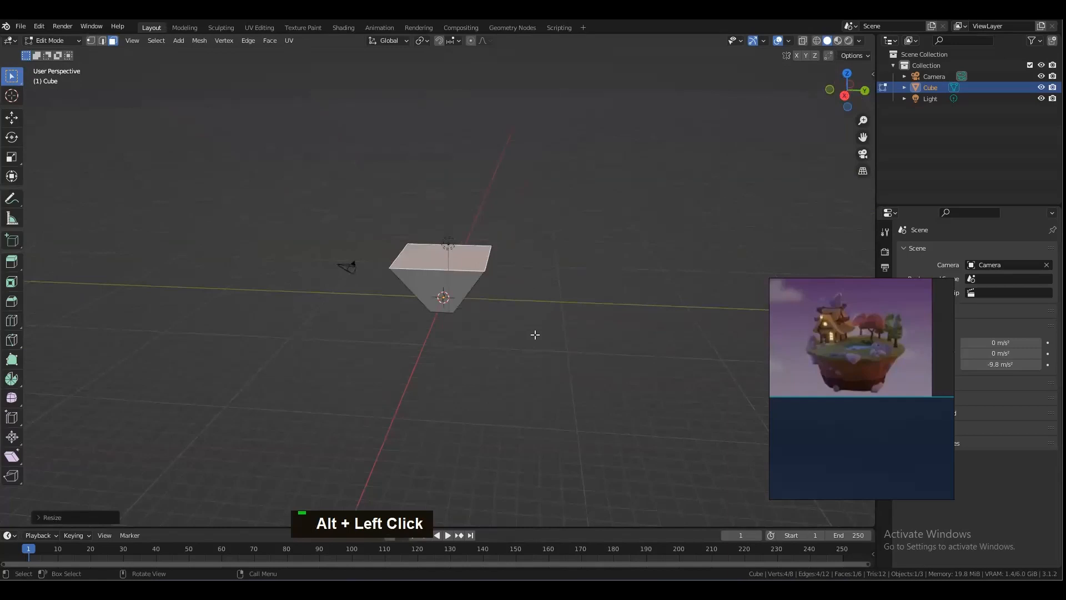
{"action": "key", "text": "s"}
{"action": "left_click", "coordinate": [587, 344]}
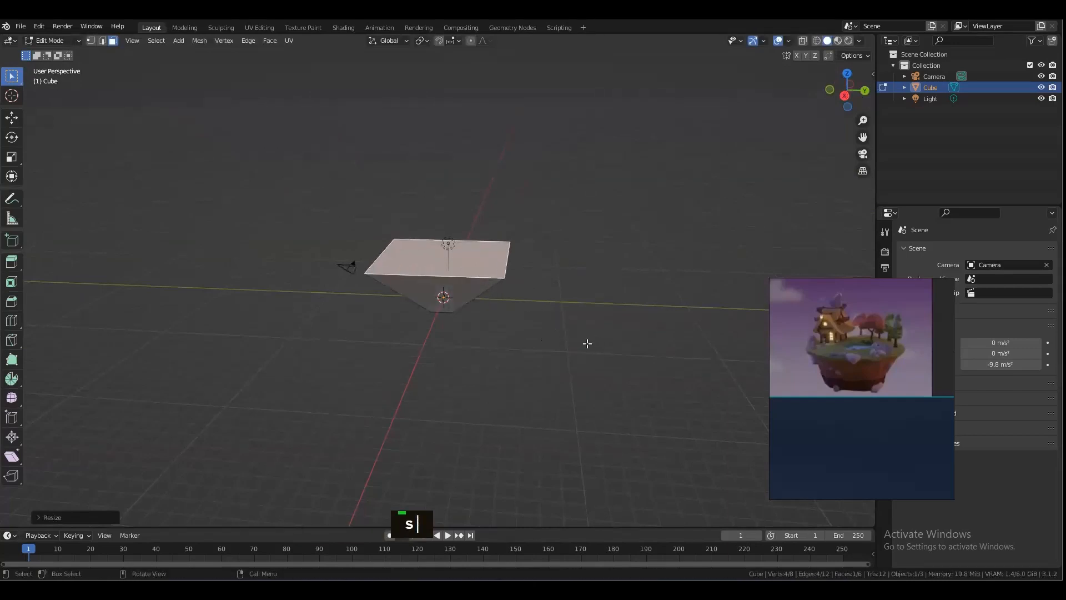
{"action": "key", "text": "g"}
{"action": "key", "text": "z"}
{"action": "key", "text": "z"}
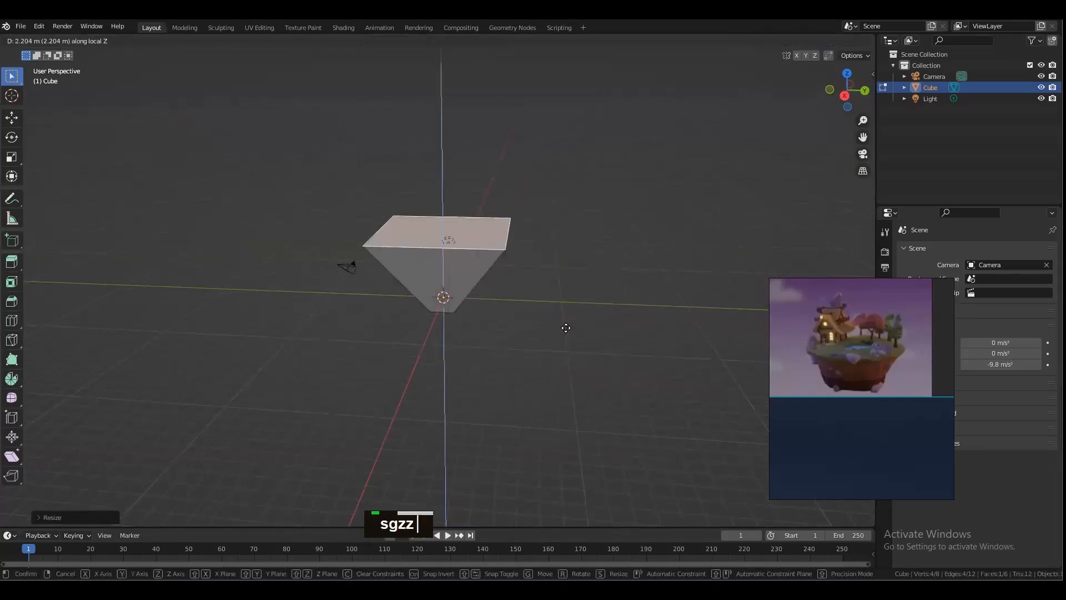
{"action": "left_click", "coordinate": [514, 336]}
Step: Try to scale the bottom face outward with the Z axis locked
{"action": "mouse_move", "coordinate": [514, 337]}
{"action": "left_mouse_down", "text": "alt"}
{"action": "mouse_move", "coordinate": [444, 289]}
{"action": "mouse_move", "coordinate": [471, 348]}
{"action": "mouse_move", "coordinate": [526, 352]}
{"action": "left_mouse_up", "text": "alt"}
{"action": "key", "text": "s"}
{"action": "key", "text": "shift+z"}
{"action": "left_click", "coordinate": [761, 406]}
{"action": "left_click_drag", "start_coordinate": [585, 357], "coordinate": [489, 337], "text": "alt"}
{"action": "scroll", "coordinate": [503, 343], "scroll_direction": "up", "scroll_amount": 5}
{"action": "scroll", "coordinate": [509, 369], "scroll_direction": "down", "scroll_amount": 5}
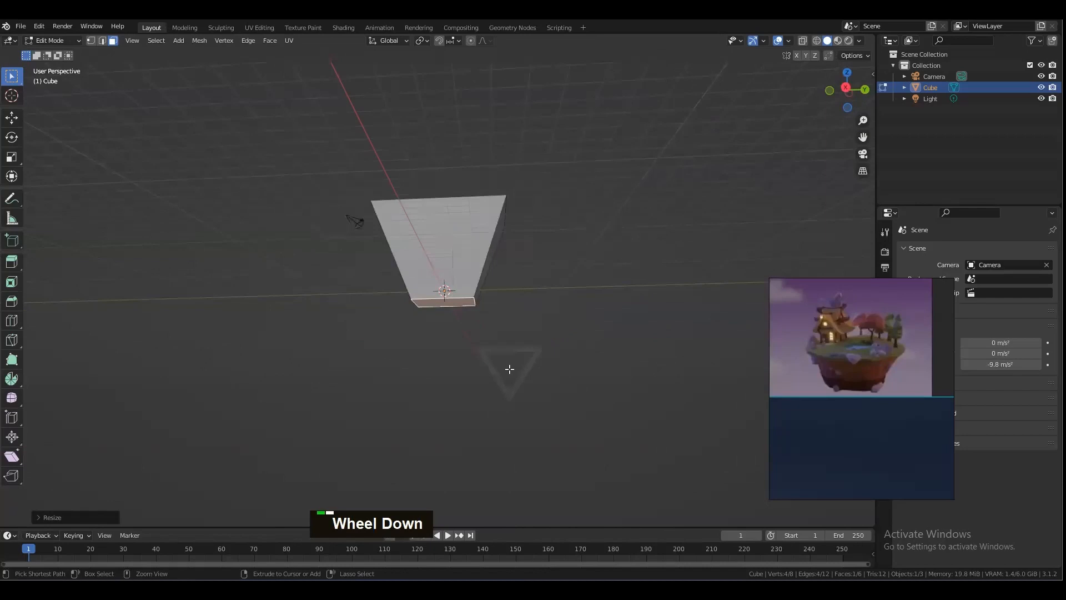
Step: Undo all the scaling and moving edits back to the plain cube
{"action": "key", "text": "ctrl+z"}
{"action": "key", "text": "ctrl+z"}
{"action": "key", "text": "ctrl+z"}
{"action": "key", "text": "ctrl+z"}
{"action": "key", "text": "ctrl+z"}
{"action": "key", "text": "ctrl+z"}
{"action": "key", "text": "ctrl+z"}
Step: Select the whole cube mesh and move it up along Z so its base sits near the ground plane
{"action": "scroll", "coordinate": [488, 354], "scroll_direction": "up", "scroll_amount": 3}
{"action": "left_click_drag", "start_coordinate": [489, 353], "coordinate": [472, 329], "text": "alt"}
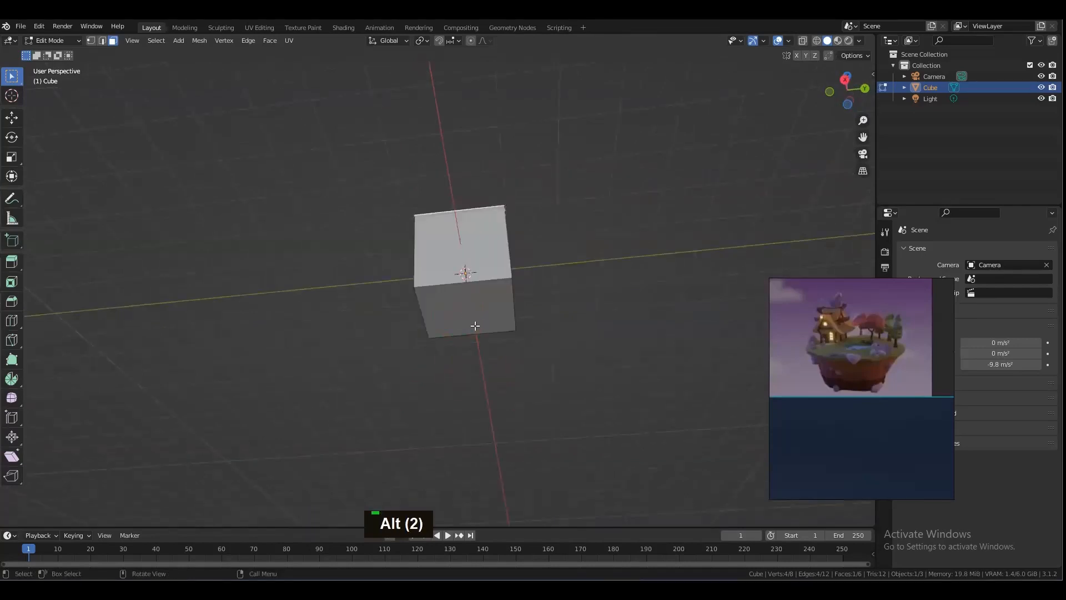
{"action": "left_click_drag", "start_coordinate": [475, 326], "coordinate": [488, 369], "text": "alt"}
{"action": "key", "text": "g"}
{"action": "right_click", "coordinate": [505, 376]}
{"action": "key", "text": "a"}
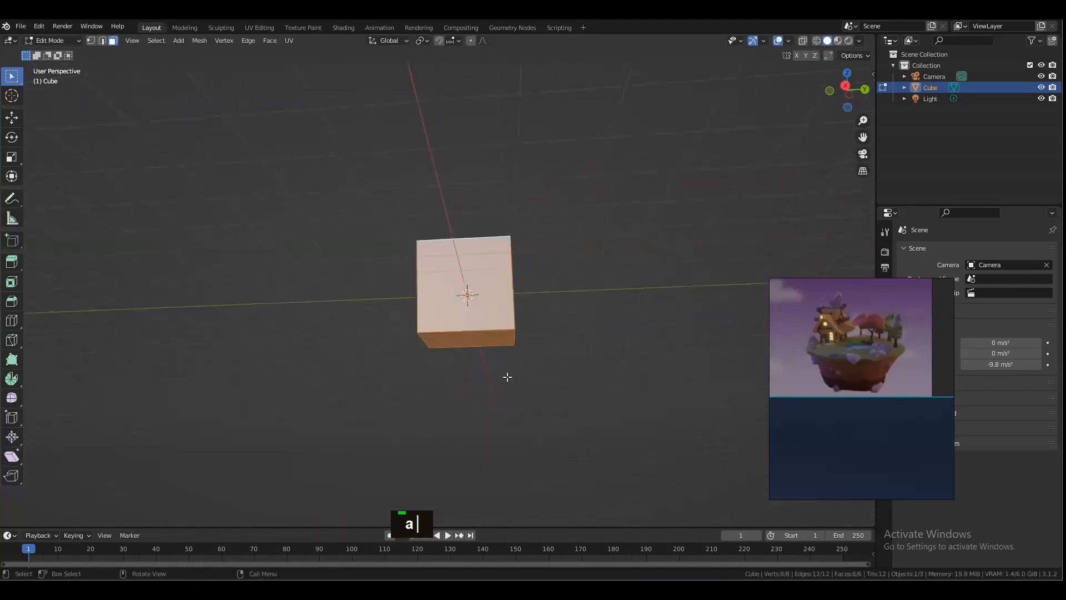
{"action": "key", "text": "g"}
{"action": "key", "text": "z"}
{"action": "left_click", "coordinate": [507, 377]}
{"action": "mouse_move", "coordinate": [488, 345]}
{"action": "left_mouse_down", "text": "alt"}
{"action": "mouse_move", "coordinate": [455, 317]}
{"action": "mouse_move", "coordinate": [428, 267]}
{"action": "mouse_move", "coordinate": [486, 355]}
{"action": "mouse_move", "coordinate": [481, 336]}
{"action": "mouse_move", "coordinate": [495, 352]}
{"action": "mouse_move", "coordinate": [482, 330]}
{"action": "left_mouse_up", "text": "alt"}
{"action": "scroll", "coordinate": [491, 344], "scroll_direction": "down", "scroll_amount": 2}
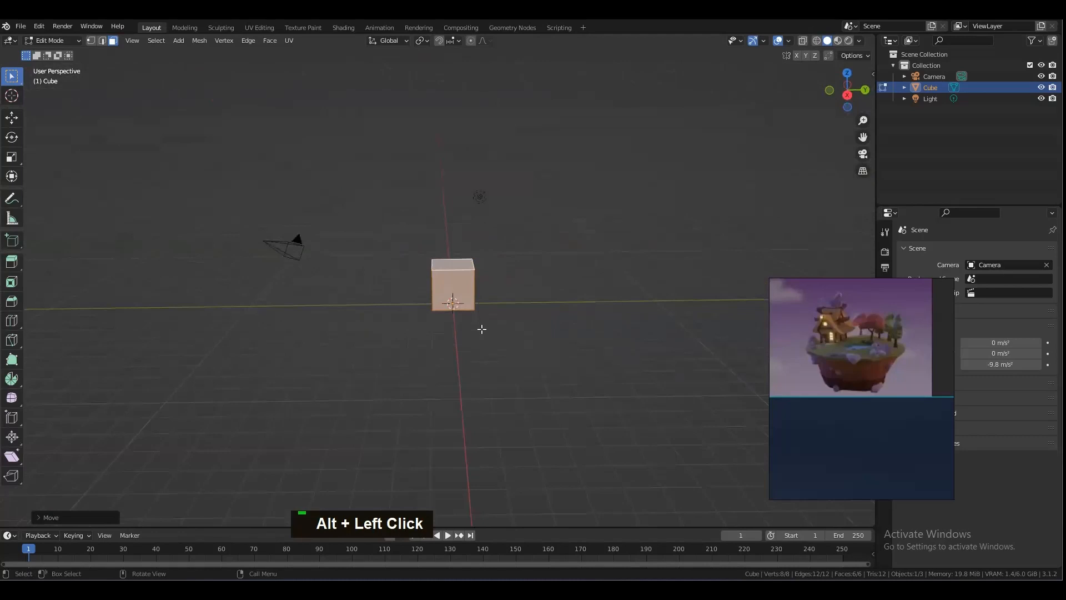
{"action": "scroll", "coordinate": [481, 329], "scroll_direction": "up", "scroll_amount": 1}
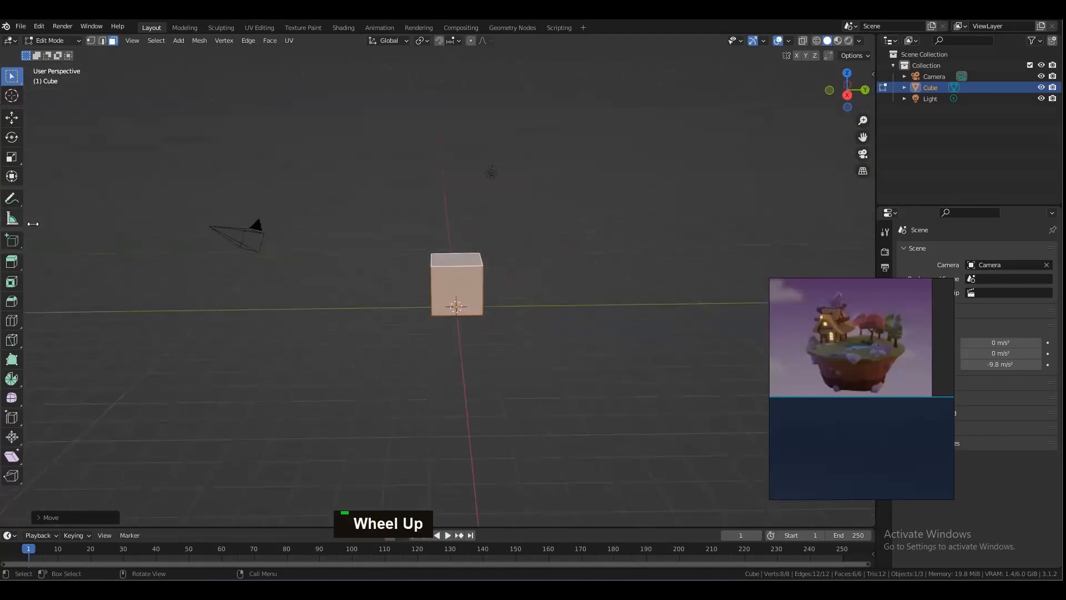
Step: Widen the viewport's tool shelf so it shows two columns of icons
{"action": "left_click_drag", "start_coordinate": [33, 224], "coordinate": [93, 243]}
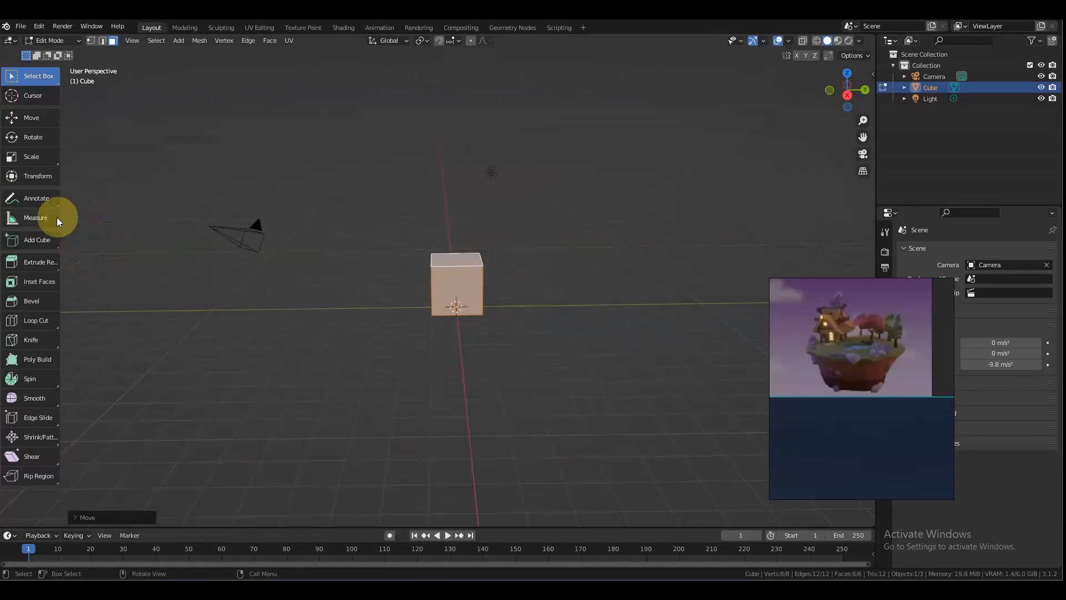
{"action": "left_click_drag", "start_coordinate": [60, 218], "coordinate": [49, 220]}
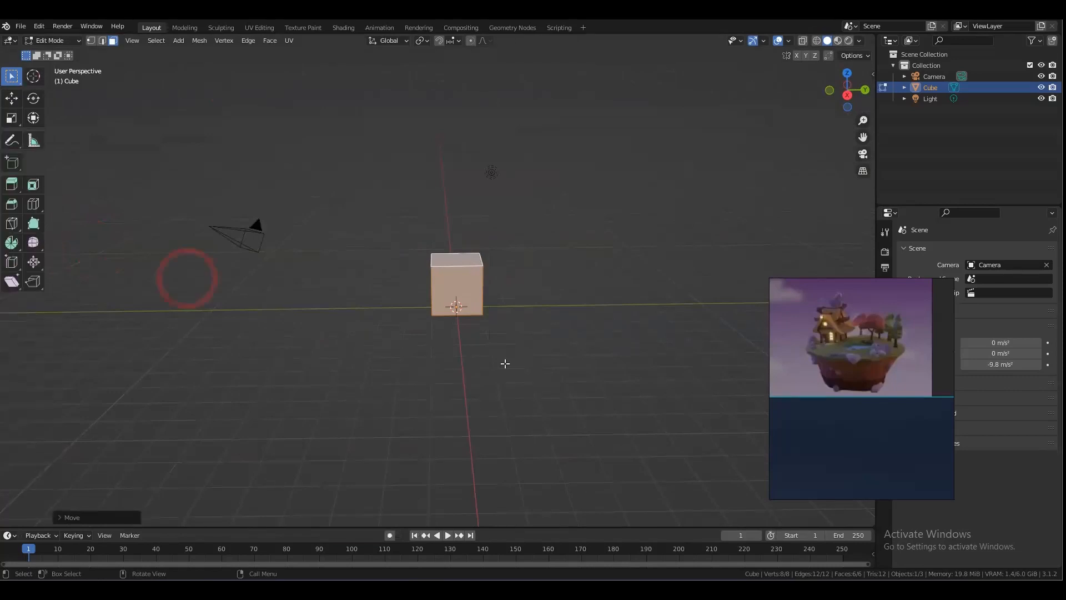
{"action": "scroll", "coordinate": [505, 362], "scroll_direction": "up", "scroll_amount": 1}
{"action": "left_click_drag", "start_coordinate": [500, 311], "coordinate": [501, 360], "text": "alt+shift"}
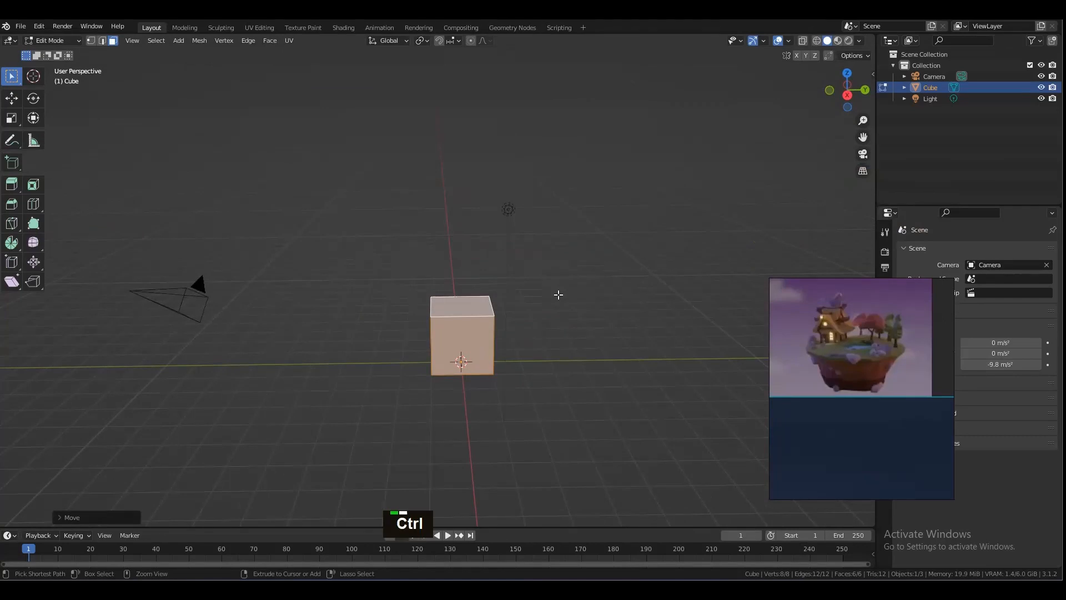
Step: Maximize the 3D viewport so it fills the window
{"action": "key", "text": "ctrl+space"}
{"action": "scroll", "coordinate": [618, 311], "scroll_direction": "up", "scroll_amount": 1}
{"action": "left_click_drag", "start_coordinate": [621, 298], "coordinate": [558, 239], "text": "alt+shift"}
{"action": "key", "text": "ctrl+space"}
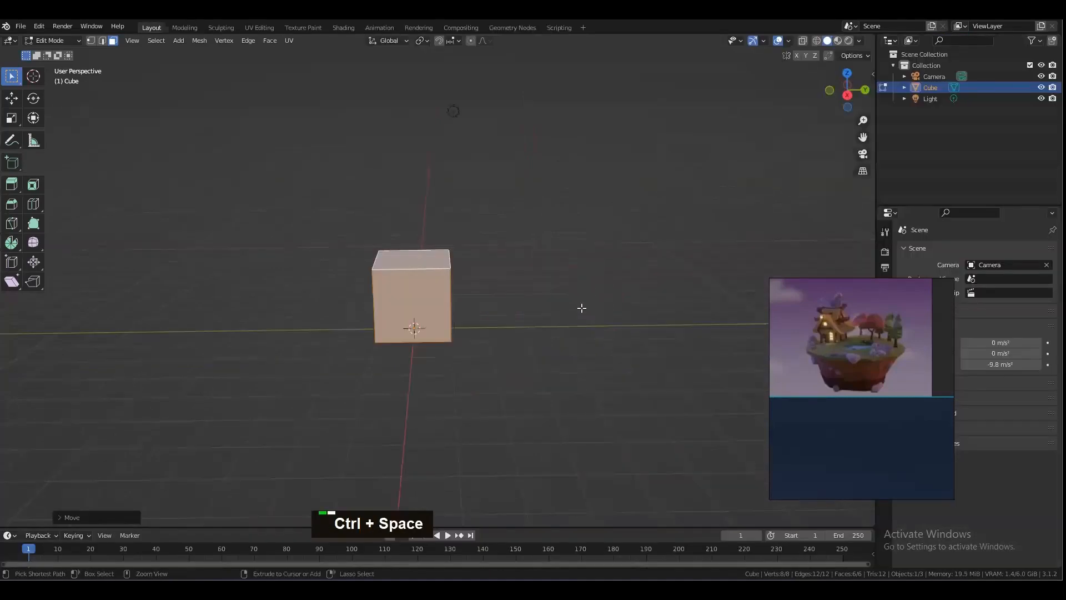
{"action": "key", "text": "ctrl+space"}
{"action": "scroll", "coordinate": [608, 268], "scroll_direction": "up", "scroll_amount": 1}
{"action": "left_click_drag", "start_coordinate": [607, 261], "coordinate": [525, 372], "text": "alt"}
{"action": "scroll", "coordinate": [583, 298], "scroll_direction": "down", "scroll_amount": 1}
Step: Select the cube's top face and scale it up to about 5.6 times its size
{"action": "left_click", "coordinate": [522, 307]}
{"action": "scroll", "coordinate": [528, 309], "scroll_direction": "down", "scroll_amount": 2}
{"action": "left_click_drag", "start_coordinate": [506, 271], "coordinate": [504, 267], "text": "alt"}
{"action": "left_click_drag", "start_coordinate": [545, 335], "coordinate": [550, 357], "text": "alt"}
{"action": "scroll", "coordinate": [550, 357], "scroll_direction": "down", "scroll_amount": 2}
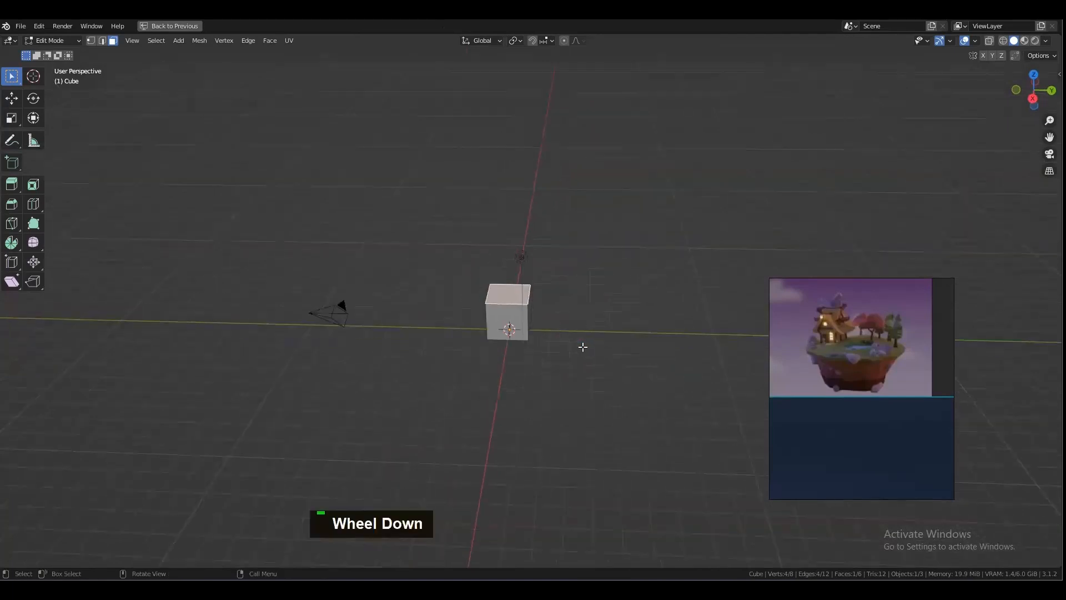
{"action": "key", "text": "s"}
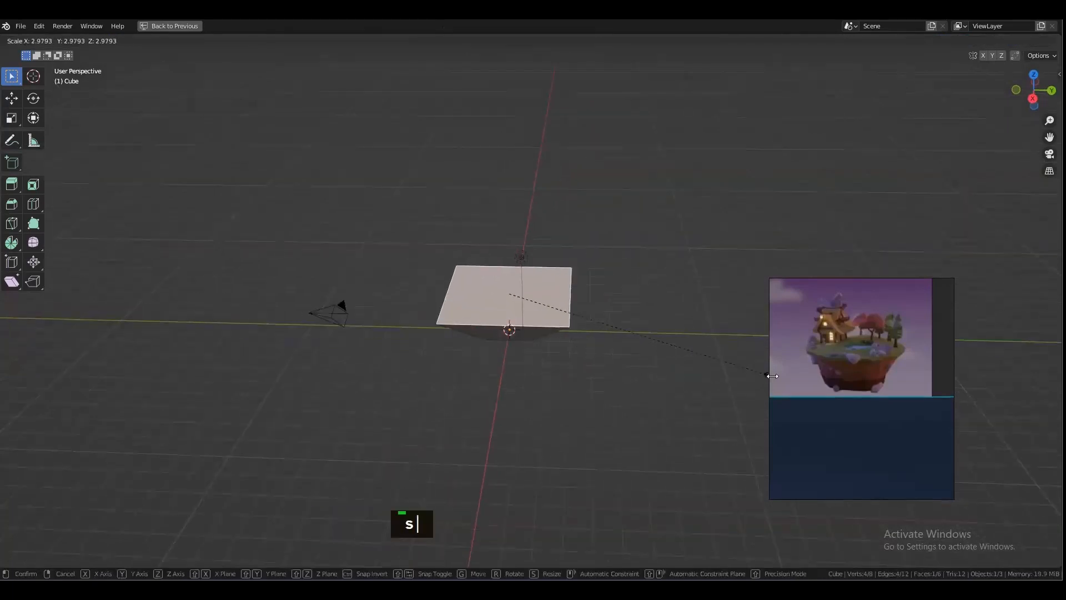
{"action": "left_click", "coordinate": [778, 375]}
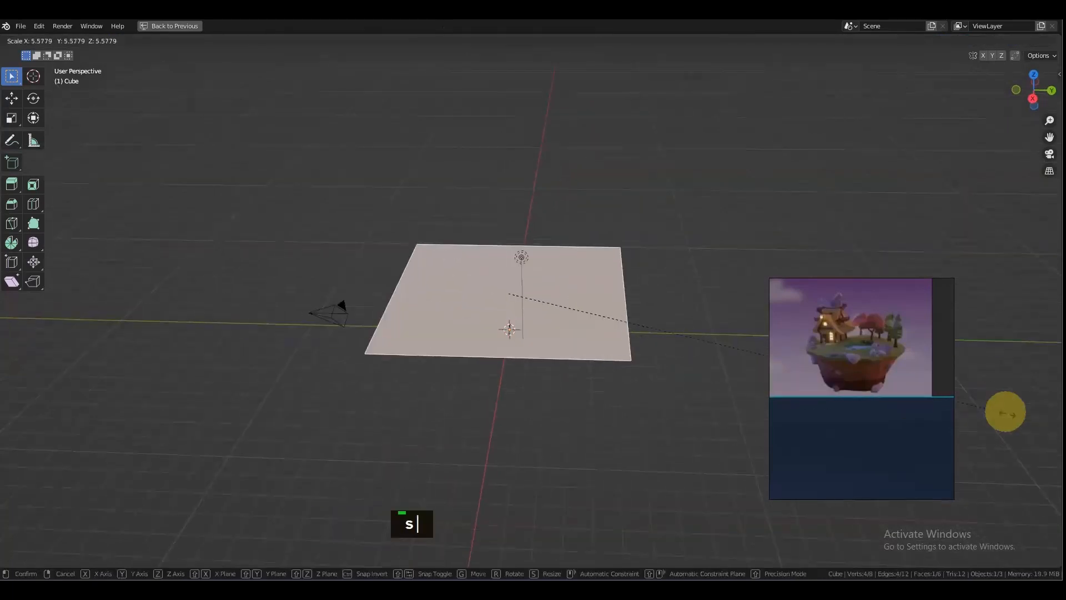
{"action": "left_click", "coordinate": [1008, 412]}
Step: Raise the enlarged top face along the Z axis to make the tapered block taller
{"action": "left_click_drag", "start_coordinate": [633, 436], "coordinate": [650, 395], "text": "alt"}
{"action": "key", "text": "g"}
{"action": "key", "text": "z"}
{"action": "left_click", "coordinate": [635, 334]}
{"action": "scroll", "coordinate": [635, 331], "scroll_direction": "down", "scroll_amount": 2}
{"action": "left_click_drag", "start_coordinate": [635, 328], "coordinate": [628, 387], "text": "alt"}
{"action": "scroll", "coordinate": [628, 388], "scroll_direction": "up", "scroll_amount": 1}
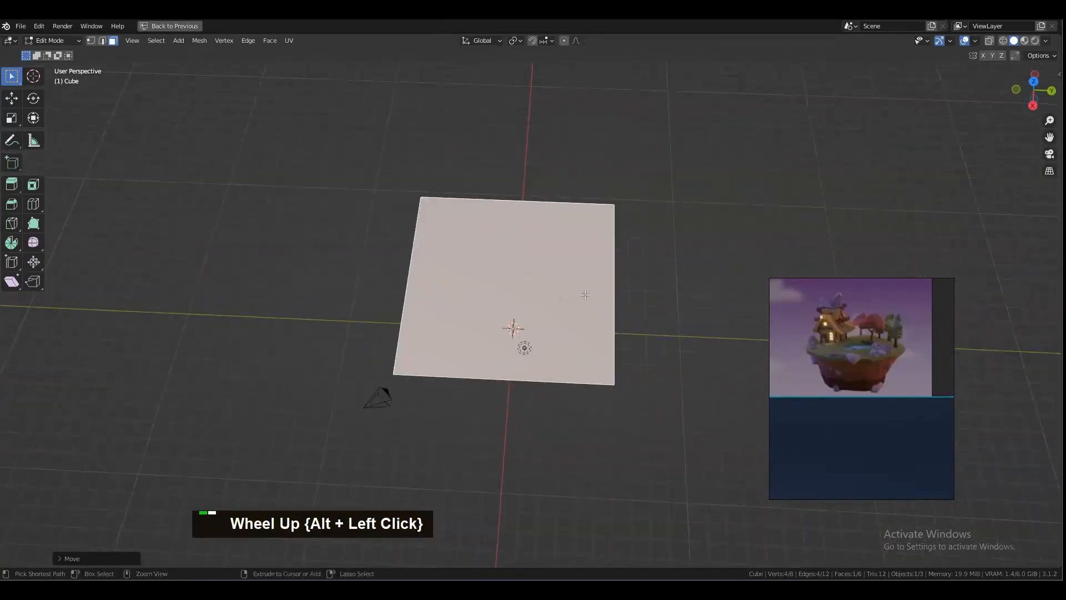
Step: Add a centred loop cut through the block and scale its two top-edge midpoint vertices outward to form a hexagon
{"action": "key", "text": "ctrl+r"}
{"action": "right_click", "coordinate": [610, 278]}
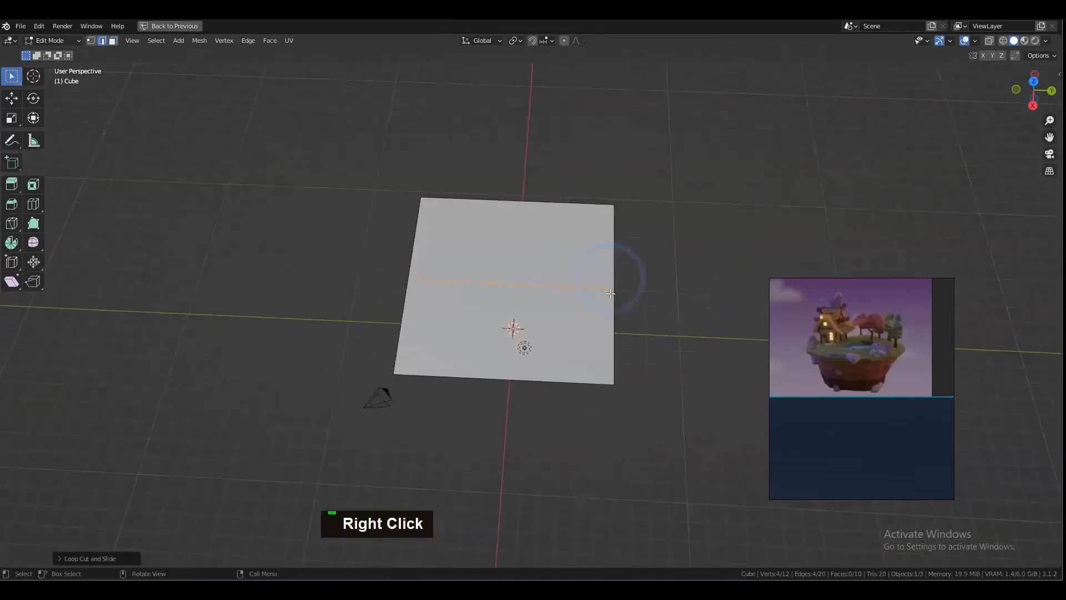
{"action": "key", "text": "1"}
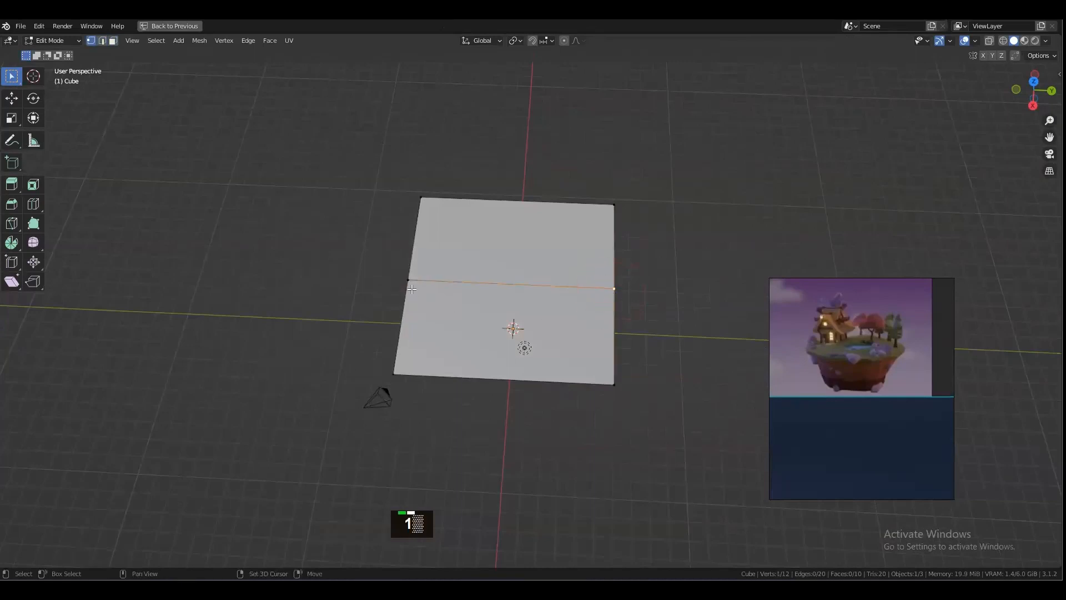
{"action": "left_click", "coordinate": [409, 283], "text": "shift"}
{"action": "key", "text": "7"}
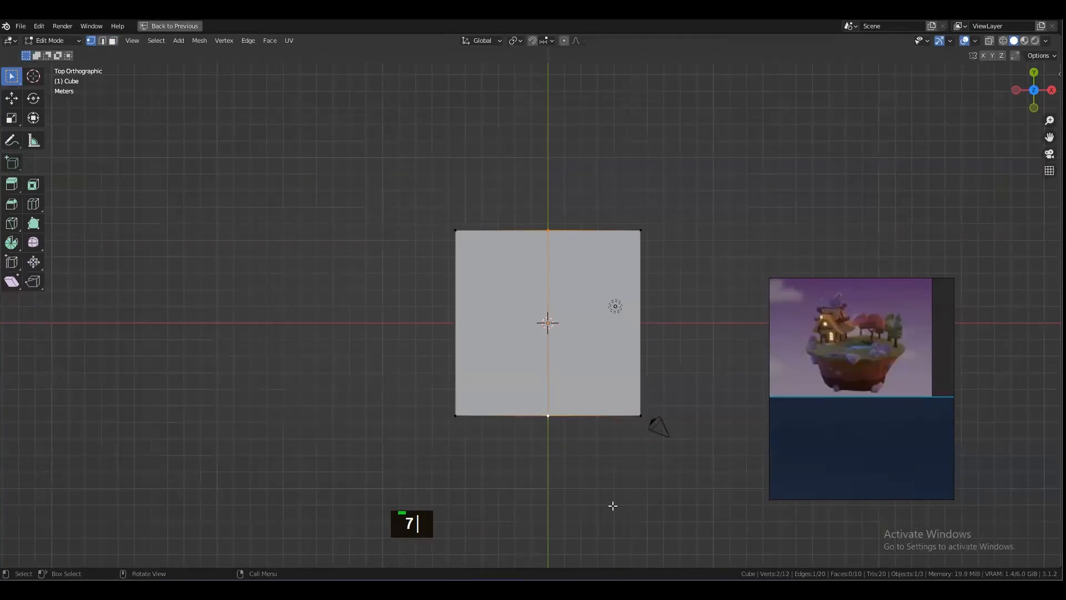
{"action": "key", "text": "s"}
{"action": "left_click", "coordinate": [691, 69]}
{"action": "left_click_drag", "start_coordinate": [608, 214], "coordinate": [599, 174], "text": "alt"}
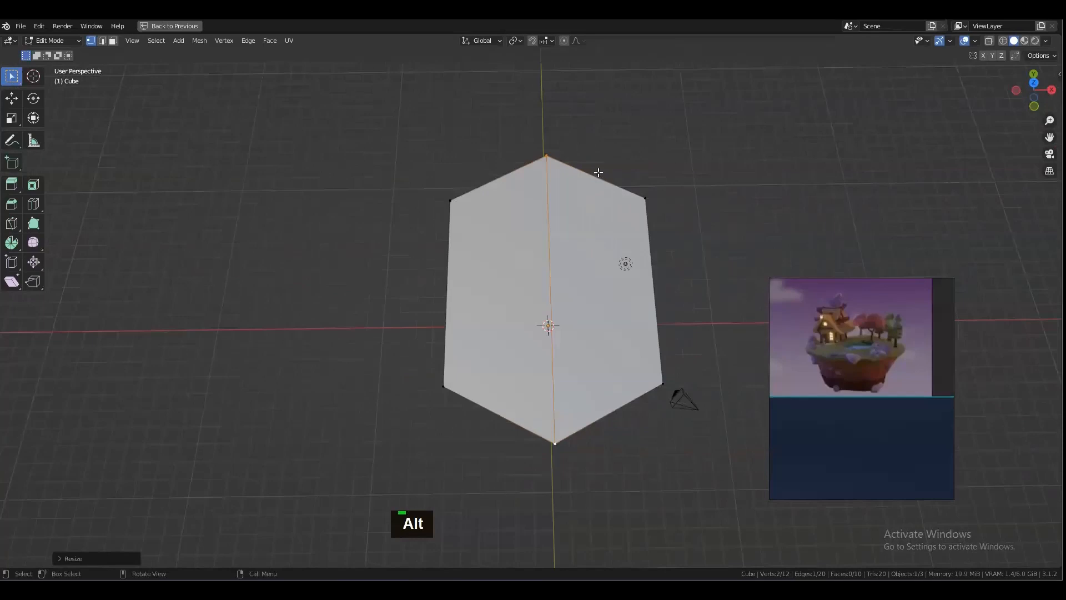
Step: From the top view, add two evenly spaced loop cuts crossing the centre cut, without sliding them
{"action": "key", "text": "7"}
{"action": "key", "text": "ctrl+r"}
{"action": "scroll", "coordinate": [646, 316], "scroll_direction": "up", "scroll_amount": 1}
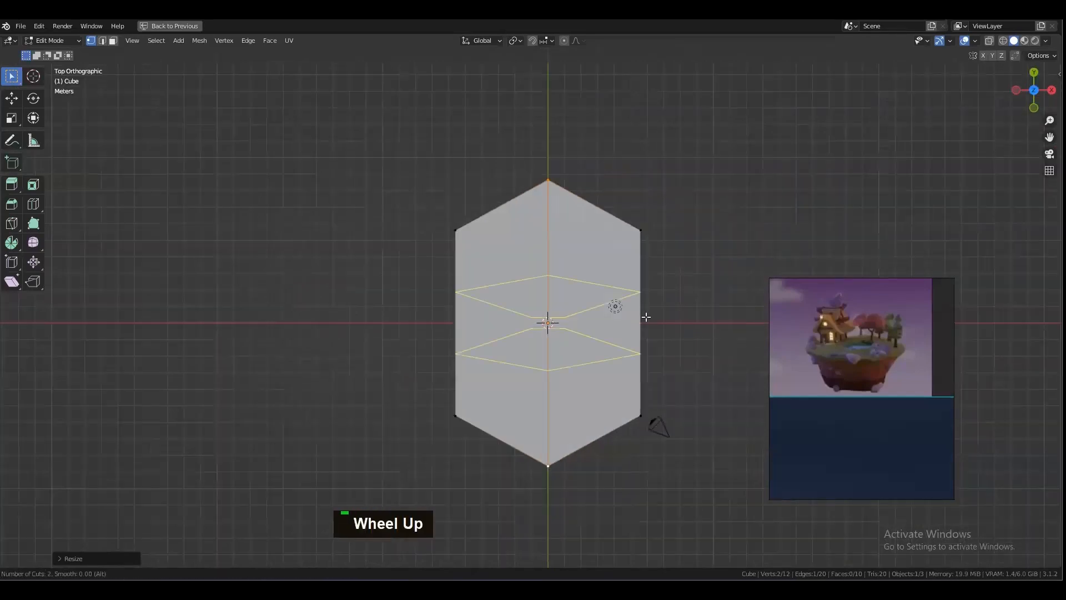
{"action": "left_click", "coordinate": [644, 316]}
{"action": "right_click", "coordinate": [645, 314]}
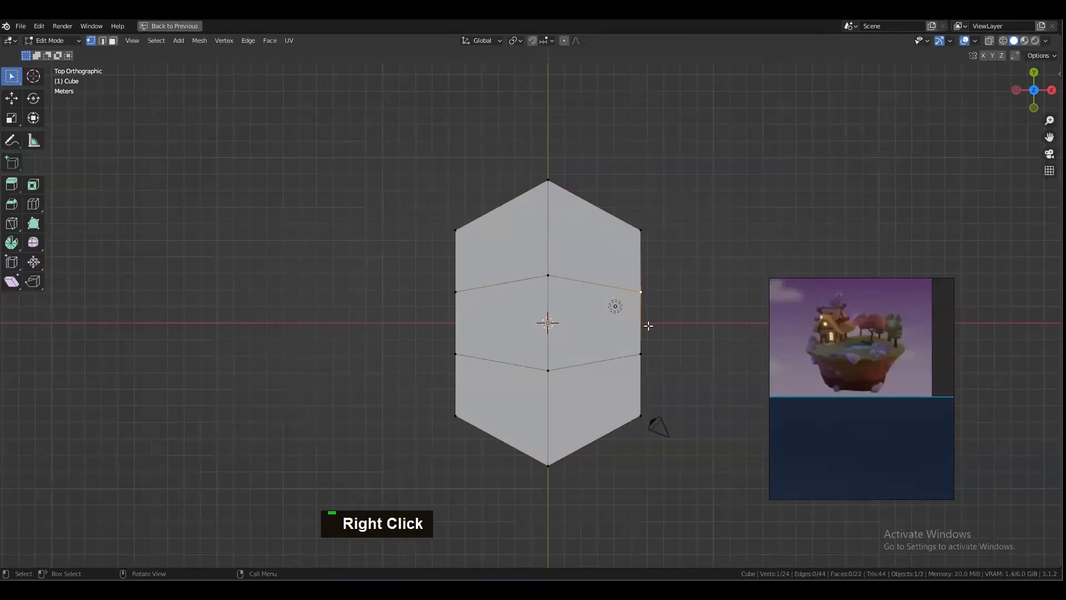
Step: Select the four outer vertices of the two new cuts and scale them along X to about 1.37
{"action": "left_click", "coordinate": [645, 353], "text": "shift"}
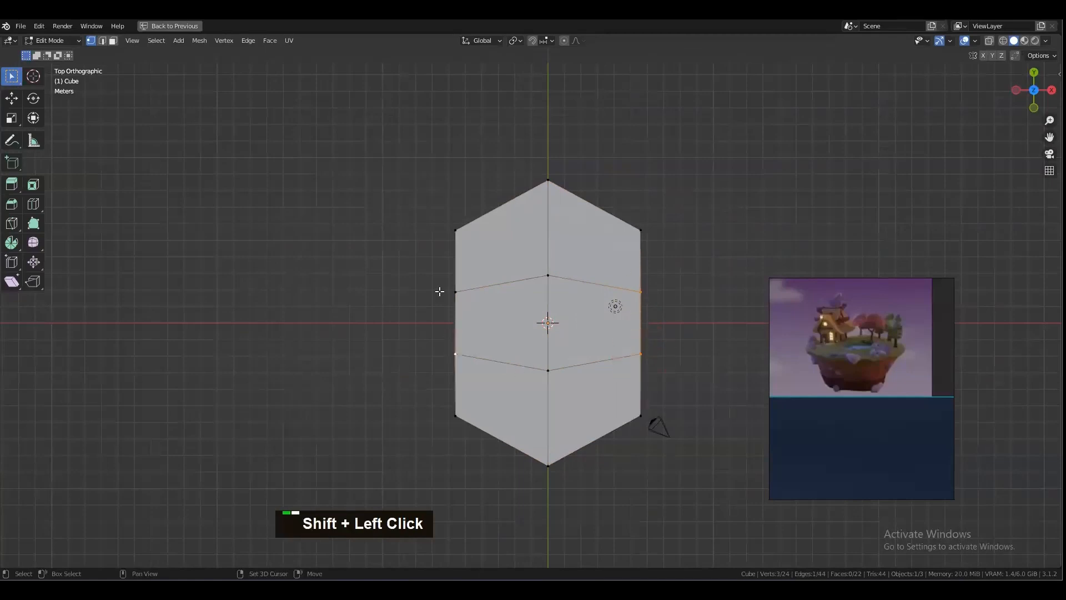
{"action": "key", "text": "s"}
{"action": "key", "text": "x"}
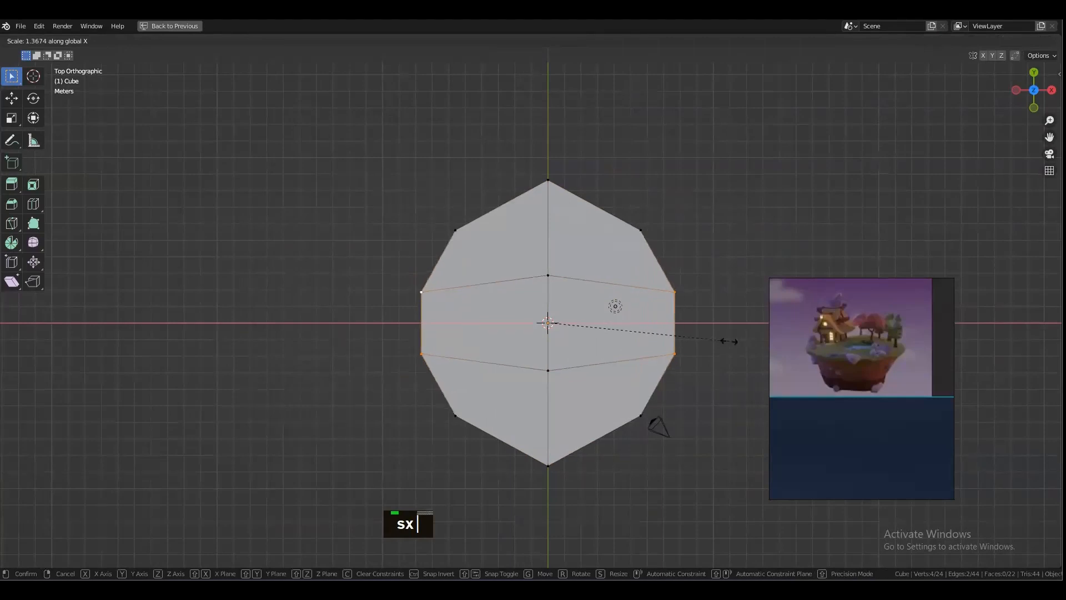
{"action": "right_click", "coordinate": [728, 338]}
Step: Select the two pointed end vertices and scale them inward along Y to about 0.91, rounding the outline
{"action": "left_click", "coordinate": [547, 181]}
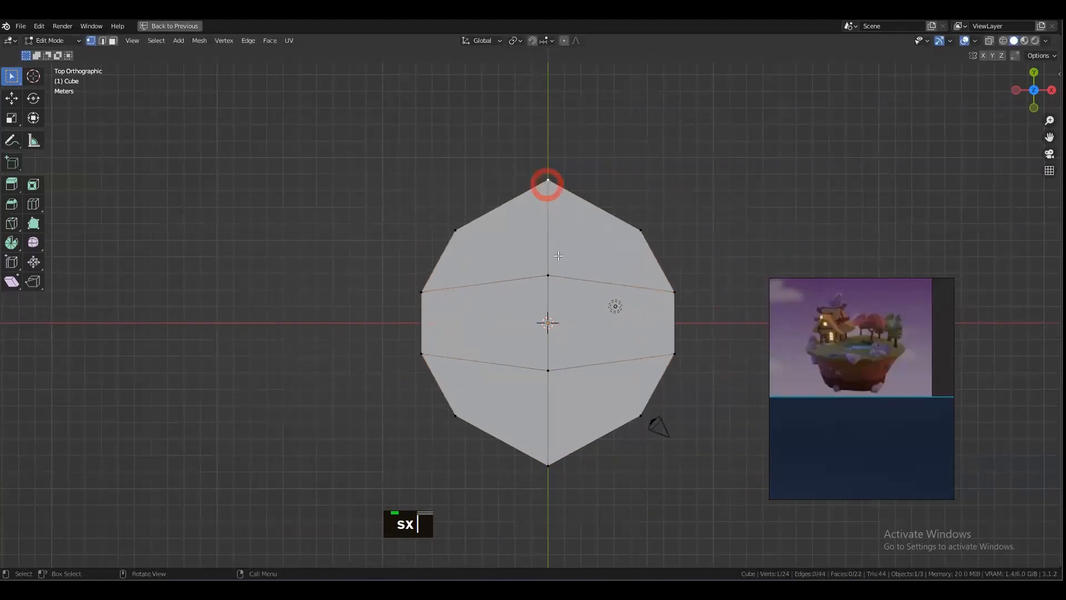
{"action": "left_click", "coordinate": [548, 465], "text": "shift"}
{"action": "key", "text": "s"}
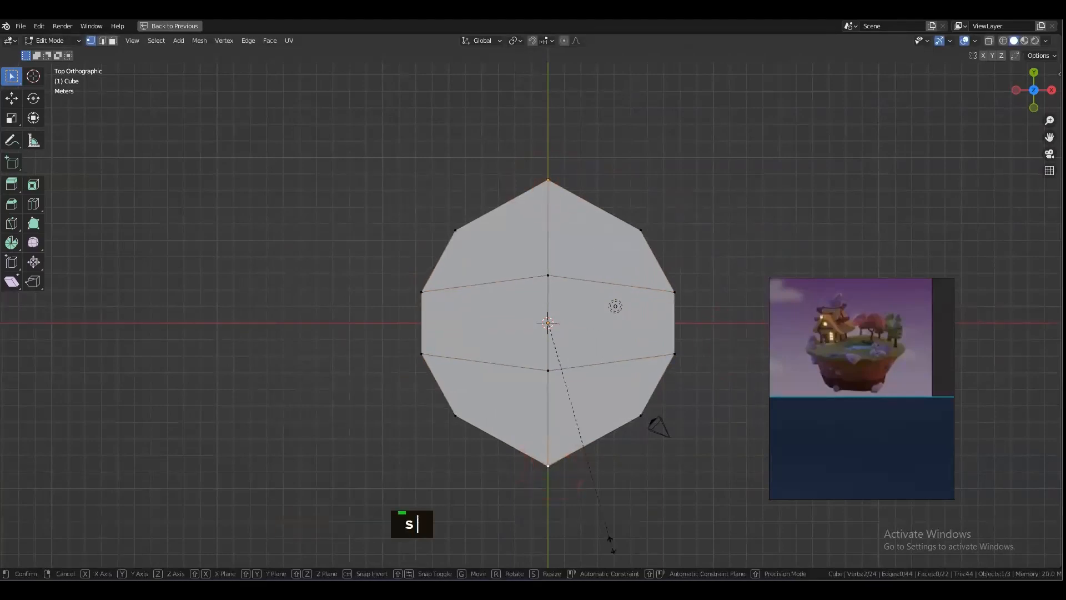
{"action": "key", "text": "y"}
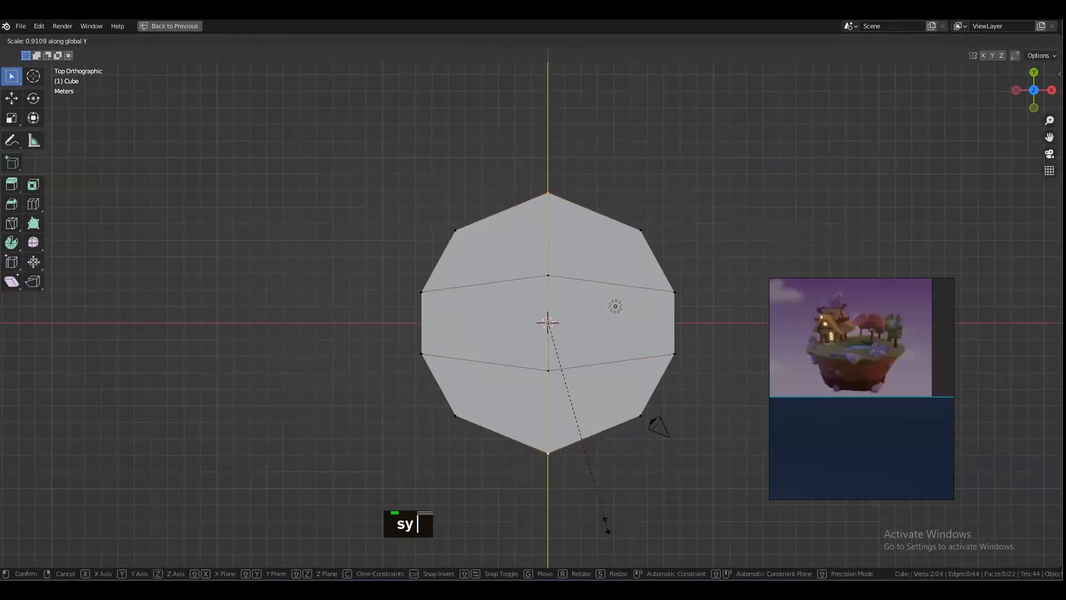
{"action": "left_click", "coordinate": [608, 532]}
Step: Add two evenly spaced horizontal loop cuts around the block's tapered sides
{"action": "left_click_drag", "start_coordinate": [548, 511], "coordinate": [633, 369], "text": "alt"}
{"action": "key", "text": "ctrl+r"}
{"action": "scroll", "coordinate": [604, 276], "scroll_direction": "up", "scroll_amount": 1}
{"action": "right_click", "coordinate": [604, 276]}
{"action": "left_click_drag", "start_coordinate": [630, 317], "coordinate": [637, 323], "text": "alt"}
Step: Scale both horizontal loops outward with the Z axis locked to give the sides a bowl shape
{"action": "key", "text": "s"}
{"action": "key", "text": "shift+z"}
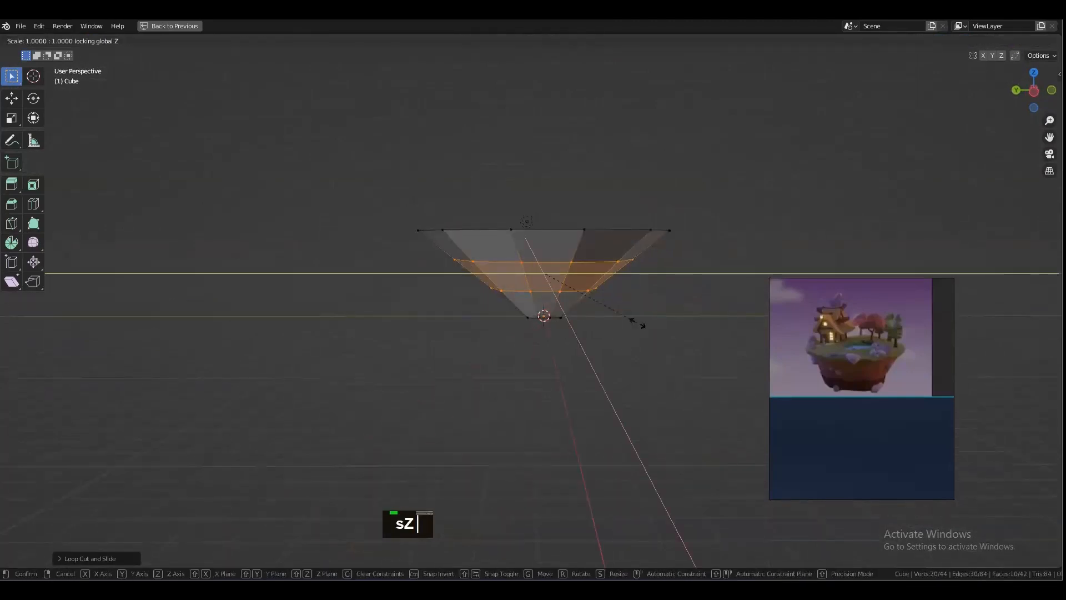
{"action": "left_click", "coordinate": [666, 328]}
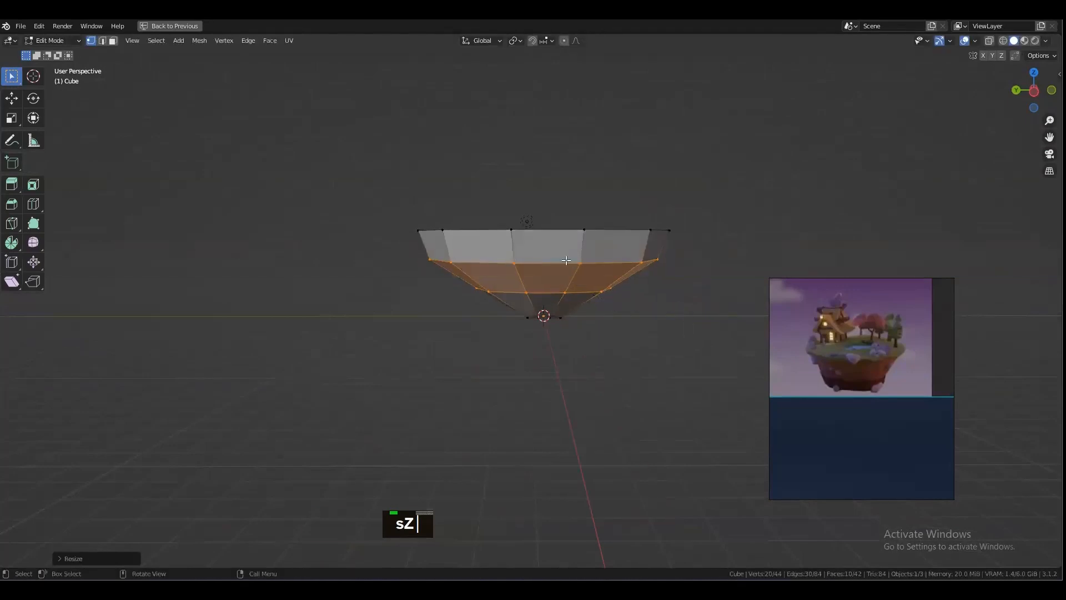
Step: Select the lower horizontal loop of the island base and scale it slightly outward with the Z axis locked
{"action": "double_click", "coordinate": [566, 260]}
{"action": "double_click", "coordinate": [560, 294]}
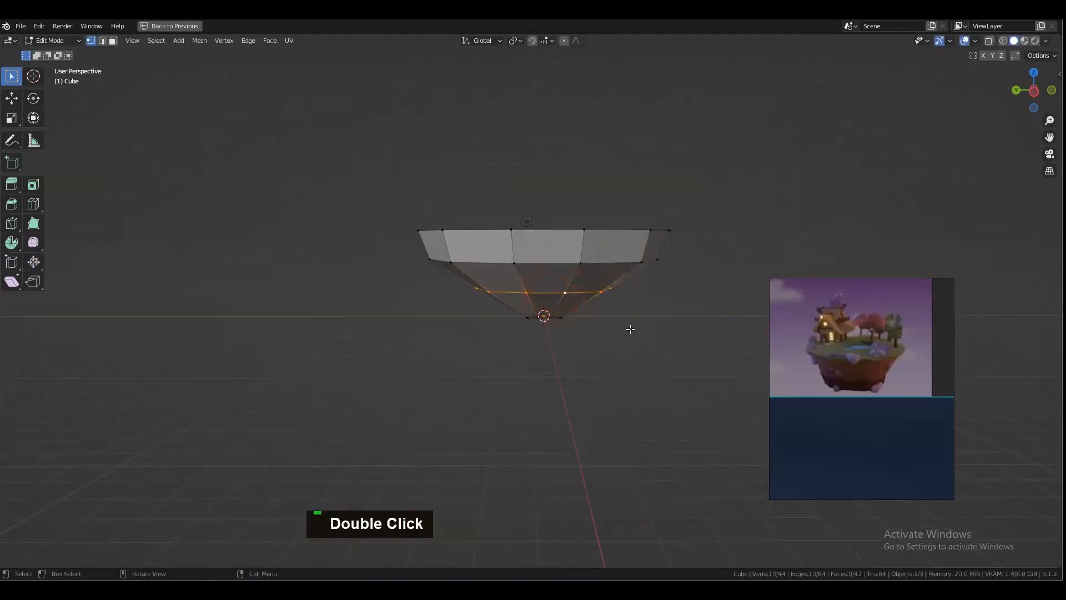
{"action": "key", "text": "s"}
{"action": "key", "text": "shift+z"}
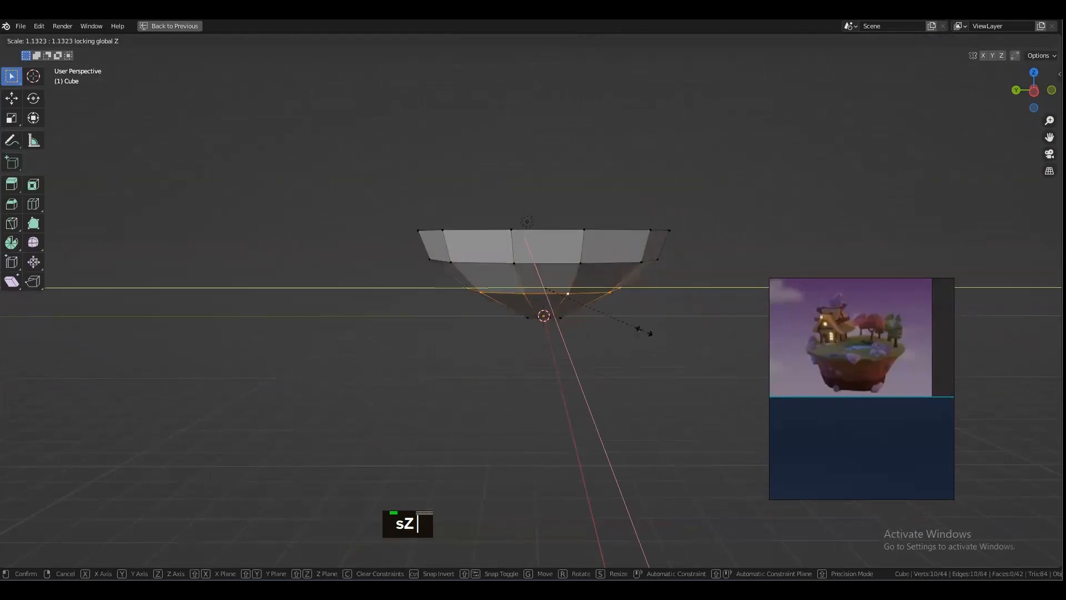
{"action": "left_click", "coordinate": [652, 333]}
Step: Select the six small faces on the underside and scale them outward to about 3.9 with the Z axis locked
{"action": "left_click_drag", "start_coordinate": [580, 333], "coordinate": [553, 240], "text": "alt"}
{"action": "left_click", "coordinate": [549, 318]}
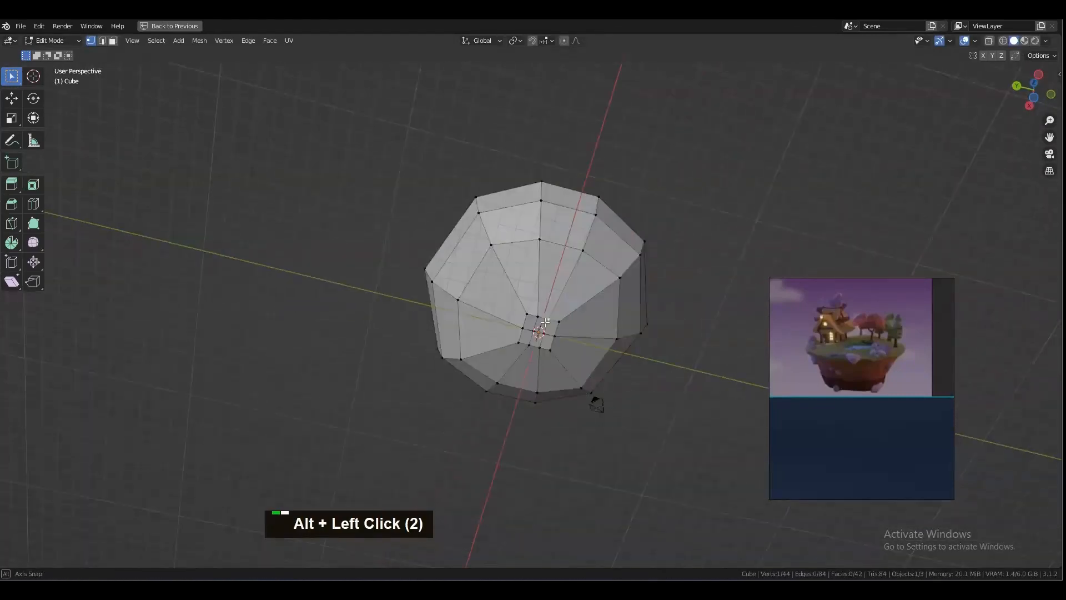
{"action": "scroll", "coordinate": [553, 339], "scroll_direction": "up", "scroll_amount": 3}
{"action": "key", "text": "3"}
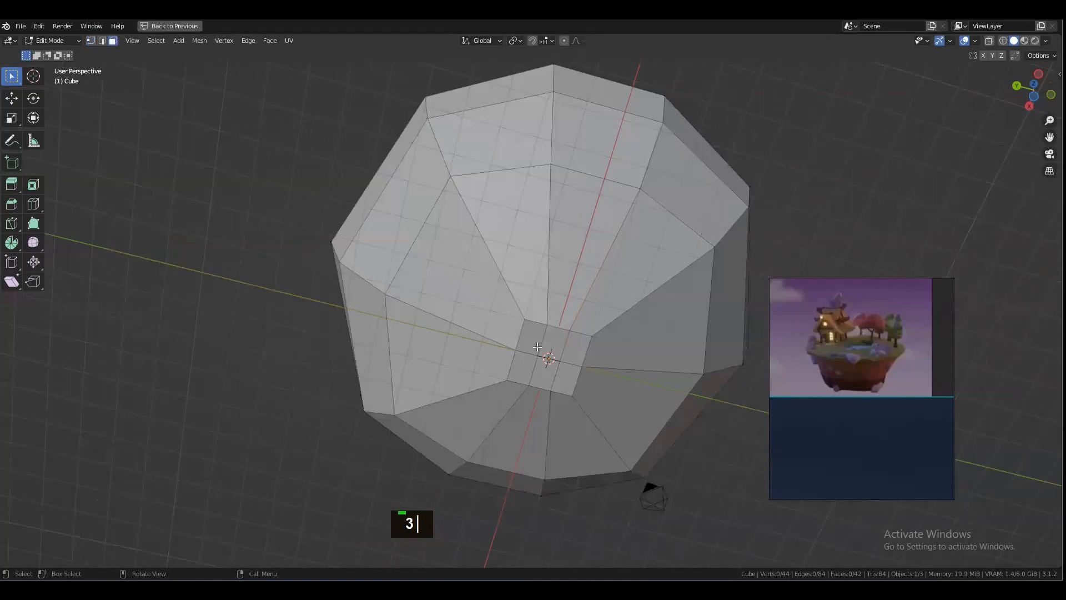
{"action": "key", "text": "c"}
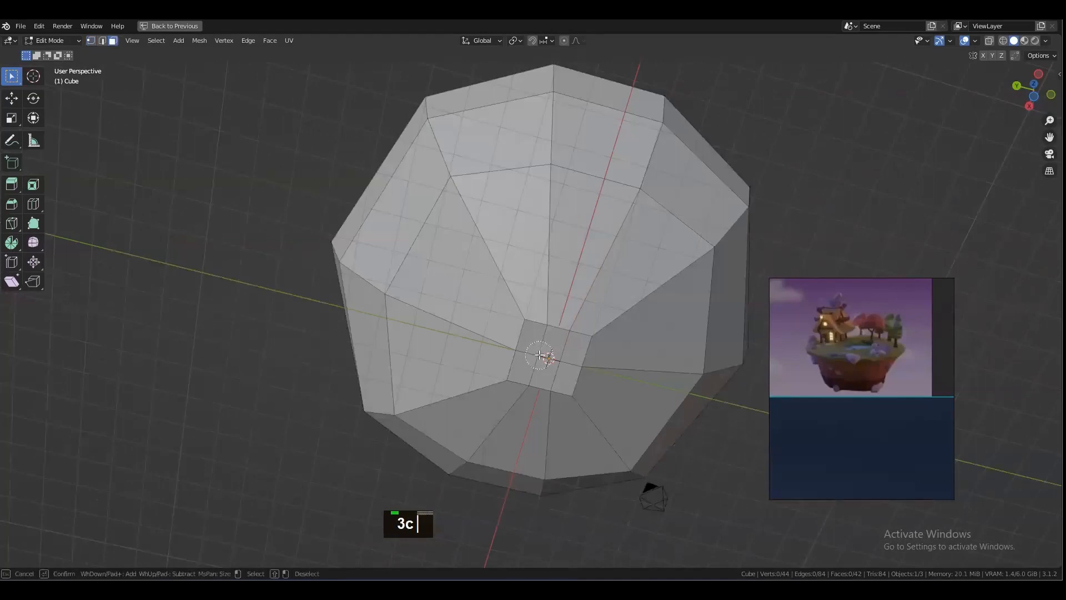
{"action": "left_click", "coordinate": [540, 356]}
{"action": "right_click", "coordinate": [554, 355]}
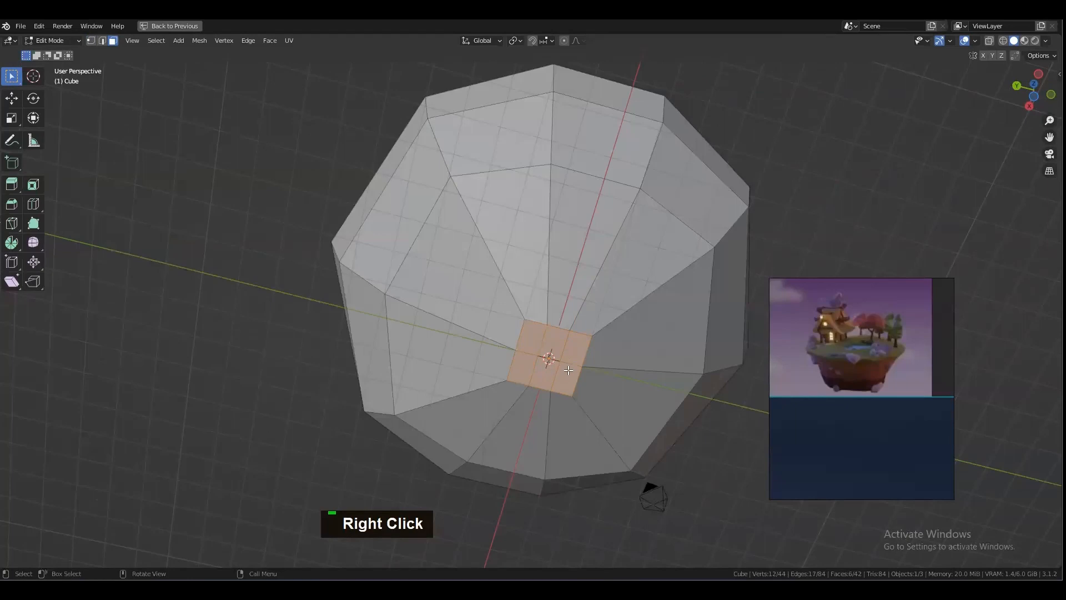
{"action": "scroll", "coordinate": [568, 370], "scroll_direction": "down", "scroll_amount": 2}
{"action": "left_click_drag", "start_coordinate": [577, 378], "coordinate": [595, 396], "text": "alt"}
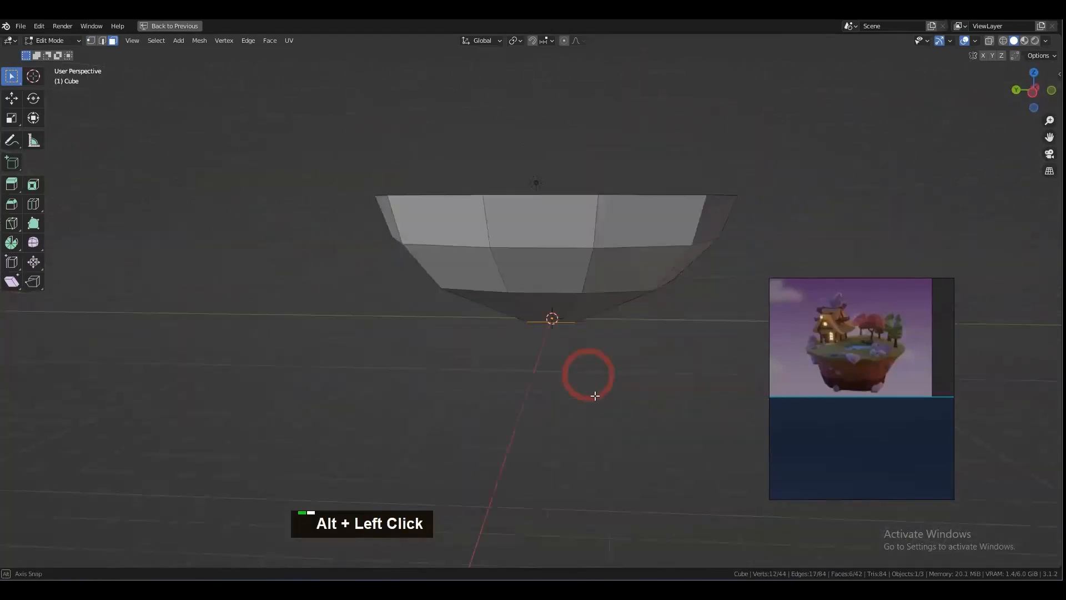
{"action": "key", "text": "s"}
{"action": "key", "text": "shift+z"}
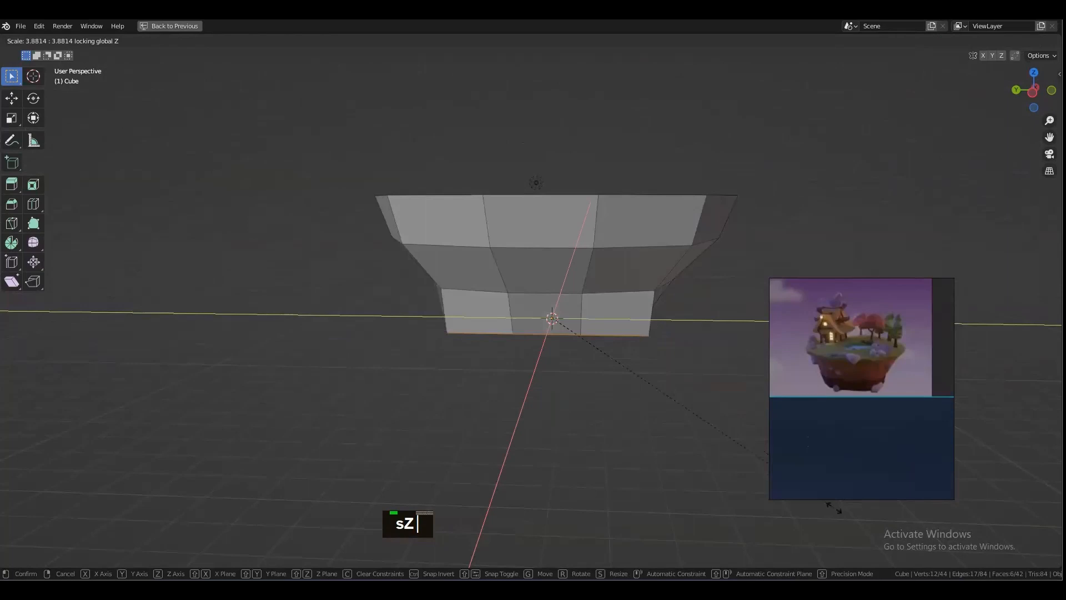
{"action": "left_click", "coordinate": [530, 424]}
Step: Select the central edge loop running over the island along the Y axis and dissolve its edges
{"action": "left_click_drag", "start_coordinate": [529, 423], "coordinate": [672, 391], "text": "alt"}
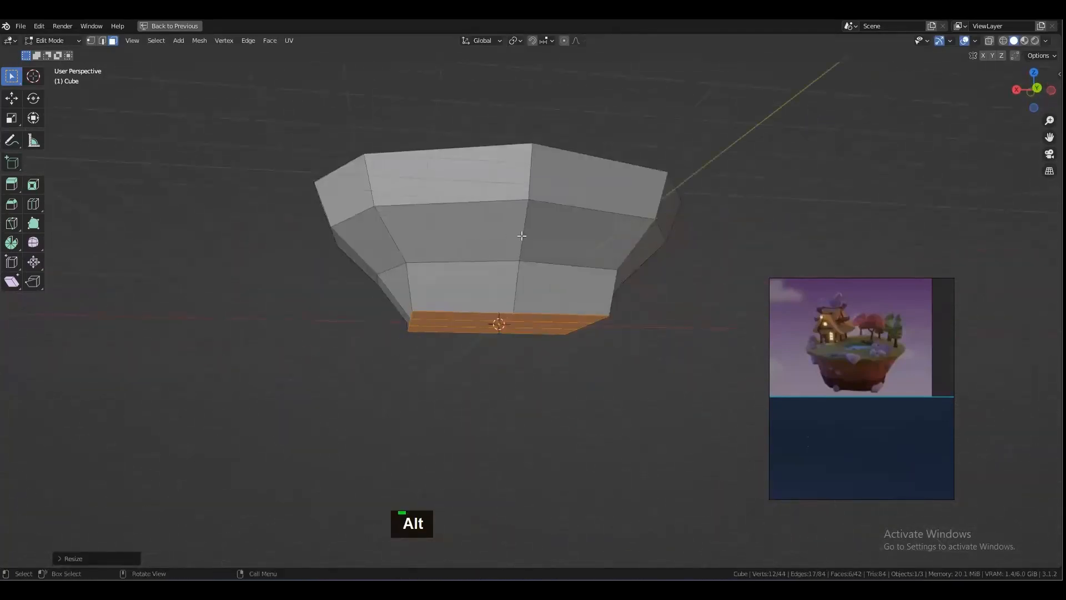
{"action": "left_click", "coordinate": [522, 235], "text": "alt"}
{"action": "left_click_drag", "start_coordinate": [522, 235], "coordinate": [531, 333], "text": "alt"}
{"action": "key", "text": "2"}
{"action": "double_click", "coordinate": [501, 271]}
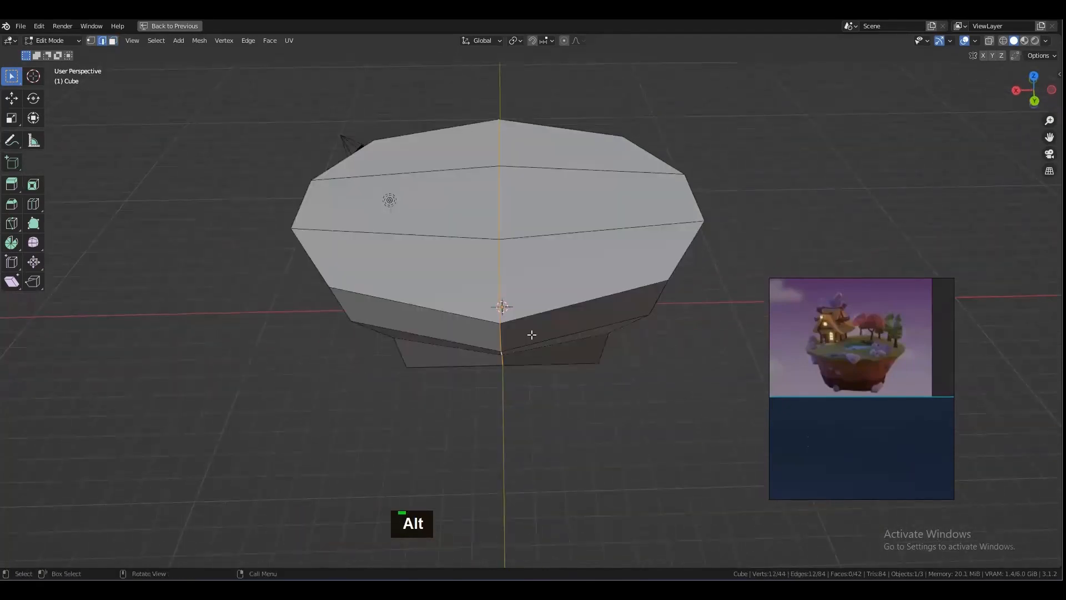
{"action": "key", "text": "x"}
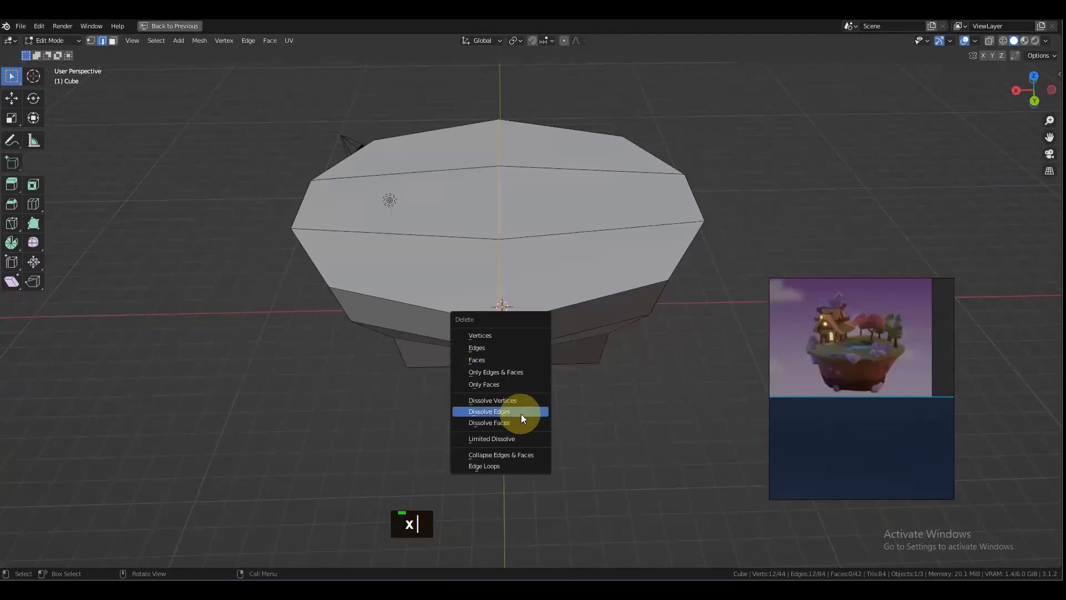
{"action": "left_click", "coordinate": [521, 414]}
Step: Add two evenly spaced loop cuts running along Y in place of the dissolved central loop
{"action": "left_click_drag", "start_coordinate": [519, 415], "coordinate": [558, 291], "text": "alt"}
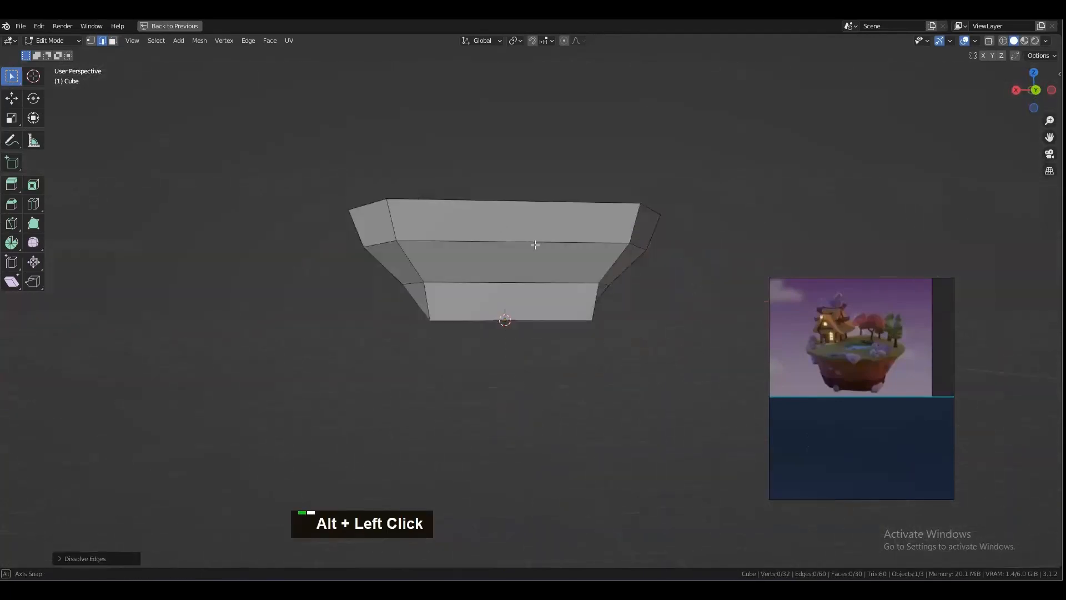
{"action": "left_click_drag", "start_coordinate": [404, 185], "coordinate": [569, 329], "text": "alt"}
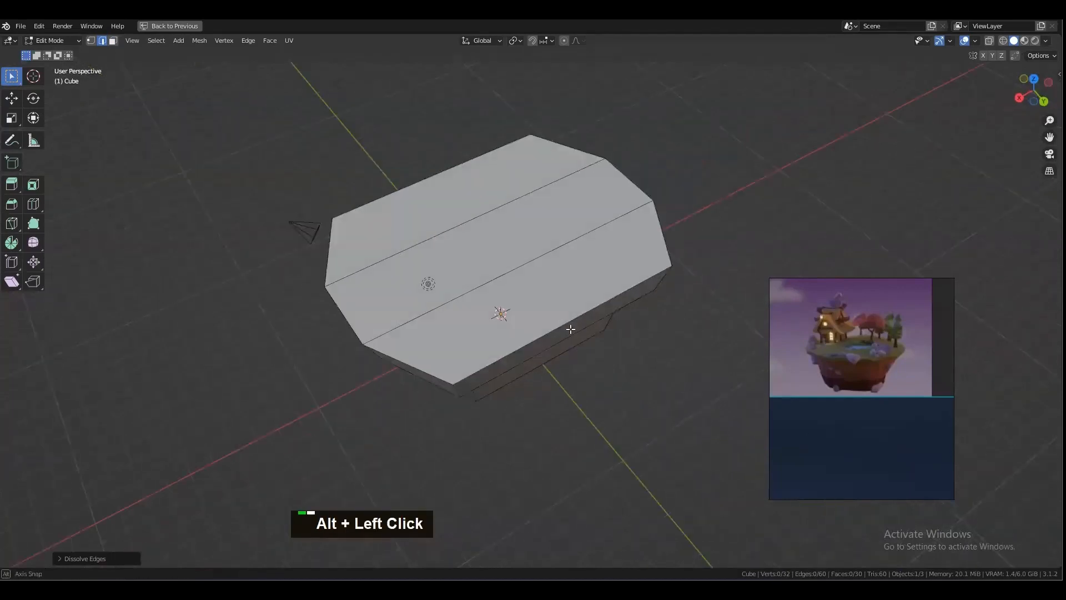
{"action": "key", "text": "ctrl+r"}
{"action": "scroll", "coordinate": [571, 329], "scroll_direction": "up", "scroll_amount": 1}
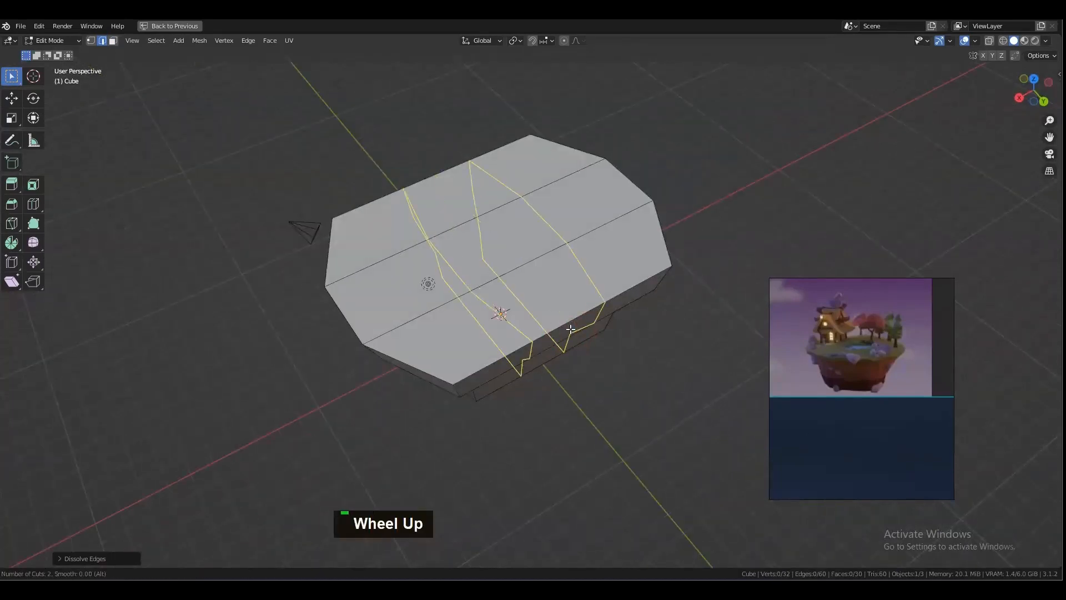
{"action": "left_click", "coordinate": [570, 329]}
{"action": "right_click", "coordinate": [570, 328]}
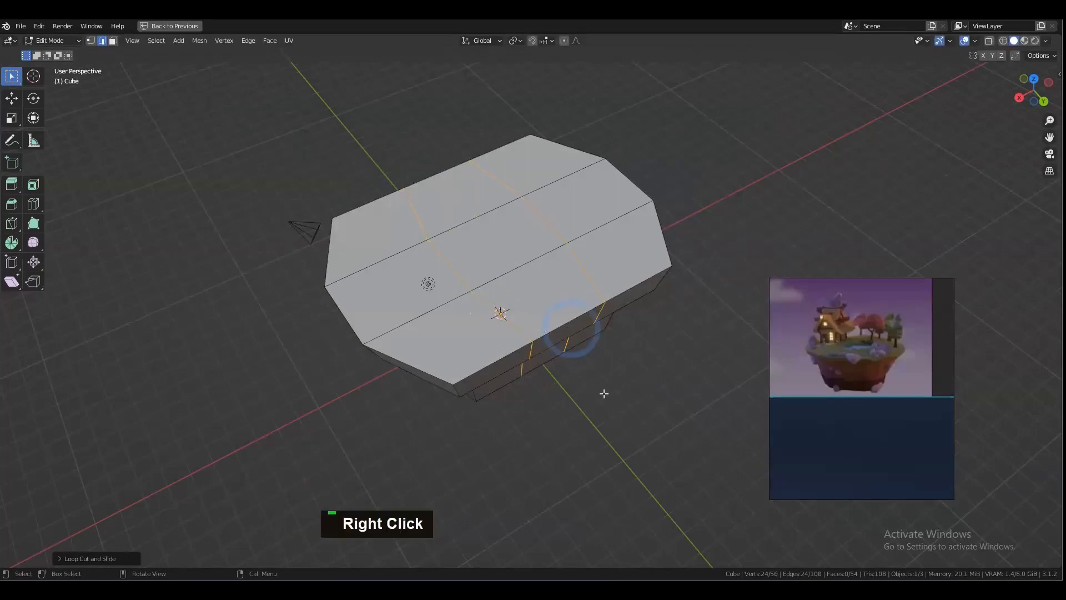
{"action": "left_click_drag", "start_coordinate": [604, 393], "coordinate": [704, 384], "text": "alt"}
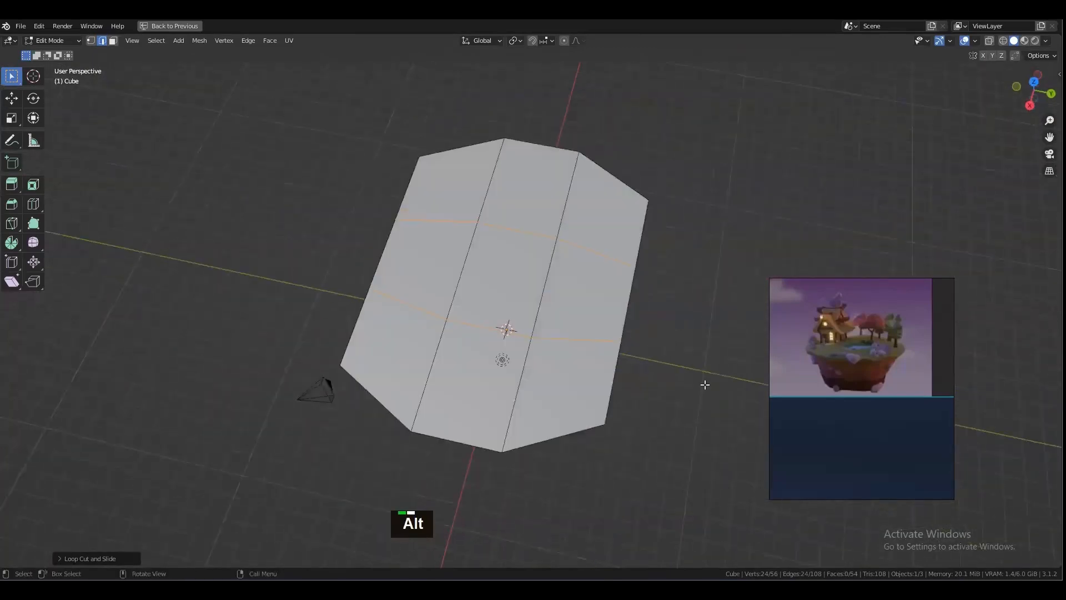
{"action": "key", "text": "s"}
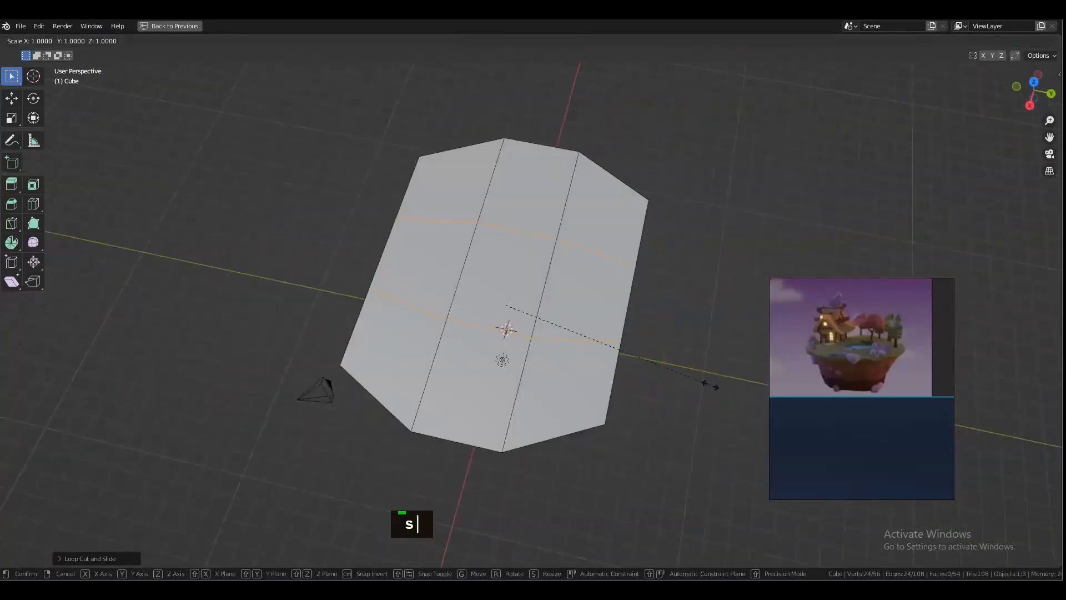
{"action": "key", "text": "y"}
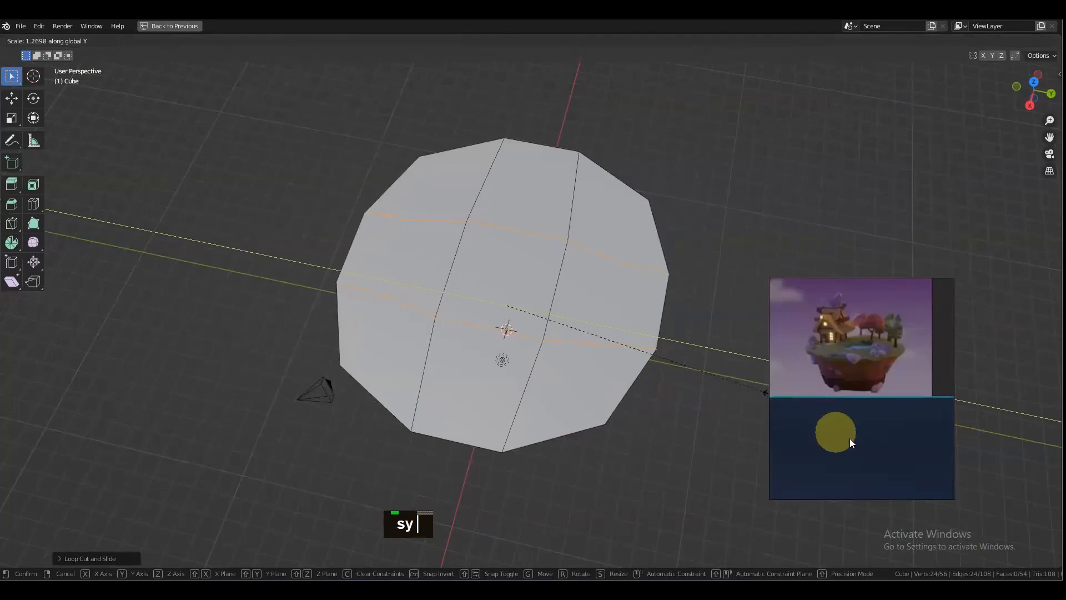
{"action": "right_click", "coordinate": [851, 442]}
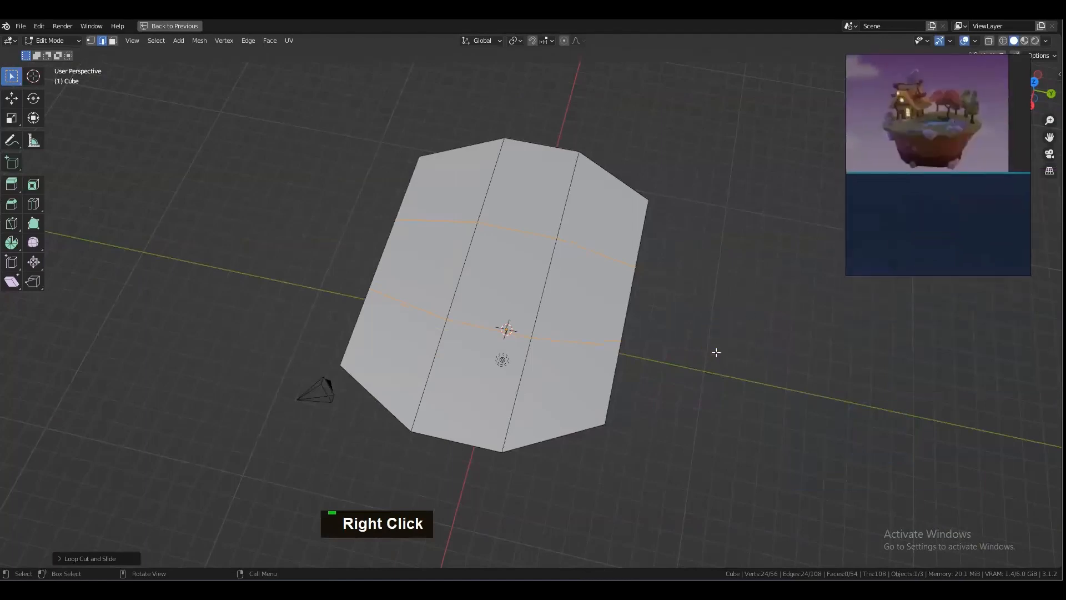
{"action": "key", "text": "s"}
{"action": "left_click", "coordinate": [706, 351]}
{"action": "key", "text": "ctrl+z"}
Step: Scale the two new edge loops outward along Y to round the island's outline
{"action": "key", "text": "s"}
{"action": "key", "text": "x"}
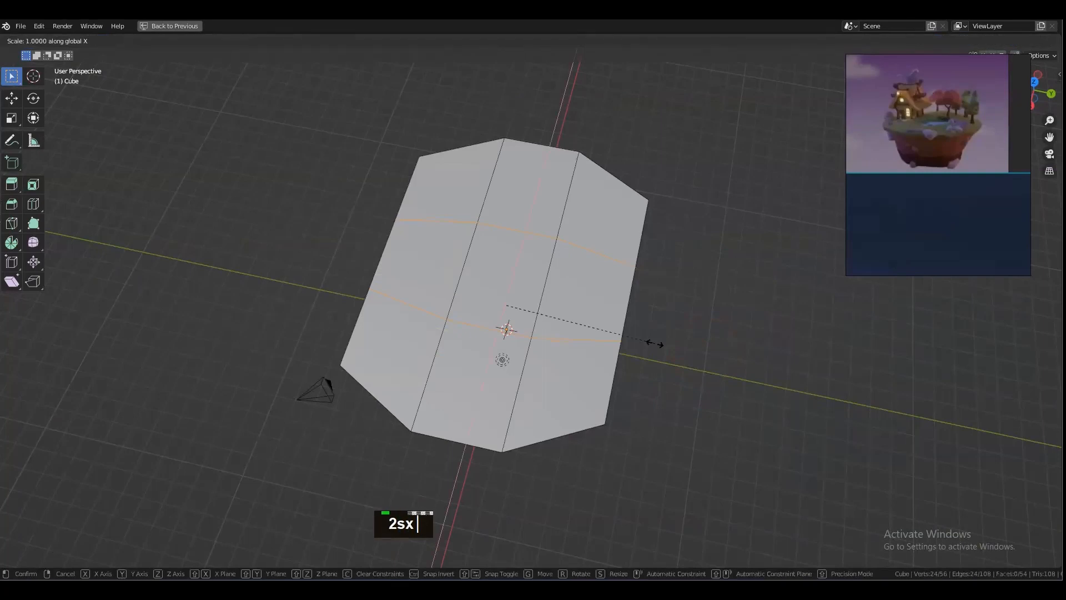
{"action": "key", "text": "y"}
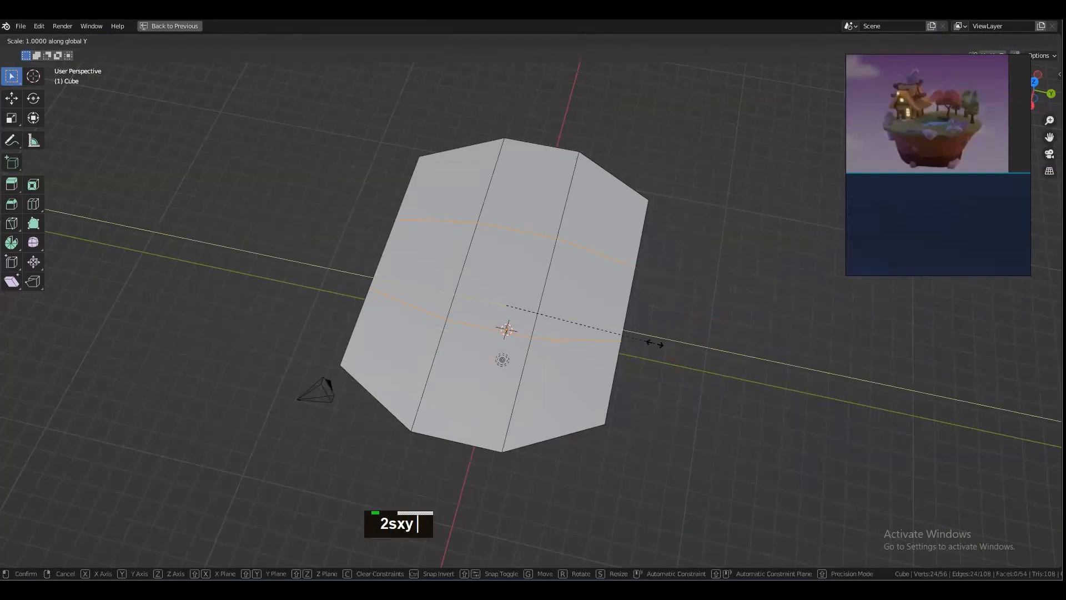
{"action": "left_click", "coordinate": [716, 357]}
{"action": "left_click_drag", "start_coordinate": [709, 424], "coordinate": [788, 277], "text": "alt"}
{"action": "left_click_drag", "start_coordinate": [674, 308], "coordinate": [654, 352], "text": "alt"}
{"action": "scroll", "coordinate": [571, 342], "scroll_direction": "down", "scroll_amount": 2}
{"action": "left_click_drag", "start_coordinate": [571, 342], "coordinate": [626, 357], "text": "alt"}
{"action": "scroll", "coordinate": [583, 365], "scroll_direction": "down", "scroll_amount": 1}
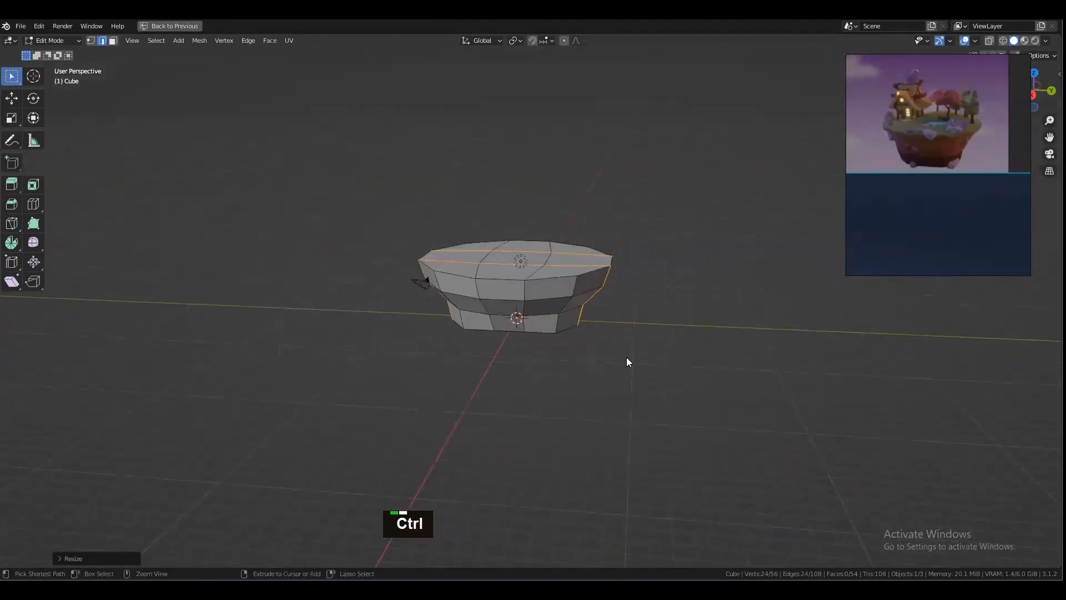
Step: Switch to Object Mode, restore the full workspace layout, and move the reference image clear of the object list and 3D view
{"action": "key", "text": "ctrl+Tab"}
{"action": "left_click", "coordinate": [548, 365]}
{"action": "left_click_drag", "start_coordinate": [548, 364], "coordinate": [674, 358], "text": "alt"}
{"action": "key", "text": "ctrl+space"}
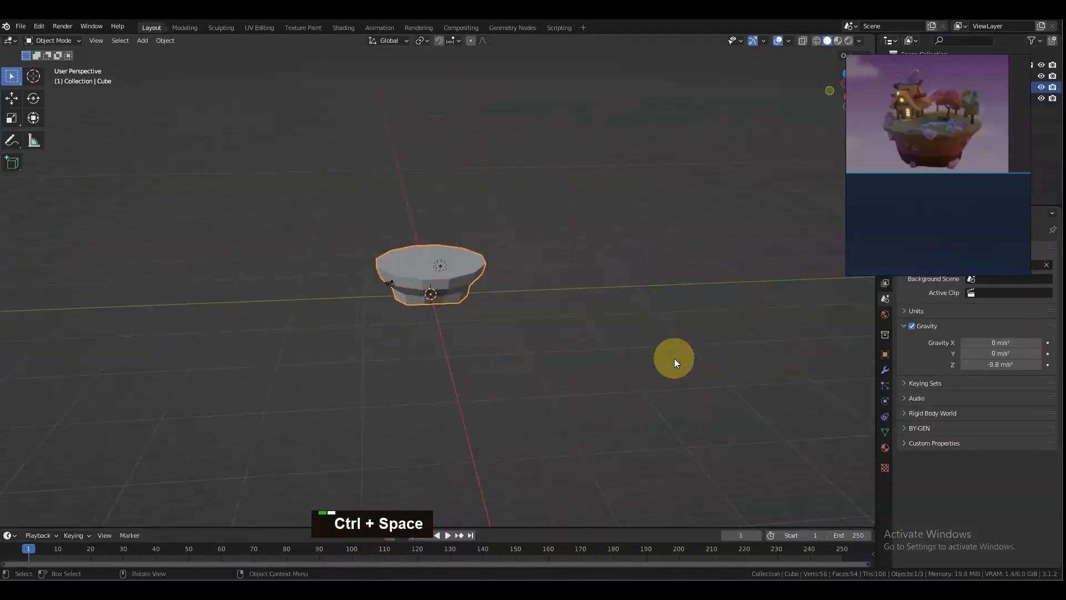
{"action": "right_click_drag", "start_coordinate": [907, 193], "coordinate": [967, 481]}
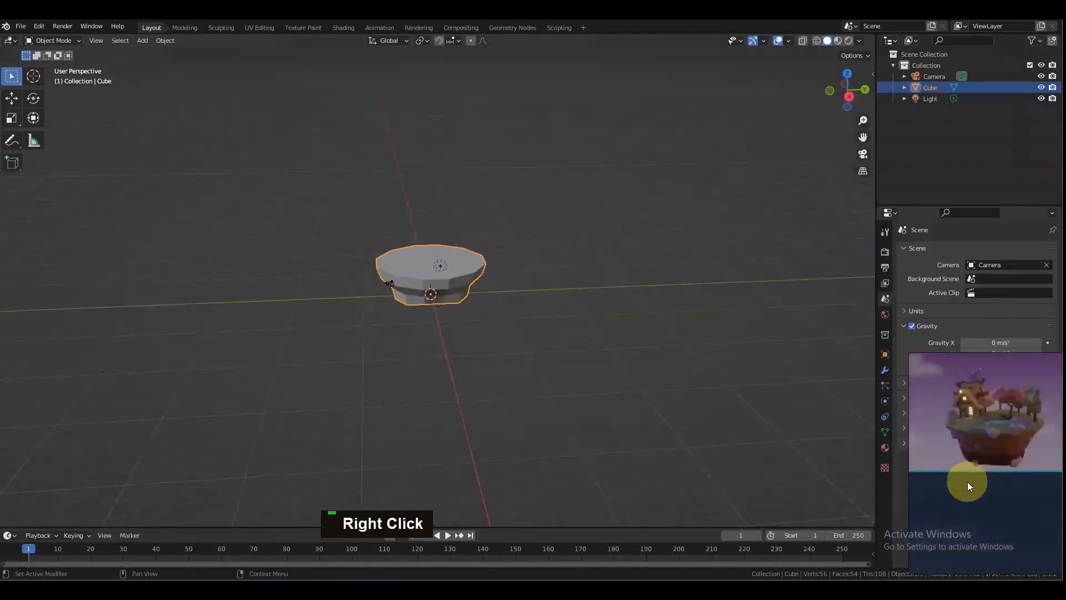
Step: Add a Subdivision Surface modifier to the island base and enlarge the reference island for comparison
{"action": "left_click", "coordinate": [885, 370]}
{"action": "double_click", "coordinate": [933, 252]}
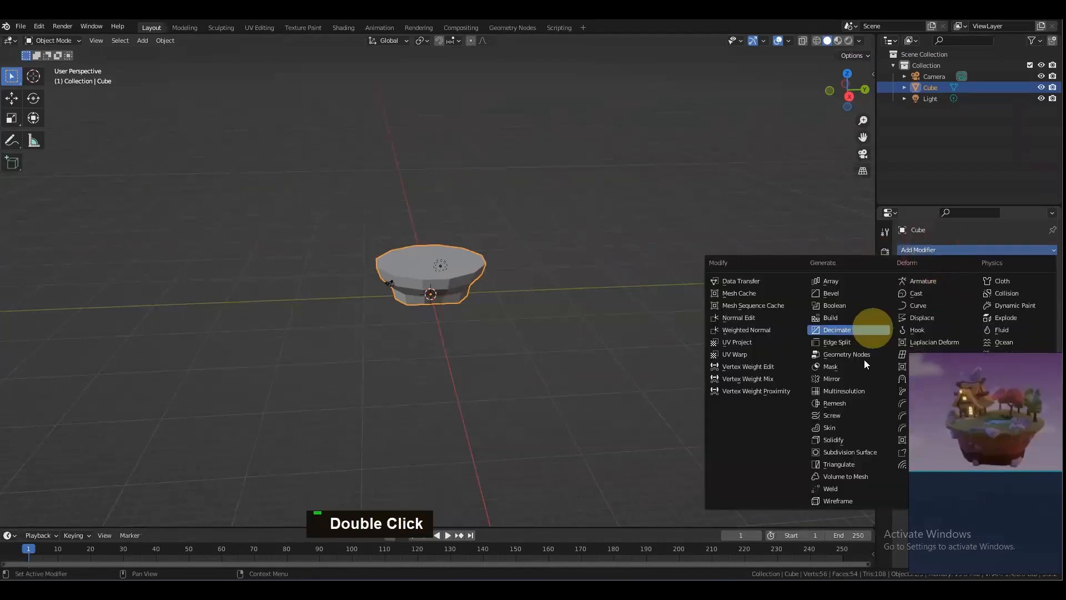
{"action": "left_click", "coordinate": [852, 456]}
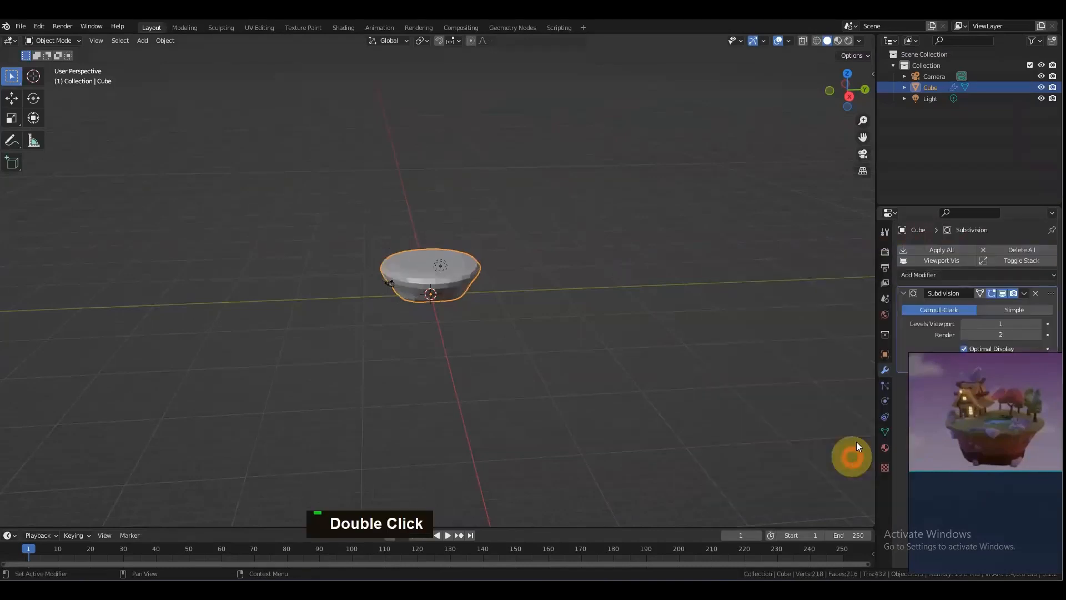
{"action": "scroll", "coordinate": [533, 318], "scroll_direction": "up", "scroll_amount": 4}
{"action": "left_click_drag", "start_coordinate": [571, 316], "coordinate": [534, 299], "text": "alt"}
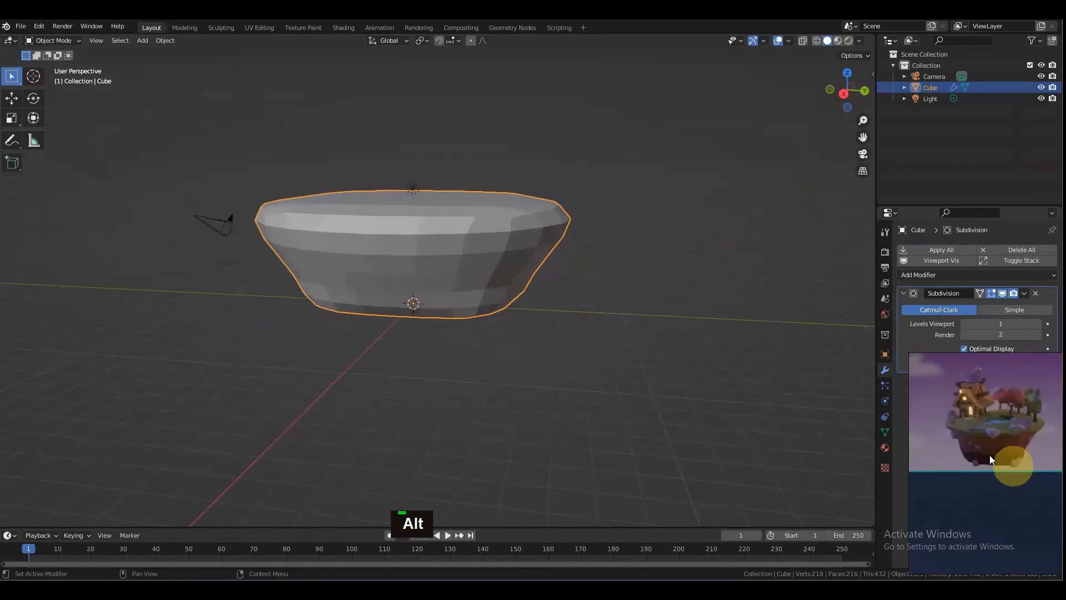
{"action": "scroll", "coordinate": [990, 454], "scroll_direction": "up", "scroll_amount": 4}
{"action": "scroll", "coordinate": [985, 437], "scroll_direction": "down", "scroll_amount": 3}
{"action": "scroll", "coordinate": [931, 407], "scroll_direction": "down", "scroll_amount": 2}
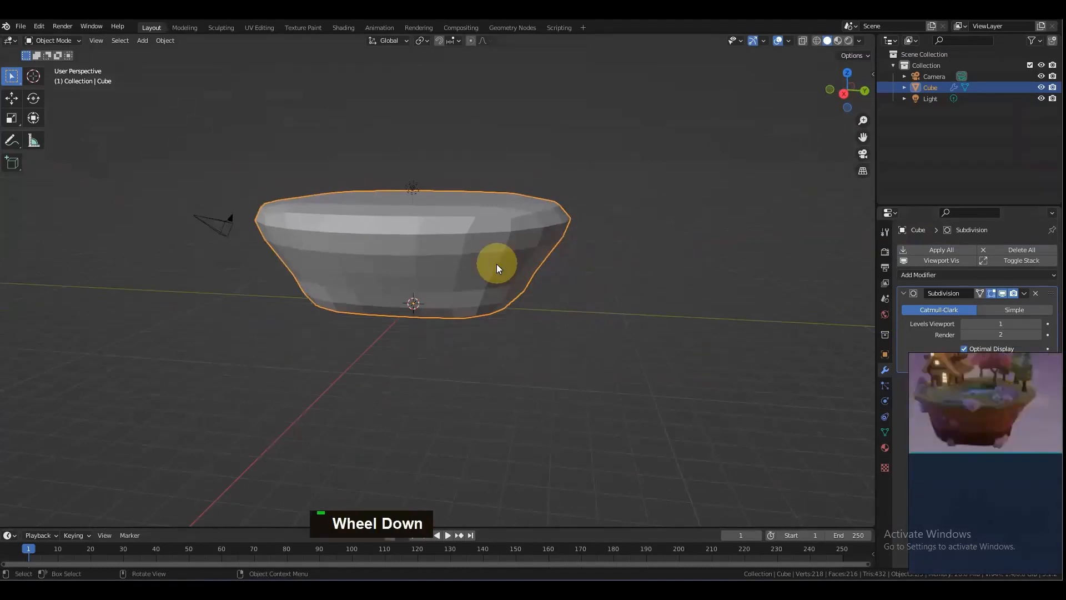
{"action": "scroll", "coordinate": [498, 281], "scroll_direction": "down", "scroll_amount": 2}
{"action": "left_click_drag", "start_coordinate": [493, 287], "coordinate": [520, 278], "text": "alt+shift"}
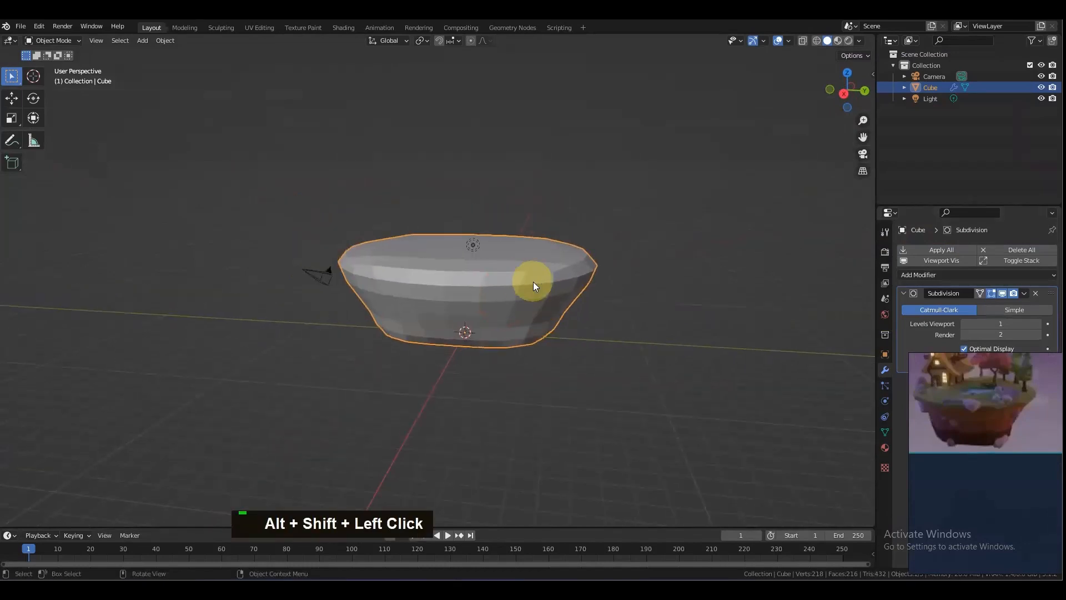
Step: Enter Edit Mode with face selection and select all nine faces of the island's flat top
{"action": "key", "text": "Tab"}
{"action": "scroll", "coordinate": [523, 268], "scroll_direction": "down", "scroll_amount": 1}
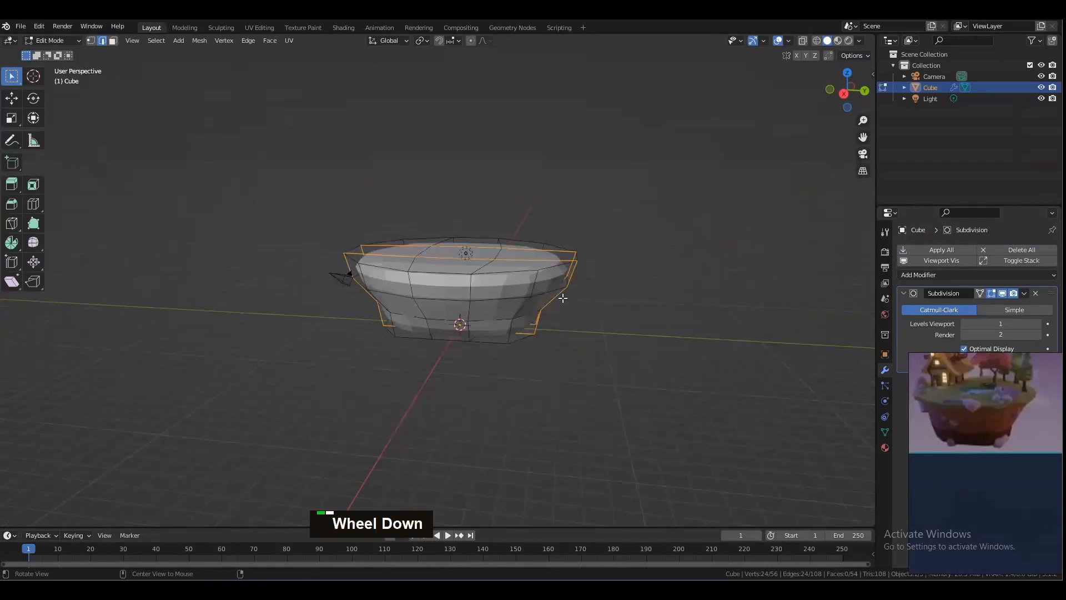
{"action": "left_click_drag", "start_coordinate": [563, 298], "coordinate": [571, 306], "text": "alt"}
{"action": "key", "text": "3"}
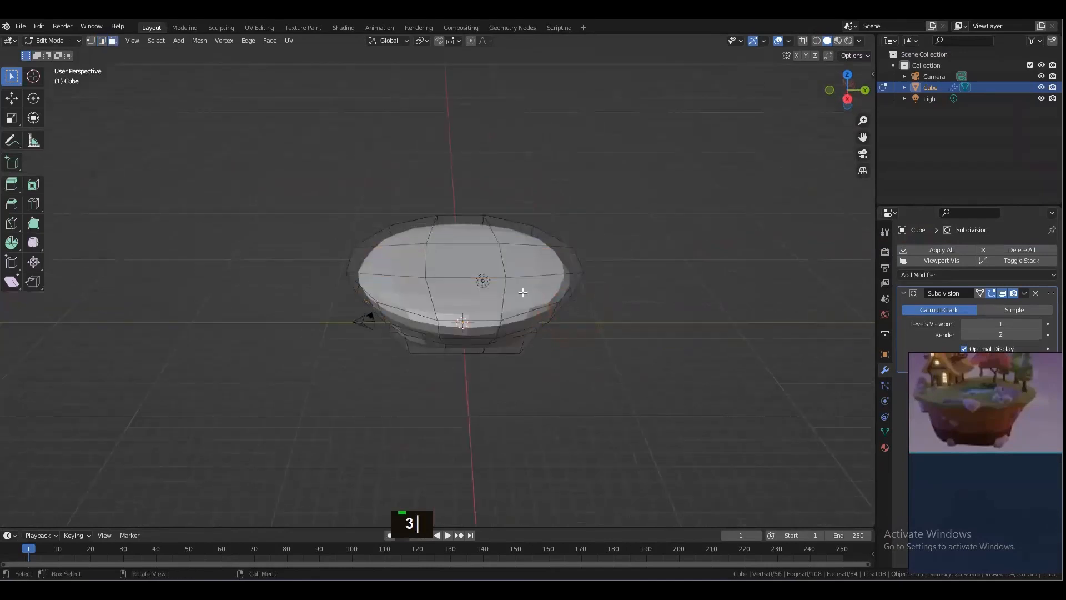
{"action": "left_click", "coordinate": [487, 291]}
{"action": "left_click", "coordinate": [525, 281], "text": "shift"}
{"action": "left_click", "coordinate": [520, 258], "text": "shift"}
{"action": "mouse_move", "coordinate": [519, 257]}
{"action": "left_mouse_down", "text": "alt"}
{"action": "mouse_move", "coordinate": [518, 281]}
{"action": "mouse_move", "coordinate": [428, 248]}
{"action": "left_mouse_up", "text": "alt"}
{"action": "key", "text": "c"}
{"action": "right_click", "coordinate": [458, 310]}
{"action": "mouse_move", "coordinate": [424, 298]}
{"action": "left_mouse_down"}
{"action": "mouse_move", "coordinate": [446, 306]}
{"action": "mouse_move", "coordinate": [588, 226]}
{"action": "mouse_move", "coordinate": [676, 236]}
{"action": "mouse_move", "coordinate": [524, 240]}
{"action": "mouse_move", "coordinate": [450, 259]}
{"action": "mouse_move", "coordinate": [433, 283]}
{"action": "mouse_move", "coordinate": [403, 232]}
{"action": "mouse_move", "coordinate": [388, 317]}
{"action": "mouse_move", "coordinate": [590, 261]}
{"action": "left_mouse_up"}
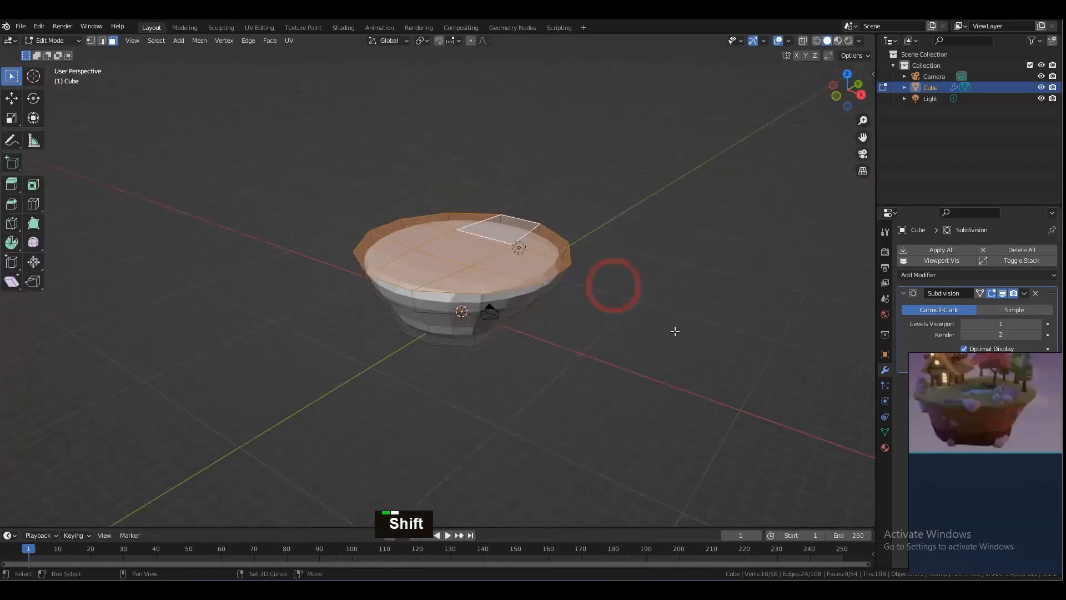
Step: Duplicate the selected top faces in place and separate the copy into its own object
{"action": "key", "text": "shift+d"}
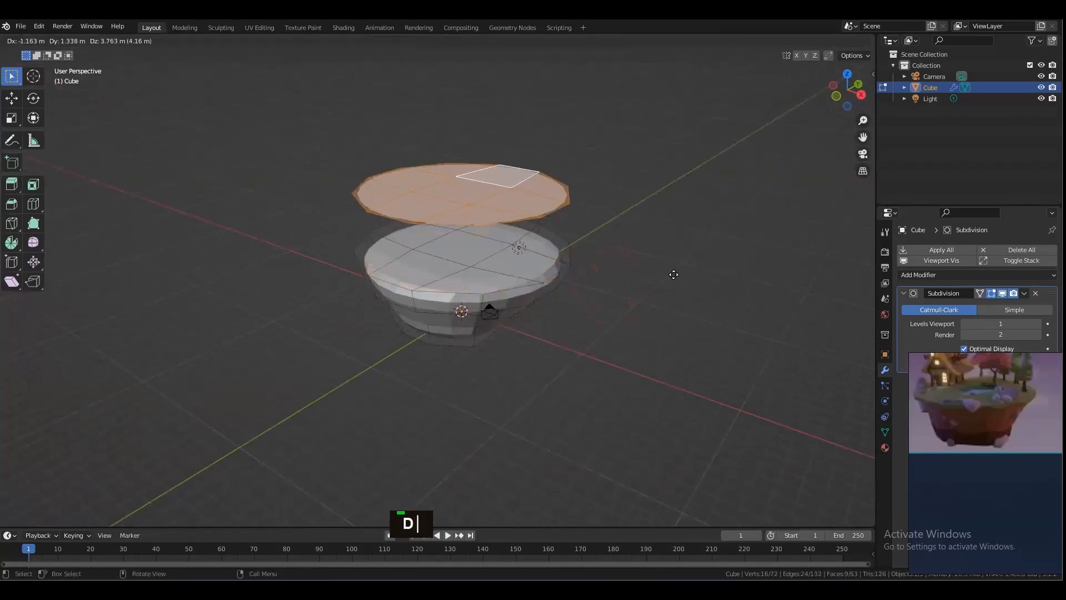
{"action": "right_click", "coordinate": [674, 274]}
{"action": "key", "text": "p"}
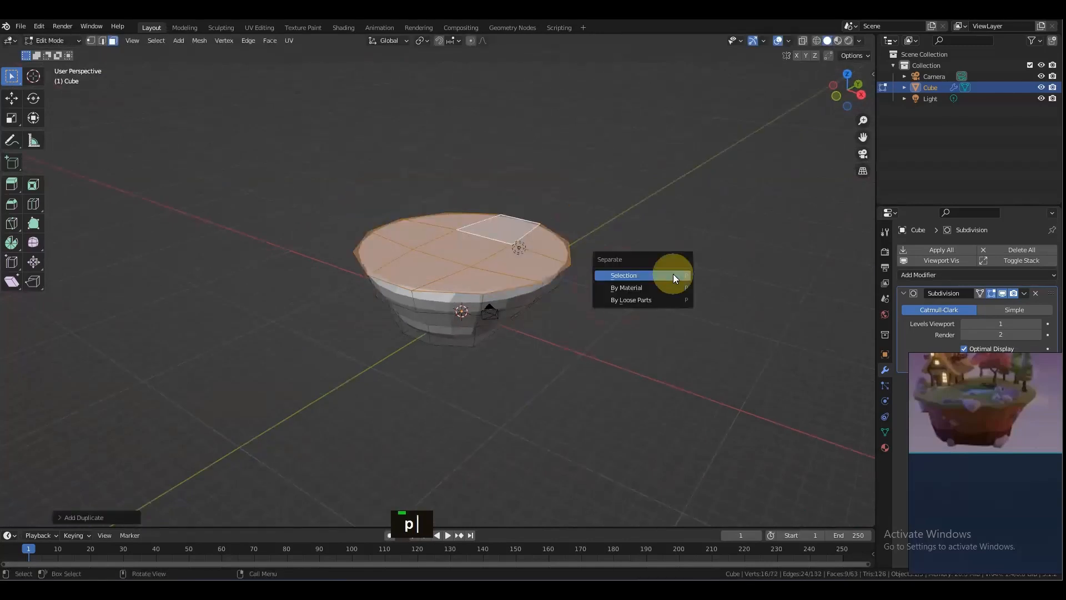
{"action": "left_click", "coordinate": [673, 275]}
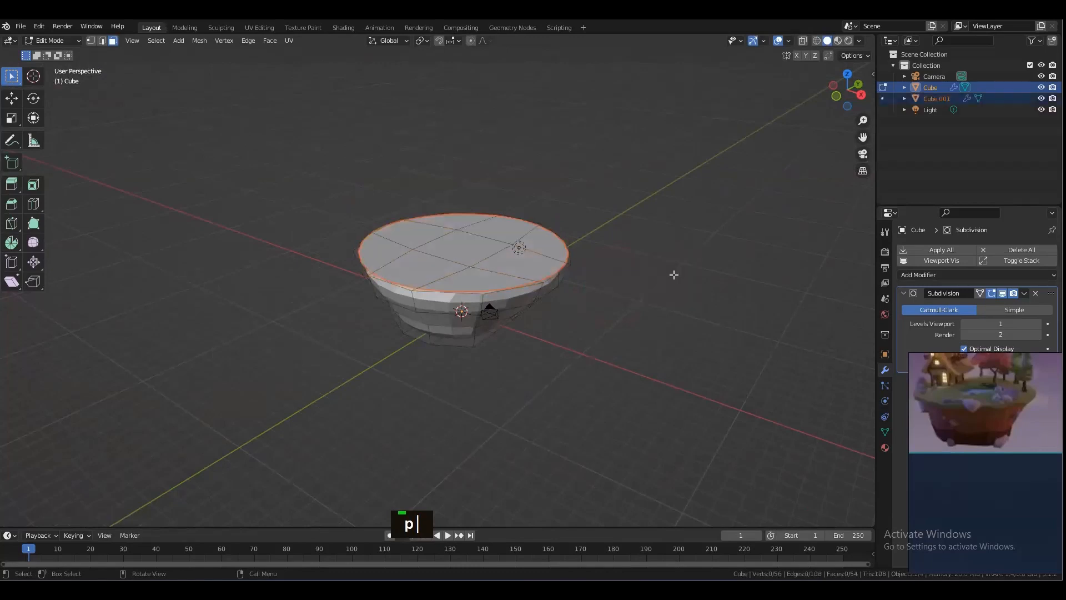
Step: Return to Object Mode and select only the separated top disc
{"action": "left_click_drag", "start_coordinate": [577, 304], "coordinate": [409, 213], "text": "alt"}
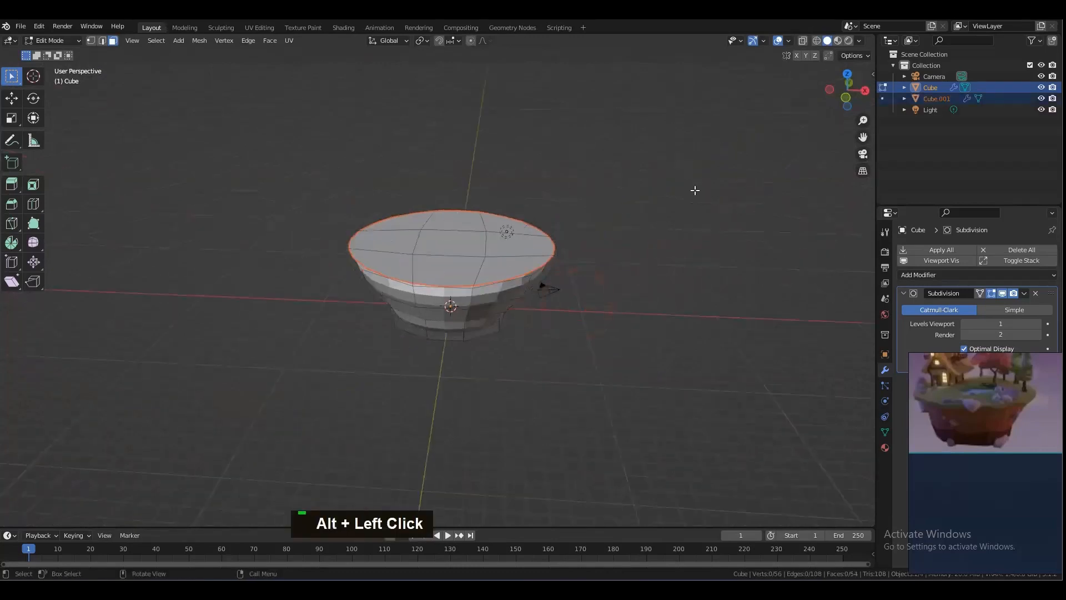
{"action": "left_click", "coordinate": [916, 97]}
{"action": "key", "text": "Tab"}
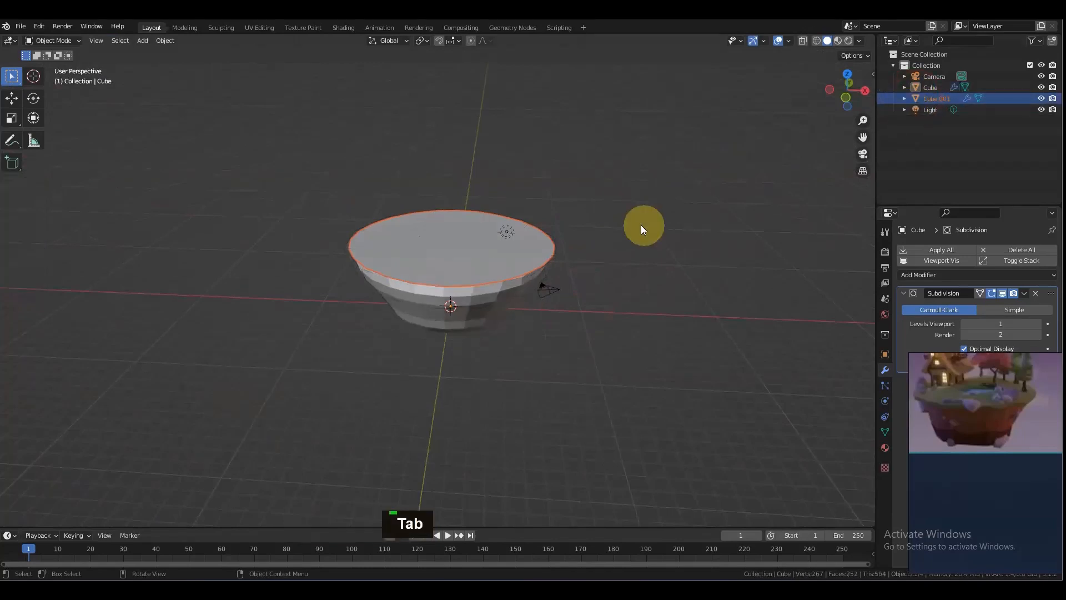
{"action": "left_click", "coordinate": [493, 255]}
{"action": "left_click_drag", "start_coordinate": [533, 354], "coordinate": [578, 325], "text": "alt"}
{"action": "scroll", "coordinate": [564, 332], "scroll_direction": "up", "scroll_amount": 2}
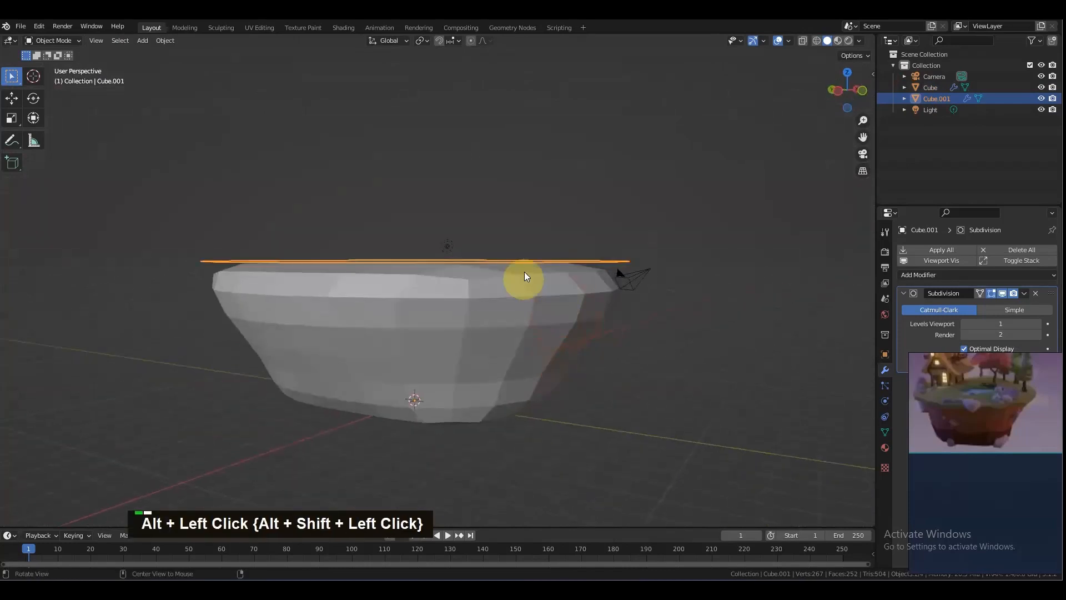
{"action": "left_click_drag", "start_coordinate": [549, 298], "coordinate": [607, 358], "text": "alt"}
{"action": "scroll", "coordinate": [497, 312], "scroll_direction": "up", "scroll_amount": 4}
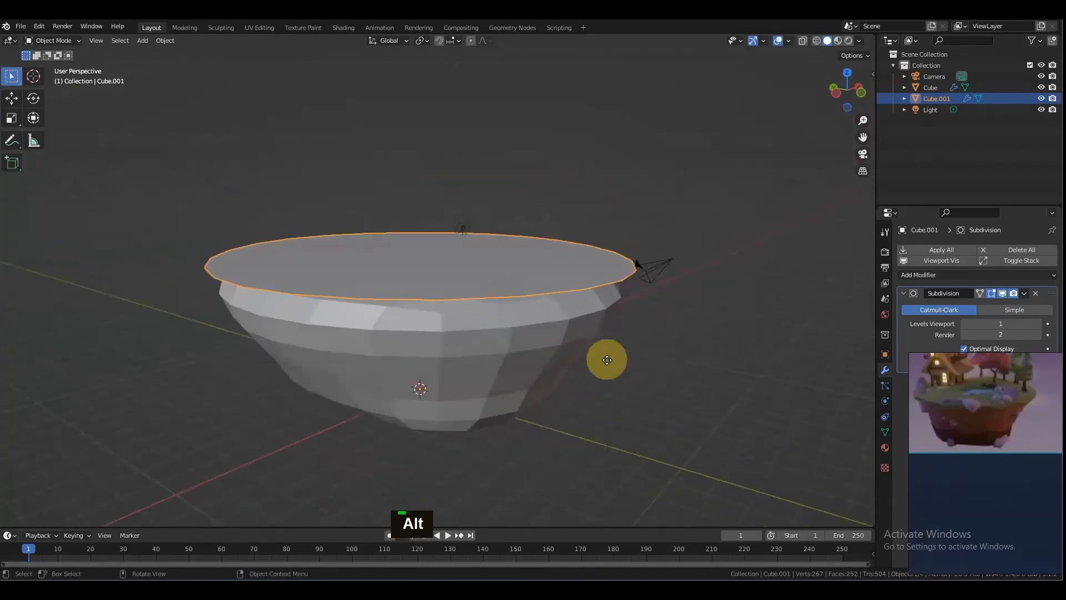
{"action": "key", "text": "g"}
{"action": "key", "text": "z"}
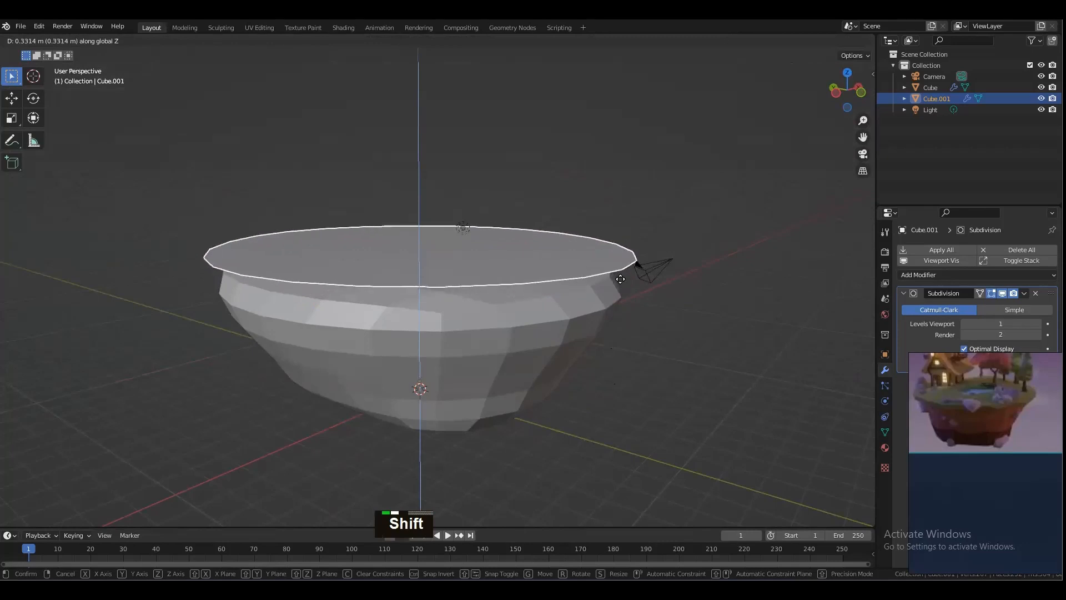
{"action": "right_click", "coordinate": [619, 365]}
{"action": "key", "text": "g"}
{"action": "key", "text": "z"}
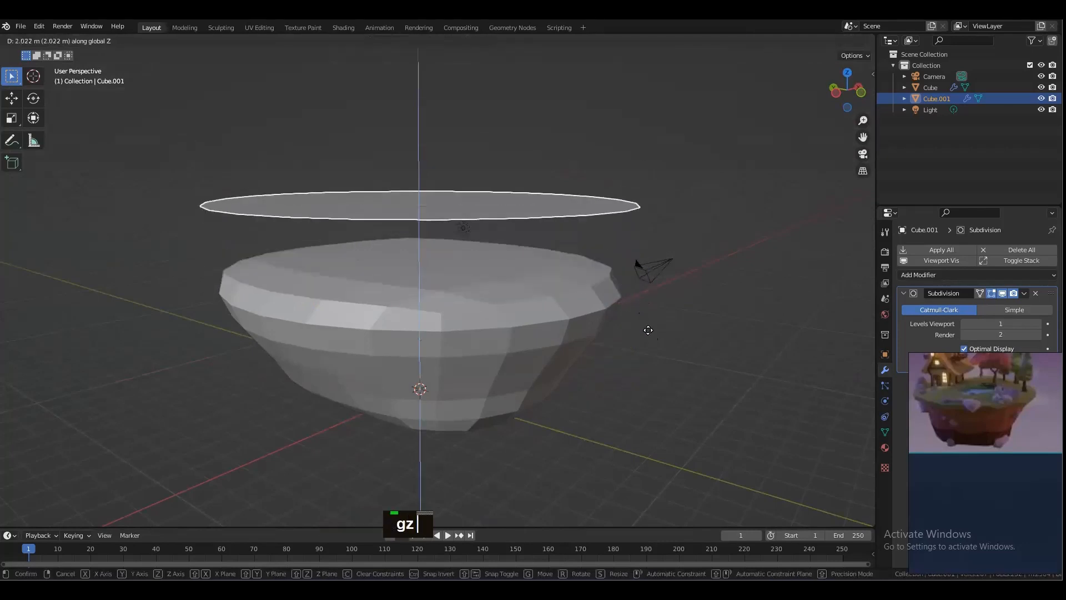
{"action": "key", "text": "shift"}
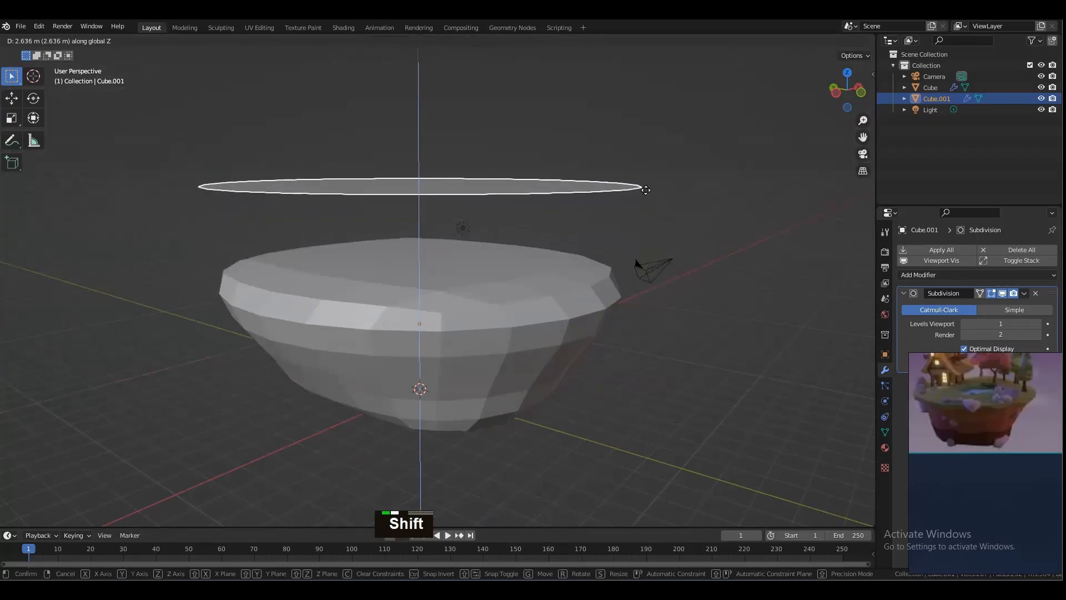
{"action": "right_click", "coordinate": [647, 265], "text": "shift"}
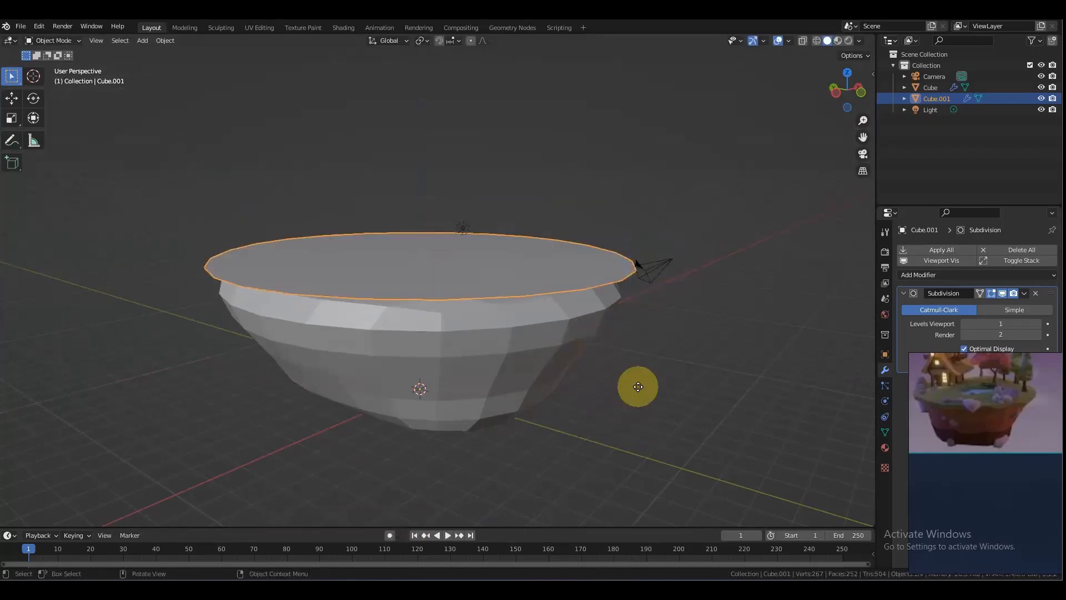
{"action": "key", "text": "g"}
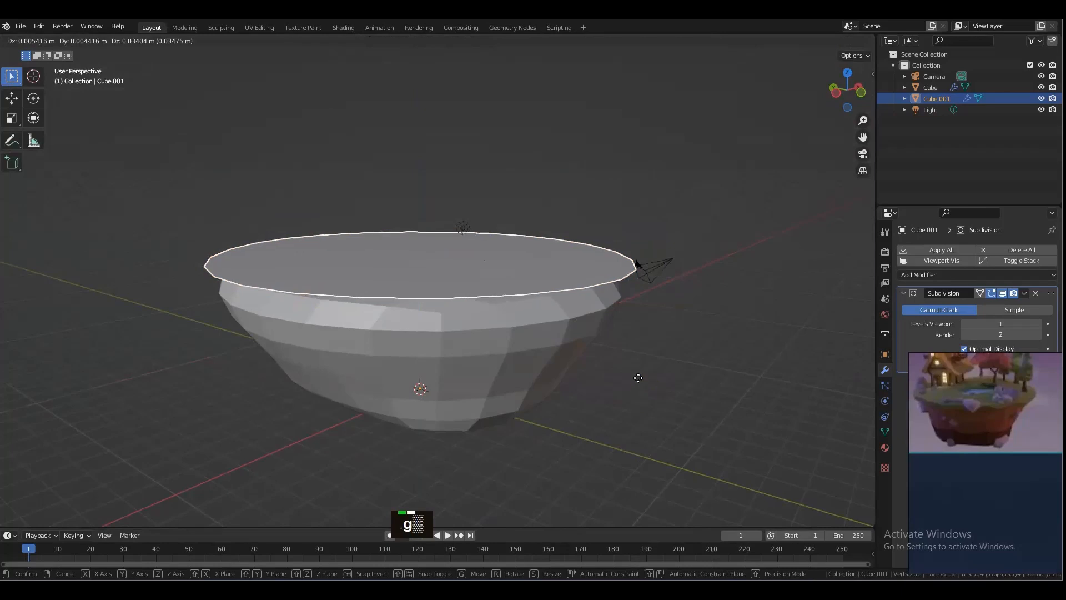
{"action": "key", "text": "shift+z"}
{"action": "right_click", "coordinate": [639, 379]}
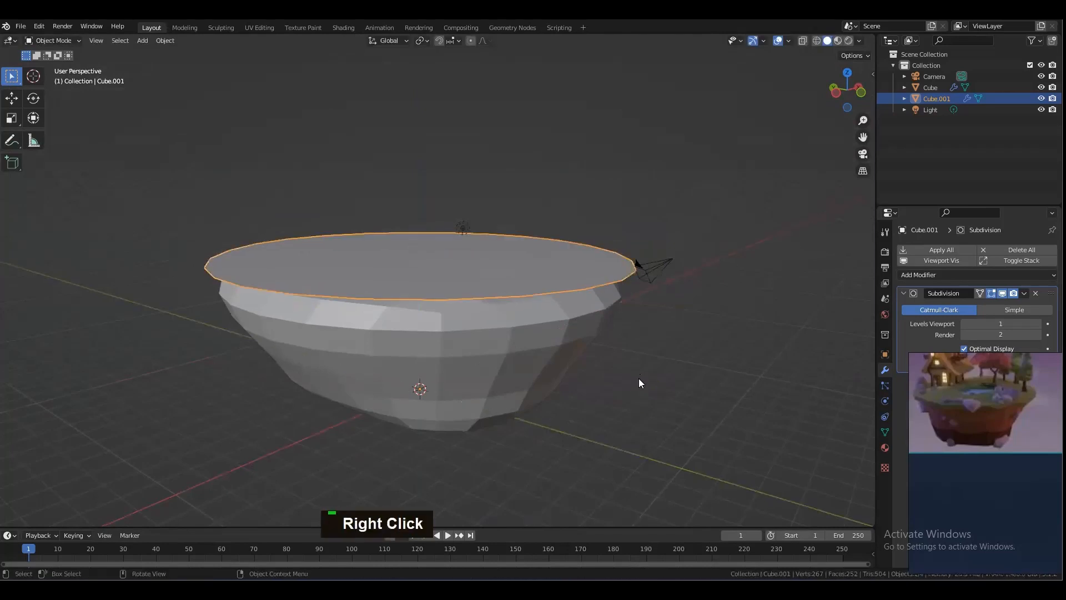
Step: Raise the separated top disc along the global Z axis by about 0.09 m
{"action": "key", "text": "g"}
{"action": "key", "text": "z"}
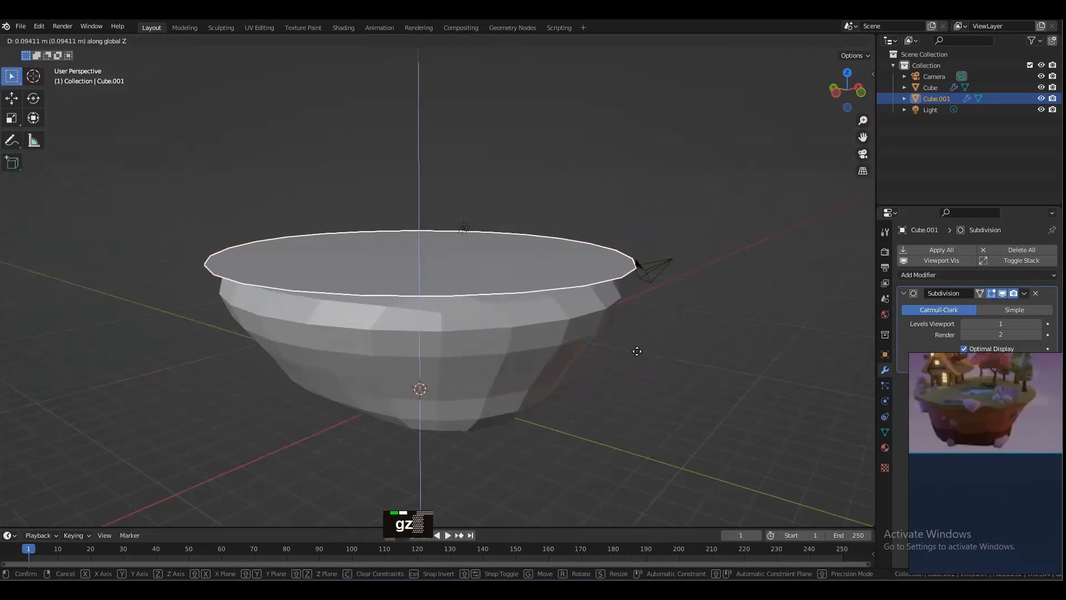
{"action": "left_click", "coordinate": [638, 354]}
{"action": "scroll", "coordinate": [637, 355], "scroll_direction": "down", "scroll_amount": 2}
{"action": "left_click_drag", "start_coordinate": [638, 358], "coordinate": [633, 320], "text": "alt"}
{"action": "scroll", "coordinate": [491, 318], "scroll_direction": "up", "scroll_amount": 2}
Step: Remove the Subdivision modifier from the top disc and add a Solidify modifier in its place
{"action": "left_click", "coordinate": [904, 346]}
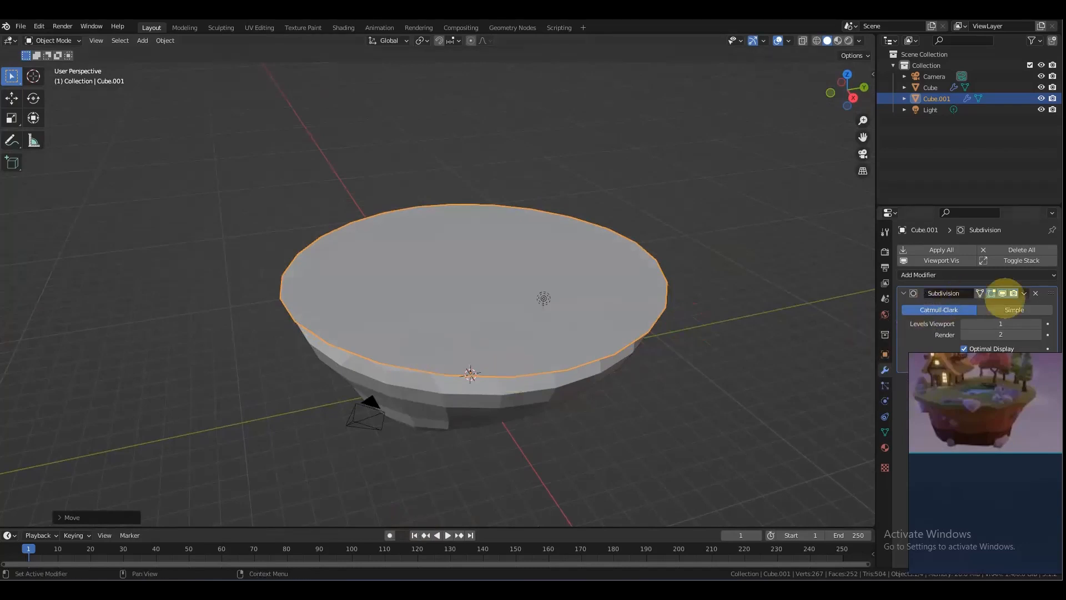
{"action": "left_click", "coordinate": [1036, 295]}
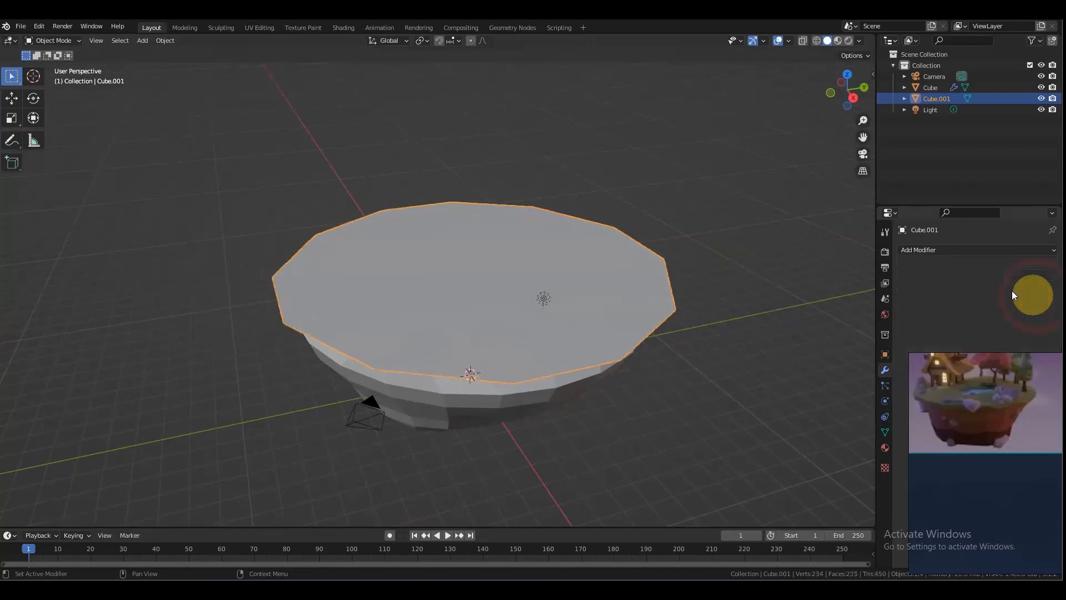
{"action": "left_click", "coordinate": [930, 250]}
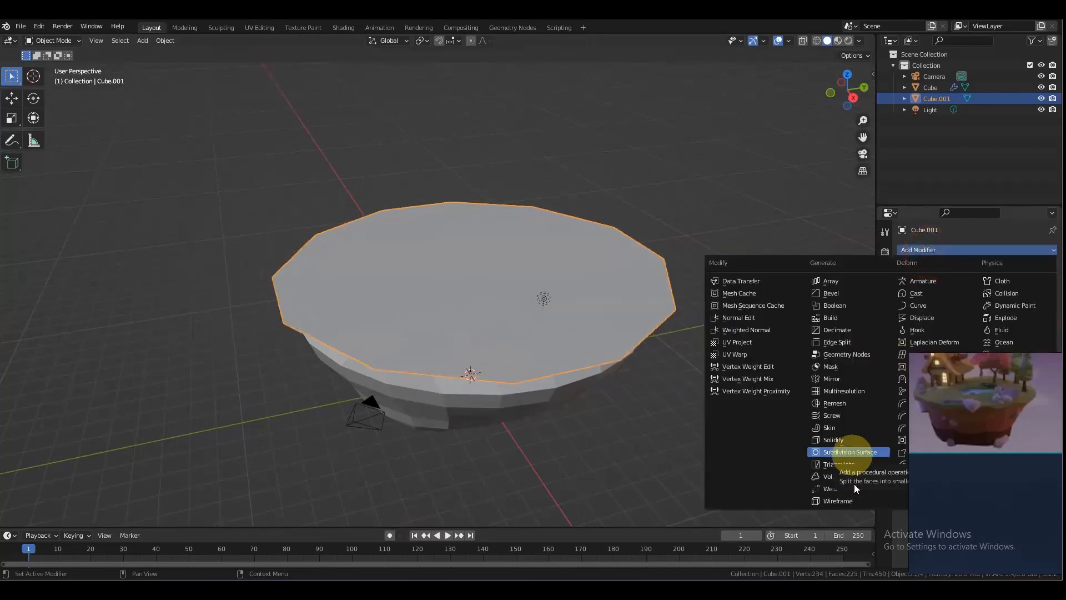
{"action": "left_click", "coordinate": [847, 442]}
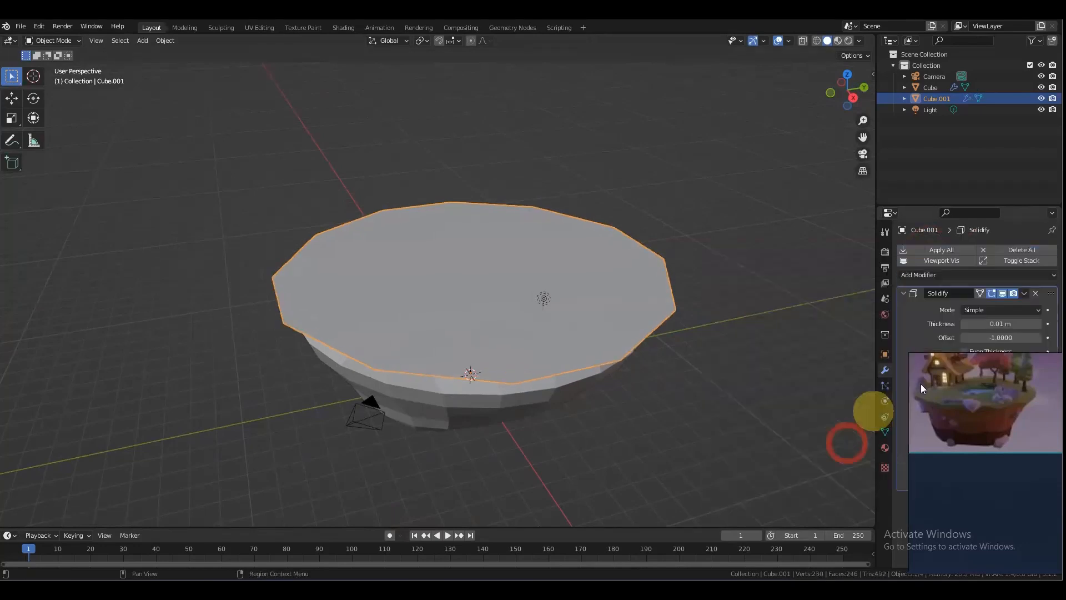
{"action": "middle_click", "coordinate": [619, 380]}
{"action": "middle_click_drag", "start_coordinate": [618, 379], "coordinate": [542, 295]}
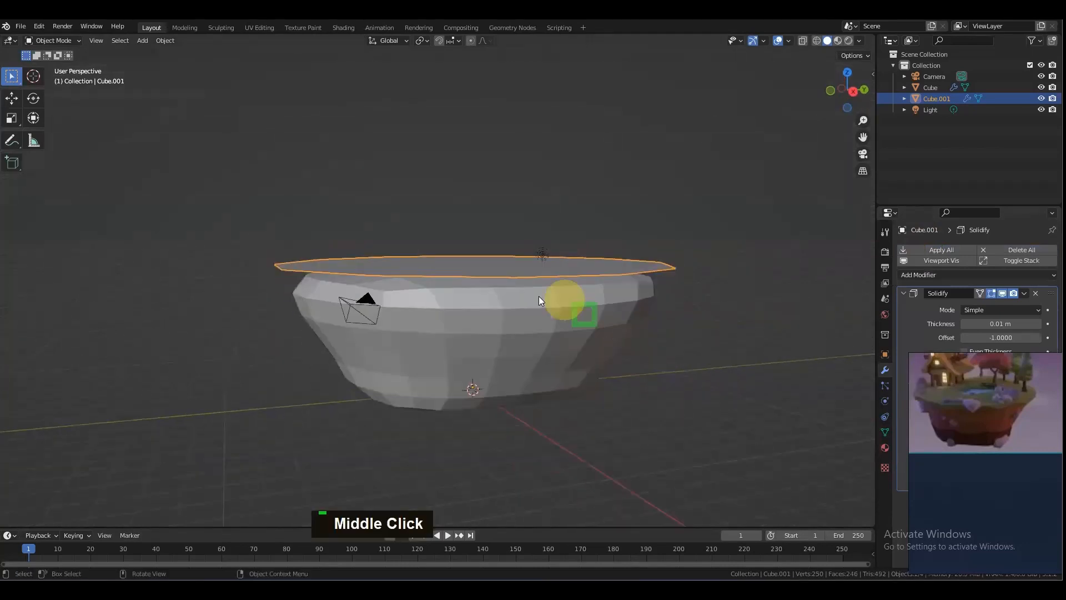
{"action": "scroll", "coordinate": [522, 278], "scroll_direction": "up", "scroll_amount": 3}
Step: Move the reference image clear of the modifier settings and set the top disc's Solidify thickness to 0.85 m
{"action": "right_click_drag", "start_coordinate": [965, 385], "coordinate": [59, 348]}
{"action": "left_click", "coordinate": [978, 383]}
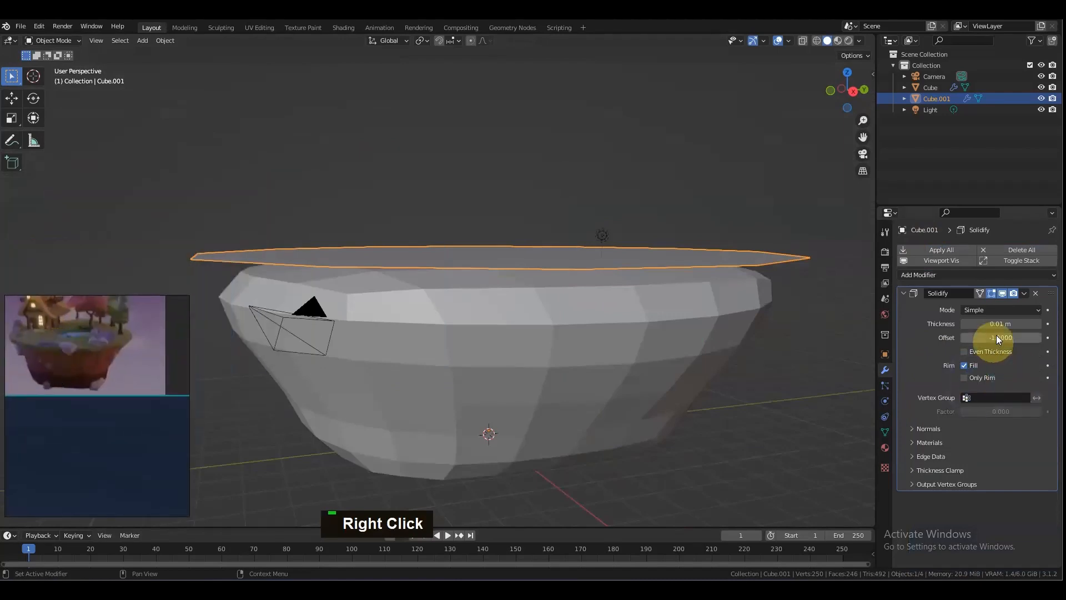
{"action": "left_click_drag", "start_coordinate": [999, 324], "coordinate": [1065, 323]}
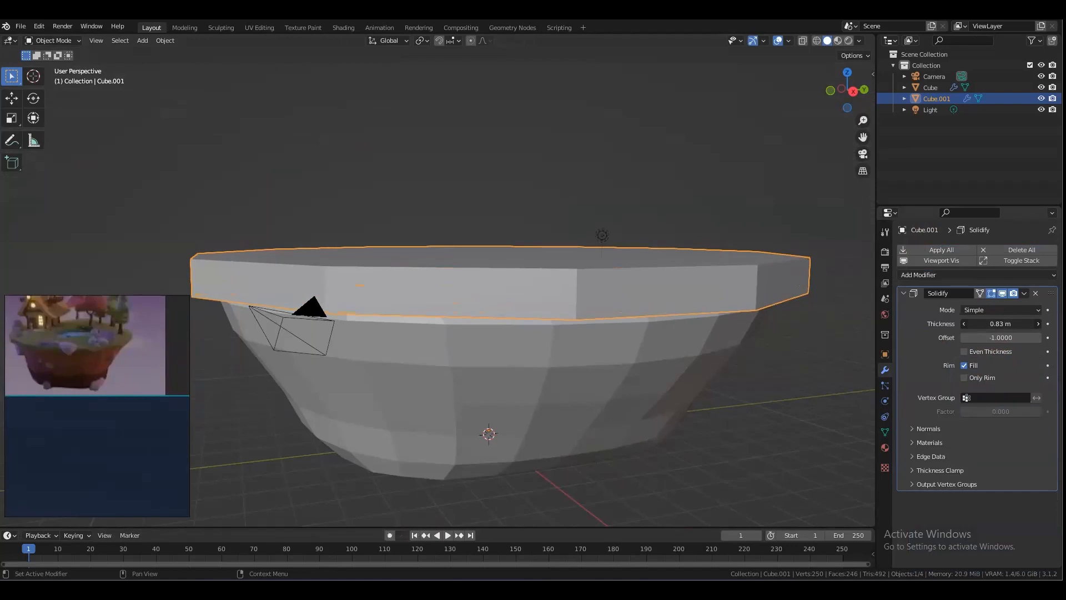
{"action": "left_click", "coordinate": [996, 324]}
{"action": "type", "text": "0"}
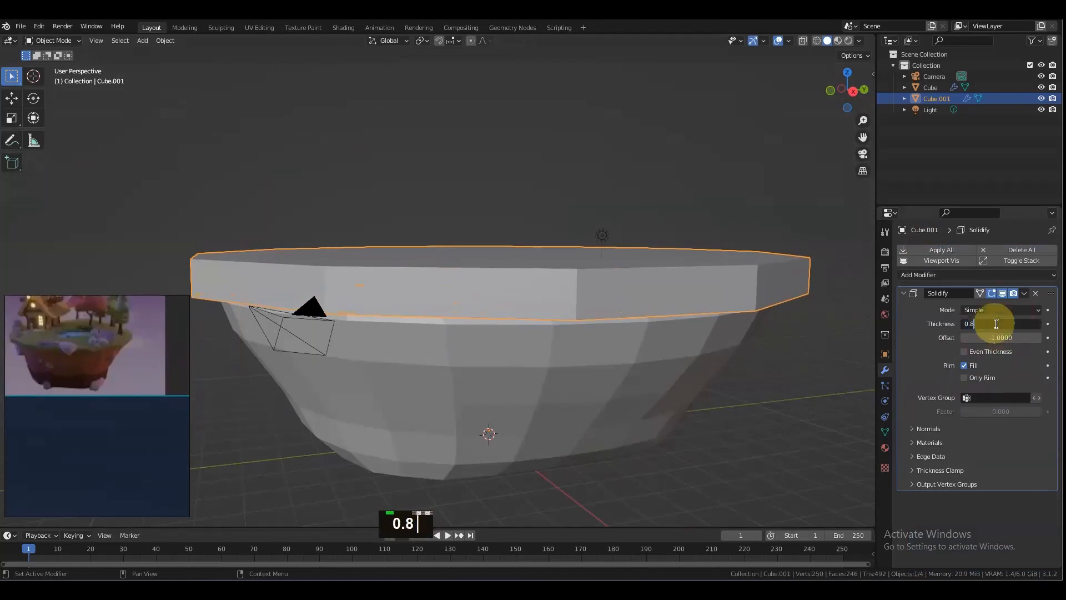
{"action": "key", "text": "Return"}
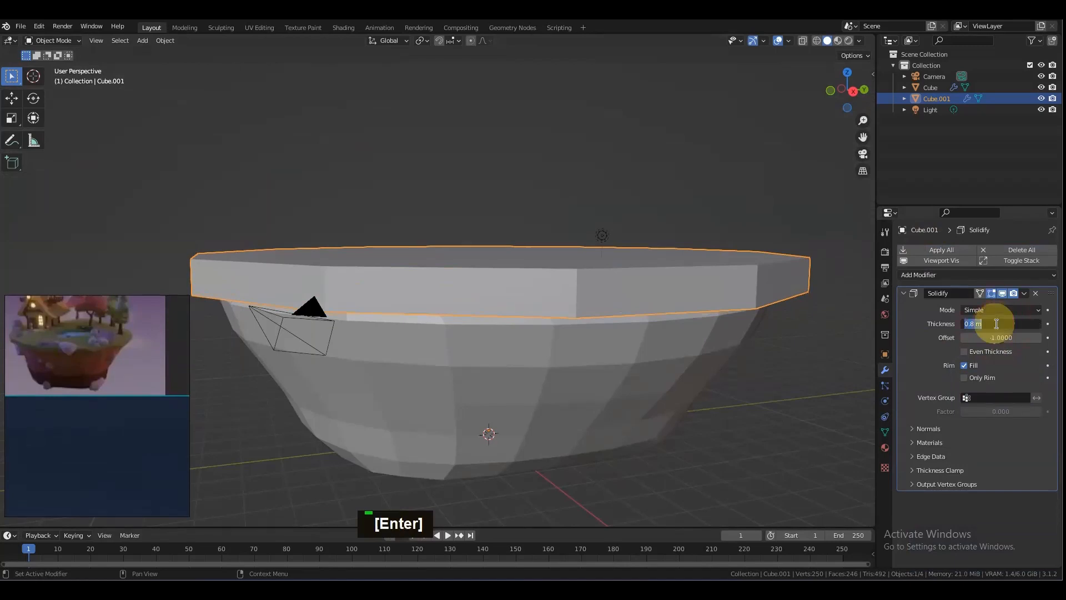
{"action": "type", "text": "0.85"}
{"action": "key", "text": "Return"}
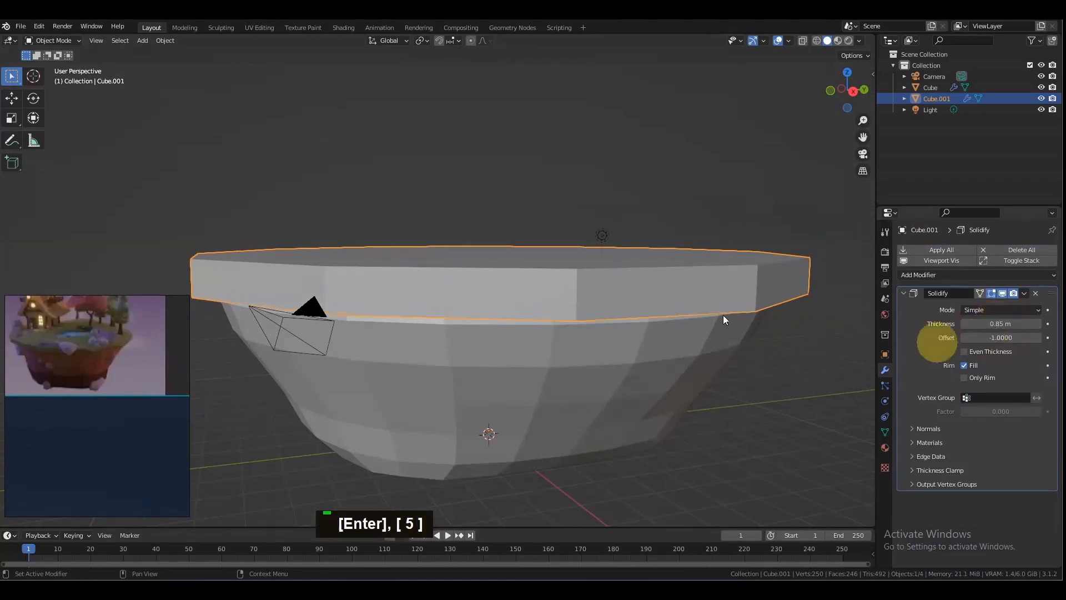
Step: Enter Edit Mode on the thickened top disc
{"action": "scroll", "coordinate": [722, 315], "scroll_direction": "down", "scroll_amount": 3}
{"action": "left_click_drag", "start_coordinate": [722, 315], "coordinate": [611, 351], "text": "alt"}
{"action": "scroll", "coordinate": [408, 362], "scroll_direction": "up", "scroll_amount": 2}
{"action": "left_click_drag", "start_coordinate": [437, 332], "coordinate": [531, 375], "text": "alt+shift"}
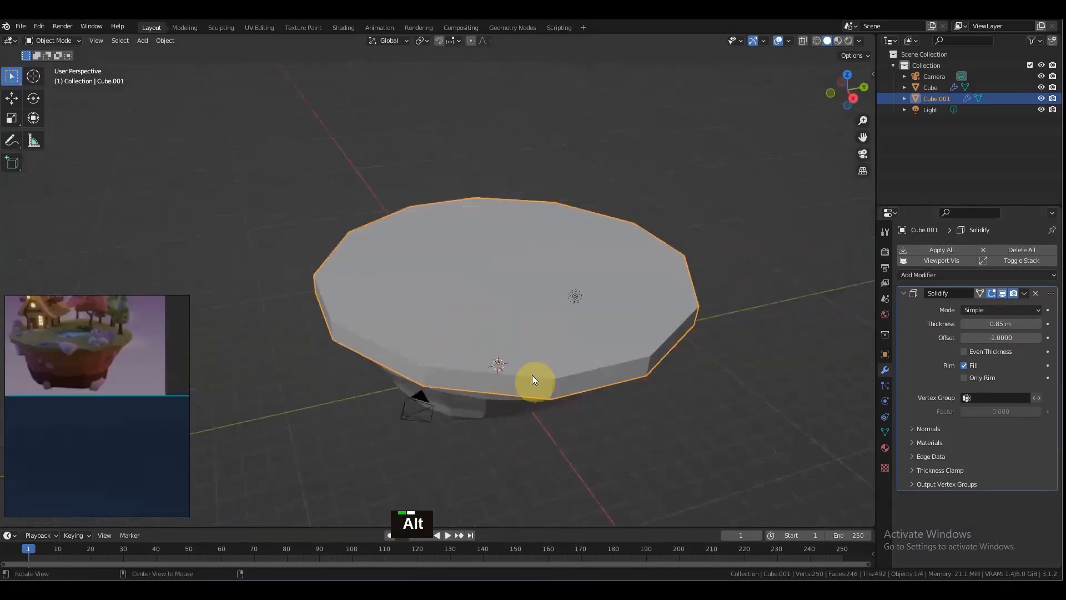
{"action": "left_click_drag", "start_coordinate": [539, 317], "coordinate": [561, 333], "text": "alt"}
{"action": "key", "text": "ctrl+Tab"}
{"action": "left_click", "coordinate": [590, 312]}
Step: Try adding loop cuts across the top disc and undo them
{"action": "key", "text": "ctrl+r"}
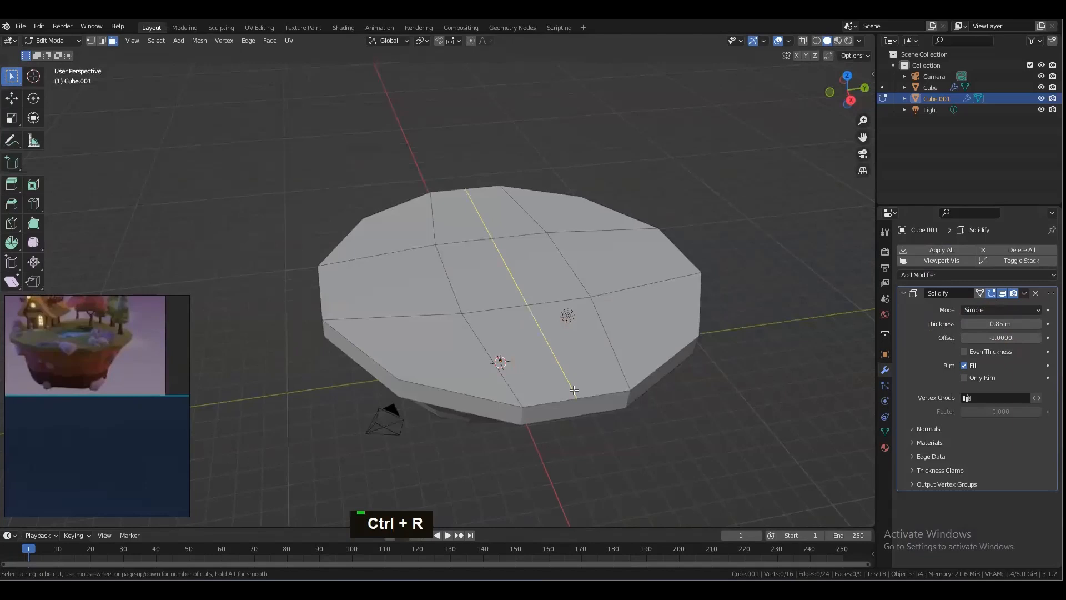
{"action": "scroll", "coordinate": [574, 390], "scroll_direction": "up", "scroll_amount": 1}
{"action": "scroll", "coordinate": [574, 390], "scroll_direction": "down", "scroll_amount": 1}
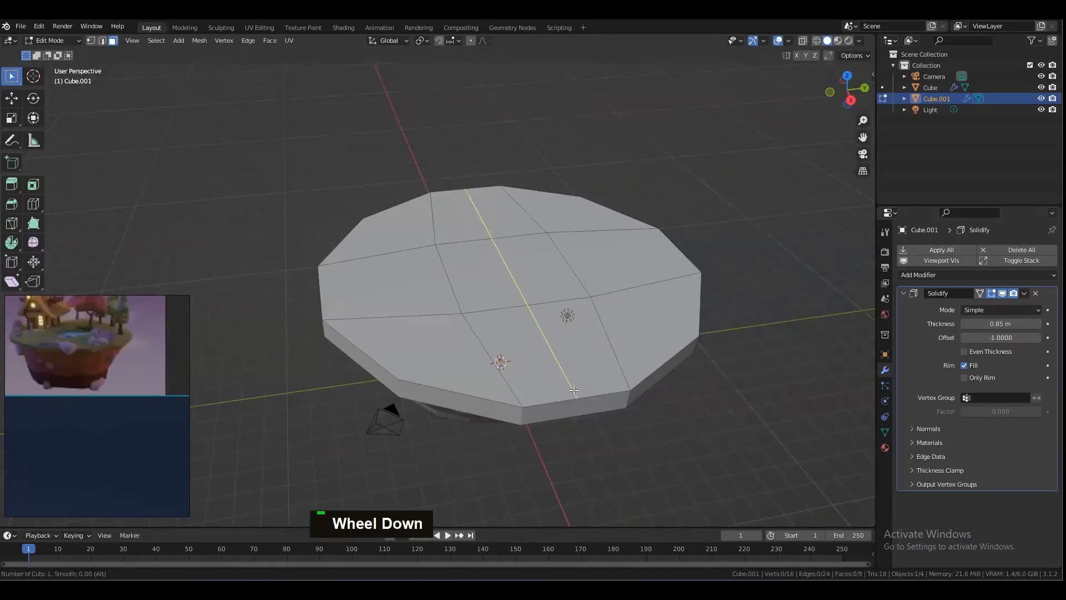
{"action": "scroll", "coordinate": [574, 390], "scroll_direction": "up", "scroll_amount": 1}
{"action": "left_click", "coordinate": [572, 388]}
{"action": "right_click", "coordinate": [584, 350]}
{"action": "key", "text": "ctrl+r"}
{"action": "scroll", "coordinate": [589, 347], "scroll_direction": "up", "scroll_amount": 1}
{"action": "right_click", "coordinate": [590, 347]}
{"action": "key", "text": "ctrl+z"}
{"action": "key", "text": "ctrl+z"}
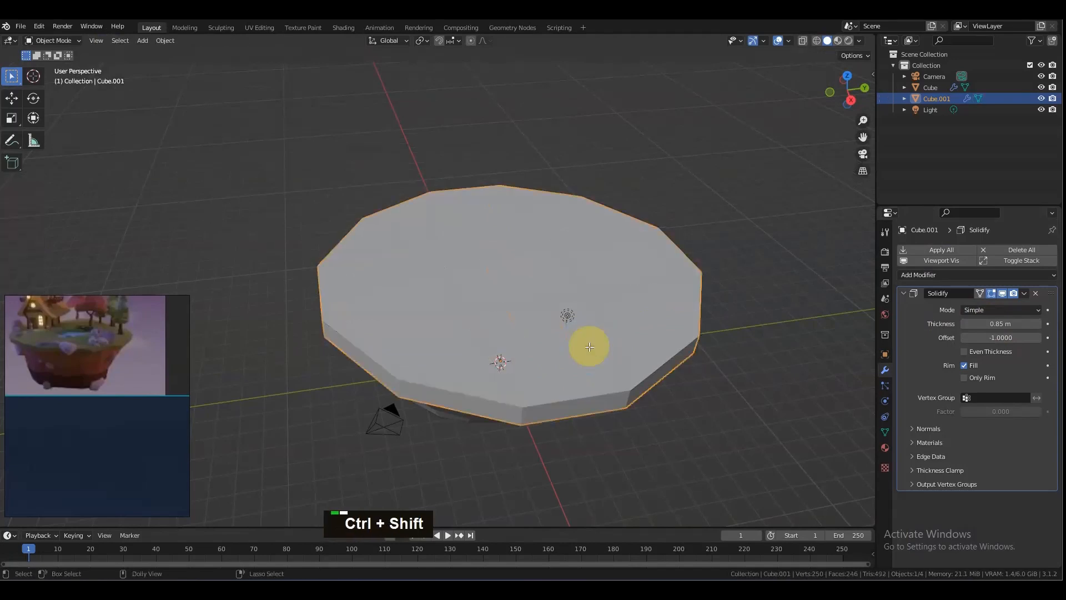
{"action": "key", "text": "ctrl+shift+z"}
Step: Add a Subdivision Surface modifier to the top disc and place it above Solidify in the modifier stack
{"action": "left_click", "coordinate": [951, 276]}
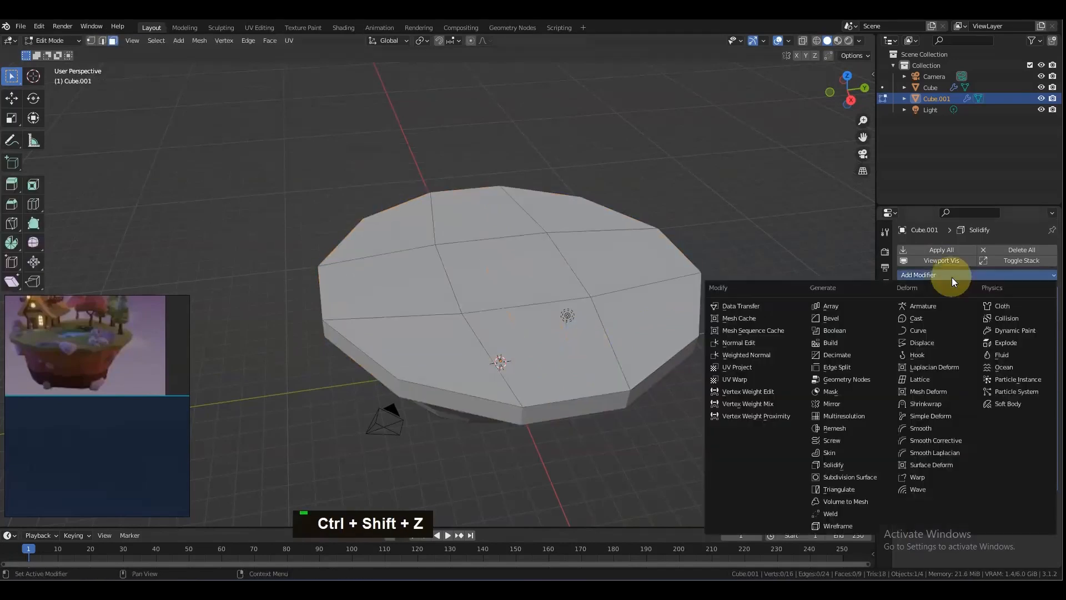
{"action": "left_click", "coordinate": [860, 473]}
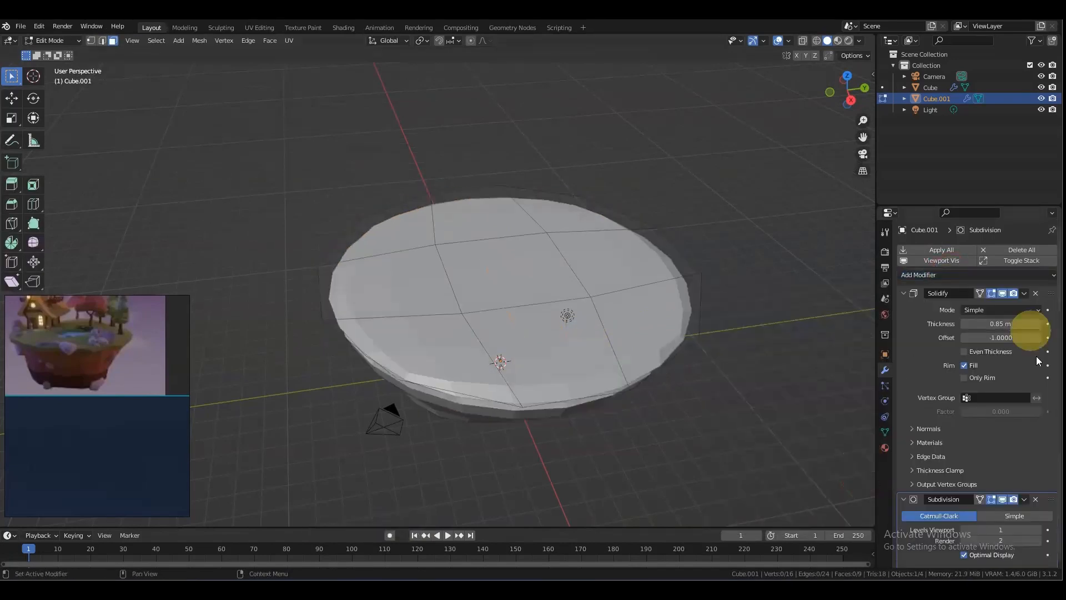
{"action": "left_click_drag", "start_coordinate": [1046, 503], "coordinate": [1012, 285]}
{"action": "left_click_drag", "start_coordinate": [642, 433], "coordinate": [649, 406], "text": "alt"}
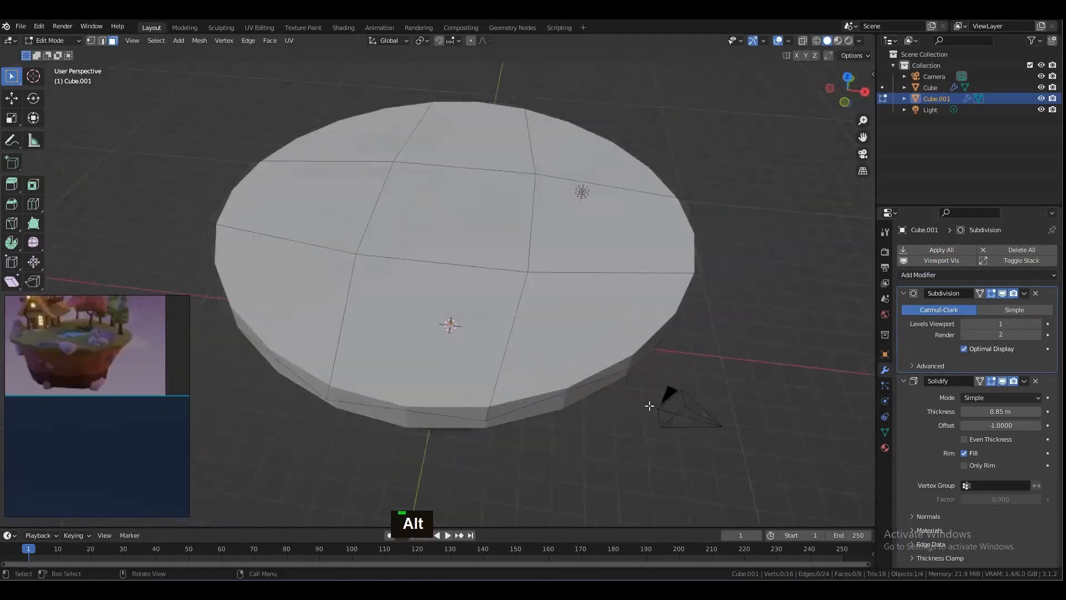
Step: Show the Subdivision modifier's result on the edit cage and try a viewport level of 2
{"action": "left_click", "coordinate": [980, 294]}
{"action": "left_click_drag", "start_coordinate": [561, 374], "coordinate": [553, 338], "text": "alt"}
{"action": "left_click", "coordinate": [1000, 325]}
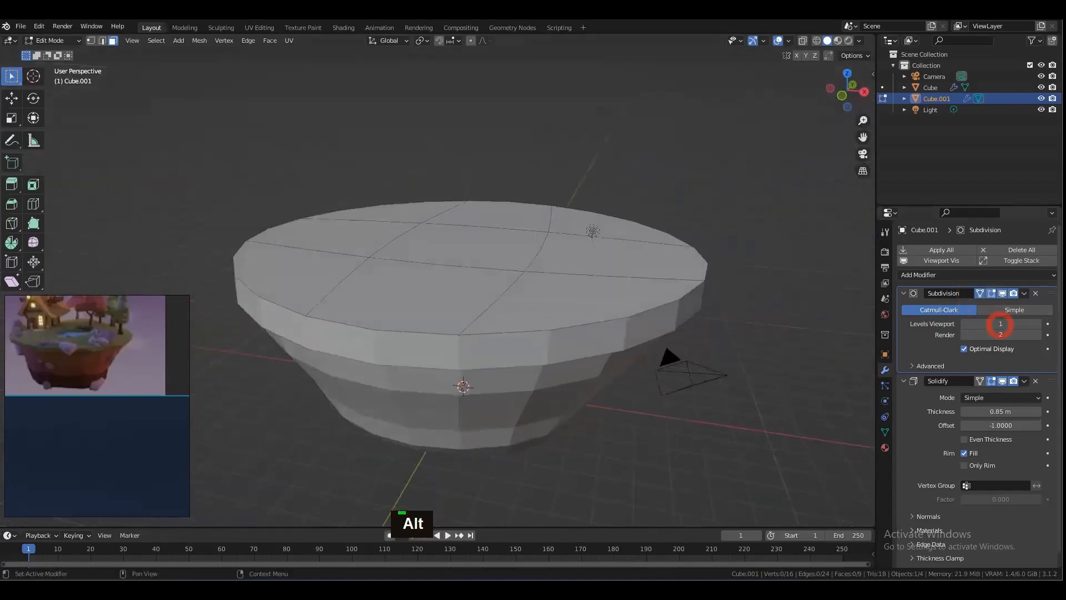
{"action": "left_click", "coordinate": [1037, 323]}
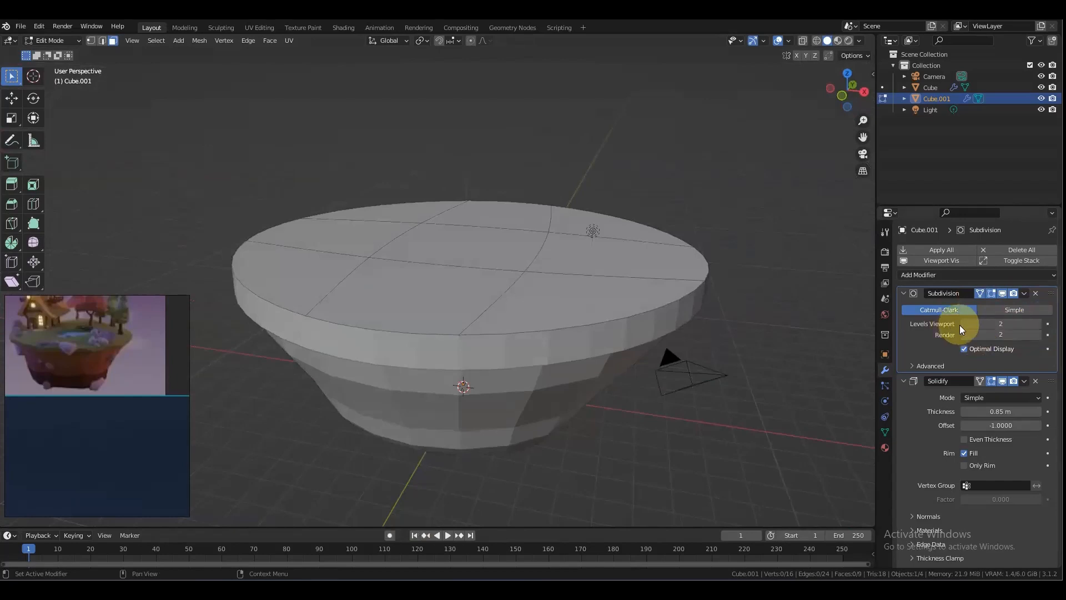
Step: Switch to Object Mode and apply the top disc's Subdivision modifier
{"action": "left_click", "coordinate": [1022, 294]}
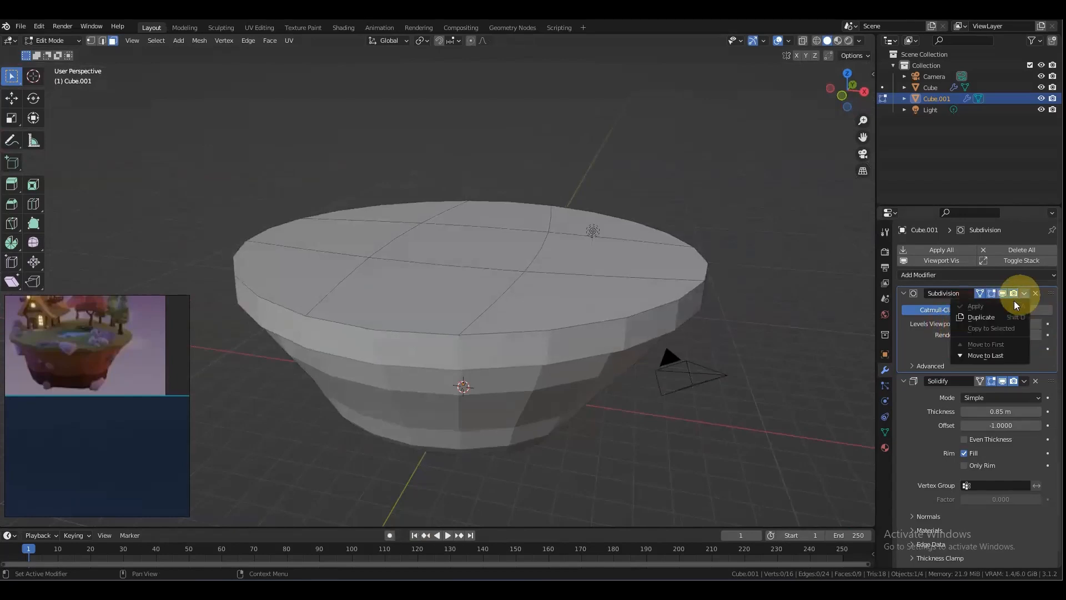
{"action": "key", "text": "ctrl+Tab"}
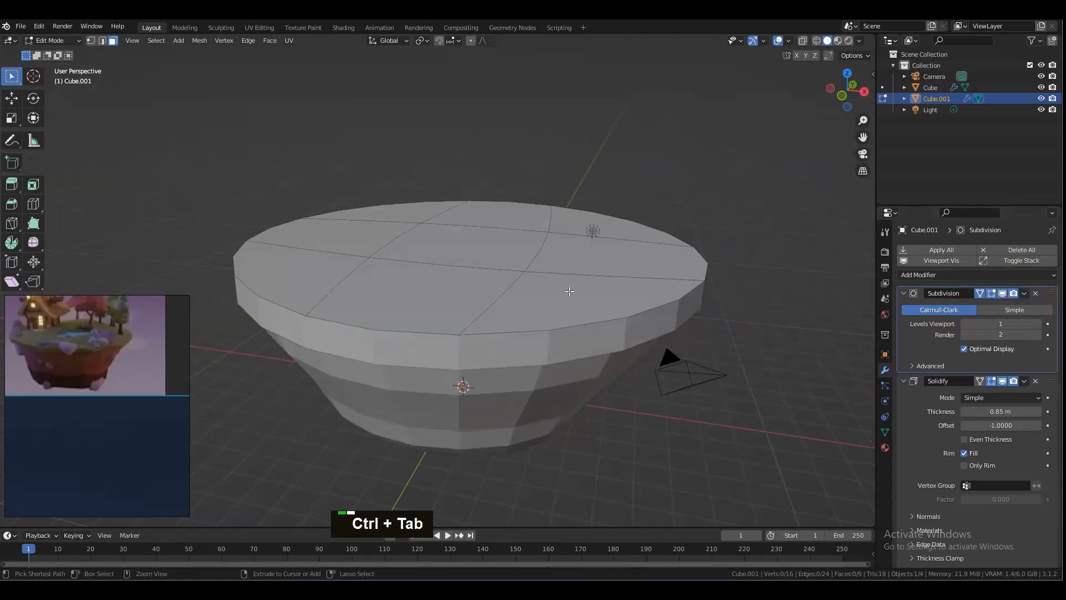
{"action": "key", "text": "ctrl+Tab"}
{"action": "left_click", "coordinate": [477, 297]}
{"action": "left_click", "coordinate": [1026, 297]}
{"action": "left_click", "coordinate": [1024, 294]}
{"action": "left_click", "coordinate": [977, 305]}
{"action": "scroll", "coordinate": [716, 292], "scroll_direction": "down", "scroll_amount": 2}
{"action": "left_click_drag", "start_coordinate": [670, 321], "coordinate": [653, 328], "text": "alt"}
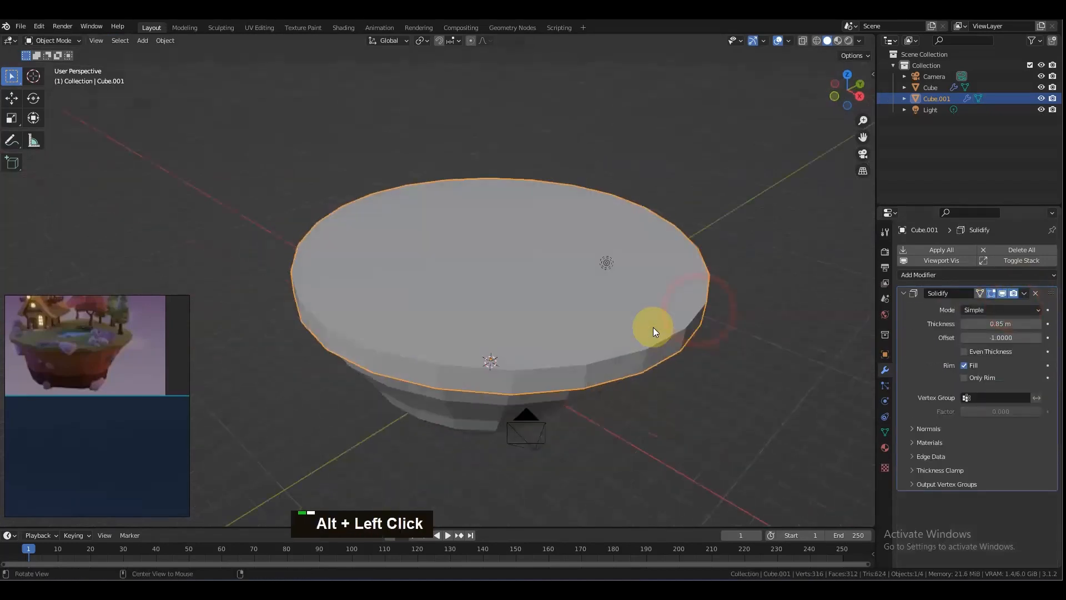
Step: Enter Edit Mode on the subdivided top disc with vertex selection
{"action": "key", "text": "ctrl+Tab"}
{"action": "left_click", "coordinate": [733, 327]}
{"action": "left_click_drag", "start_coordinate": [716, 333], "coordinate": [690, 349], "text": "alt"}
{"action": "key", "text": "1"}
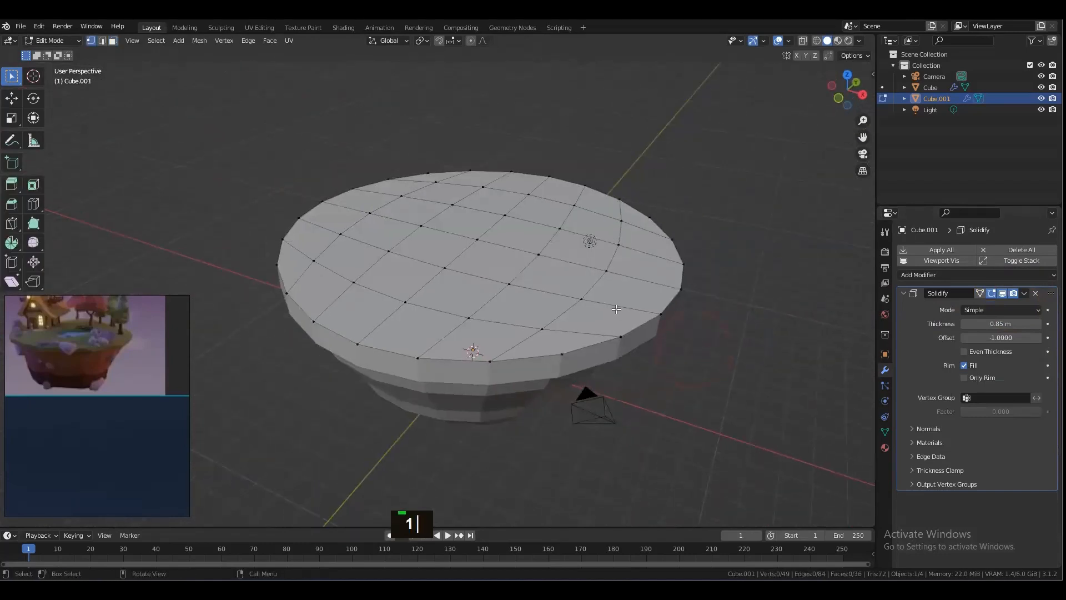
{"action": "scroll", "coordinate": [611, 309], "scroll_direction": "down", "scroll_amount": 1}
{"action": "left_click_drag", "start_coordinate": [504, 306], "coordinate": [483, 287], "text": "alt"}
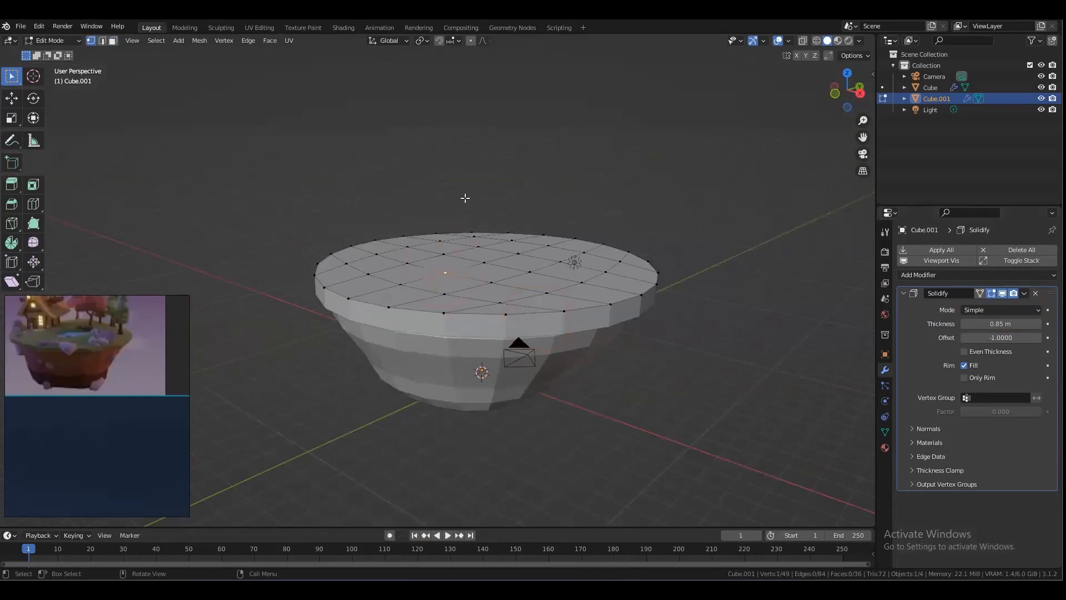
Step: Turn on proportional editing with Smooth falloff and raise the selected top-disc vertex about 1 m using an influence size of about 5.56 m
{"action": "left_click", "coordinate": [483, 42]}
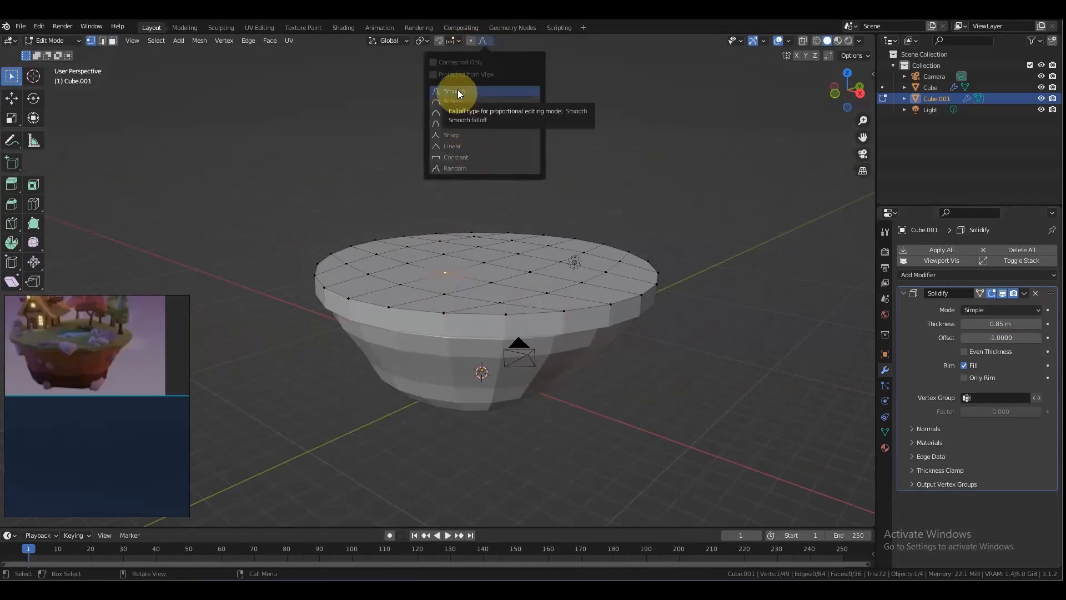
{"action": "double_click", "coordinate": [471, 39]}
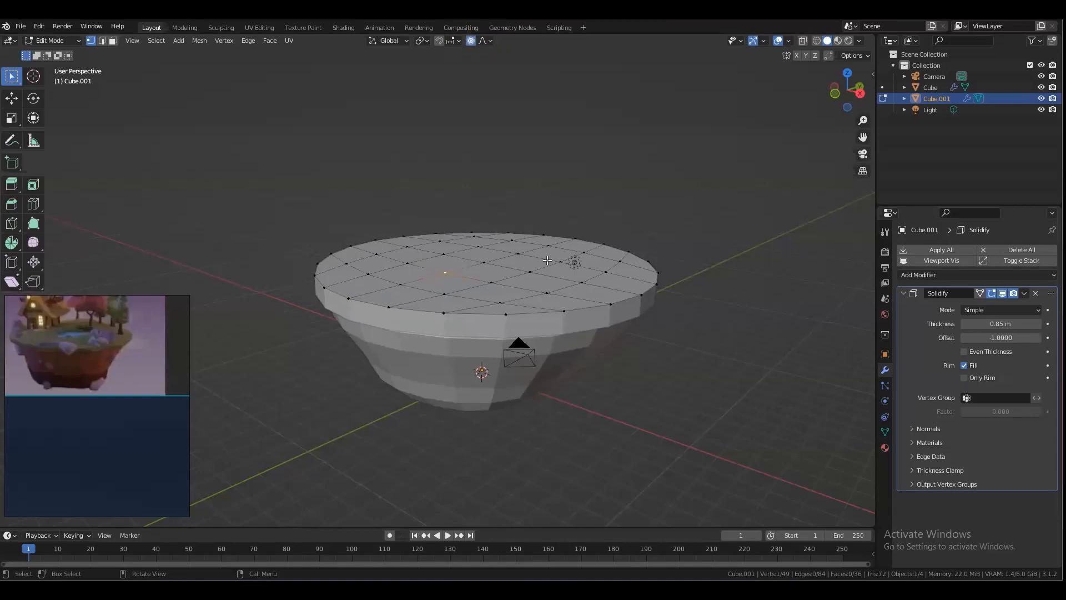
{"action": "key", "text": "g"}
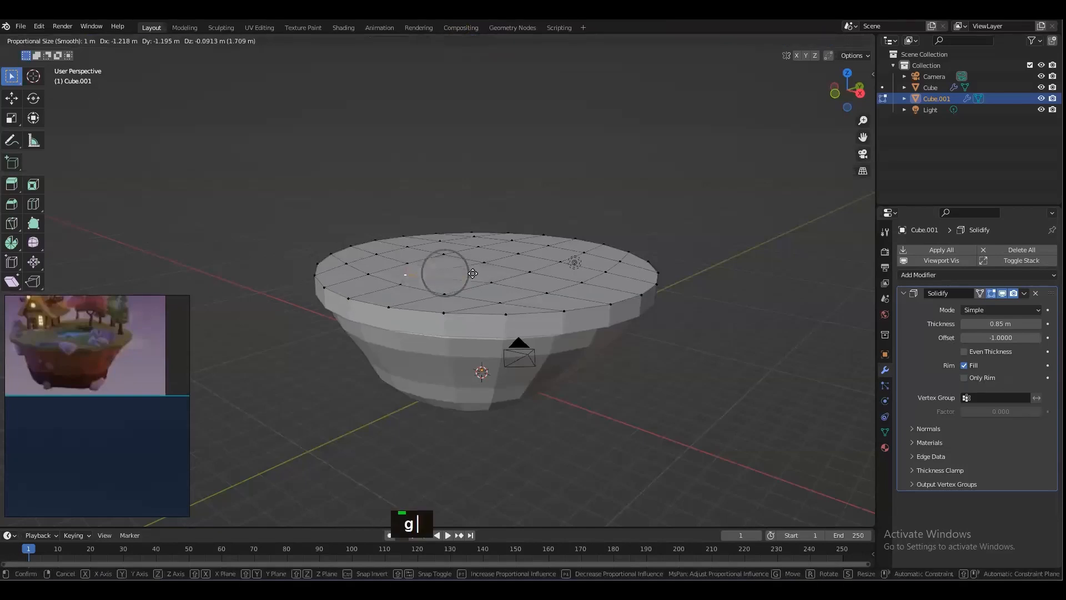
{"action": "scroll", "coordinate": [473, 269], "scroll_direction": "down", "scroll_amount": 1}
{"action": "scroll", "coordinate": [473, 269], "scroll_direction": "down", "scroll_amount": 5}
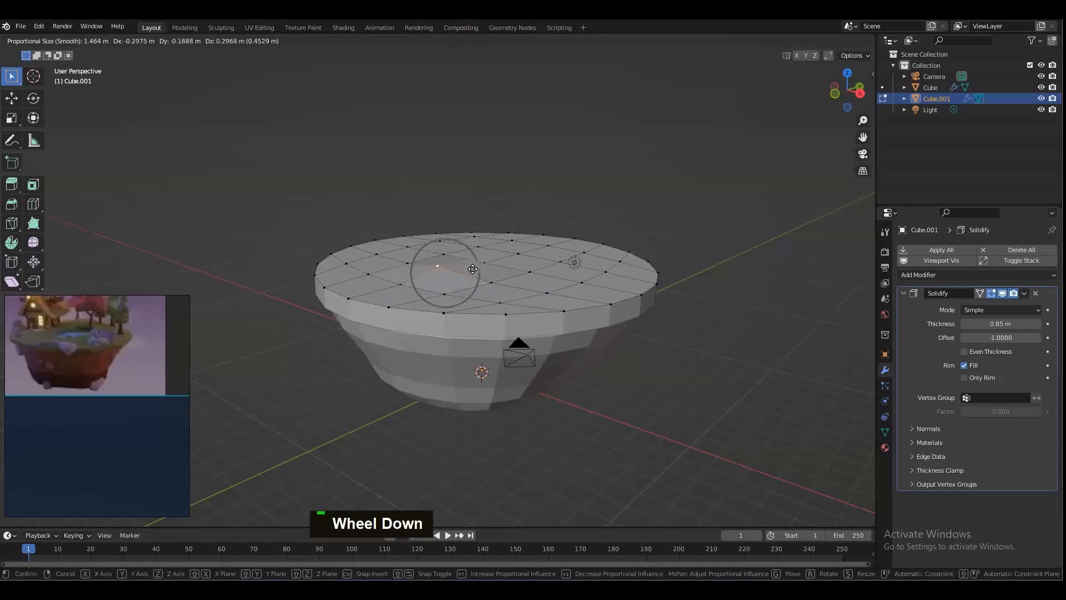
{"action": "scroll", "coordinate": [478, 258], "scroll_direction": "down", "scroll_amount": 8}
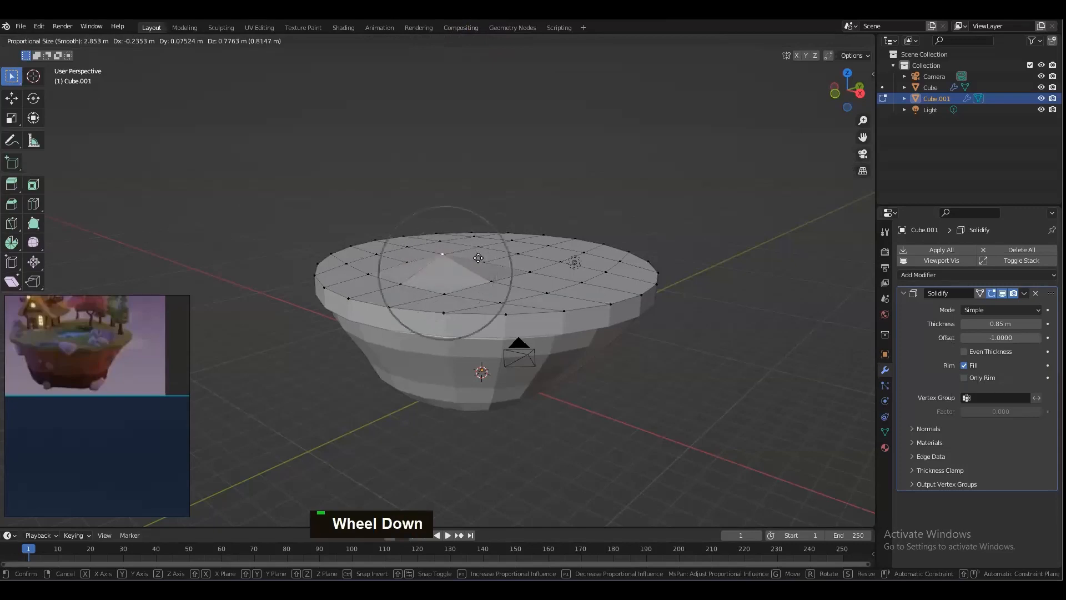
{"action": "scroll", "coordinate": [478, 258], "scroll_direction": "down", "scroll_amount": 3}
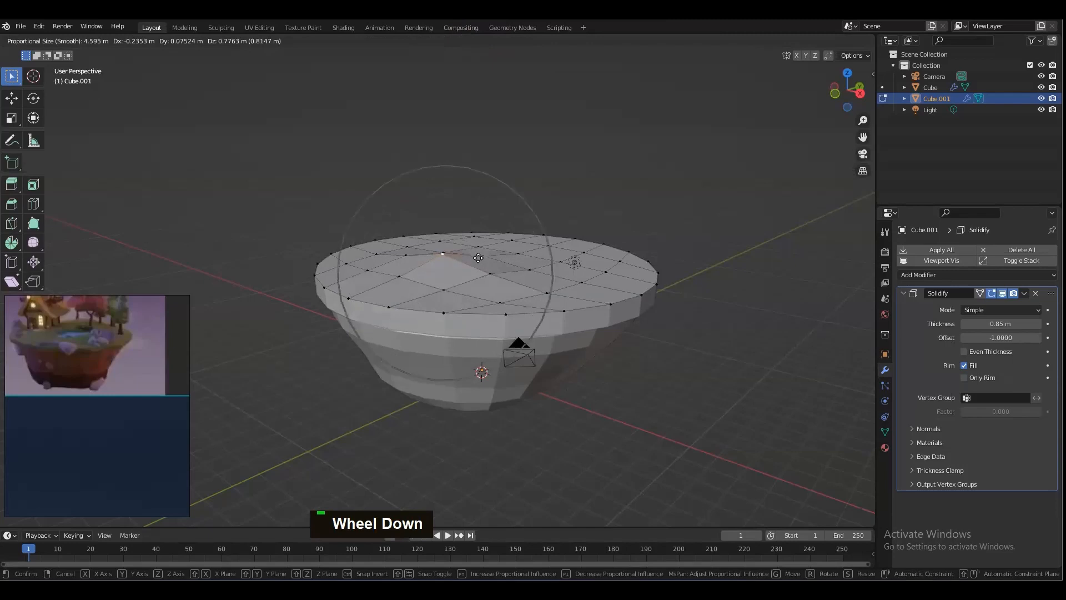
{"action": "scroll", "coordinate": [477, 247], "scroll_direction": "down", "scroll_amount": 1}
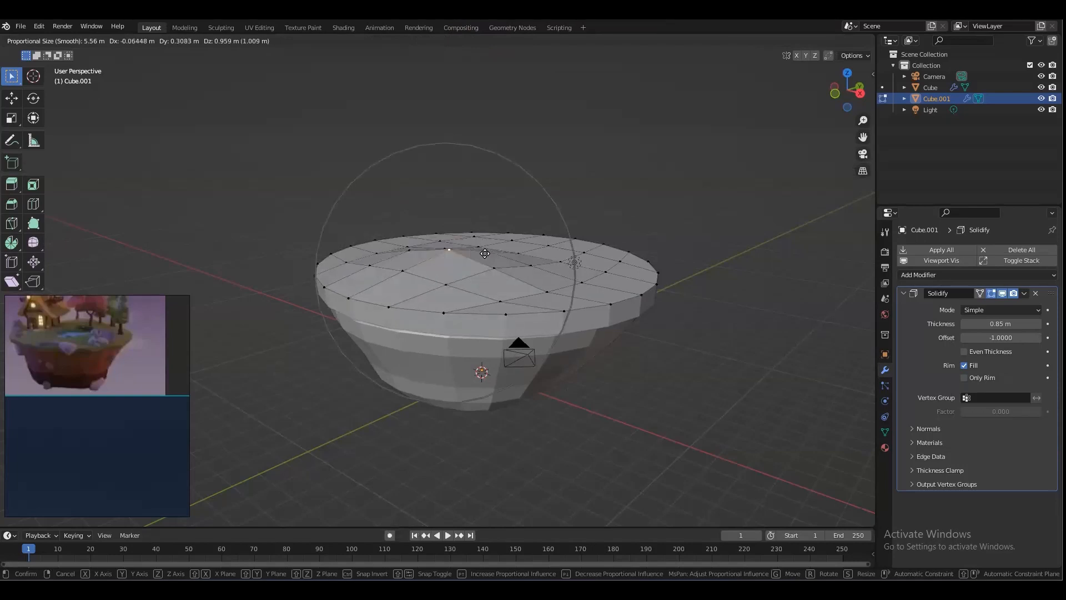
{"action": "left_click", "coordinate": [484, 248]}
Step: Examine the raised hill and the rim of the top disc from several sides
{"action": "mouse_move", "coordinate": [655, 308]}
{"action": "left_mouse_down", "text": "alt"}
{"action": "mouse_move", "coordinate": [590, 324]}
{"action": "mouse_move", "coordinate": [505, 288]}
{"action": "mouse_move", "coordinate": [570, 255]}
{"action": "left_mouse_up", "text": "alt"}
{"action": "scroll", "coordinate": [500, 258], "scroll_direction": "up", "scroll_amount": 1}
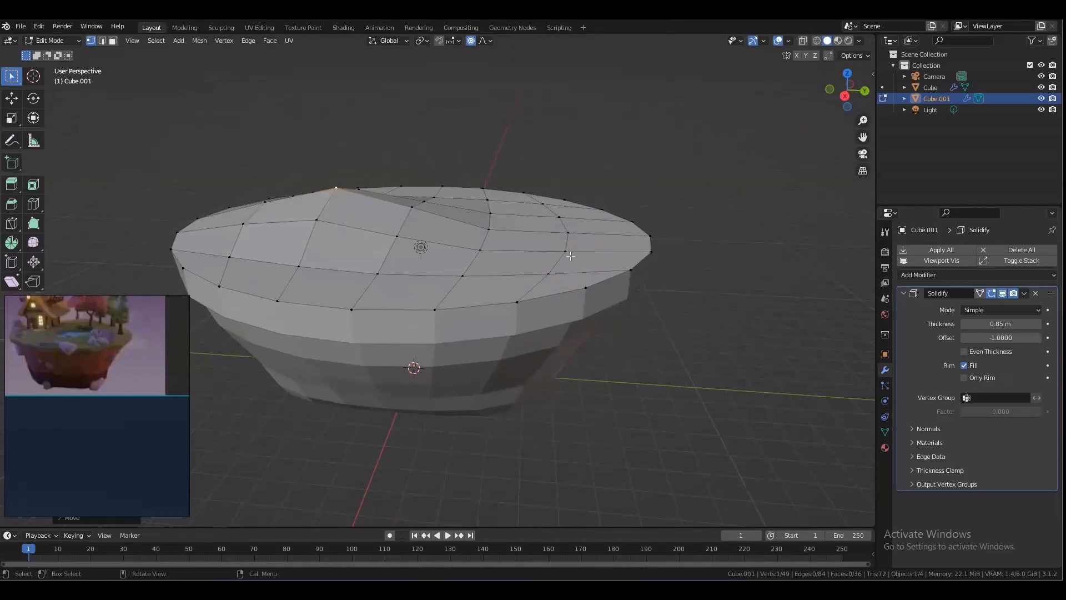
{"action": "scroll", "coordinate": [571, 256], "scroll_direction": "down", "scroll_amount": 3}
{"action": "mouse_move", "coordinate": [580, 266]}
{"action": "left_mouse_down", "text": "alt"}
{"action": "mouse_move", "coordinate": [584, 300]}
{"action": "mouse_move", "coordinate": [599, 267]}
{"action": "left_mouse_up", "text": "alt"}
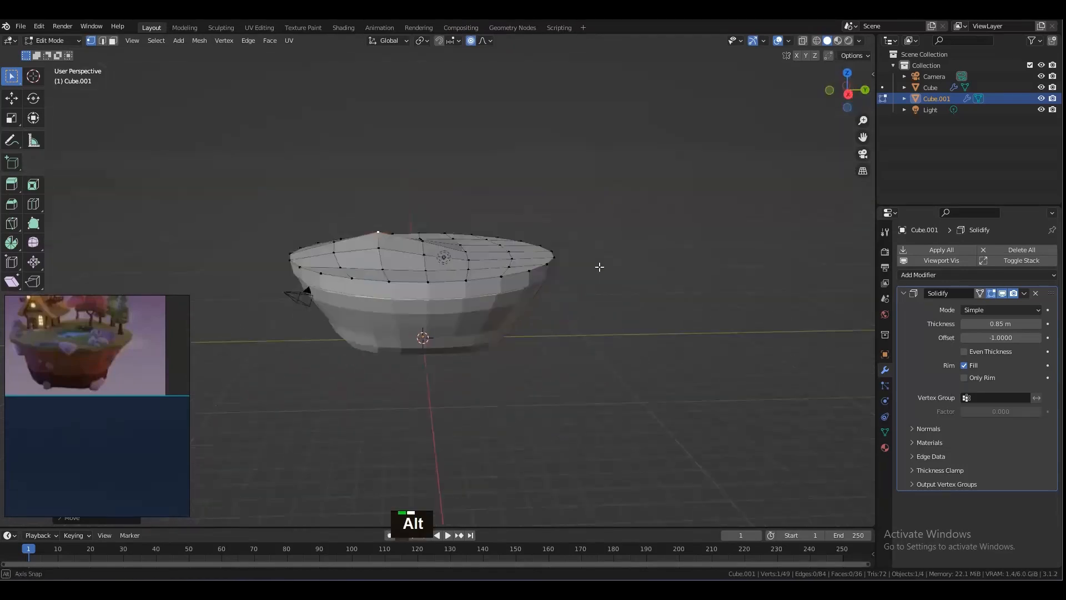
{"action": "scroll", "coordinate": [599, 267], "scroll_direction": "up", "scroll_amount": 5}
{"action": "left_click_drag", "start_coordinate": [512, 265], "coordinate": [427, 275], "text": "alt"}
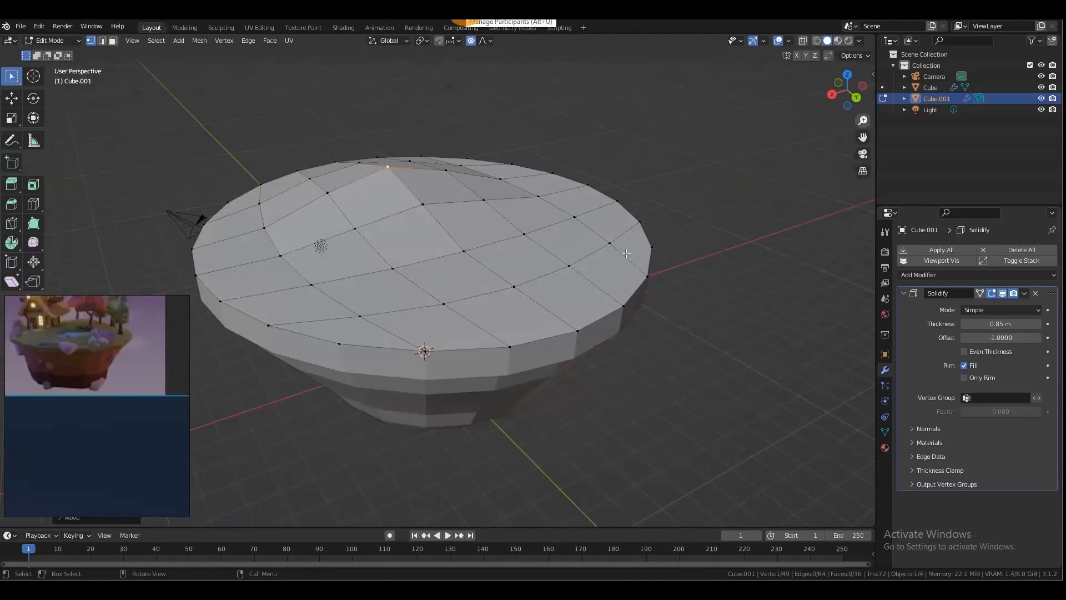
{"action": "scroll", "coordinate": [598, 277], "scroll_direction": "down", "scroll_amount": 2}
{"action": "left_click", "coordinate": [687, 317], "text": "alt"}
{"action": "scroll", "coordinate": [631, 309], "scroll_direction": "down", "scroll_amount": 2}
{"action": "mouse_move", "coordinate": [631, 309]}
{"action": "left_mouse_down", "text": "alt"}
{"action": "mouse_move", "coordinate": [608, 329]}
{"action": "mouse_move", "coordinate": [677, 318]}
{"action": "mouse_move", "coordinate": [629, 315]}
{"action": "left_mouse_up", "text": "alt"}
{"action": "scroll", "coordinate": [629, 310], "scroll_direction": "up", "scroll_amount": 2}
{"action": "left_click_drag", "start_coordinate": [685, 352], "coordinate": [593, 343], "text": "alt"}
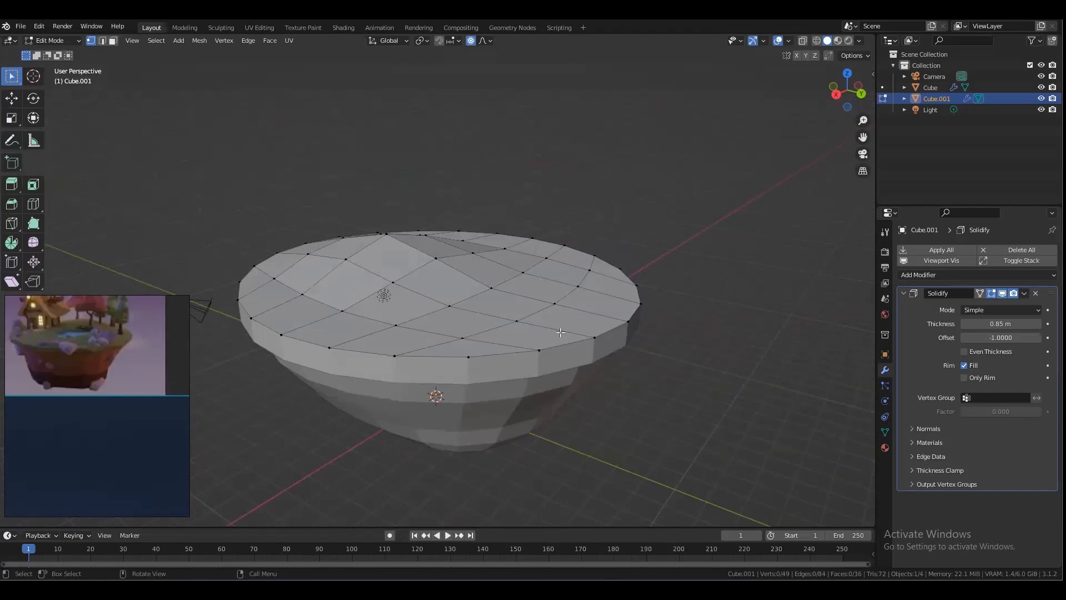
{"action": "scroll", "coordinate": [561, 332], "scroll_direction": "down", "scroll_amount": 2}
{"action": "left_click_drag", "start_coordinate": [590, 336], "coordinate": [428, 312], "text": "alt"}
{"action": "scroll", "coordinate": [526, 328], "scroll_direction": "up", "scroll_amount": 3}
{"action": "left_click_drag", "start_coordinate": [452, 312], "coordinate": [519, 300], "text": "alt+shift"}
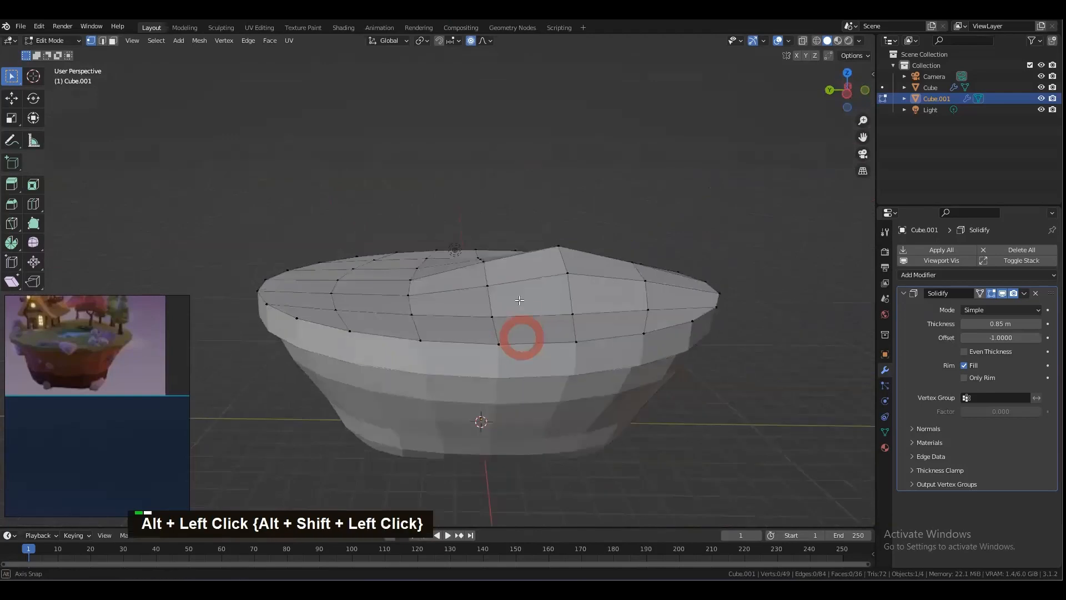
Step: Select the hill's peak vertex and shift it very slightly along Z with proportional editing
{"action": "scroll", "coordinate": [547, 244], "scroll_direction": "down", "scroll_amount": 3}
{"action": "left_click_drag", "start_coordinate": [548, 245], "coordinate": [585, 289], "text": "alt"}
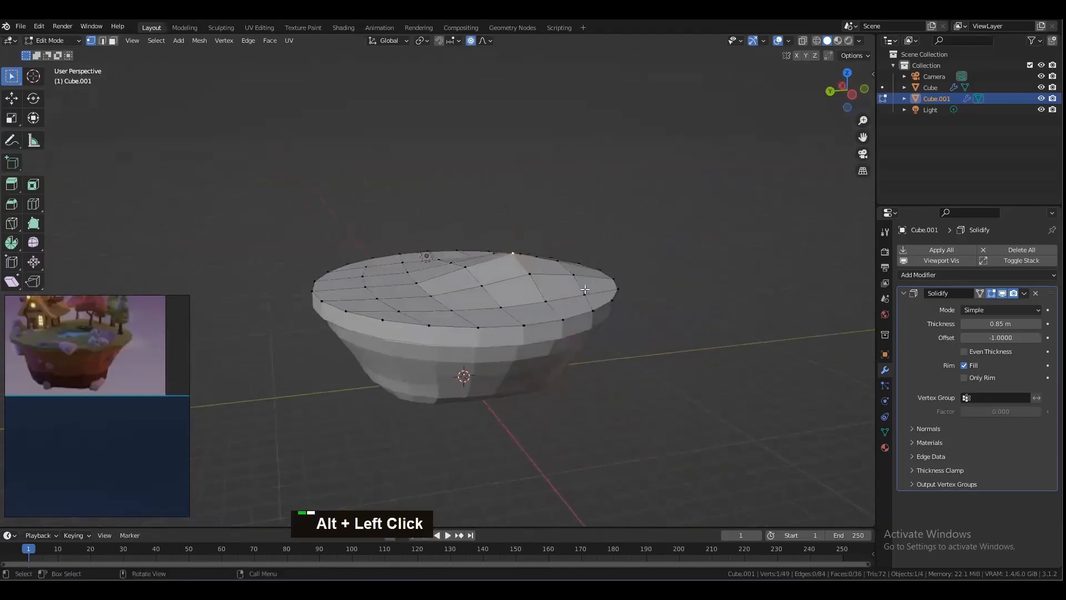
{"action": "key", "text": "g"}
{"action": "key", "text": "z"}
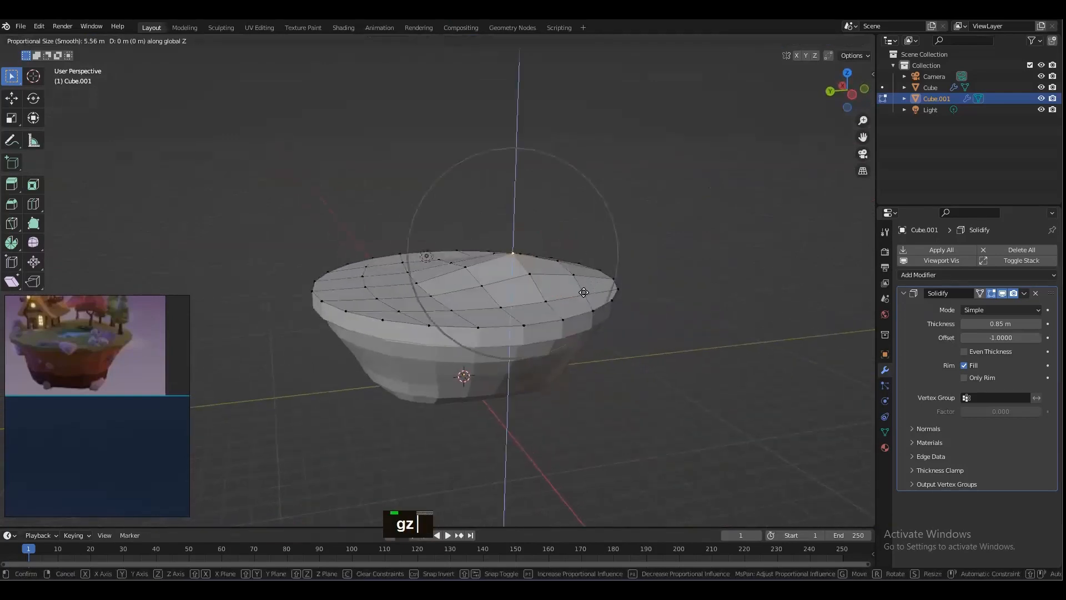
{"action": "left_click", "coordinate": [584, 294]}
Step: Lower a vertex on the side opposite the hill by about 0.43 m along Z, widening the proportional influence to about 6.73 m
{"action": "left_click", "coordinate": [365, 286]}
{"action": "key", "text": "g"}
{"action": "key", "text": "z"}
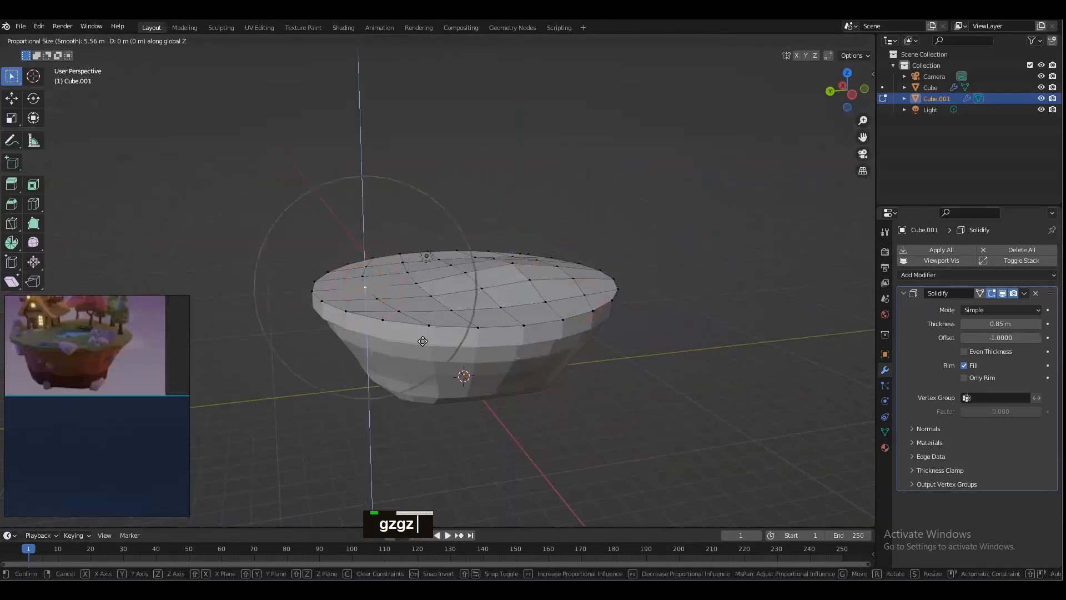
{"action": "scroll", "coordinate": [426, 336], "scroll_direction": "up", "scroll_amount": 1}
{"action": "scroll", "coordinate": [426, 341], "scroll_direction": "down", "scroll_amount": 3}
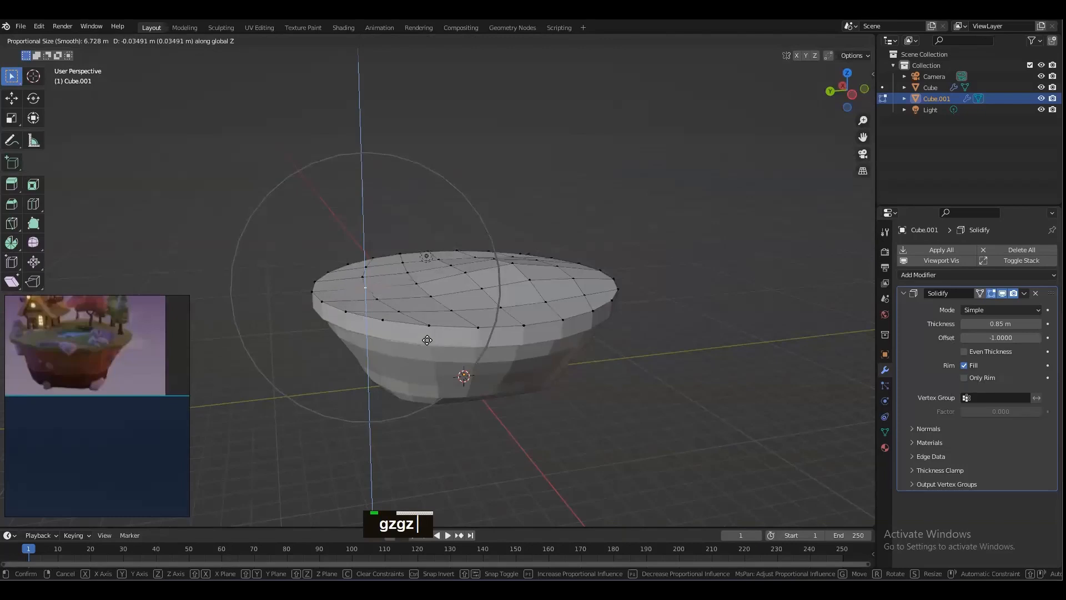
{"action": "left_click", "coordinate": [427, 341]}
{"action": "left_click_drag", "start_coordinate": [427, 341], "coordinate": [452, 324], "text": "alt"}
{"action": "key", "text": "g"}
{"action": "key", "text": "z"}
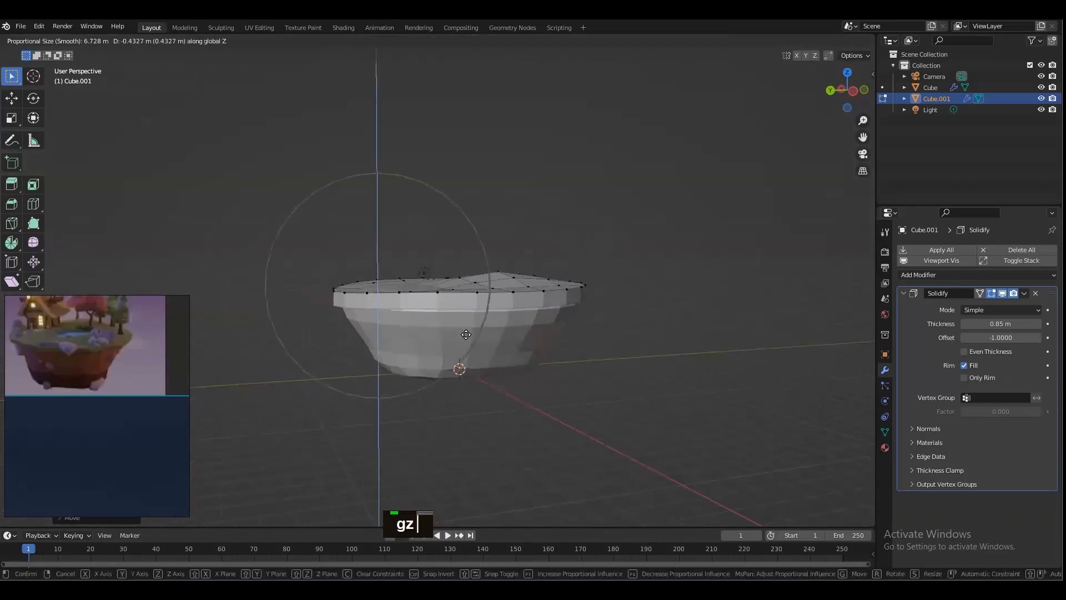
{"action": "left_click", "coordinate": [466, 337]}
Step: Edit the base object and lower its two top vertices poking through the disc by about 1 m along Z
{"action": "left_click_drag", "start_coordinate": [467, 338], "coordinate": [581, 352], "text": "alt"}
{"action": "scroll", "coordinate": [505, 381], "scroll_direction": "up", "scroll_amount": 3}
{"action": "key", "text": "ctrl+Tab"}
{"action": "left_click", "coordinate": [409, 376]}
{"action": "left_click", "coordinate": [455, 380]}
{"action": "left_click_drag", "start_coordinate": [595, 375], "coordinate": [484, 346], "text": "alt"}
{"action": "key", "text": "Tab"}
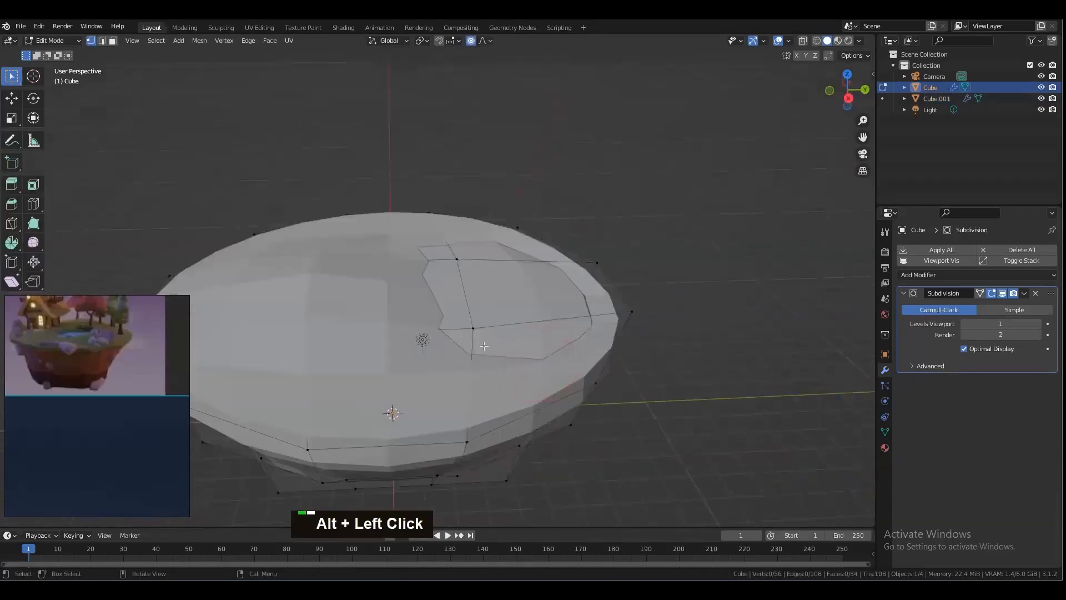
{"action": "left_click", "coordinate": [456, 260], "text": "shift"}
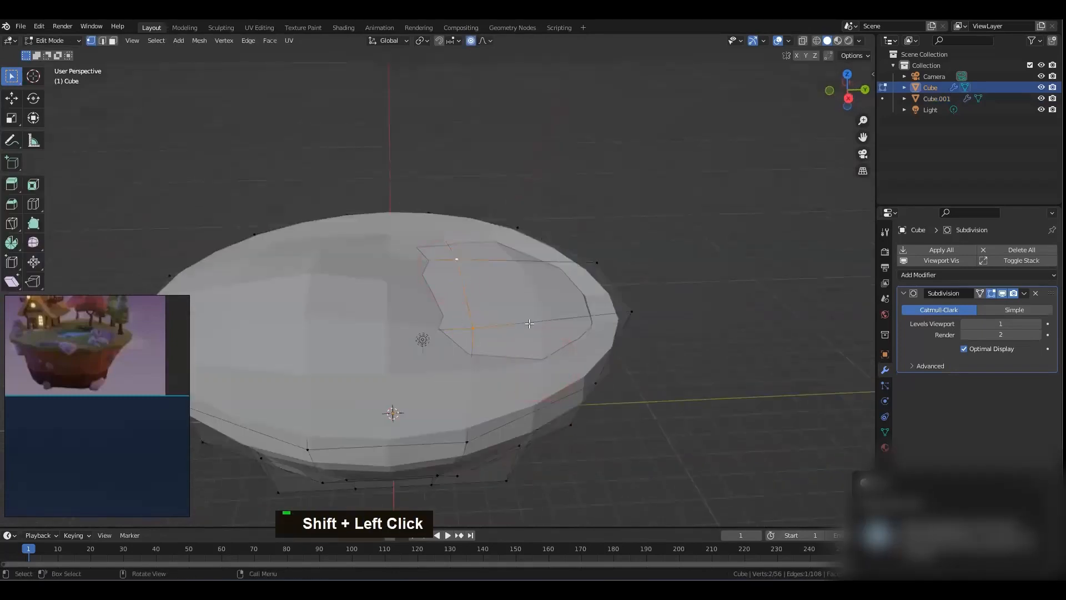
{"action": "key", "text": "g"}
{"action": "key", "text": "z"}
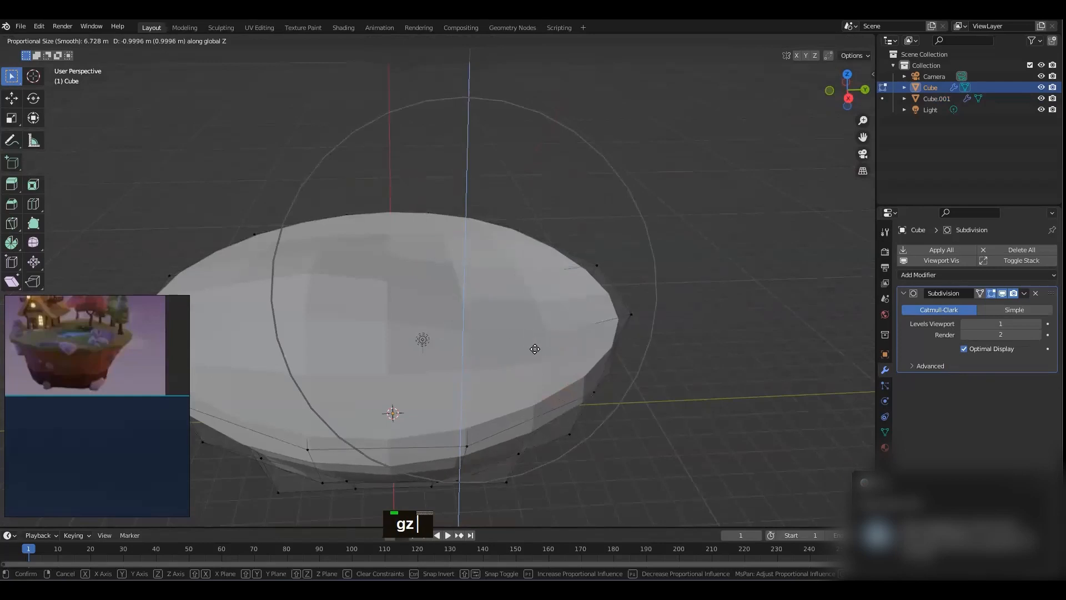
{"action": "left_click", "coordinate": [534, 349]}
Step: Return to Object Mode and shade the island's base and top layer smooth
{"action": "left_click_drag", "start_coordinate": [545, 358], "coordinate": [601, 381], "text": "alt"}
{"action": "scroll", "coordinate": [518, 400], "scroll_direction": "down", "scroll_amount": 2}
{"action": "key", "text": "ctrl+Tab"}
{"action": "left_click", "coordinate": [453, 374]}
{"action": "scroll", "coordinate": [699, 387], "scroll_direction": "down", "scroll_amount": 2}
{"action": "left_click_drag", "start_coordinate": [698, 385], "coordinate": [503, 331], "text": "alt"}
{"action": "right_click", "coordinate": [477, 335]}
{"action": "left_click", "coordinate": [492, 321]}
{"action": "right_click", "coordinate": [492, 321]}
{"action": "key", "text": "Escape"}
{"action": "scroll", "coordinate": [847, 355], "scroll_direction": "up", "scroll_amount": 2}
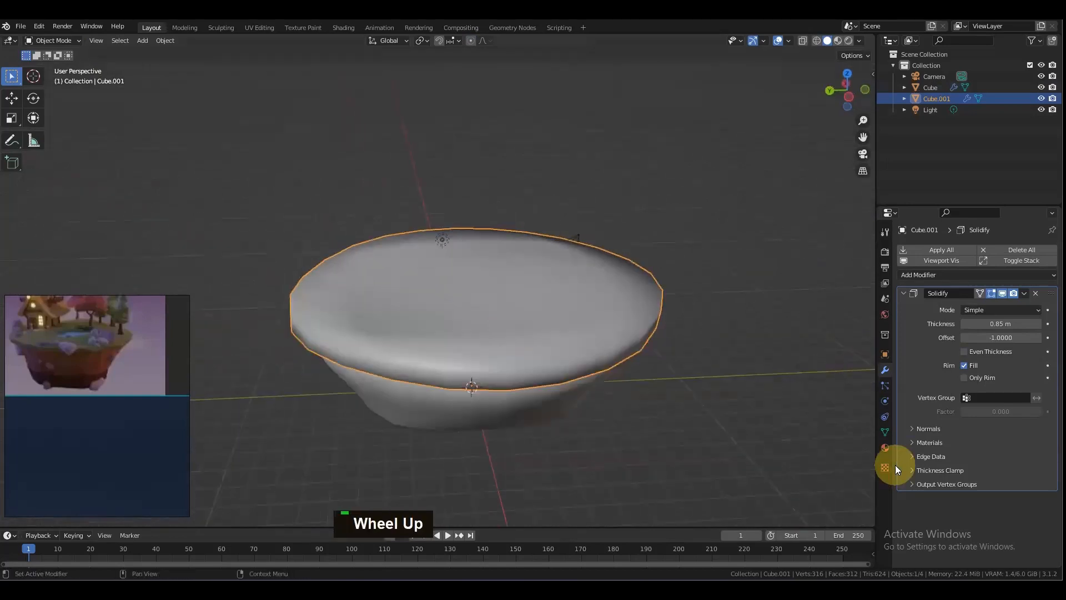
Step: Enable Auto Smooth at 30° in the Normals settings of the top layer's mesh data
{"action": "left_click", "coordinate": [885, 432]}
{"action": "scroll", "coordinate": [925, 476], "scroll_direction": "down", "scroll_amount": 3}
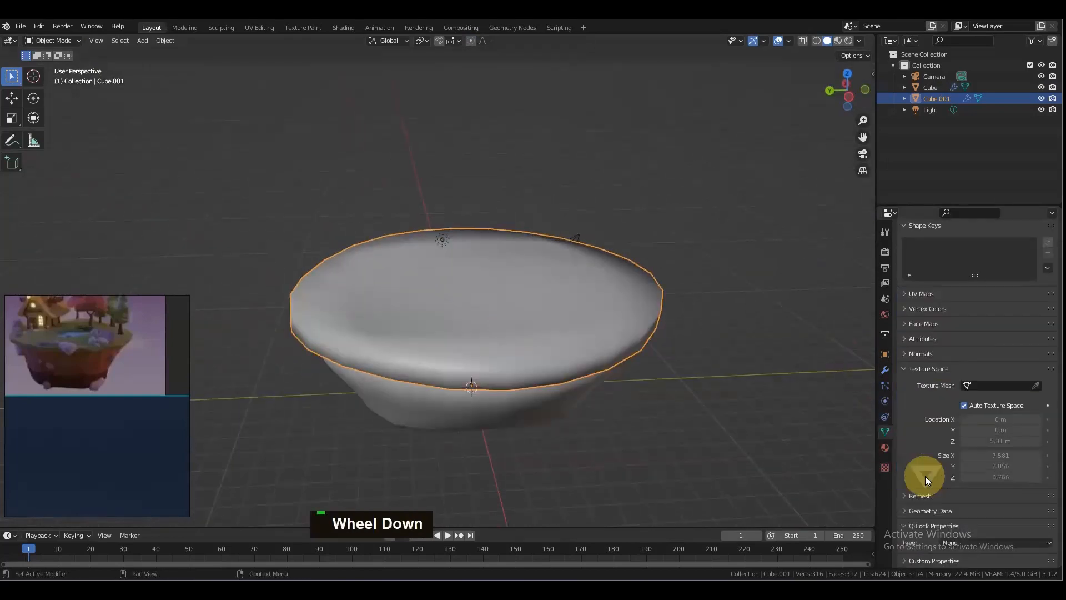
{"action": "left_click", "coordinate": [922, 353]}
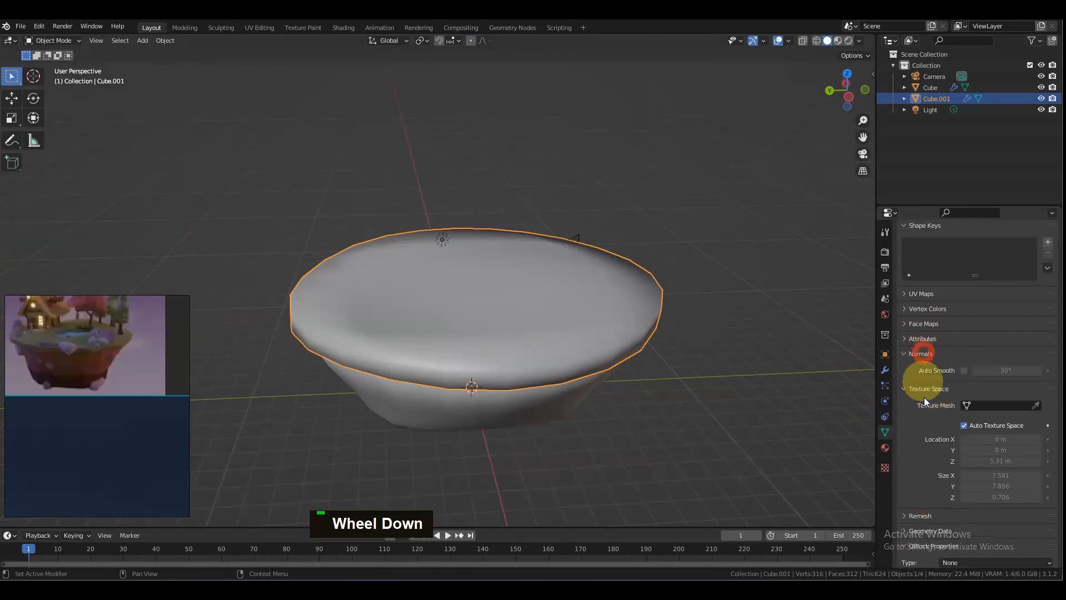
{"action": "double_click", "coordinate": [928, 391]}
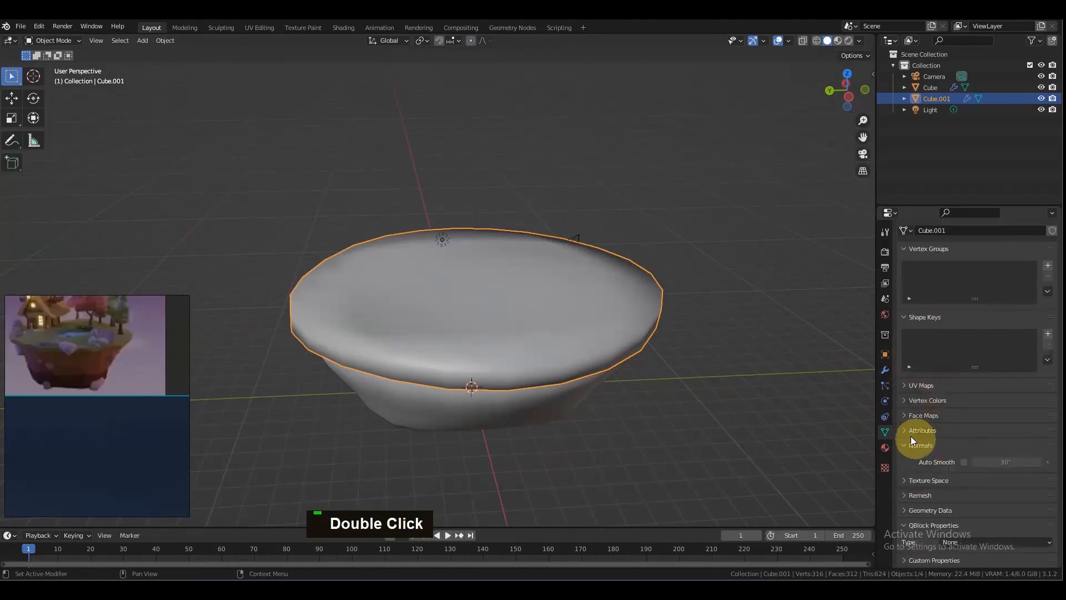
{"action": "scroll", "coordinate": [559, 315], "scroll_direction": "up", "scroll_amount": 2}
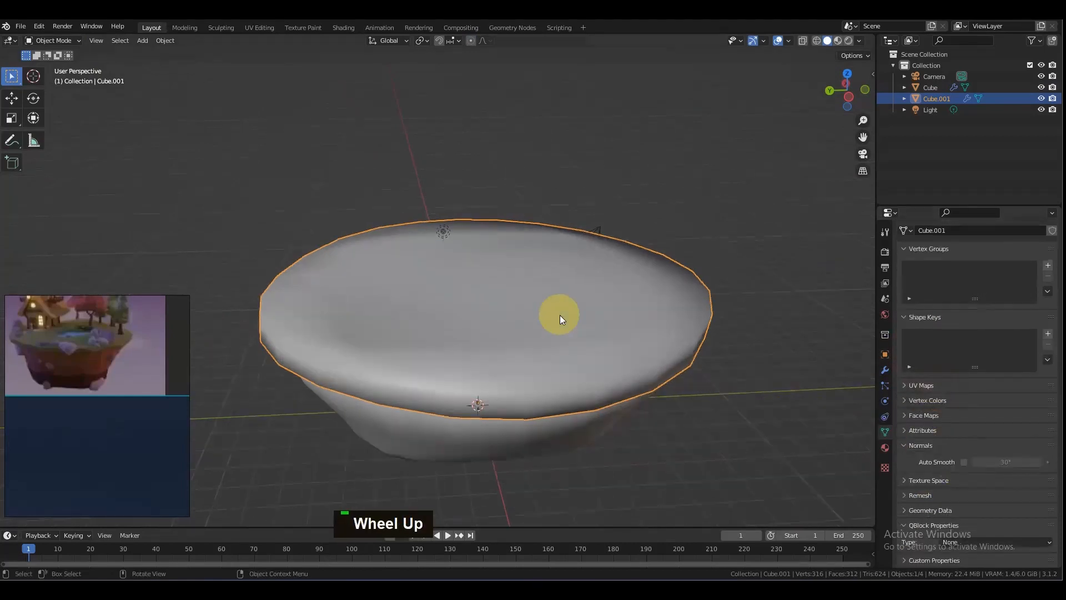
{"action": "scroll", "coordinate": [560, 315], "scroll_direction": "down", "scroll_amount": 1}
{"action": "key", "text": "Tab"}
{"action": "left_click_drag", "start_coordinate": [531, 339], "coordinate": [557, 316], "text": "alt"}
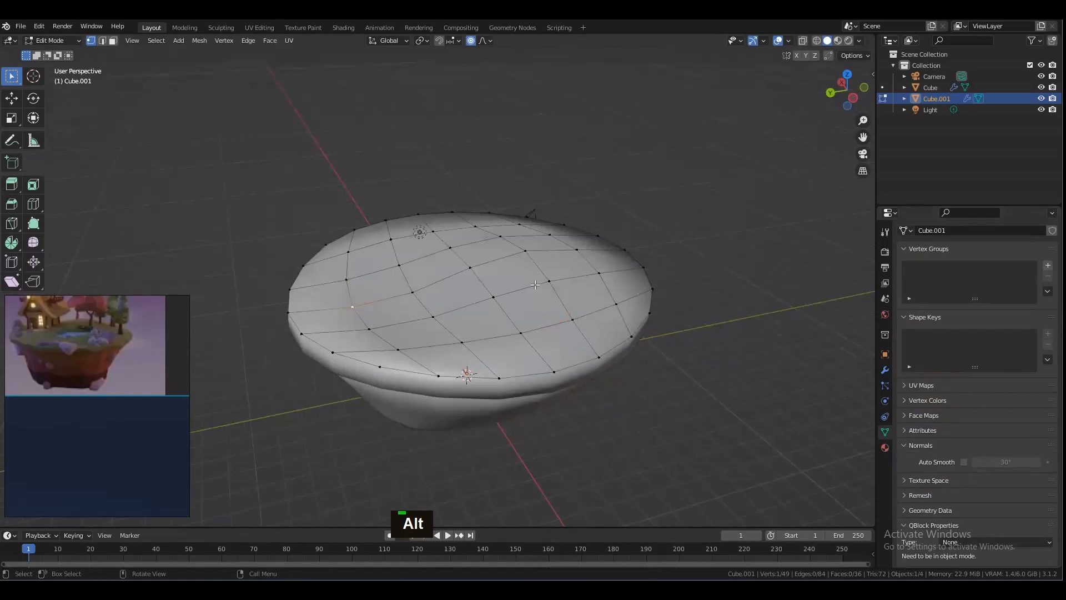
{"action": "key", "text": "Tab"}
{"action": "left_click", "coordinate": [543, 315]}
{"action": "left_click", "coordinate": [928, 470]}
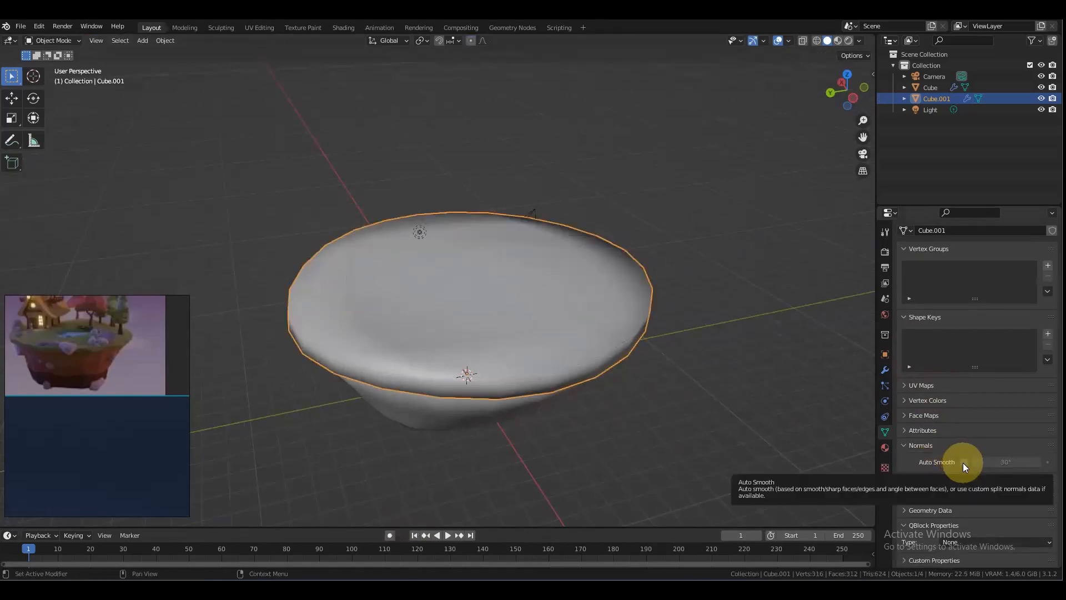
{"action": "left_click", "coordinate": [963, 462]}
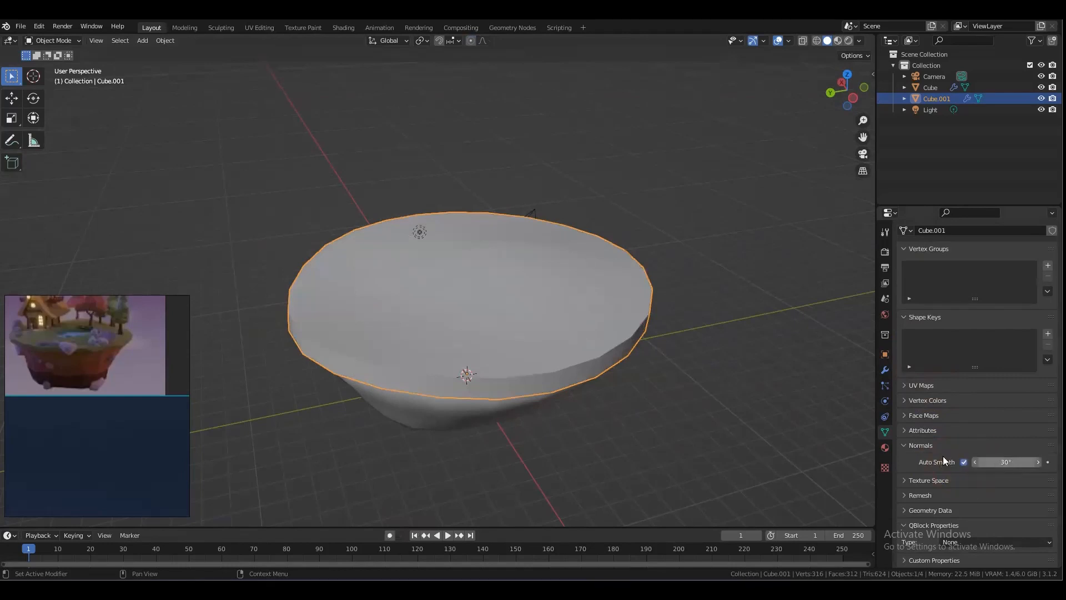
Step: Examine the island's smoothed shading from several sides with nothing selected
{"action": "left_click_drag", "start_coordinate": [619, 348], "coordinate": [586, 331], "text": "alt"}
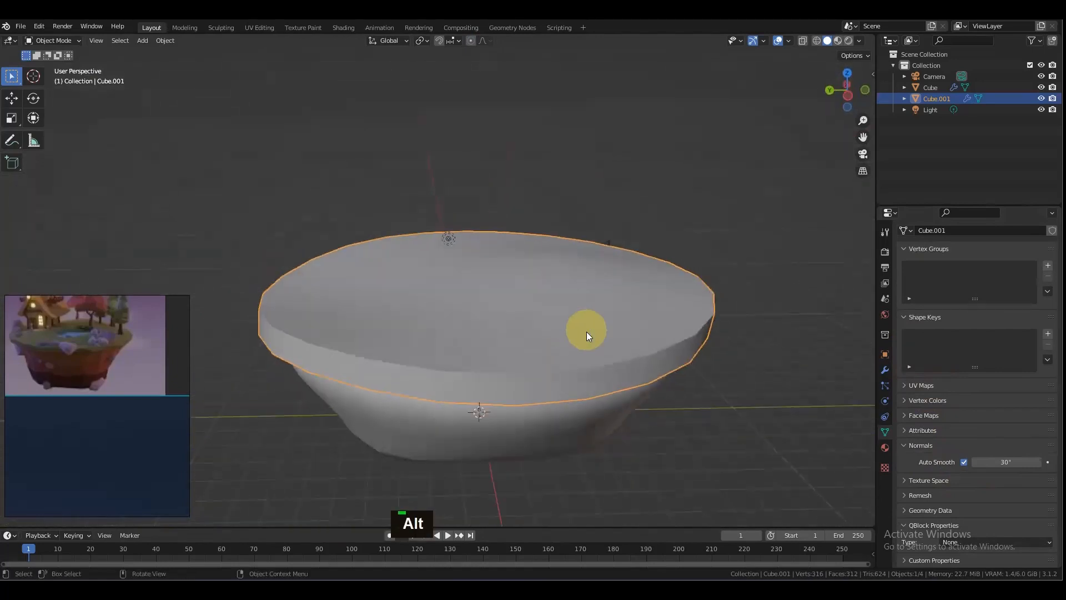
{"action": "key", "text": "Tab"}
{"action": "key", "text": "Tab"}
{"action": "scroll", "coordinate": [586, 333], "scroll_direction": "down", "scroll_amount": 2}
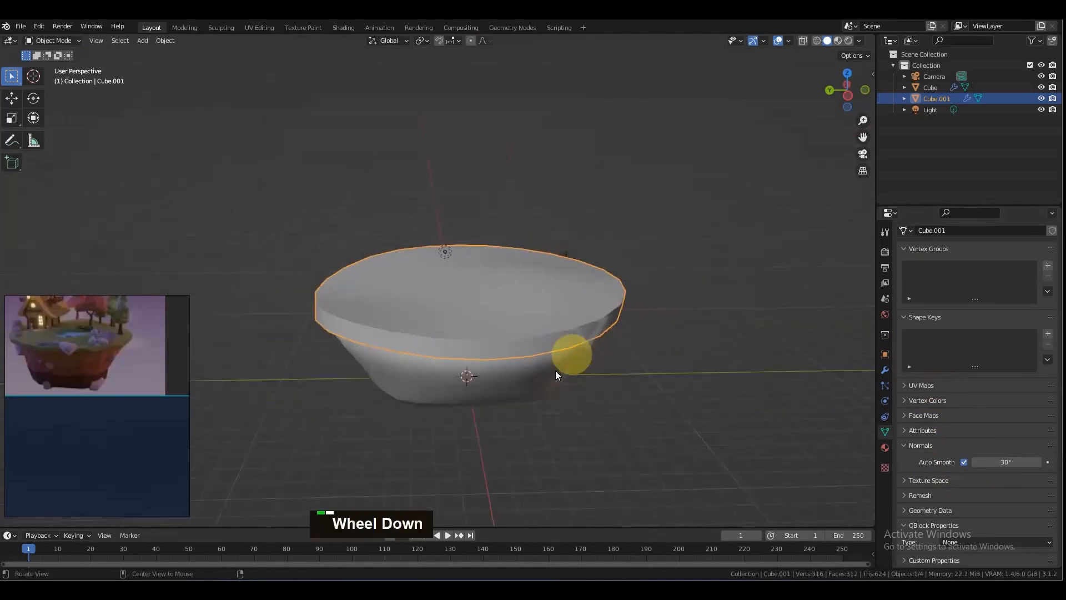
{"action": "left_click_drag", "start_coordinate": [555, 371], "coordinate": [649, 351], "text": "alt"}
{"action": "left_click", "coordinate": [648, 354]}
{"action": "scroll", "coordinate": [649, 356], "scroll_direction": "down", "scroll_amount": 2}
{"action": "left_click_drag", "start_coordinate": [602, 395], "coordinate": [750, 387], "text": "alt"}
{"action": "scroll", "coordinate": [639, 382], "scroll_direction": "up", "scroll_amount": 2}
{"action": "left_click_drag", "start_coordinate": [639, 383], "coordinate": [494, 338], "text": "alt"}
{"action": "scroll", "coordinate": [541, 392], "scroll_direction": "down", "scroll_amount": 3}
{"action": "scroll", "coordinate": [541, 392], "scroll_direction": "down", "scroll_amount": 1}
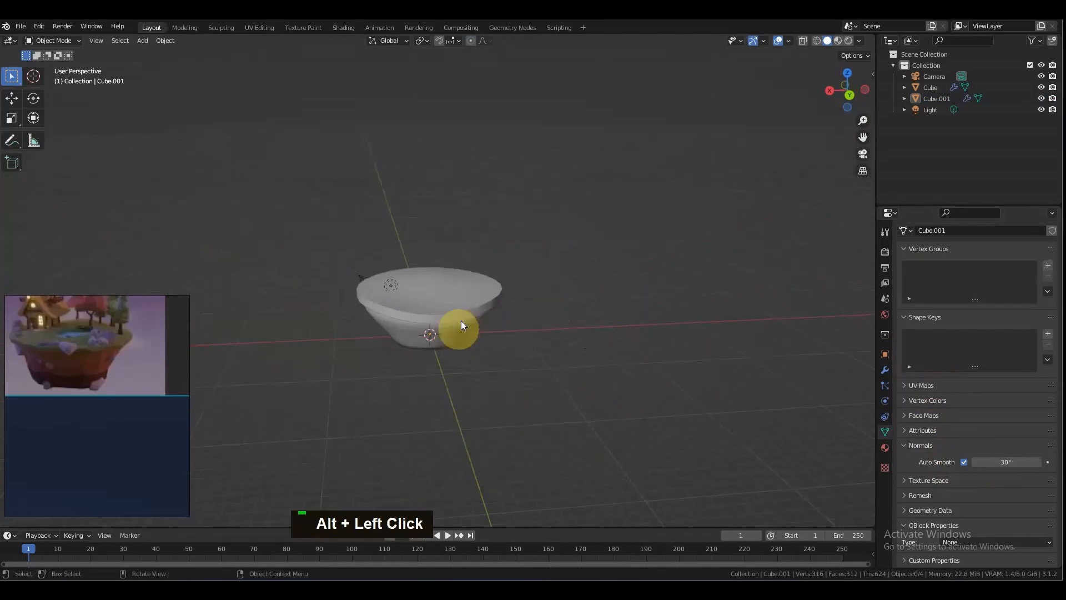
Step: Select both island objects and move them into a new collection named Base
{"action": "left_click", "coordinate": [460, 328]}
{"action": "left_click", "coordinate": [464, 305], "text": "shift"}
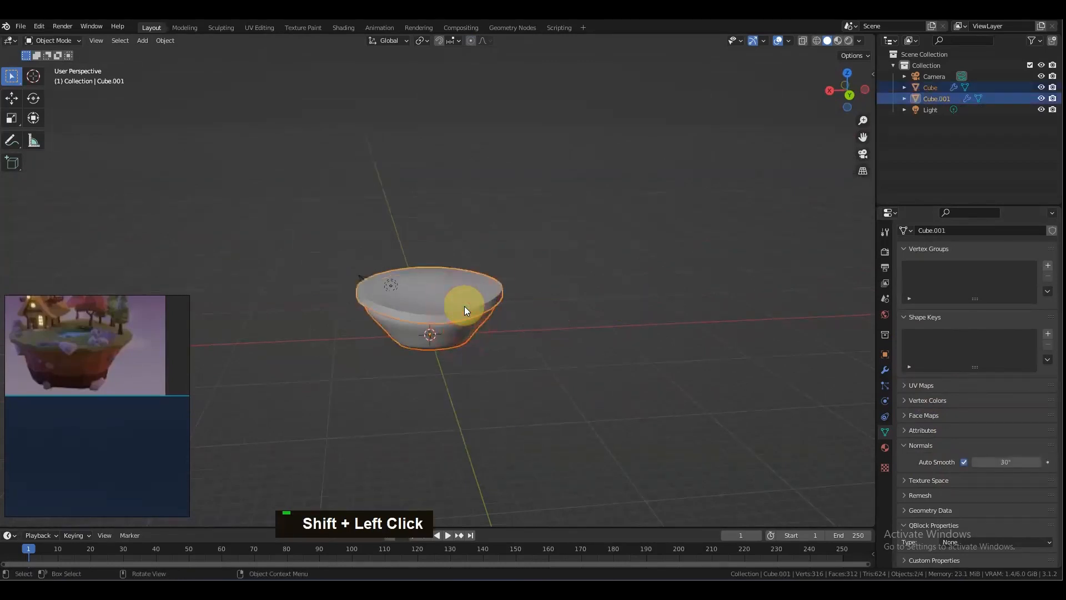
{"action": "key", "text": "m"}
{"action": "left_click", "coordinate": [464, 305]}
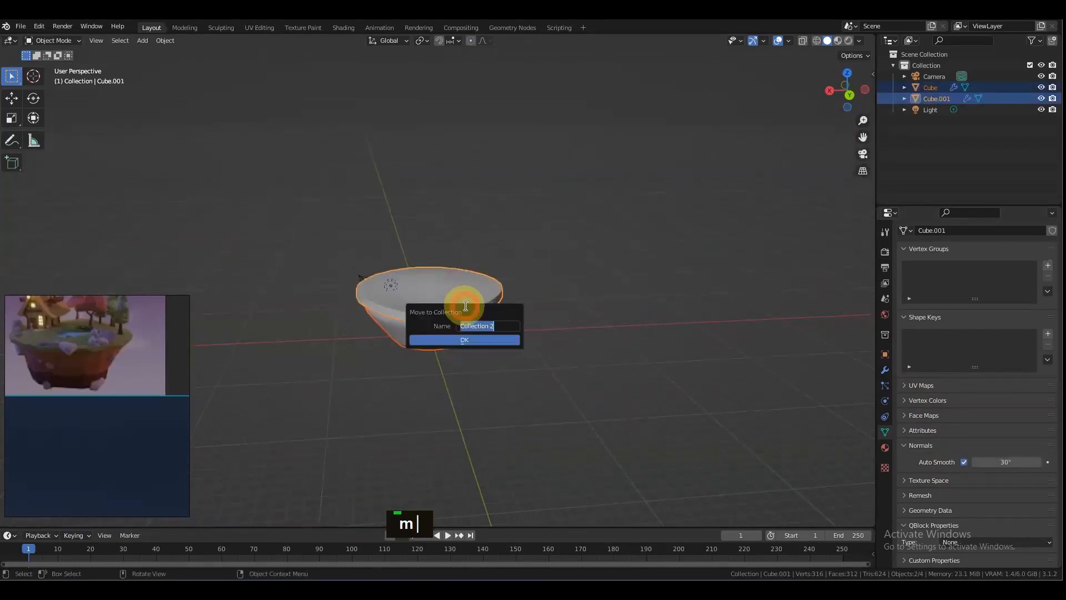
{"action": "type", "text": "Base"}
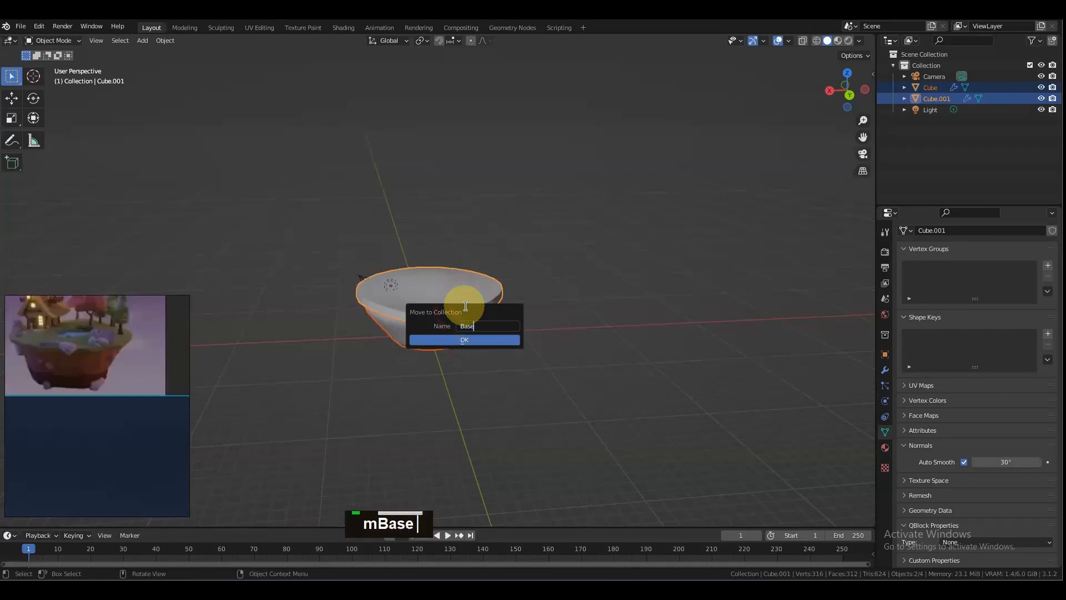
{"action": "key", "text": "BackSpace"}
{"action": "key", "text": "Return"}
{"action": "key", "text": "Return"}
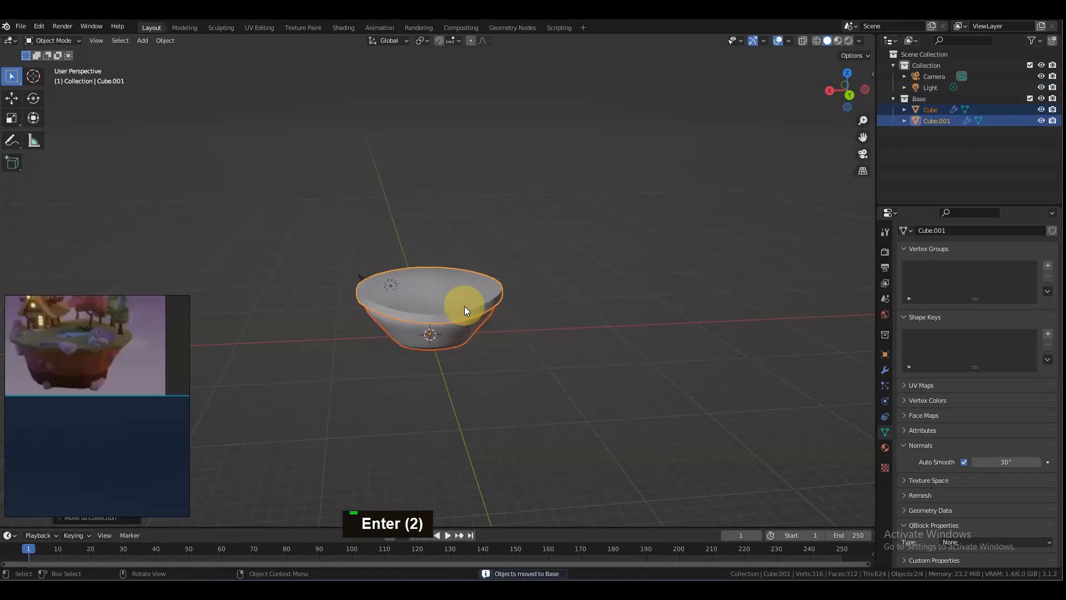
Step: Exclude the Base collection from the view layer so the island objects are hidden
{"action": "left_click", "coordinate": [1030, 98]}
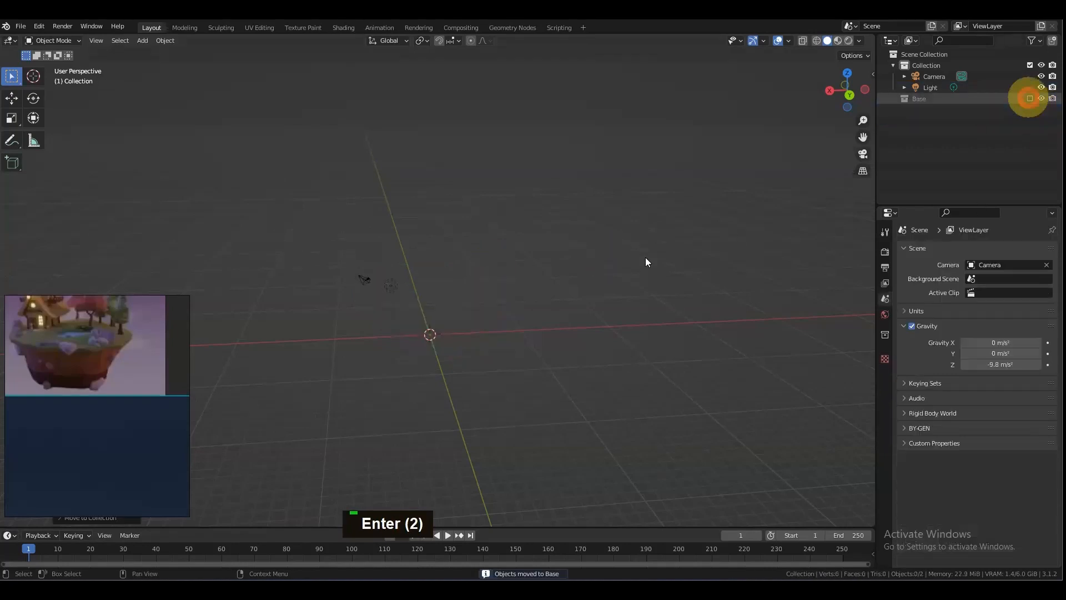
{"action": "left_click_drag", "start_coordinate": [451, 342], "coordinate": [533, 247], "text": "alt"}
{"action": "scroll", "coordinate": [468, 374], "scroll_direction": "up", "scroll_amount": 2}
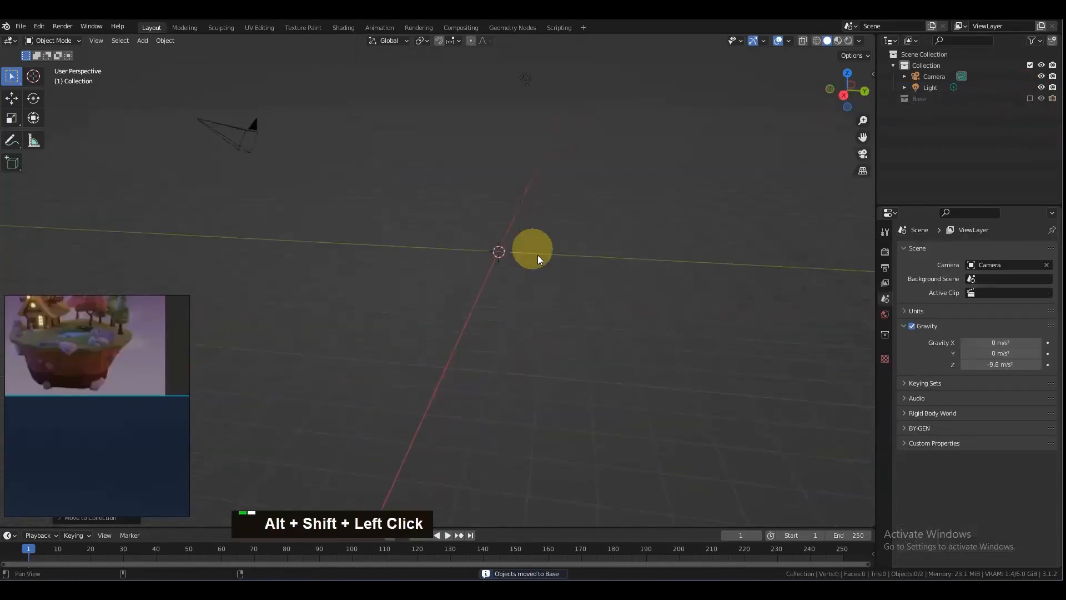
Step: Add an ico sphere with 2 subdivisions at the world origin, moving the reference image clear of its creation settings
{"action": "key", "text": "shift+a"}
{"action": "mouse_move", "coordinate": [510, 278]}
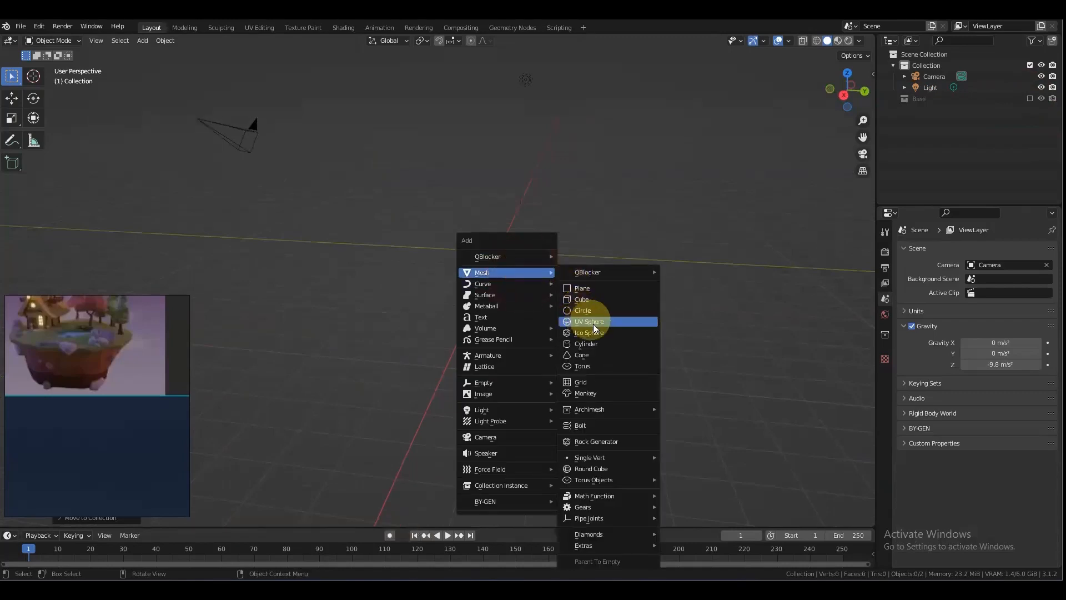
{"action": "left_click", "coordinate": [594, 330]}
{"action": "scroll", "coordinate": [582, 279], "scroll_direction": "up", "scroll_amount": 3}
{"action": "left_click_drag", "start_coordinate": [588, 247], "coordinate": [547, 312], "text": "alt+shift"}
{"action": "right_click_drag", "start_coordinate": [88, 454], "coordinate": [147, 292]}
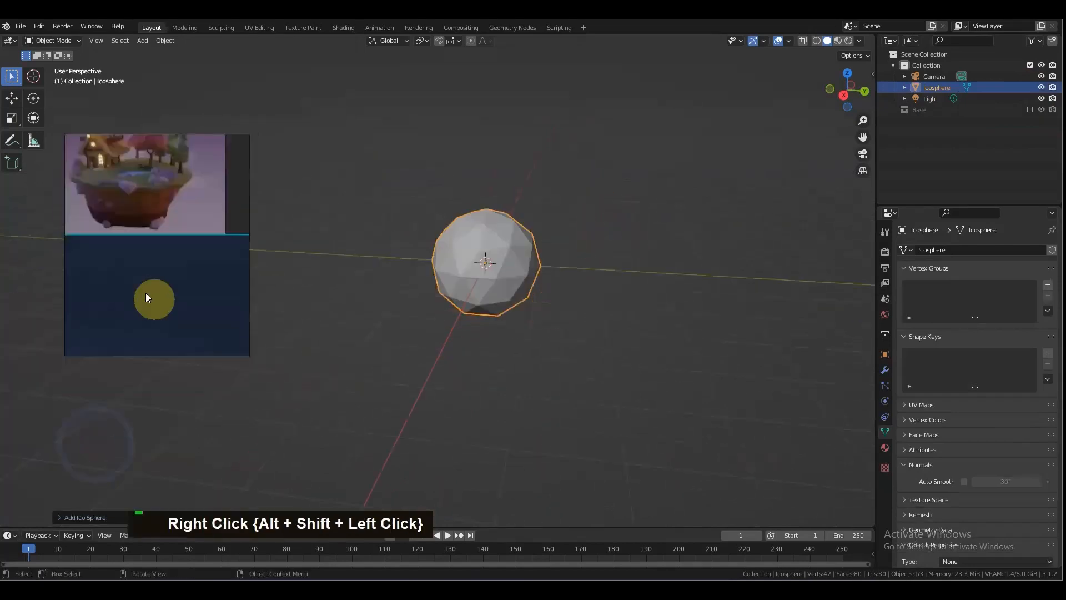
{"action": "left_click", "coordinate": [67, 518]}
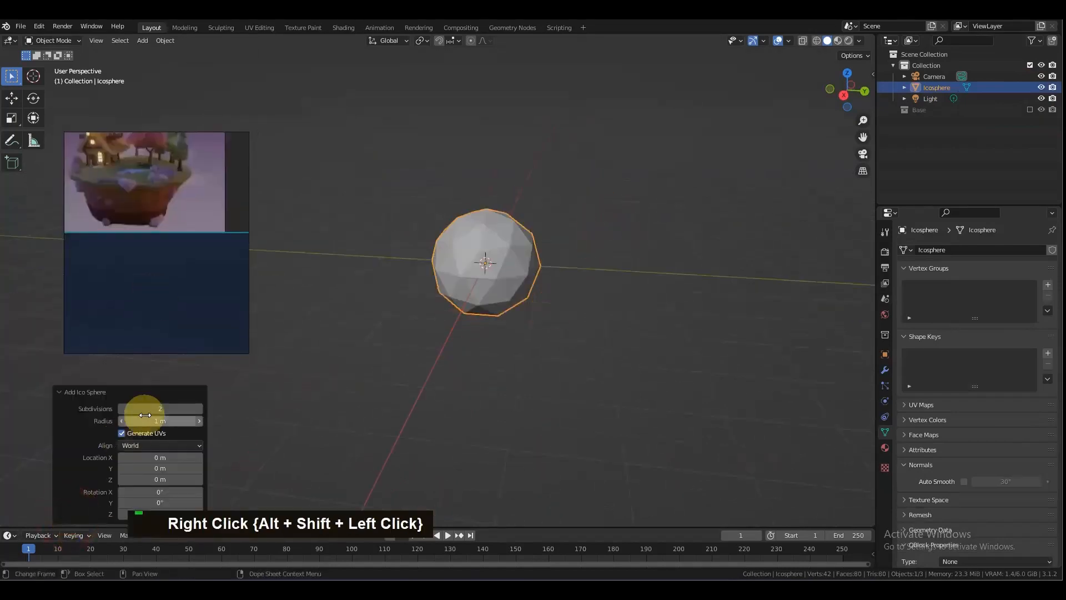
{"action": "left_click", "coordinate": [121, 409]}
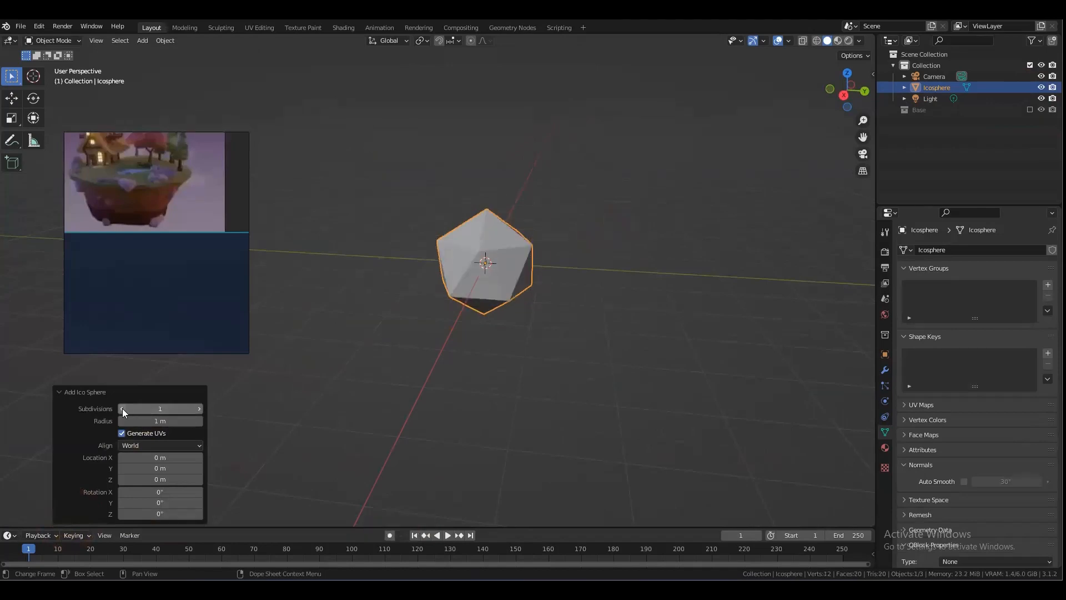
{"action": "left_click", "coordinate": [198, 409]}
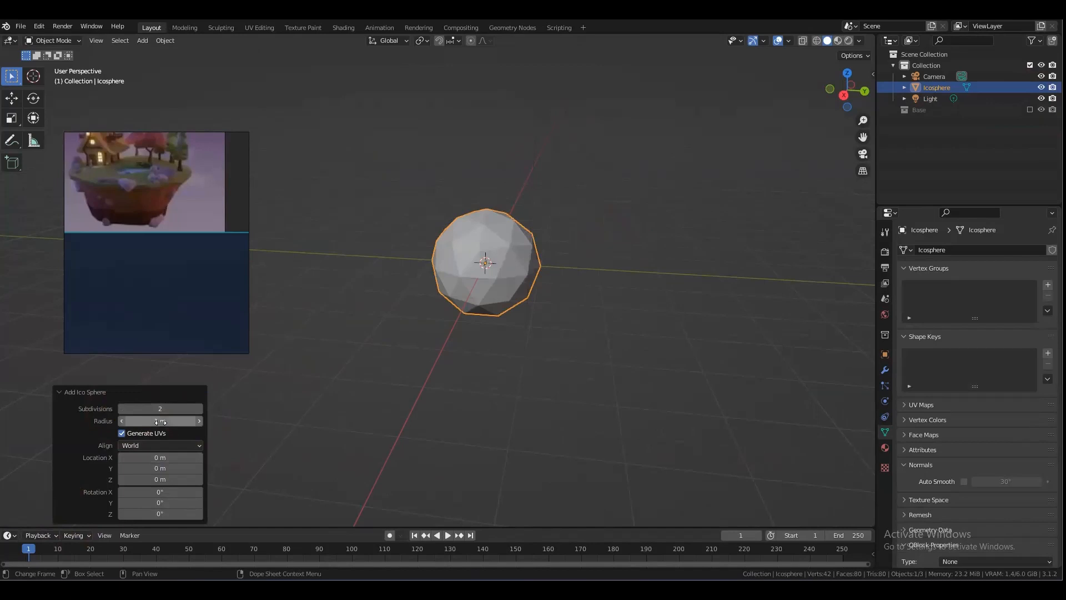
Step: Try a Decimate modifier in Un-Subdivide mode on the ico sphere and remove it
{"action": "left_click", "coordinate": [885, 370]}
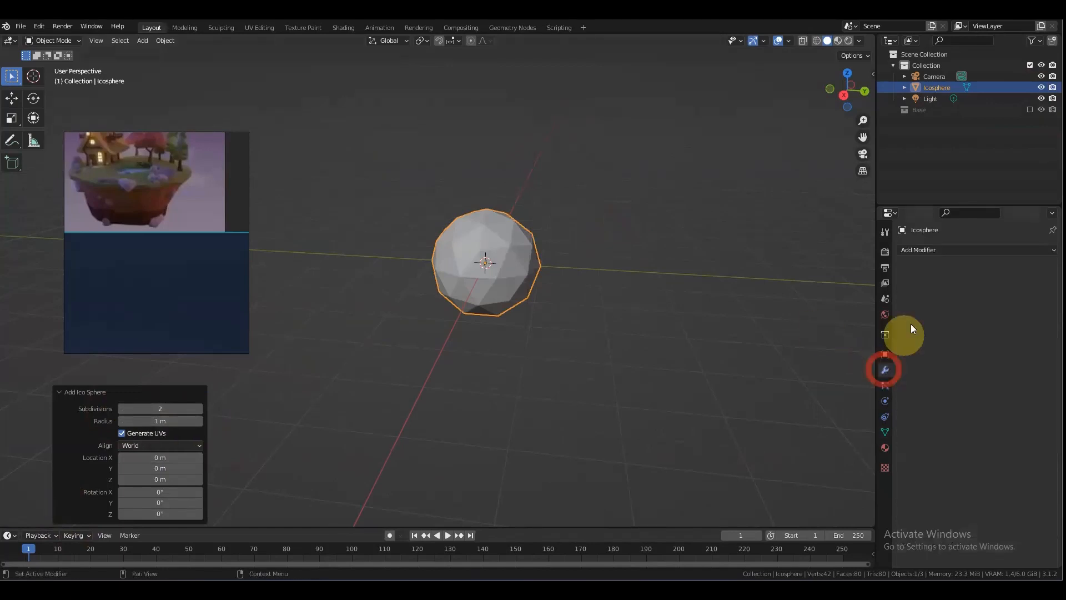
{"action": "left_click", "coordinate": [943, 249]}
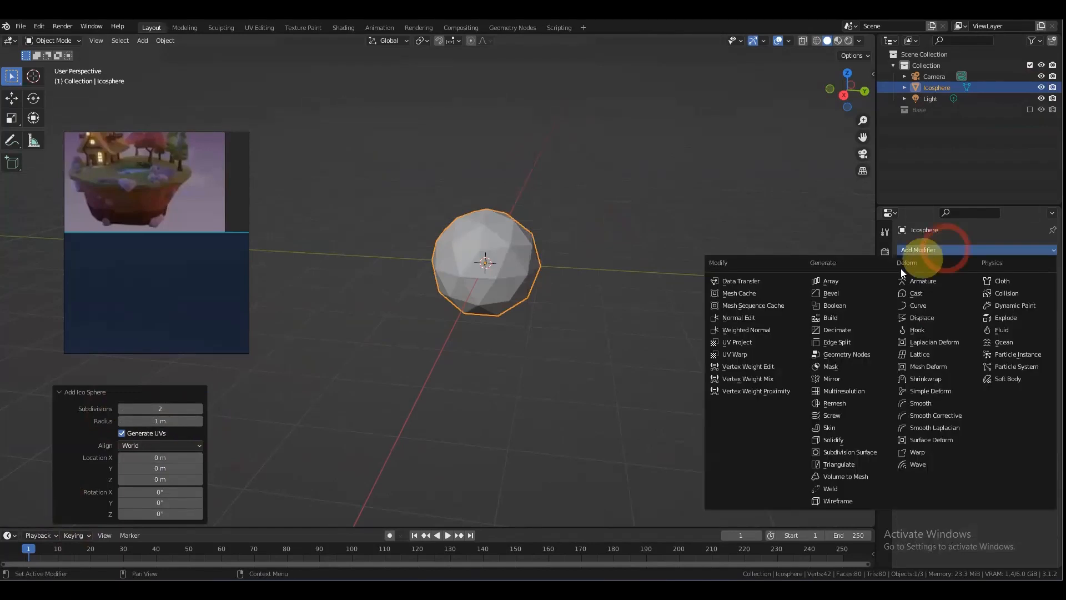
{"action": "left_click", "coordinate": [864, 330]}
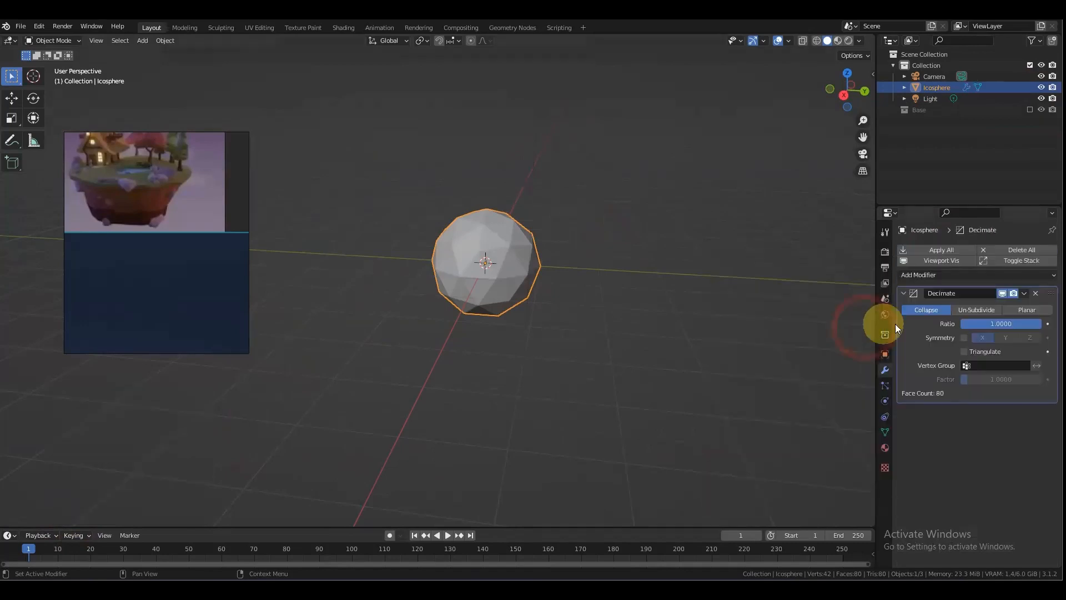
{"action": "left_click", "coordinate": [986, 309]}
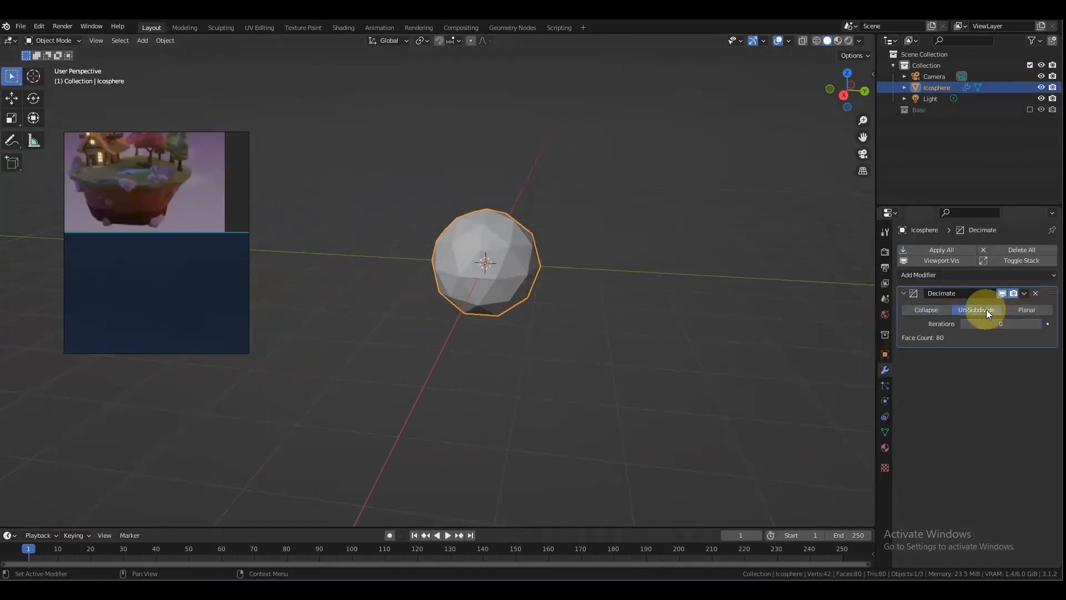
{"action": "left_click", "coordinate": [1035, 293]}
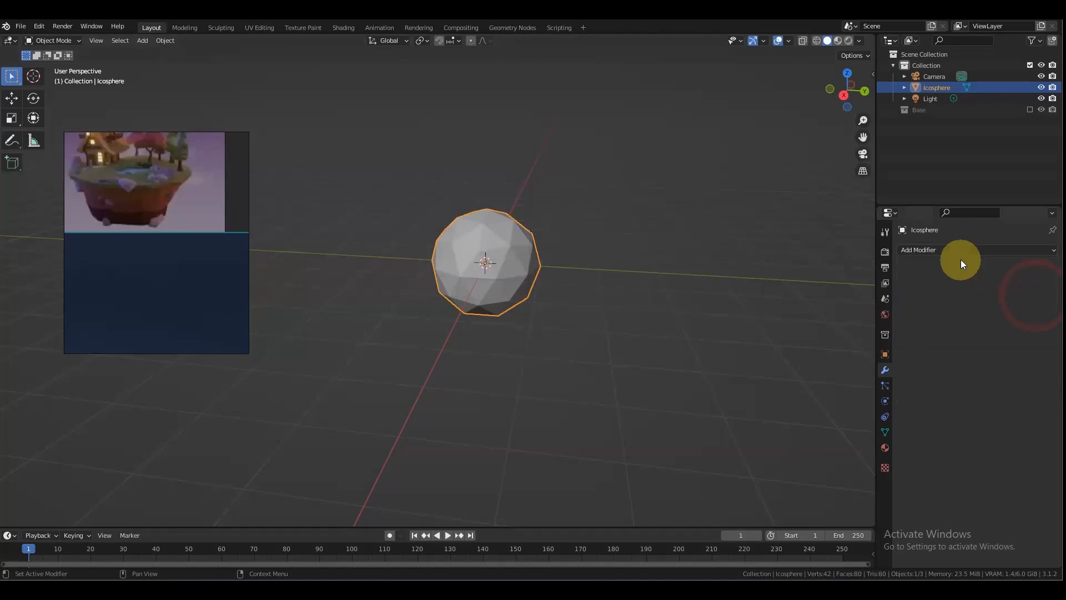
Step: Add a Remesh modifier to the ico sphere and compare the remeshed surface with the original mesh in Edit Mode
{"action": "double_click", "coordinate": [952, 251]}
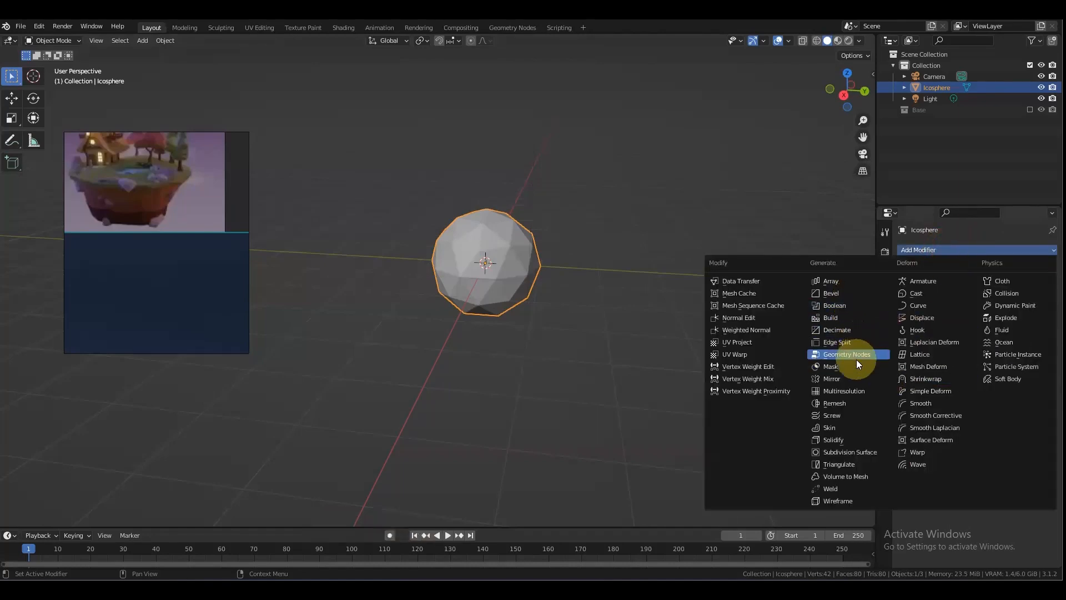
{"action": "left_click", "coordinate": [866, 404]}
{"action": "scroll", "coordinate": [566, 323], "scroll_direction": "up", "scroll_amount": 3}
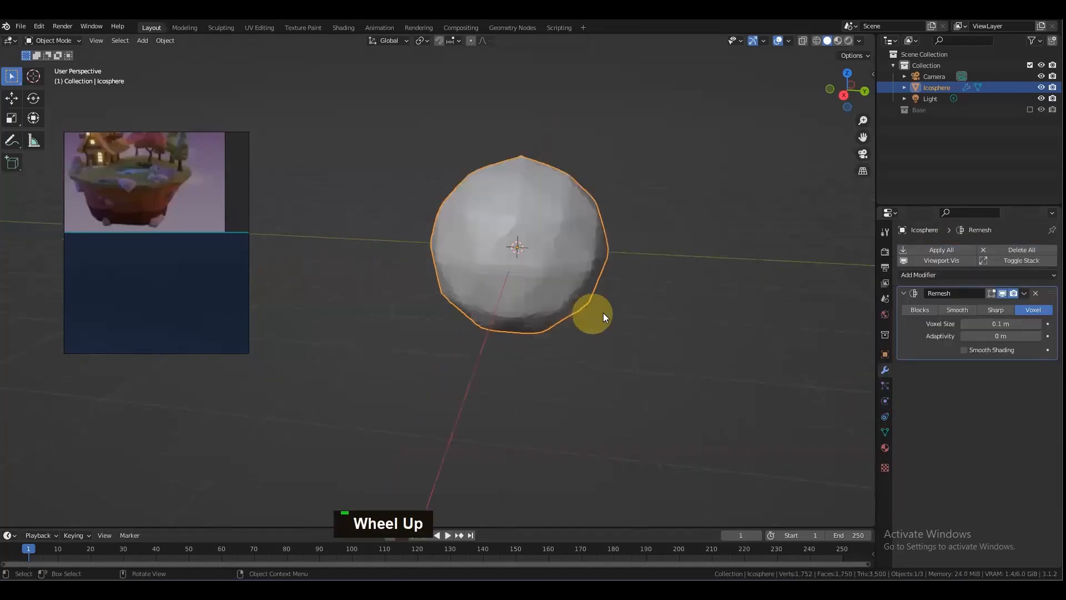
{"action": "left_click_drag", "start_coordinate": [642, 302], "coordinate": [628, 358], "text": "alt+shift"}
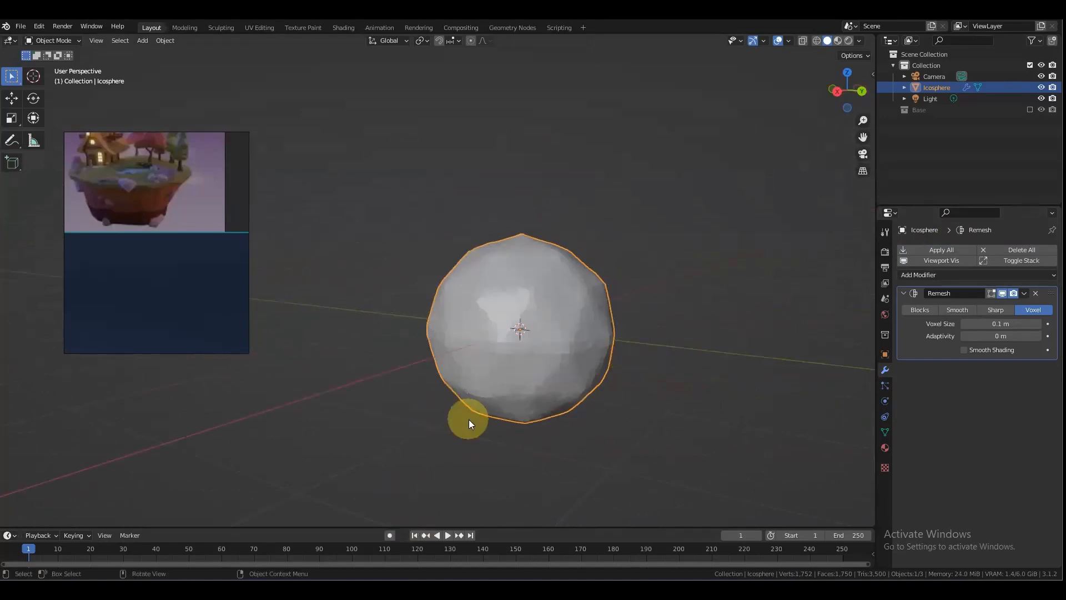
{"action": "key", "text": "Tab"}
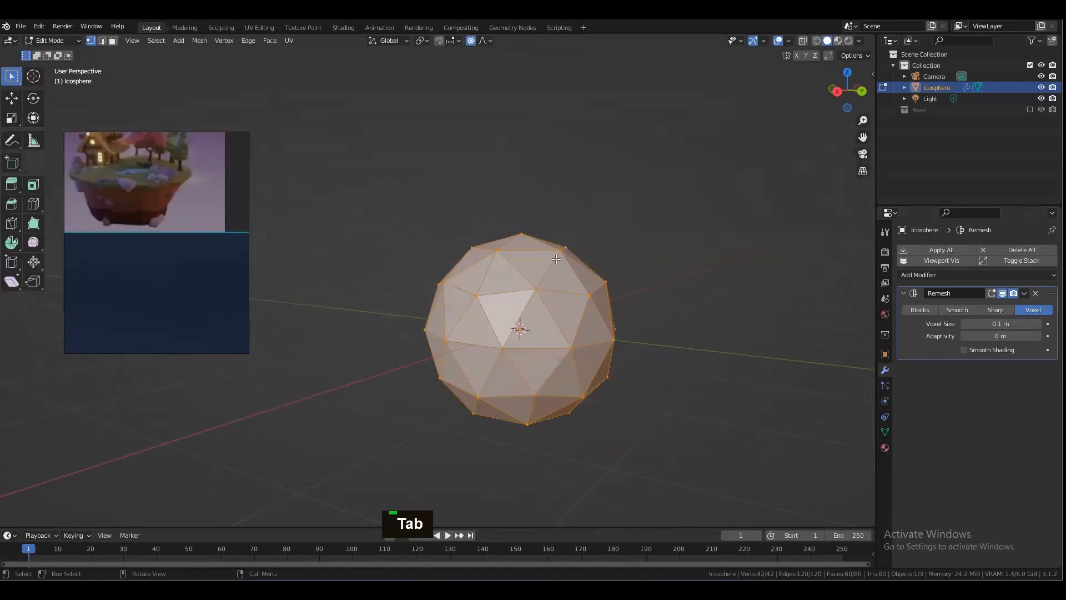
{"action": "key", "text": "Tab"}
{"action": "scroll", "coordinate": [552, 314], "scroll_direction": "up", "scroll_amount": 2}
{"action": "left_click_drag", "start_coordinate": [584, 315], "coordinate": [546, 322], "text": "alt"}
{"action": "scroll", "coordinate": [611, 338], "scroll_direction": "up", "scroll_amount": 2}
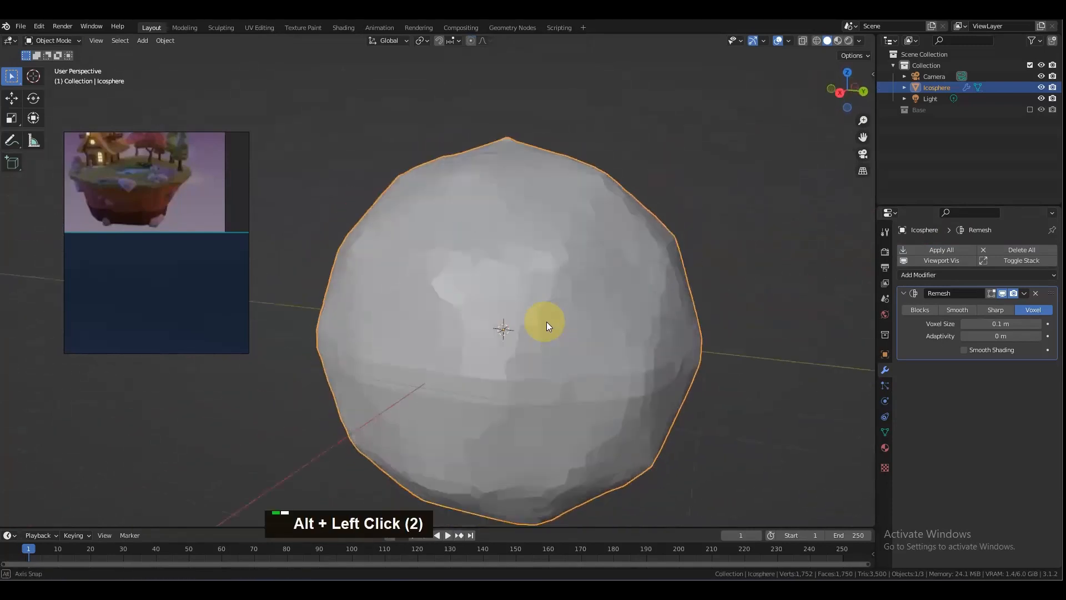
Step: Try applying the Remesh modifier, inspect the resulting topology in Edit Mode, and undo the application
{"action": "left_click", "coordinate": [1024, 293]}
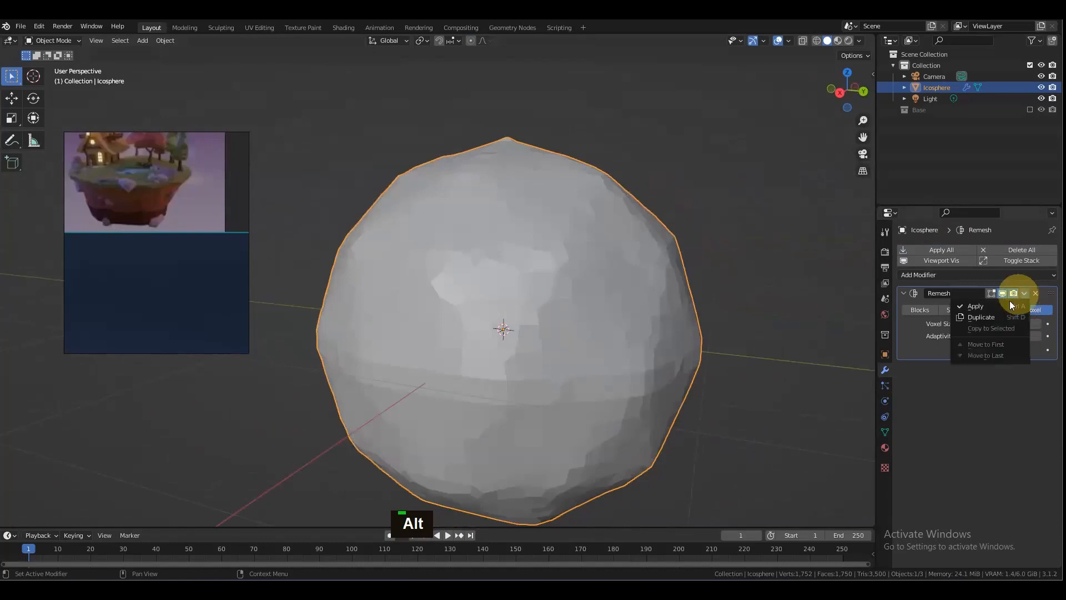
{"action": "left_click", "coordinate": [969, 306]}
{"action": "key", "text": "Tab"}
{"action": "scroll", "coordinate": [636, 291], "scroll_direction": "down", "scroll_amount": 2}
{"action": "left_click_drag", "start_coordinate": [636, 294], "coordinate": [633, 316], "text": "alt"}
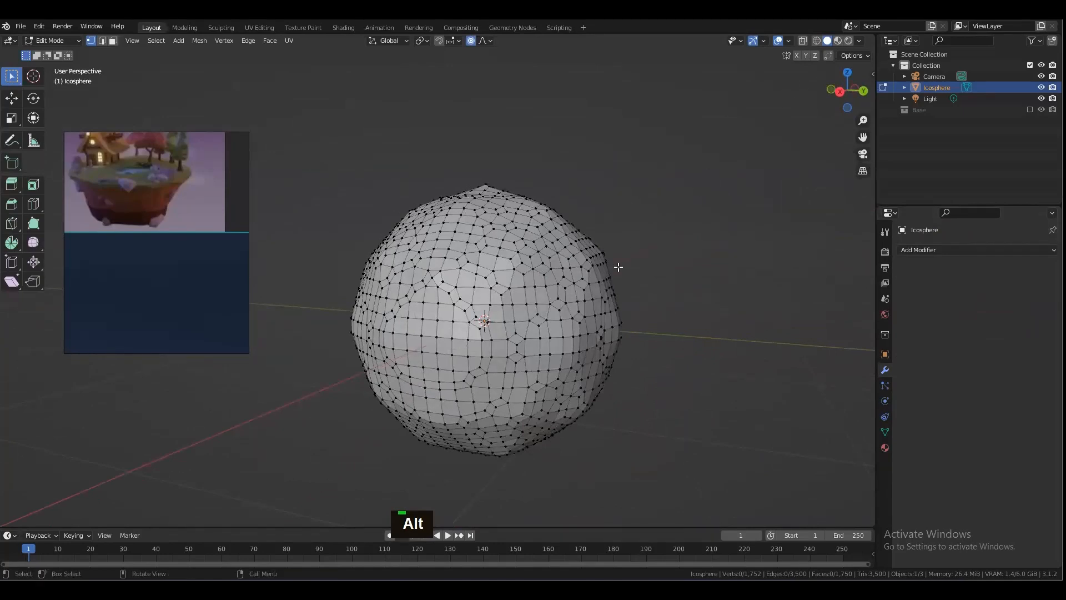
{"action": "key", "text": "ctrl+z"}
{"action": "key", "text": "ctrl+z"}
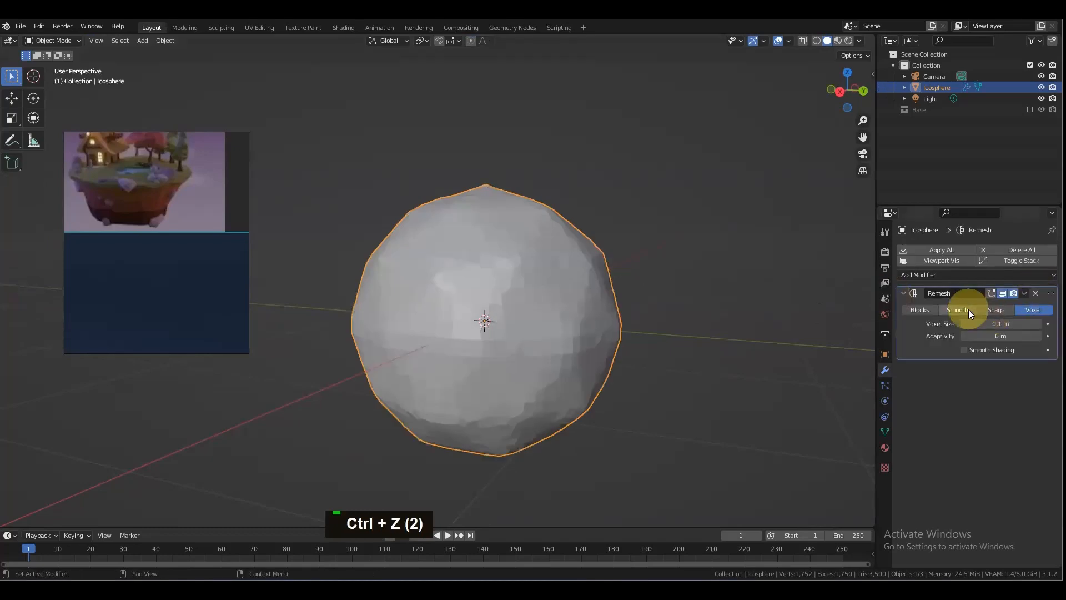
Step: Switch the Remesh modifier to Smooth mode and try octree depths between 1 and 6, ending at 2
{"action": "left_click", "coordinate": [968, 310]}
{"action": "left_click", "coordinate": [1016, 325]}
{"action": "left_click", "coordinate": [935, 333]}
{"action": "left_click", "coordinate": [1037, 324]}
{"action": "left_click", "coordinate": [1038, 324]}
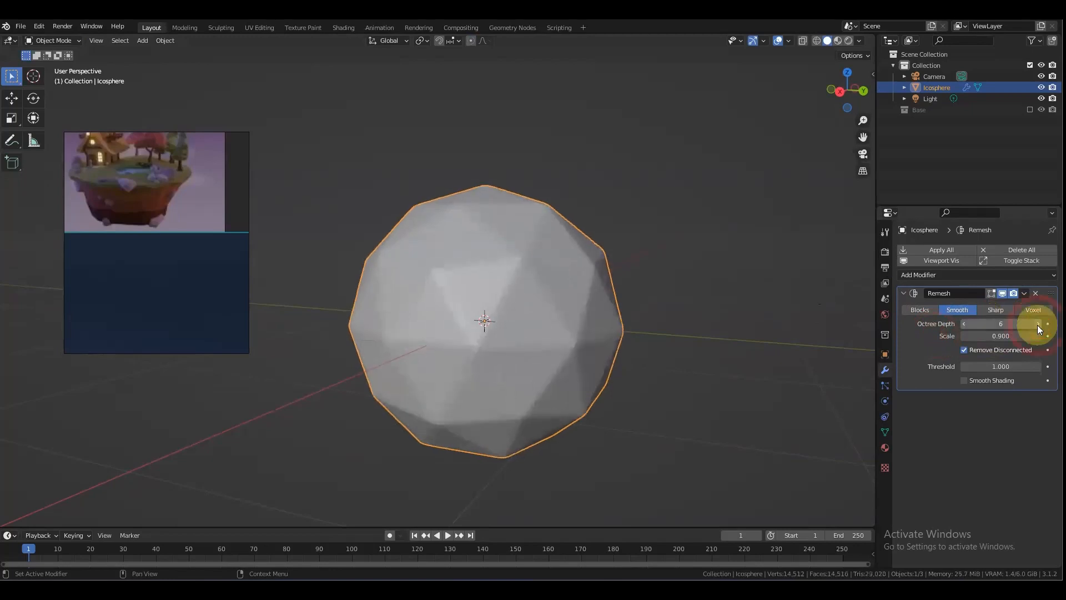
{"action": "double_click", "coordinate": [965, 324]}
{"action": "left_click", "coordinate": [966, 323]}
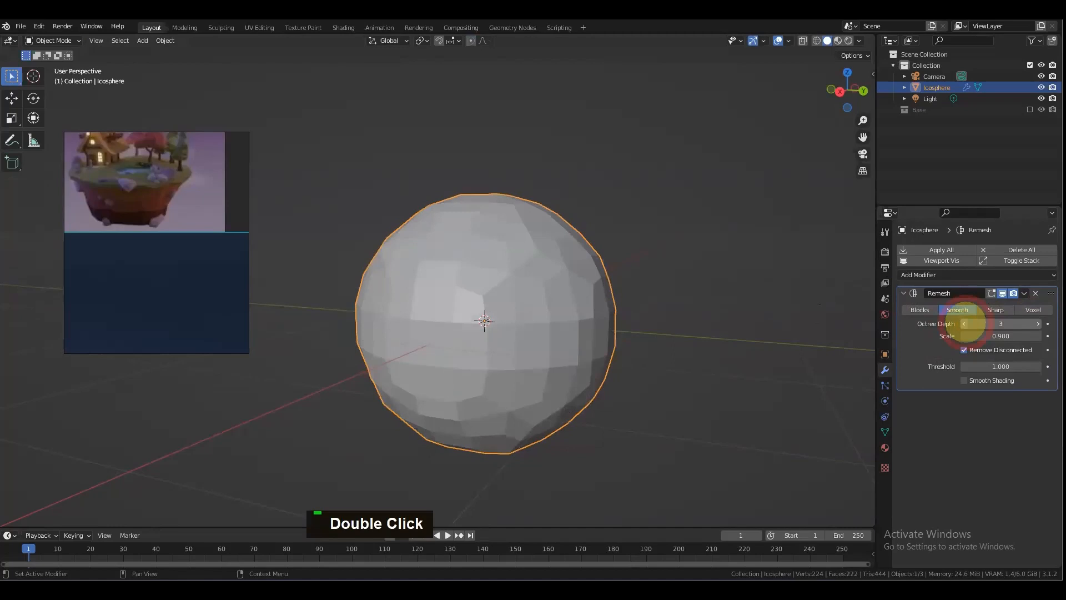
{"action": "left_click", "coordinate": [966, 324]}
{"action": "left_click", "coordinate": [966, 324]}
{"action": "left_click", "coordinate": [1037, 324]}
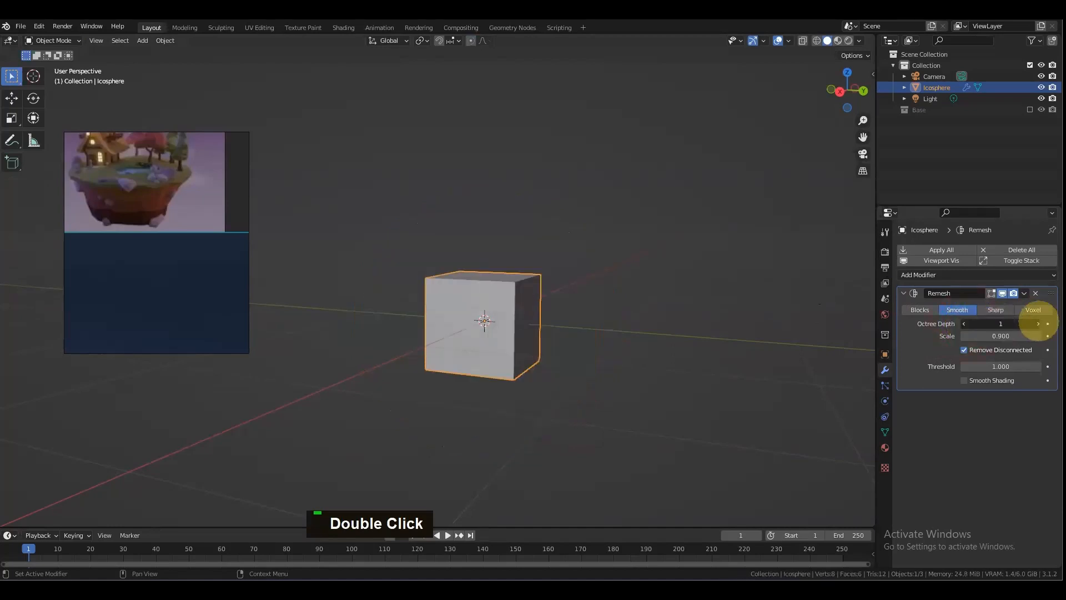
{"action": "left_click_drag", "start_coordinate": [1023, 333], "coordinate": [1038, 336]}
{"action": "right_click", "coordinate": [1039, 336]}
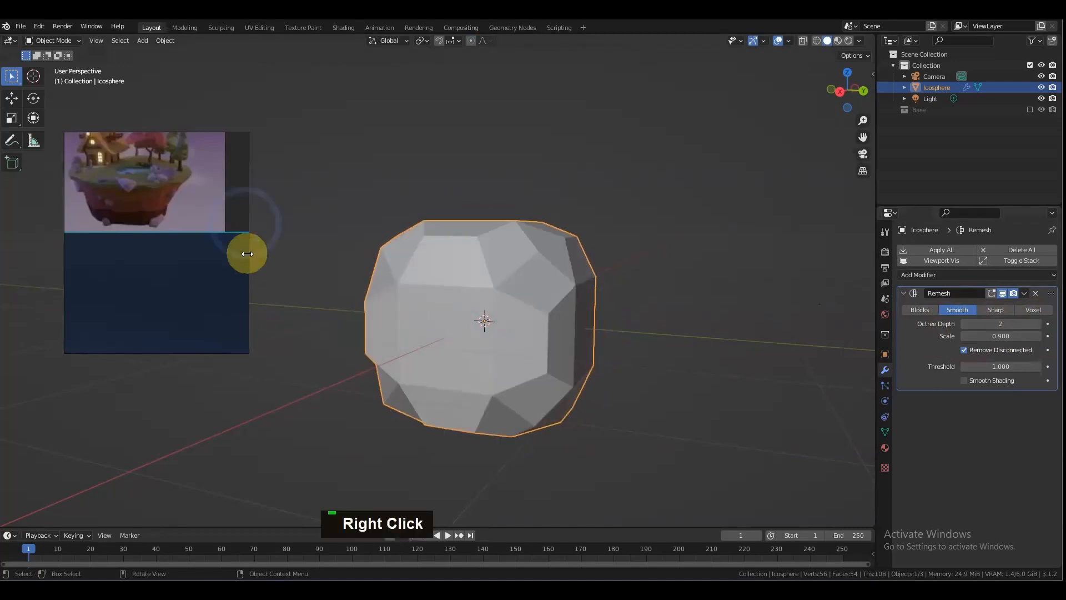
Step: Try the Remesh modifier's Blocks and Sharp modes, setting Sharp to octree depth 2 and scale 0.862
{"action": "left_click", "coordinate": [920, 308]}
{"action": "left_click_drag", "start_coordinate": [593, 334], "coordinate": [571, 334], "text": "alt"}
{"action": "left_click", "coordinate": [1000, 310]}
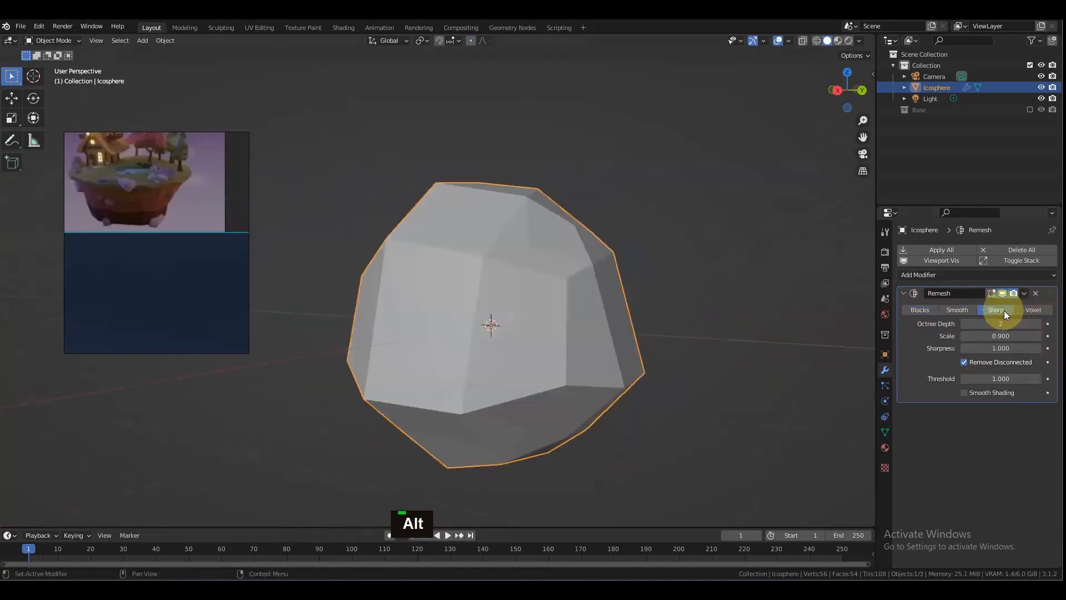
{"action": "left_click", "coordinate": [1038, 324]}
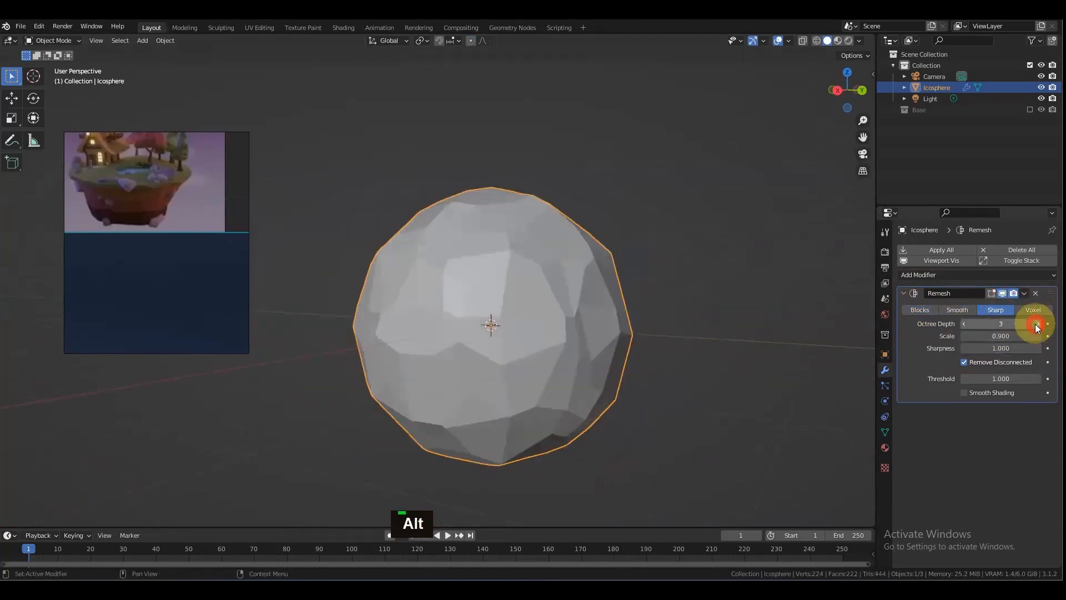
{"action": "left_click", "coordinate": [964, 323]}
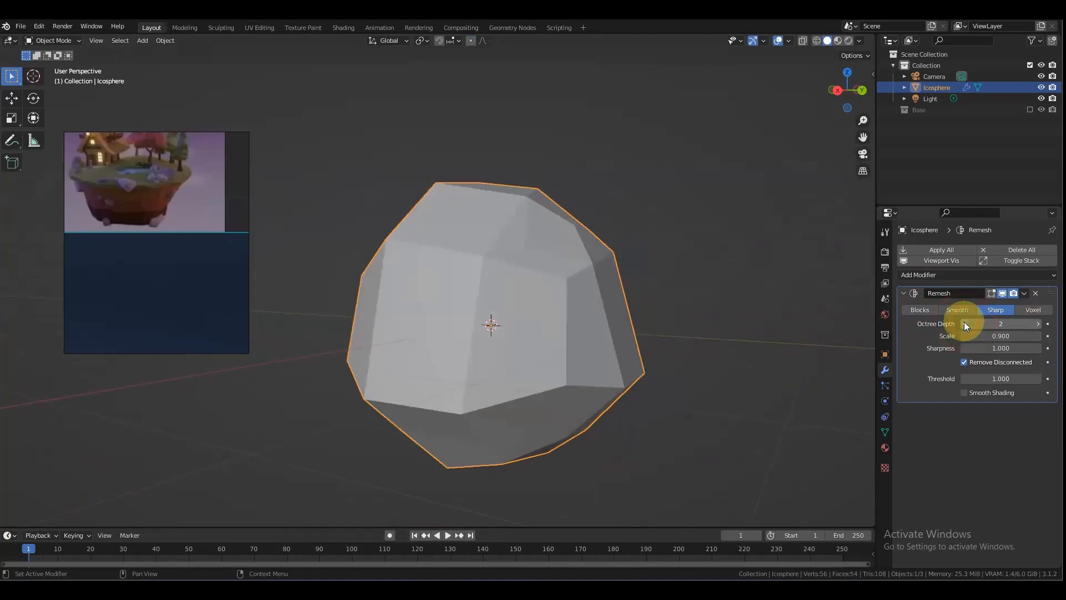
{"action": "mouse_move", "coordinate": [994, 336]}
{"action": "left_mouse_down"}
{"action": "mouse_move", "coordinate": [1027, 336]}
{"action": "mouse_move", "coordinate": [948, 336]}
{"action": "mouse_move", "coordinate": [971, 336]}
{"action": "mouse_move", "coordinate": [981, 350]}
{"action": "left_mouse_up"}
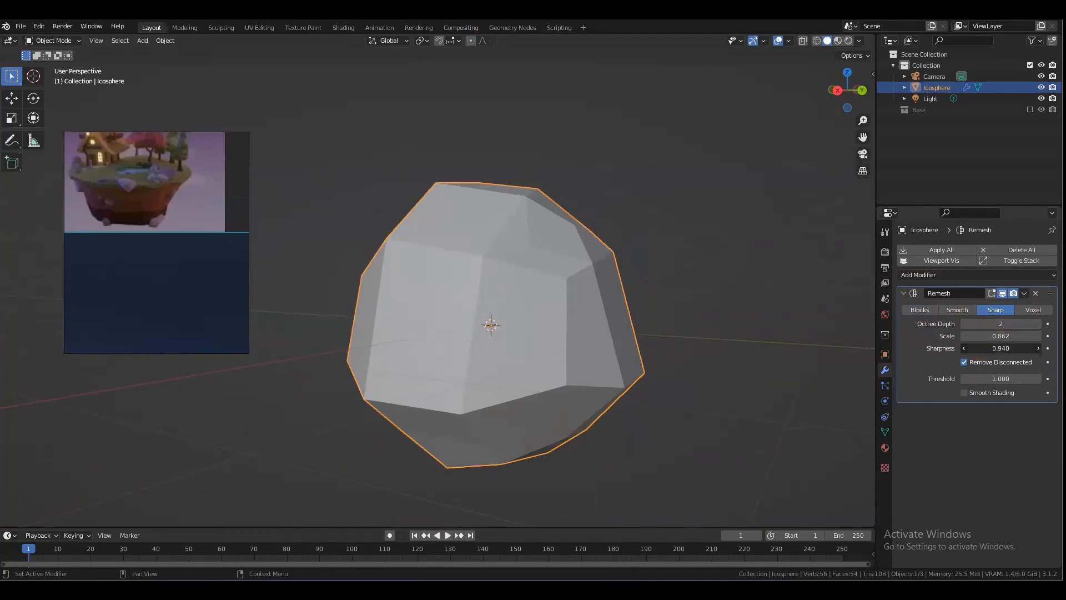
{"action": "right_click", "coordinate": [1000, 348]}
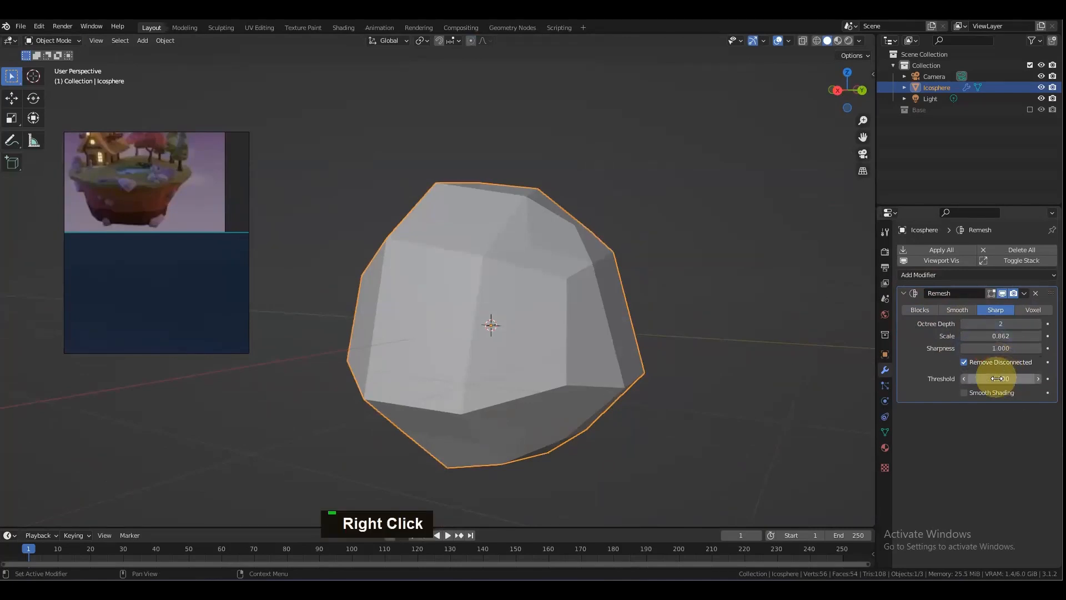
Step: Switch the Remesh modifier back to Voxel mode, coarsen the voxels, and enter 0 as the voxel size
{"action": "left_click", "coordinate": [1029, 309]}
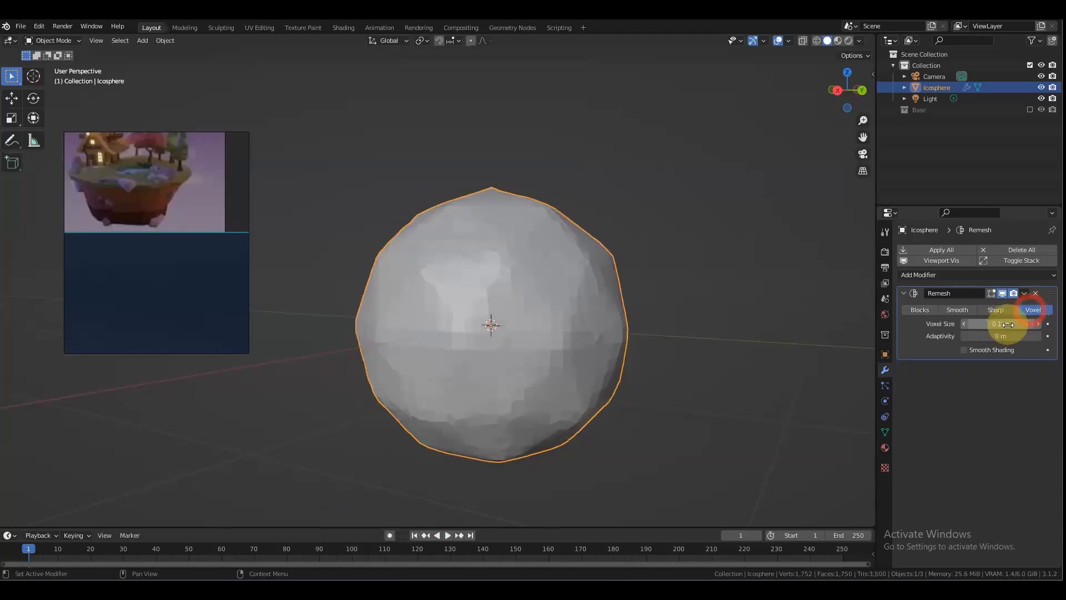
{"action": "left_click_drag", "start_coordinate": [1006, 324], "coordinate": [1056, 324]}
{"action": "left_click_drag", "start_coordinate": [615, 526], "coordinate": [614, 429]}
{"action": "left_click", "coordinate": [1006, 322]}
{"action": "type", "text": "0"}
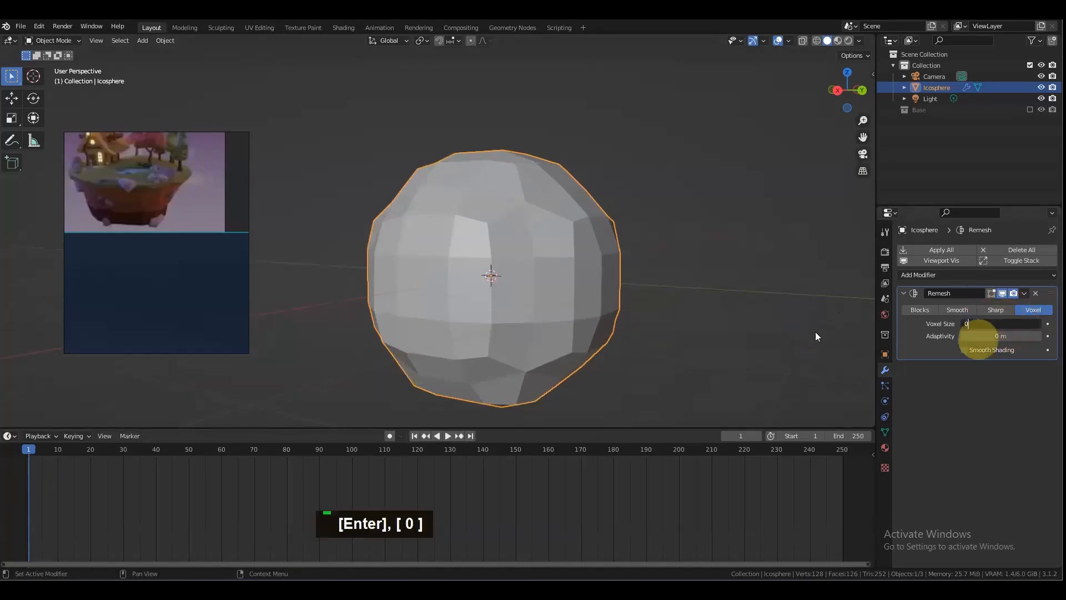
{"action": "left_click", "coordinate": [980, 382]}
{"action": "key", "text": "Return"}
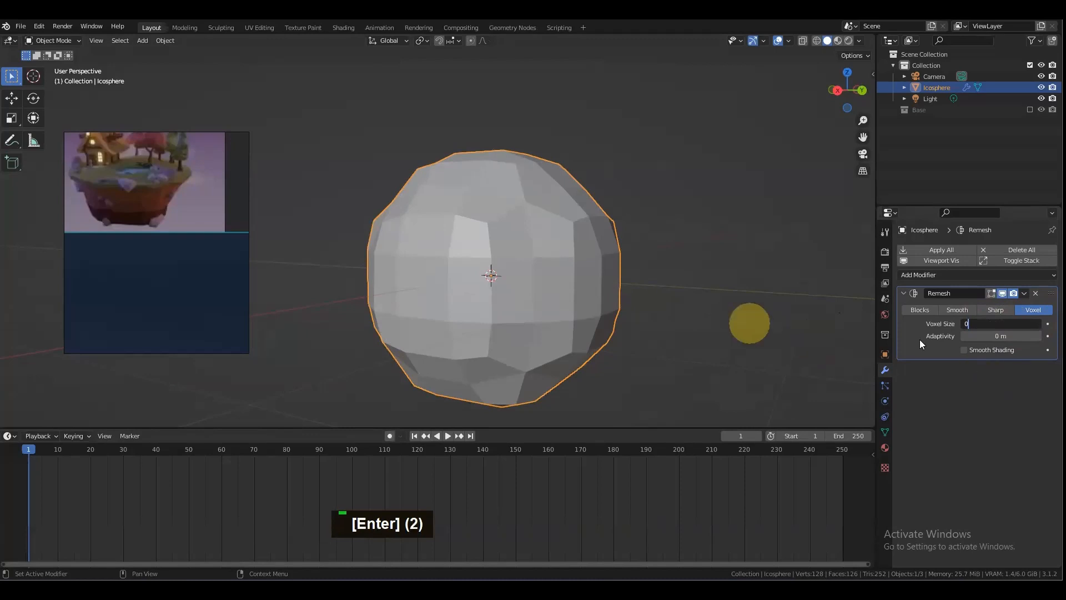
{"action": "left_click", "coordinate": [977, 323]}
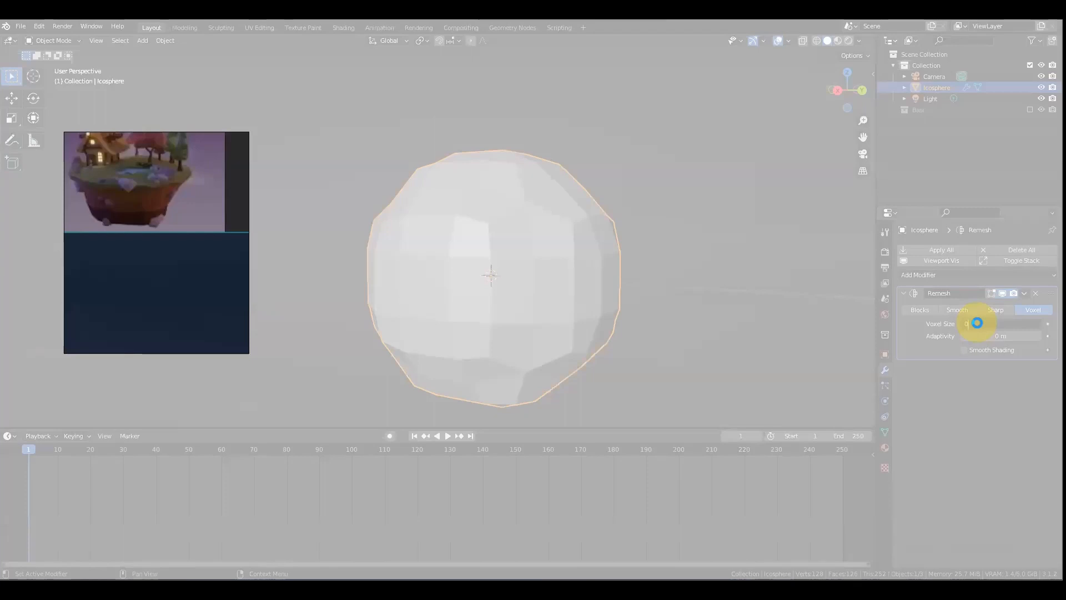
{"action": "left_click", "coordinate": [976, 323]}
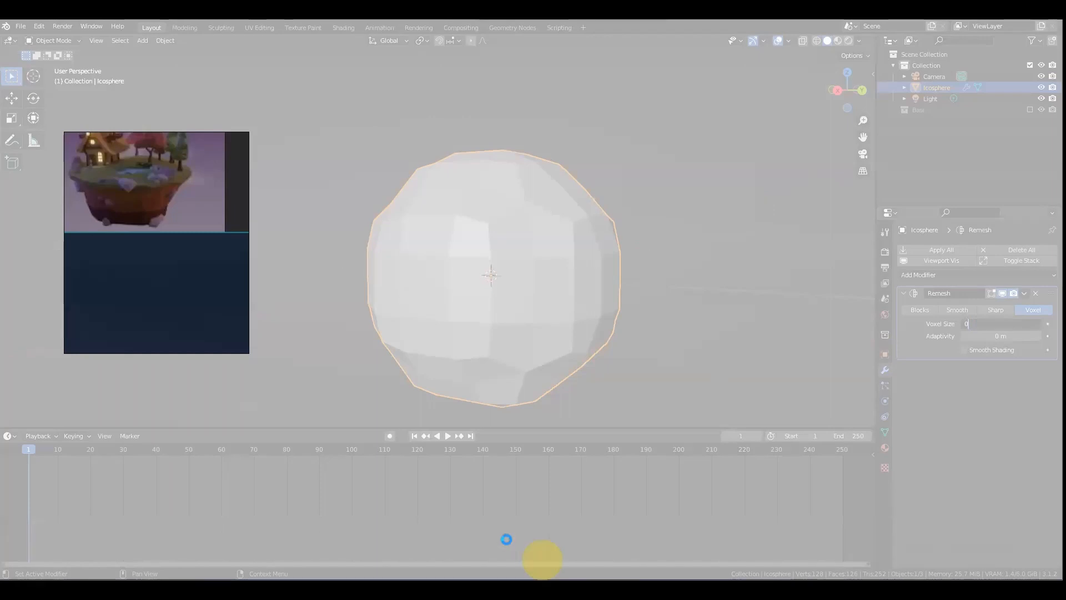
Step: Open Windows Task Manager to deal with the unresponsive Blender window
{"action": "right_click", "coordinate": [496, 529]}
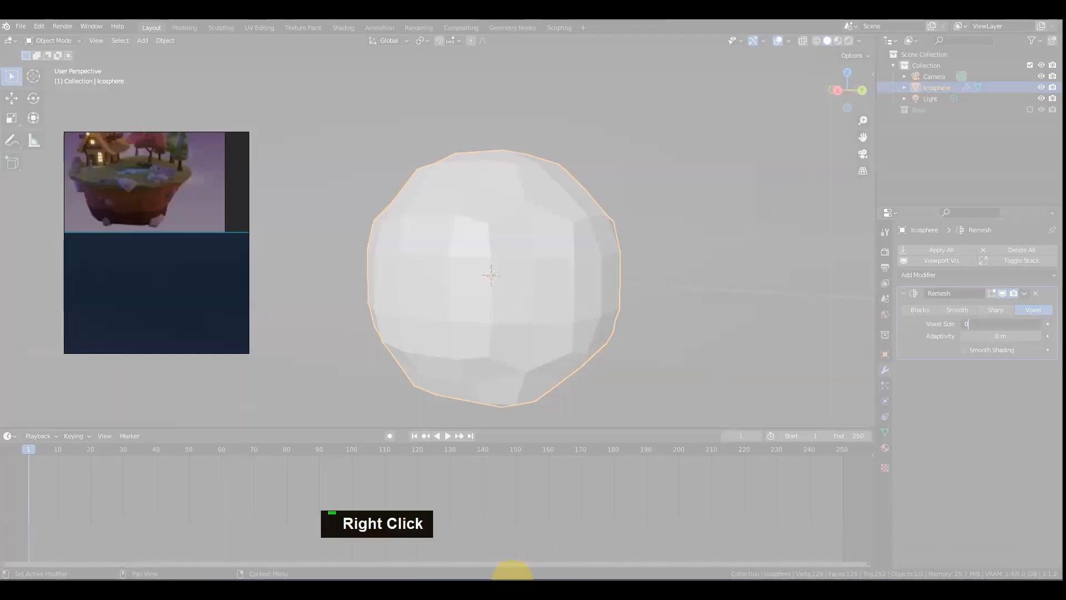
{"action": "right_click", "coordinate": [370, 592]}
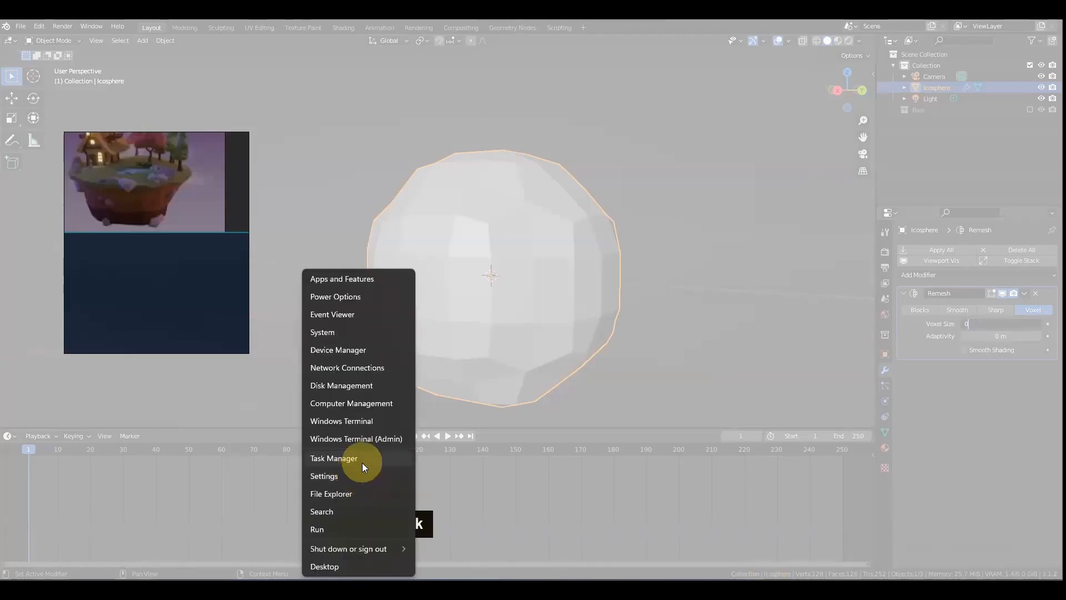
{"action": "left_click", "coordinate": [362, 458]}
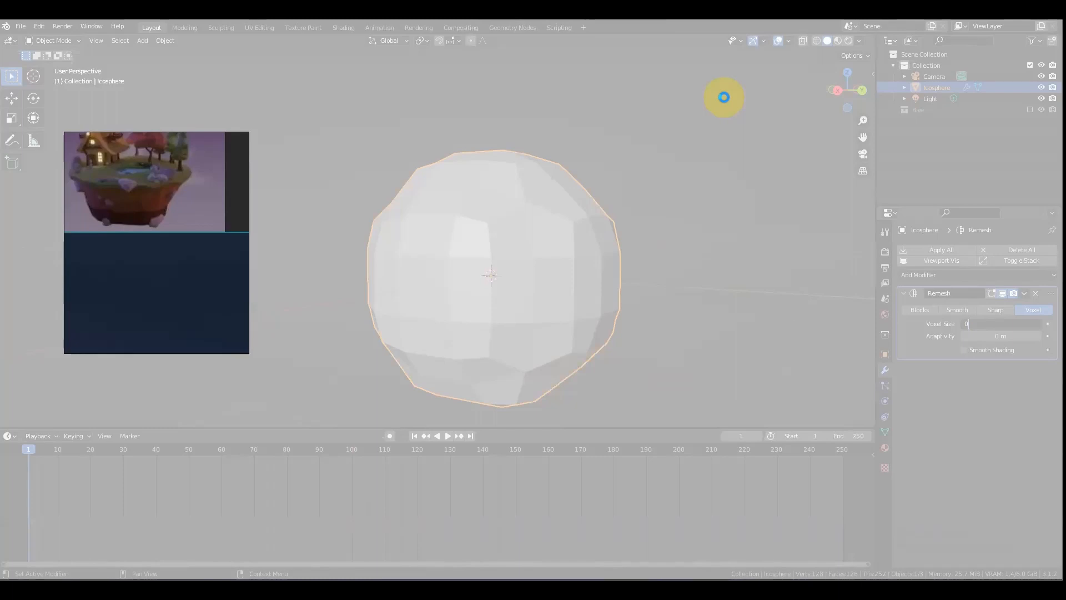
{"action": "left_click", "coordinate": [724, 97]}
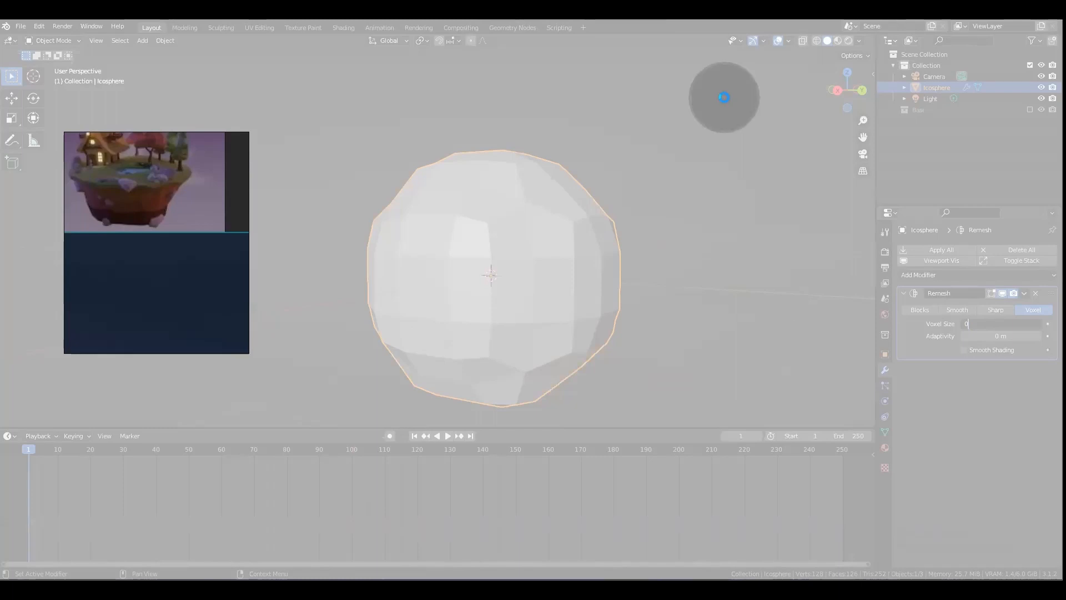
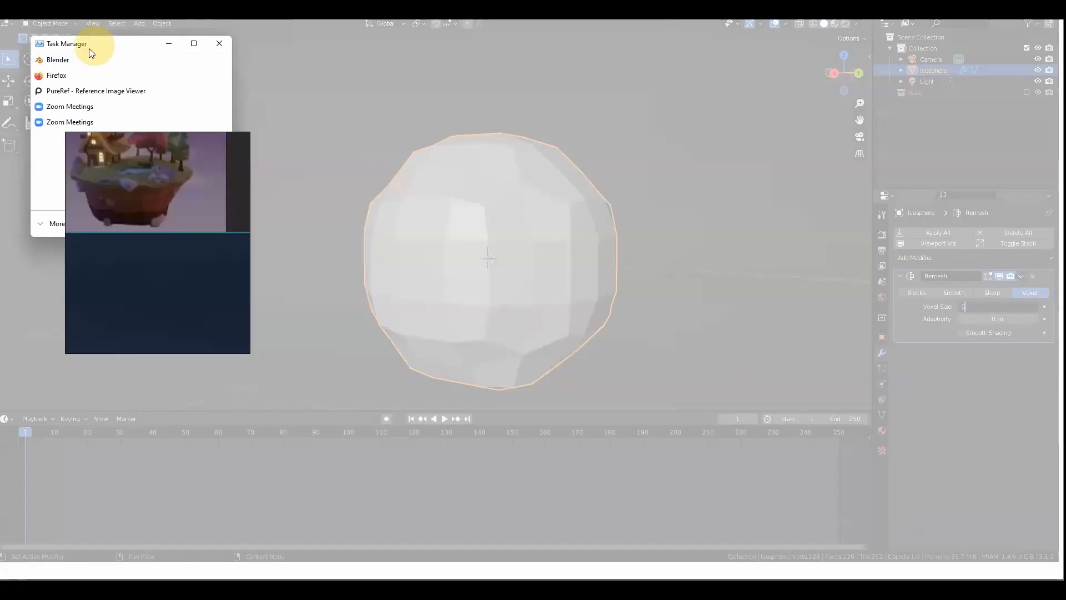
Step: End the frozen Blender task in Task Manager and relaunch Blender
{"action": "left_click_drag", "start_coordinate": [87, 45], "coordinate": [683, 152]}
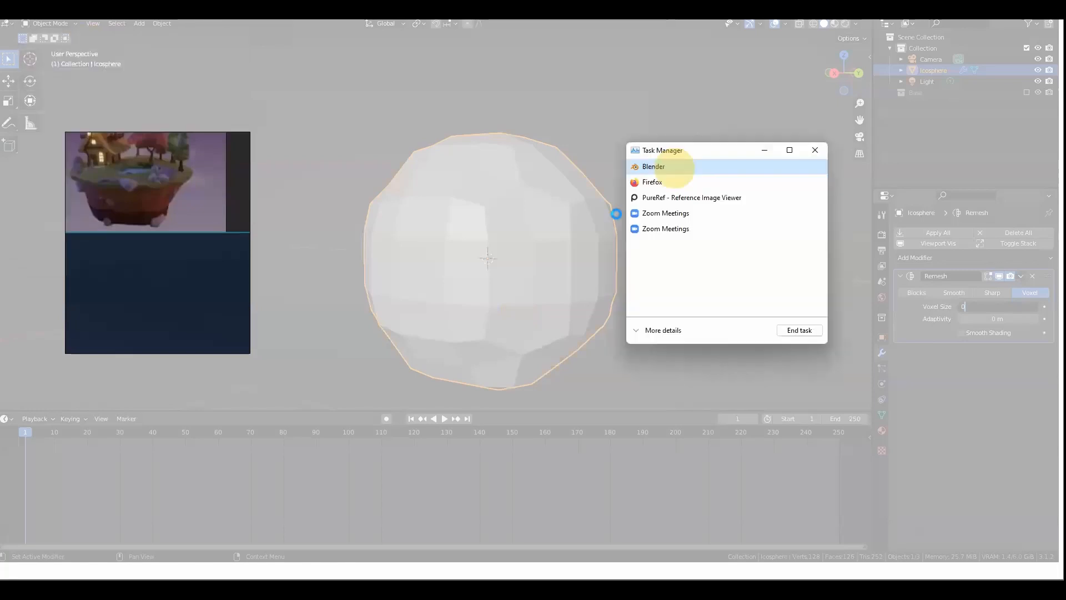
{"action": "left_click", "coordinate": [784, 331]}
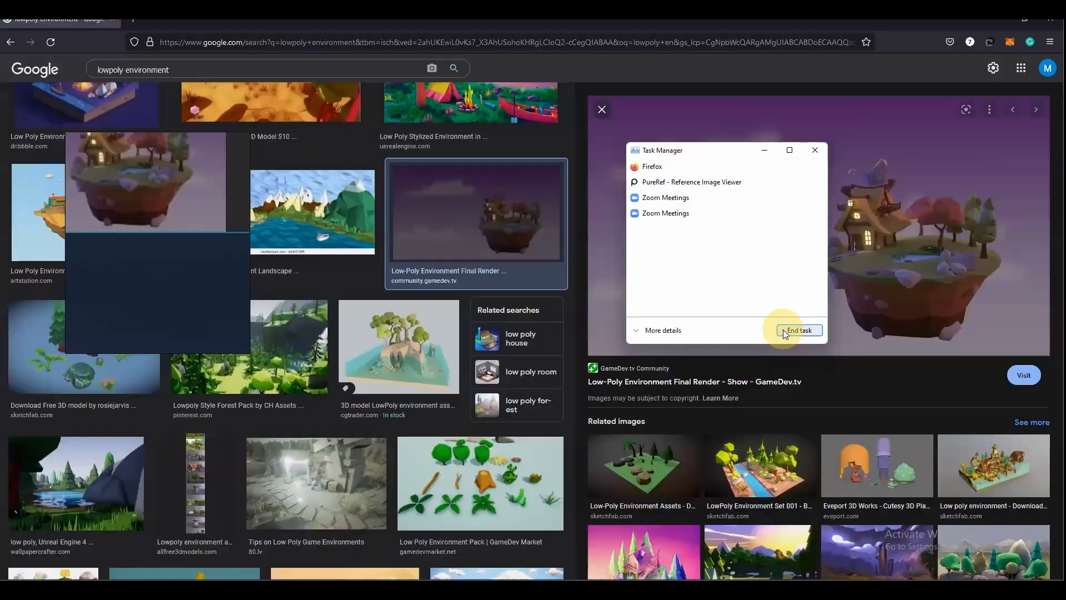
{"action": "left_click", "coordinate": [573, 518]}
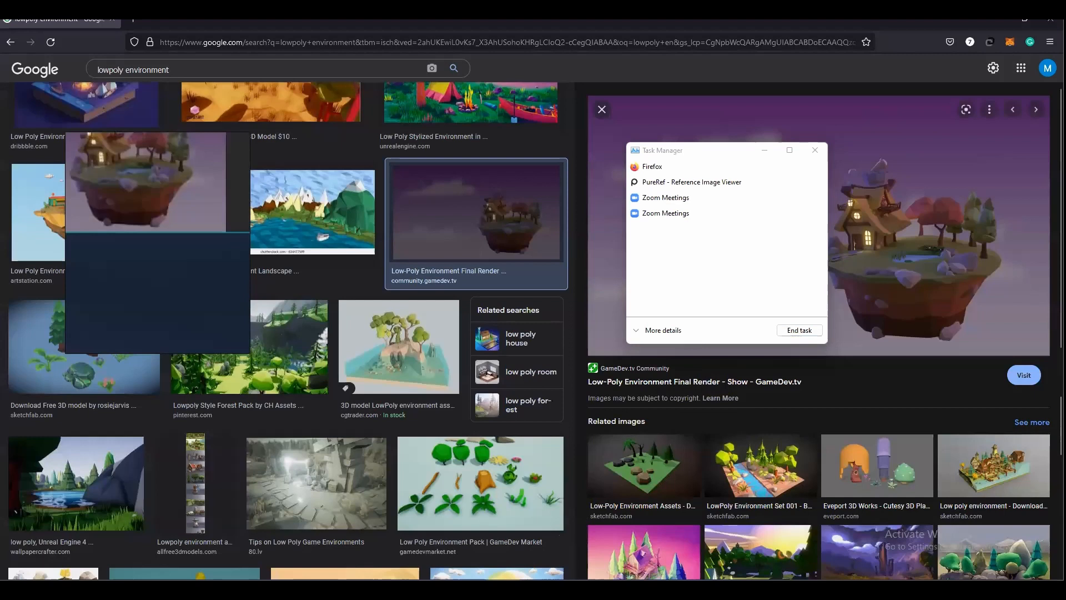
{"action": "left_click", "coordinate": [815, 152]}
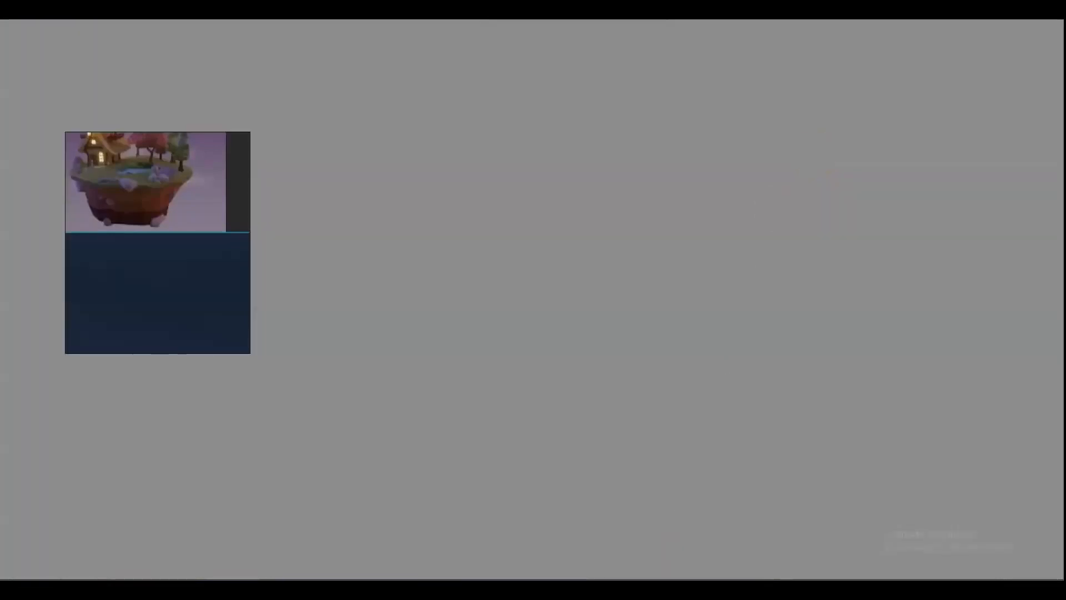
{"action": "left_click", "coordinate": [814, 152]}
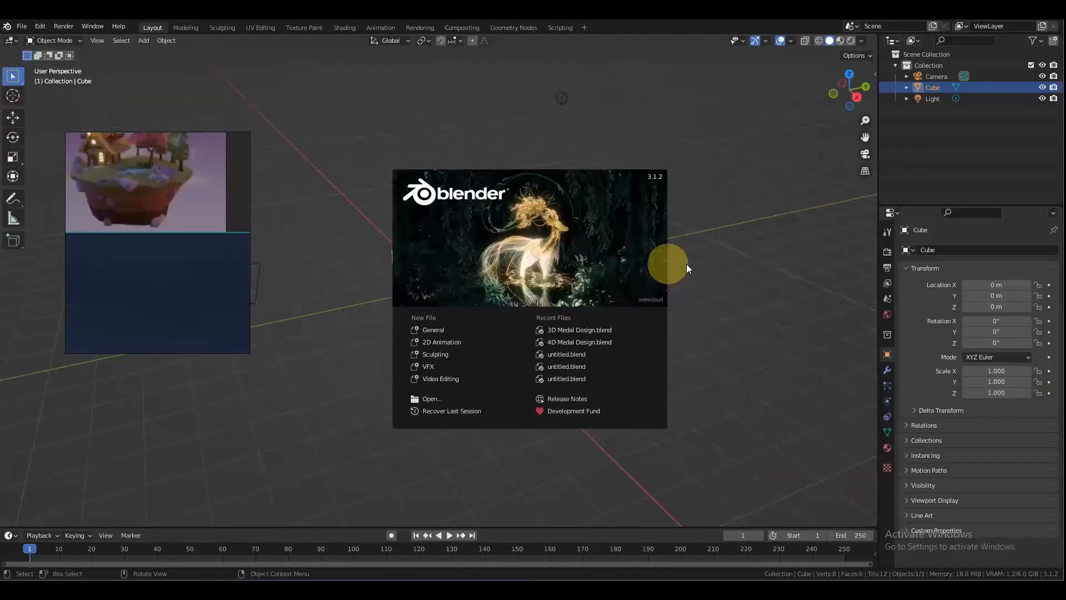
Step: Recover the auto-saved file 8728_autosave.blend
{"action": "left_click", "coordinate": [688, 325]}
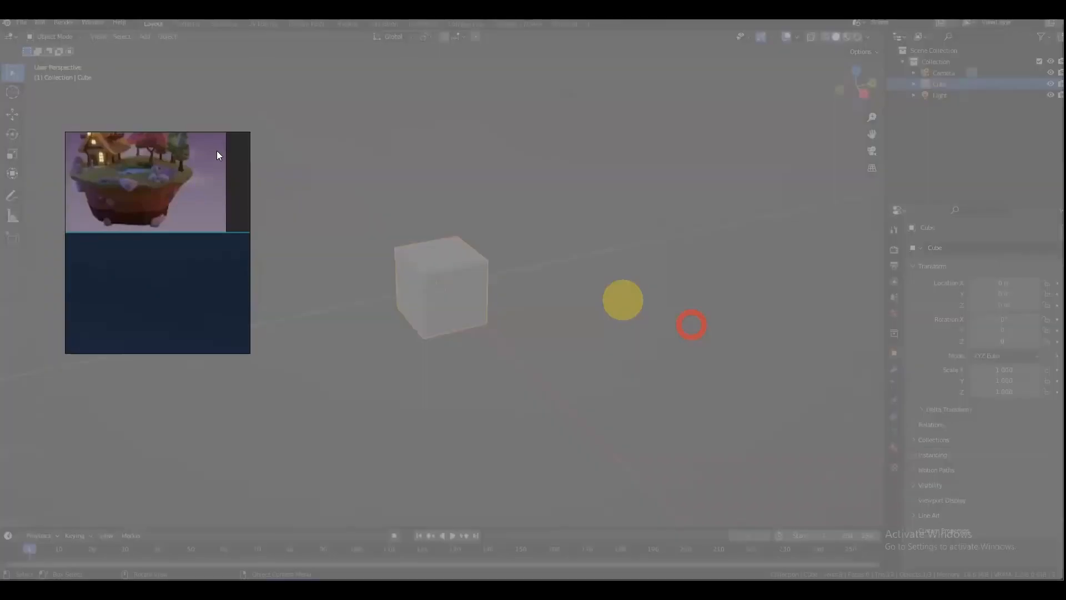
{"action": "left_click", "coordinate": [21, 26]}
{"action": "left_click", "coordinate": [21, 26]}
{"action": "left_click", "coordinate": [21, 26]}
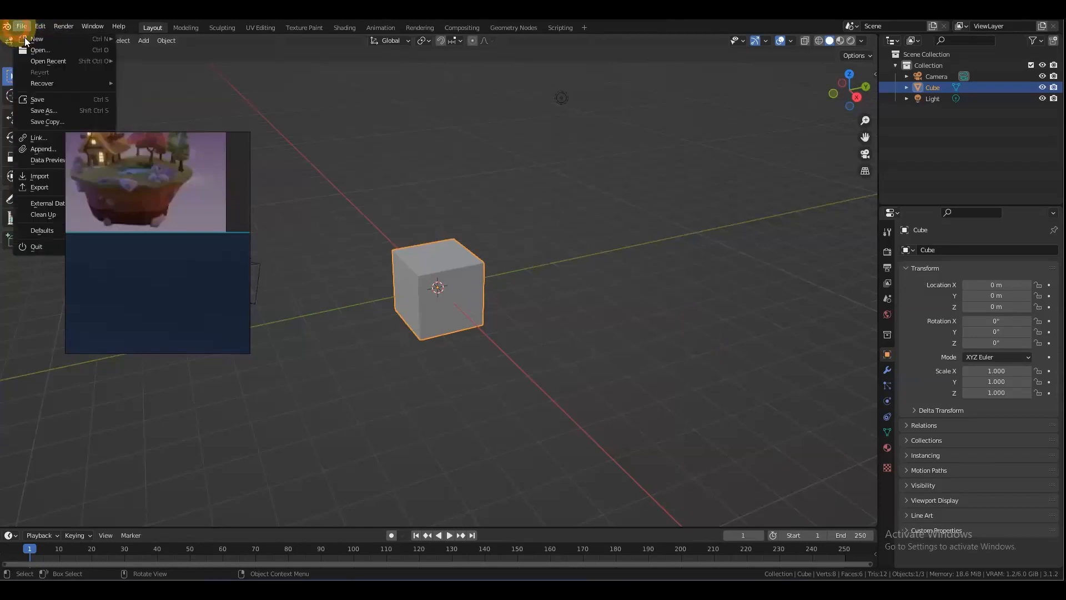
{"action": "mouse_move", "coordinate": [80, 78]}
{"action": "left_click", "coordinate": [157, 92]}
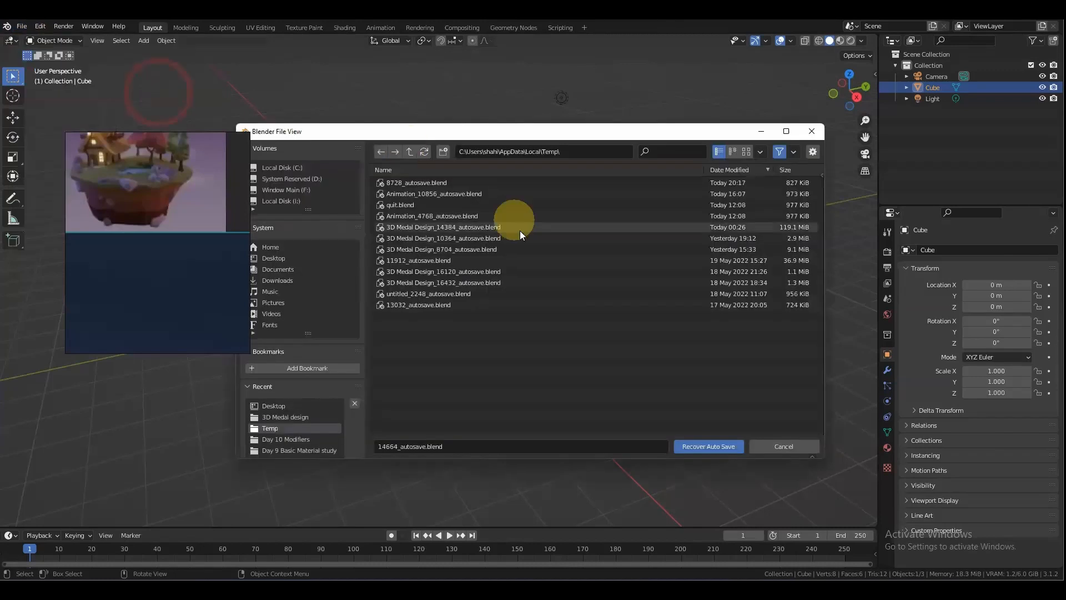
{"action": "double_click", "coordinate": [444, 179]}
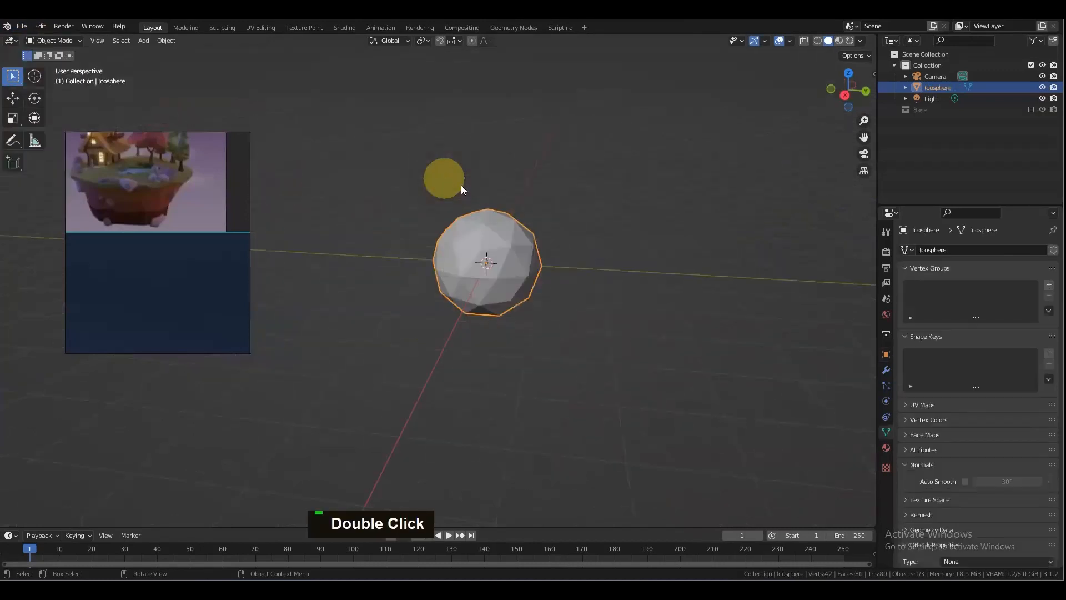
Step: Add a Remesh modifier to the icosphere
{"action": "scroll", "coordinate": [514, 266], "scroll_direction": "down", "scroll_amount": 1}
{"action": "scroll", "coordinate": [522, 272], "scroll_direction": "up", "scroll_amount": 2}
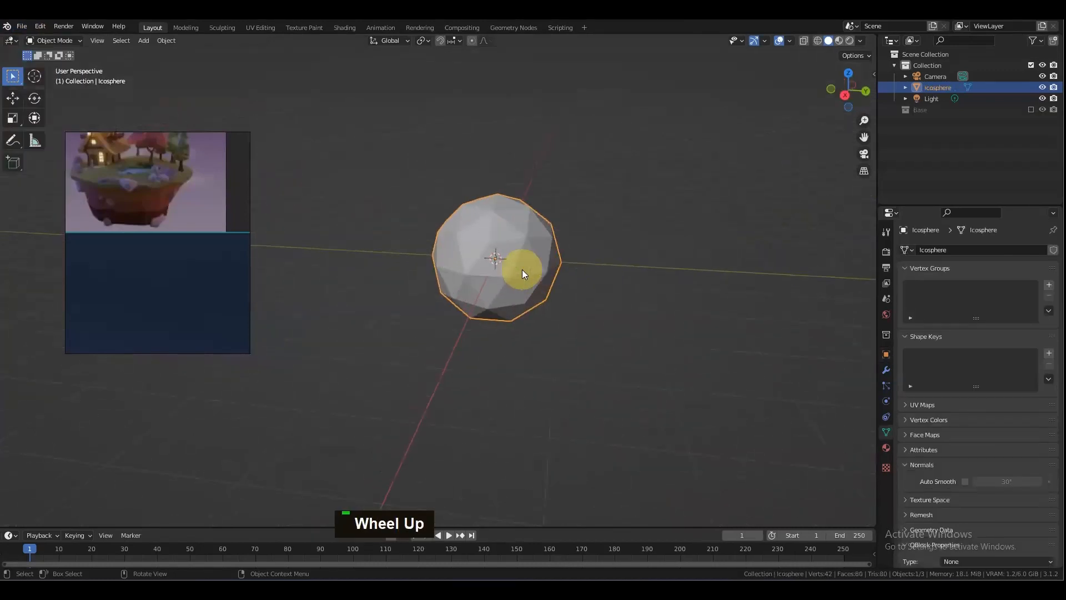
{"action": "scroll", "coordinate": [521, 270], "scroll_direction": "up", "scroll_amount": 1}
{"action": "left_click_drag", "start_coordinate": [555, 275], "coordinate": [518, 274], "text": "alt+shift"}
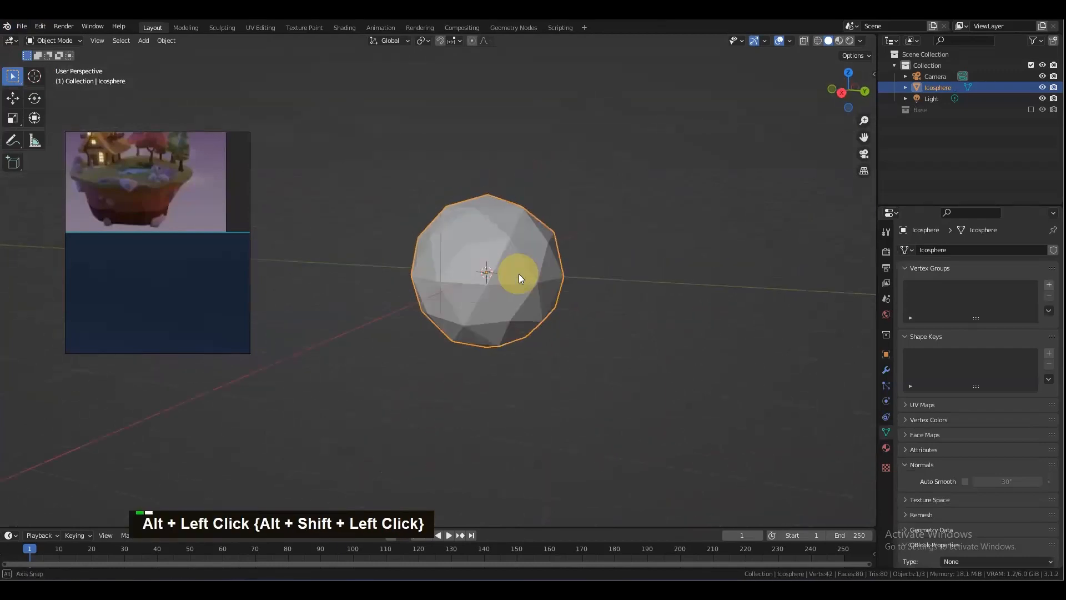
{"action": "left_click", "coordinate": [886, 370]}
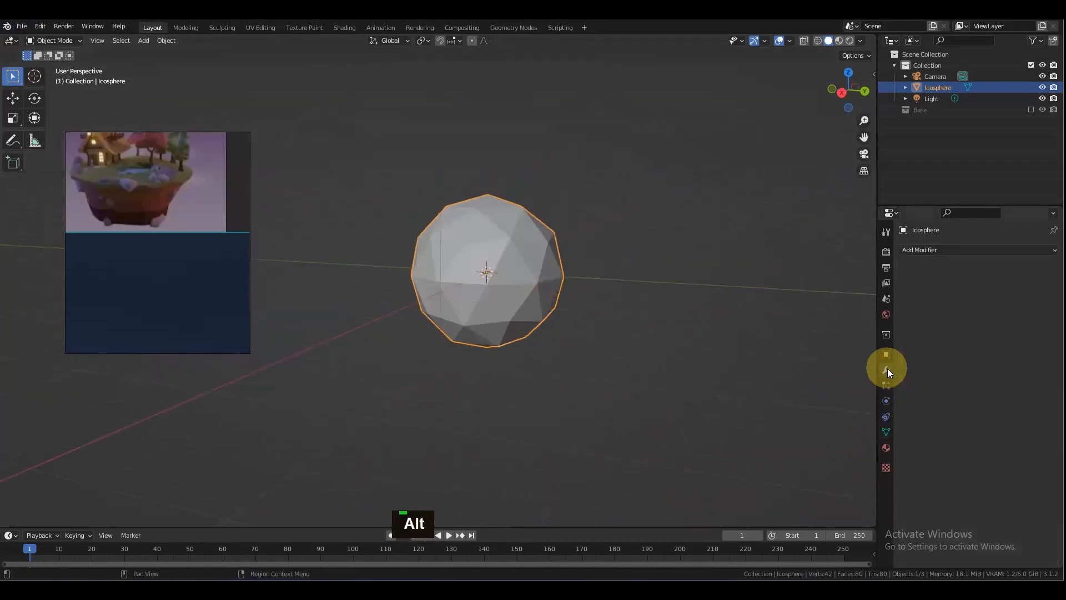
{"action": "double_click", "coordinate": [991, 249]}
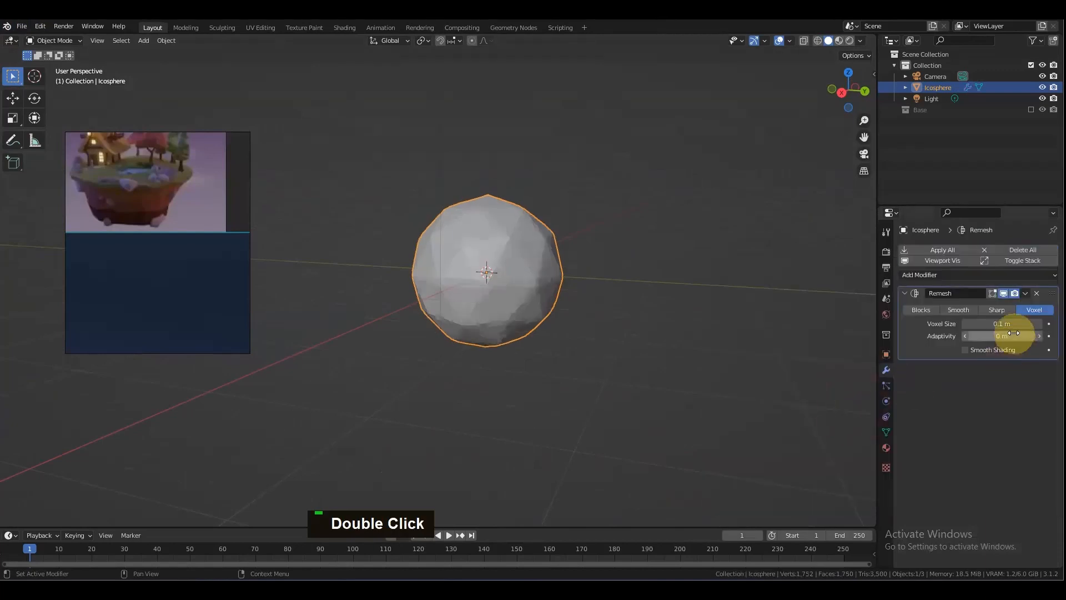
Step: Try a voxel size of 1 m in the icosphere's Remesh modifier
{"action": "double_click", "coordinate": [1002, 324]}
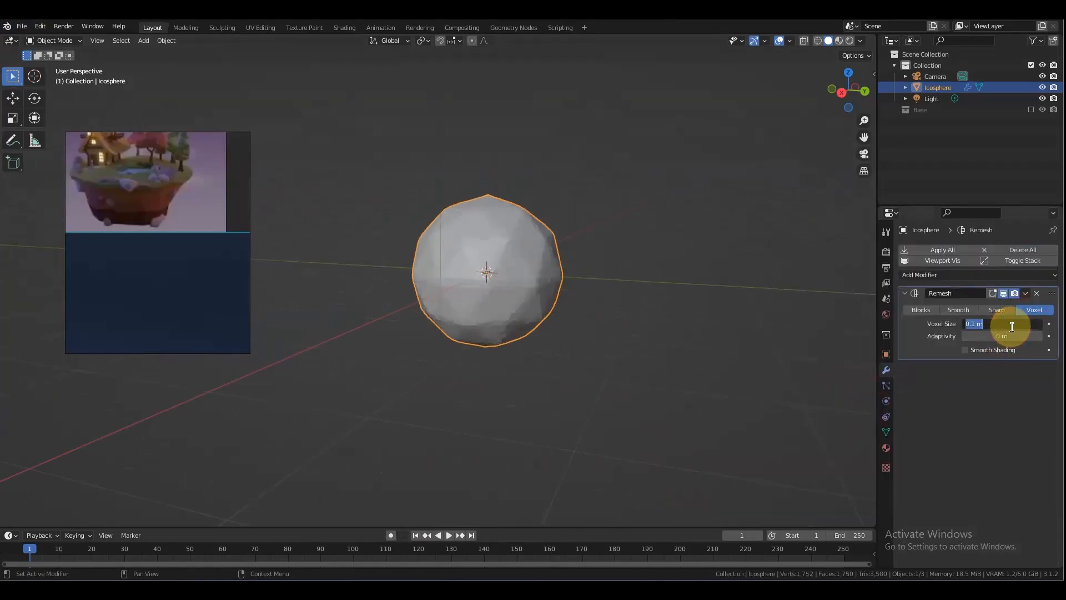
{"action": "type", "text": "1"}
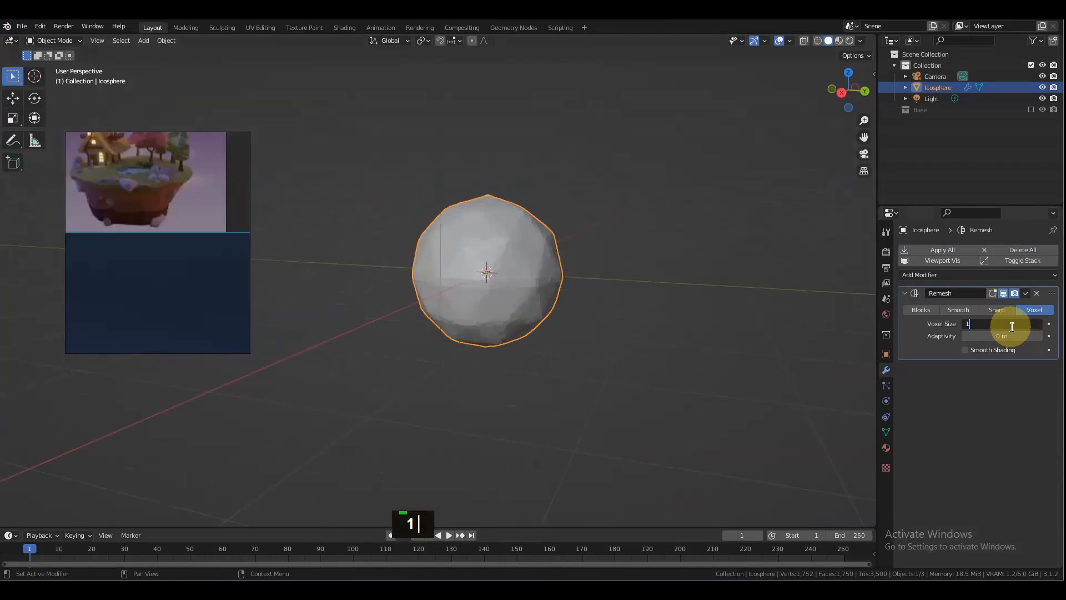
{"action": "key", "text": "Return"}
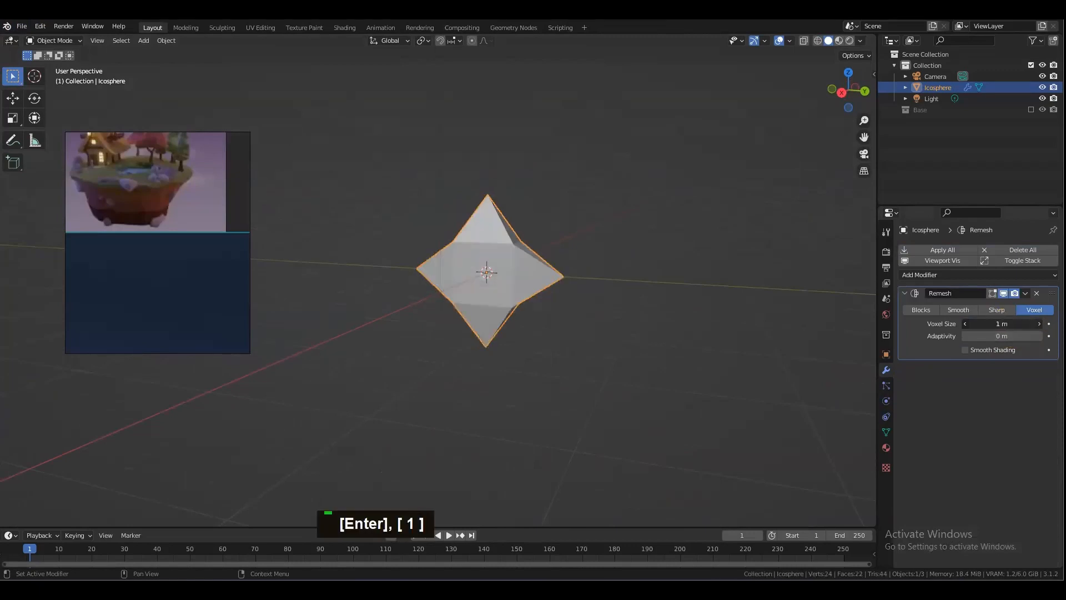
Step: Set the Remesh modifier's voxel size to 0.01 m
{"action": "mouse_move", "coordinate": [1002, 323]}
{"action": "left_mouse_down"}
{"action": "mouse_move", "coordinate": [981, 323]}
{"action": "mouse_move", "coordinate": [1007, 326]}
{"action": "left_mouse_up"}
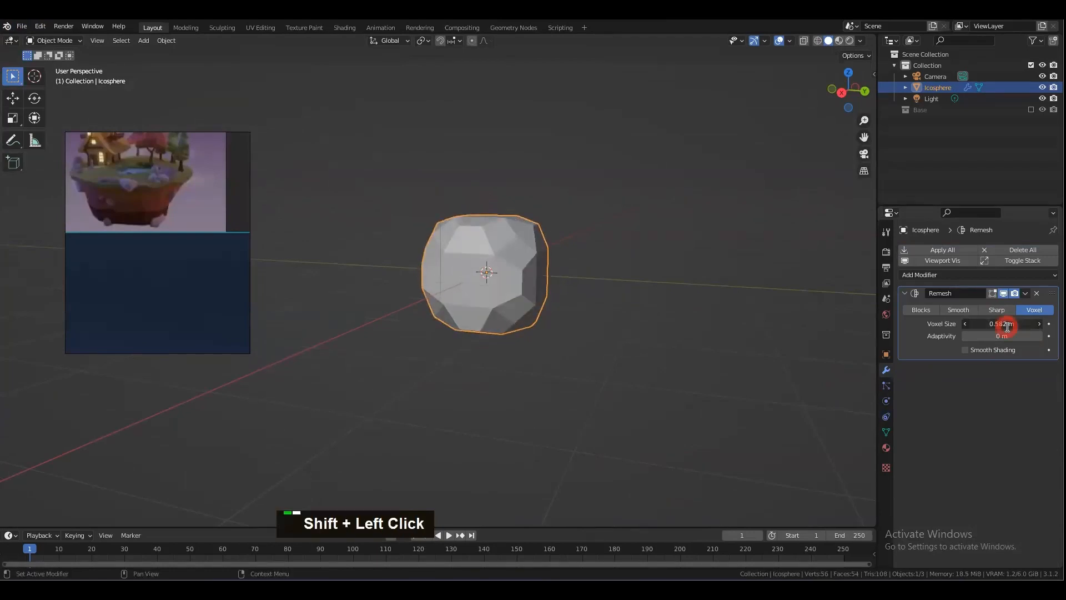
{"action": "type", "text": "0.01"}
{"action": "key", "text": "Return"}
Step: Examine the remeshed icosphere's surface detail up close and from different angles
{"action": "scroll", "coordinate": [581, 278], "scroll_direction": "up", "scroll_amount": 6}
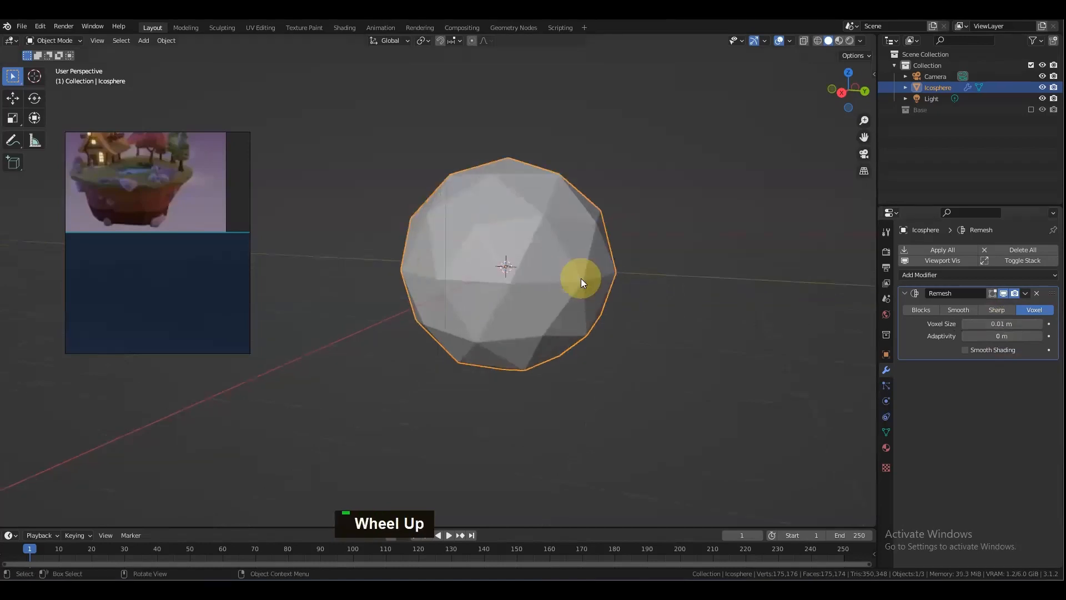
{"action": "left_click_drag", "start_coordinate": [581, 279], "coordinate": [593, 341], "text": "alt+shift"}
{"action": "scroll", "coordinate": [498, 302], "scroll_direction": "up", "scroll_amount": 3}
{"action": "scroll", "coordinate": [497, 302], "scroll_direction": "up", "scroll_amount": 2}
{"action": "scroll", "coordinate": [625, 348], "scroll_direction": "up", "scroll_amount": 2}
{"action": "left_click_drag", "start_coordinate": [706, 361], "coordinate": [622, 315], "text": "alt+shift"}
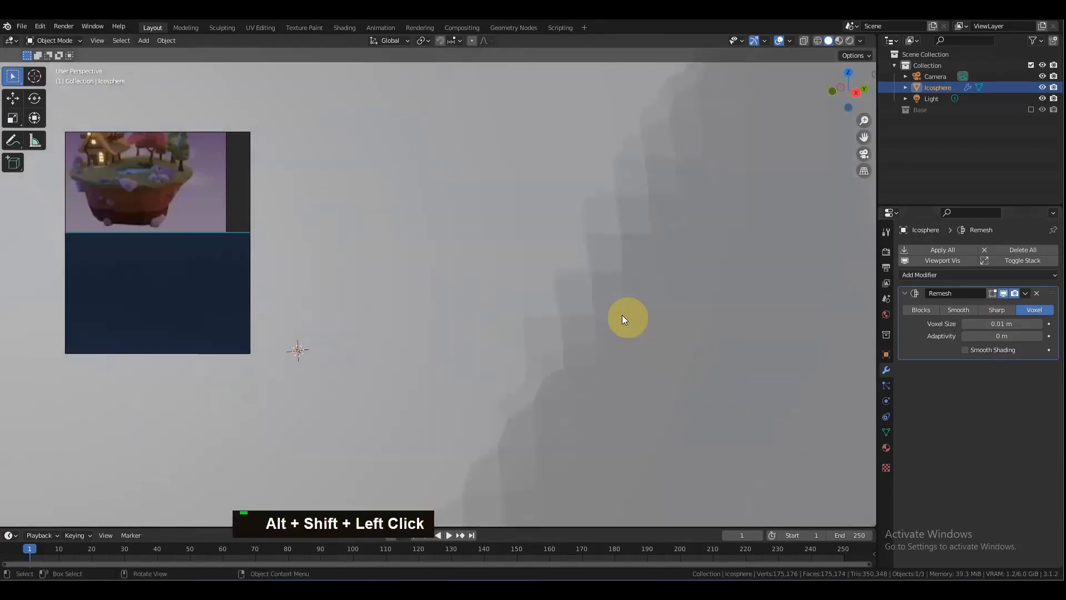
{"action": "scroll", "coordinate": [613, 302], "scroll_direction": "down", "scroll_amount": 3}
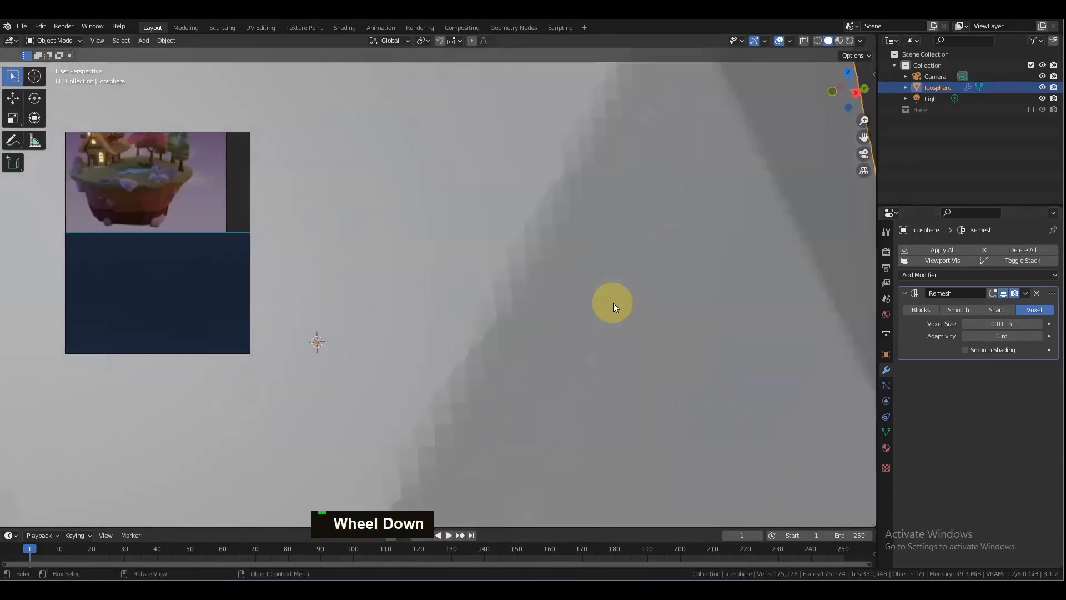
{"action": "scroll", "coordinate": [613, 302], "scroll_direction": "down", "scroll_amount": 3}
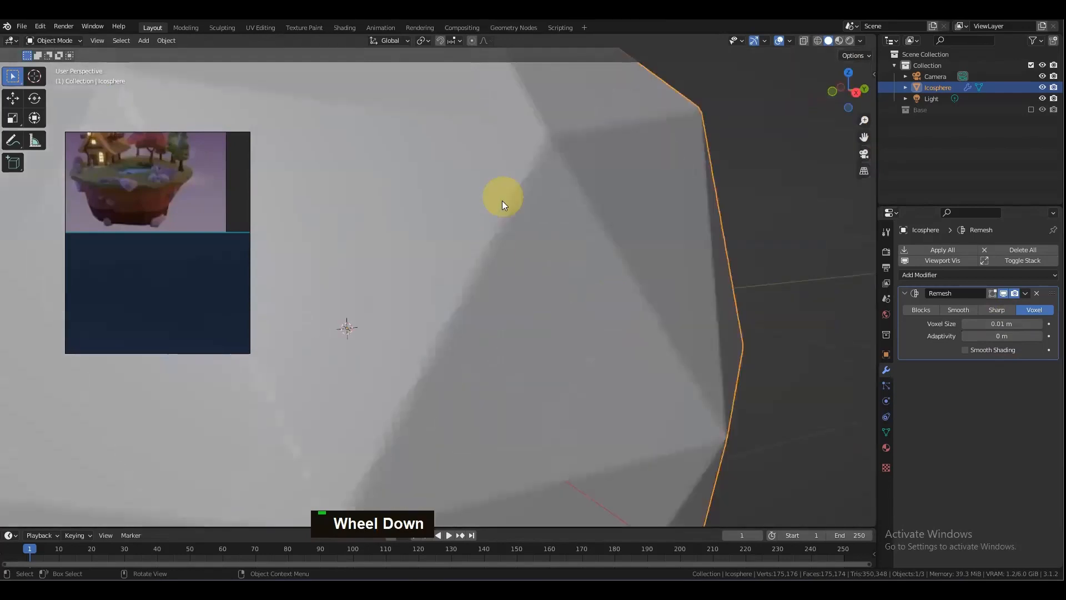
{"action": "scroll", "coordinate": [553, 311], "scroll_direction": "down", "scroll_amount": 2}
{"action": "left_click_drag", "start_coordinate": [550, 319], "coordinate": [522, 302], "text": "alt"}
{"action": "scroll", "coordinate": [532, 308], "scroll_direction": "down", "scroll_amount": 3}
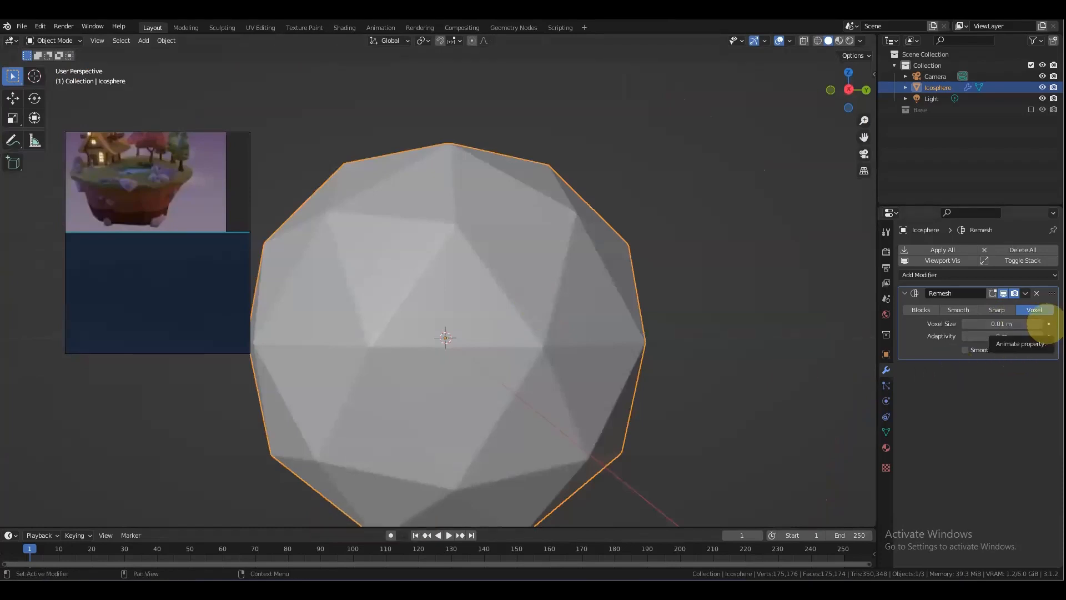
Step: Keyframe the Remesh voxel size of 0.01 m at frame 1
{"action": "left_click", "coordinate": [1049, 324]}
{"action": "left_click", "coordinate": [1015, 323]}
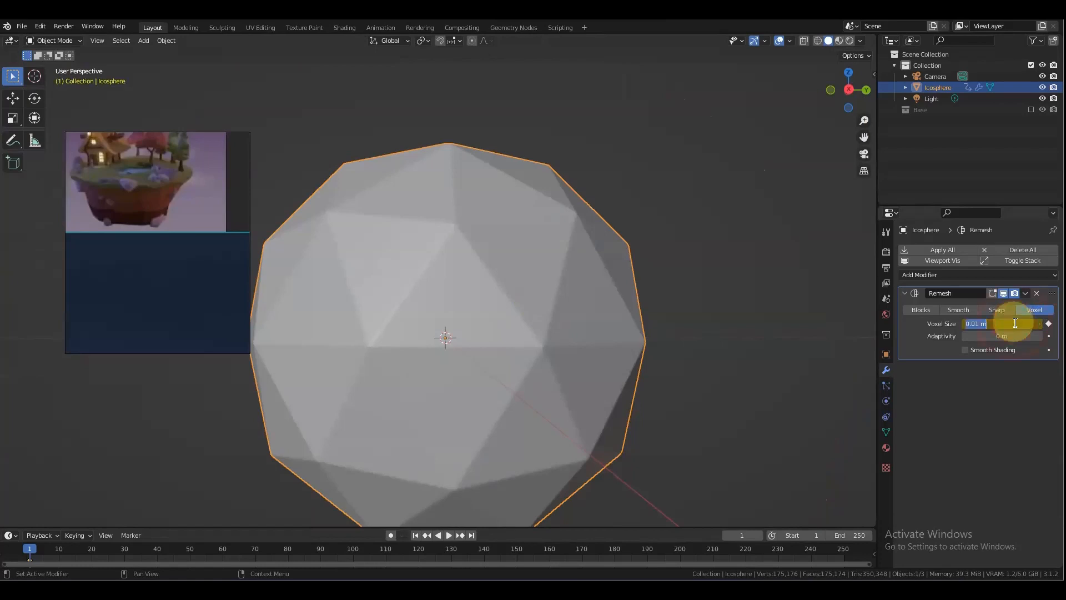
{"action": "type", "text": "1"}
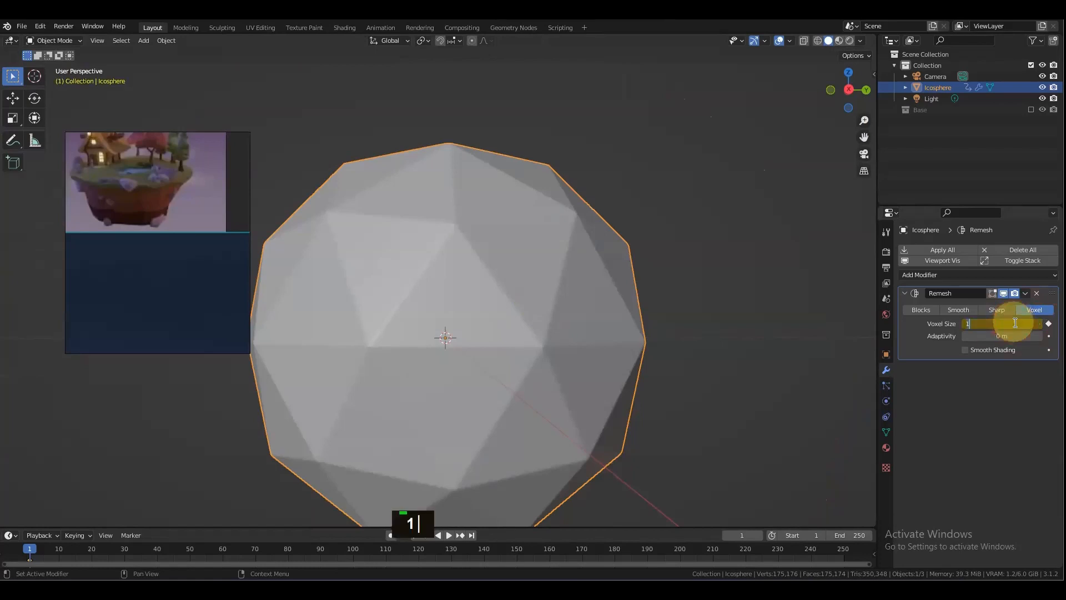
{"action": "key", "text": "Escape"}
Step: Set the Remesh voxel size to 1 m at frame 100 and keyframe it
{"action": "left_click_drag", "start_coordinate": [279, 548], "coordinate": [354, 548]}
{"action": "left_click", "coordinate": [977, 324]}
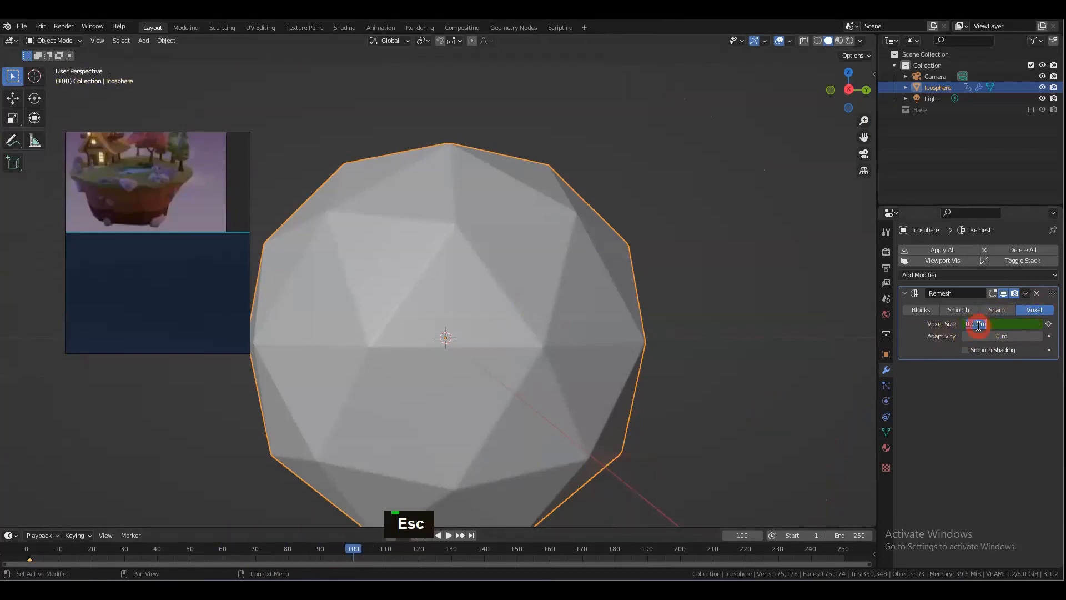
{"action": "type", "text": "1"}
{"action": "key", "text": "Return"}
{"action": "left_click", "coordinate": [1048, 323]}
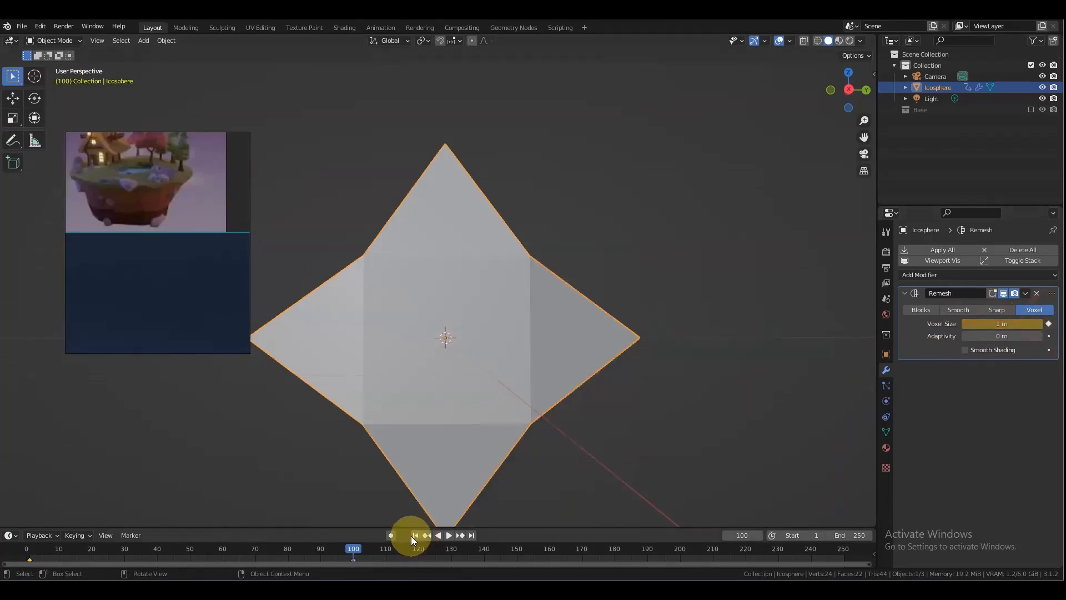
Step: Play the voxel size animation from the first frame, enlarging the timeline area, and return to frame 1
{"action": "left_click", "coordinate": [415, 535]}
{"action": "left_click", "coordinate": [448, 536]}
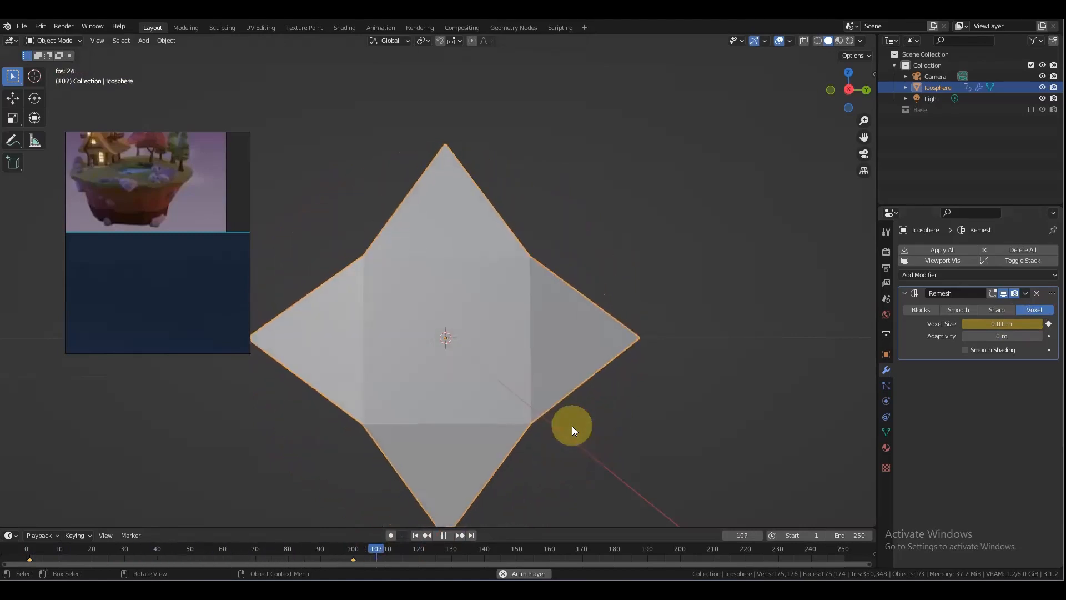
{"action": "scroll", "coordinate": [482, 494], "scroll_direction": "down", "scroll_amount": 2}
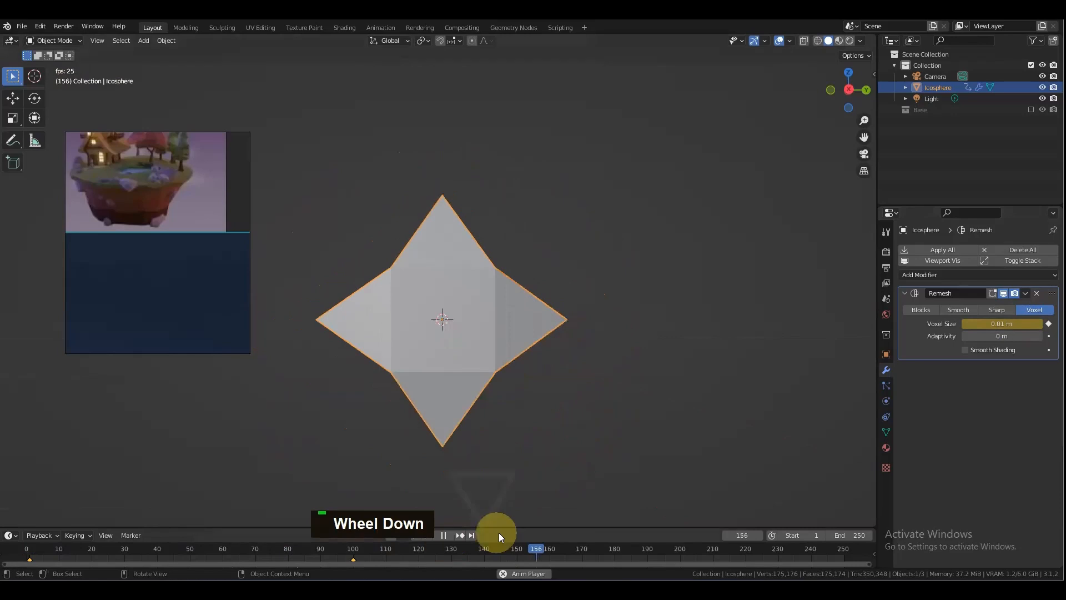
{"action": "left_click_drag", "start_coordinate": [503, 528], "coordinate": [503, 470]}
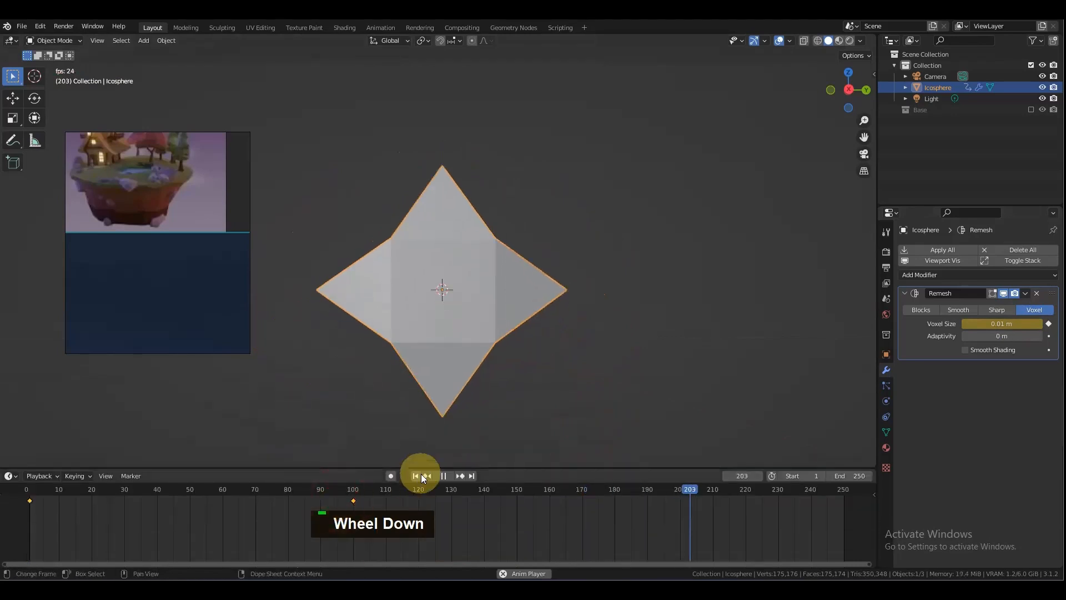
{"action": "left_click", "coordinate": [418, 475]}
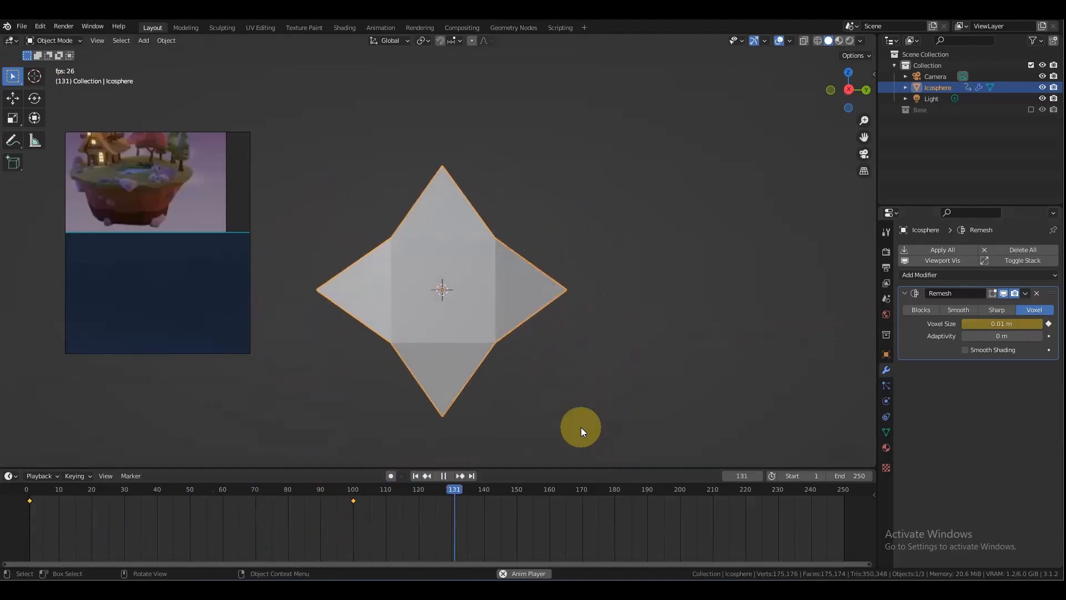
{"action": "key", "text": "Escape"}
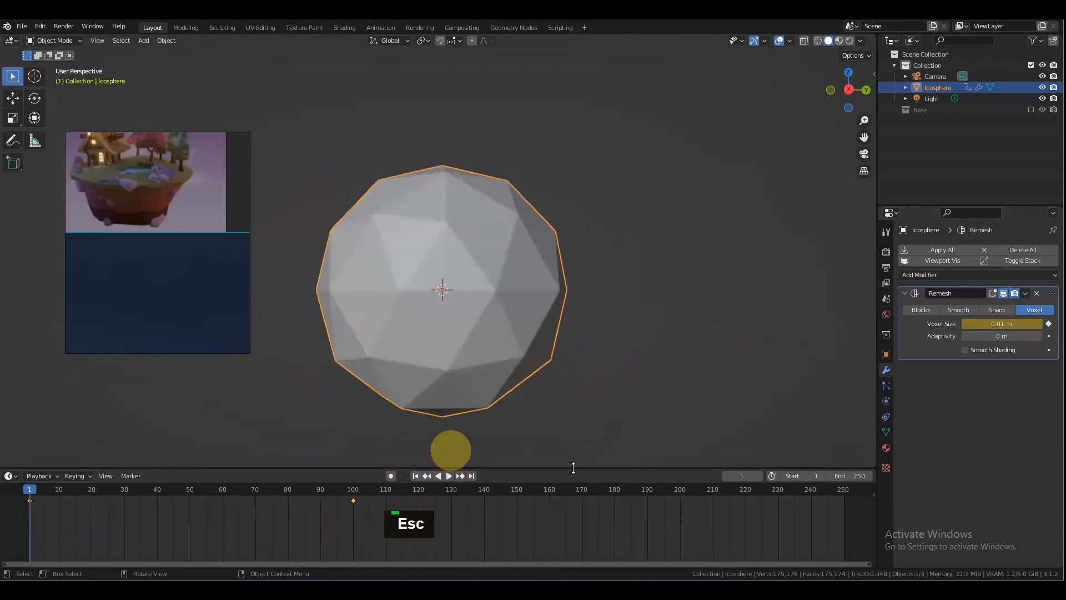
Step: Try Remesh voxel sizes of 2 m and 1 m on the icosphere at frame 1
{"action": "left_click", "coordinate": [988, 324]}
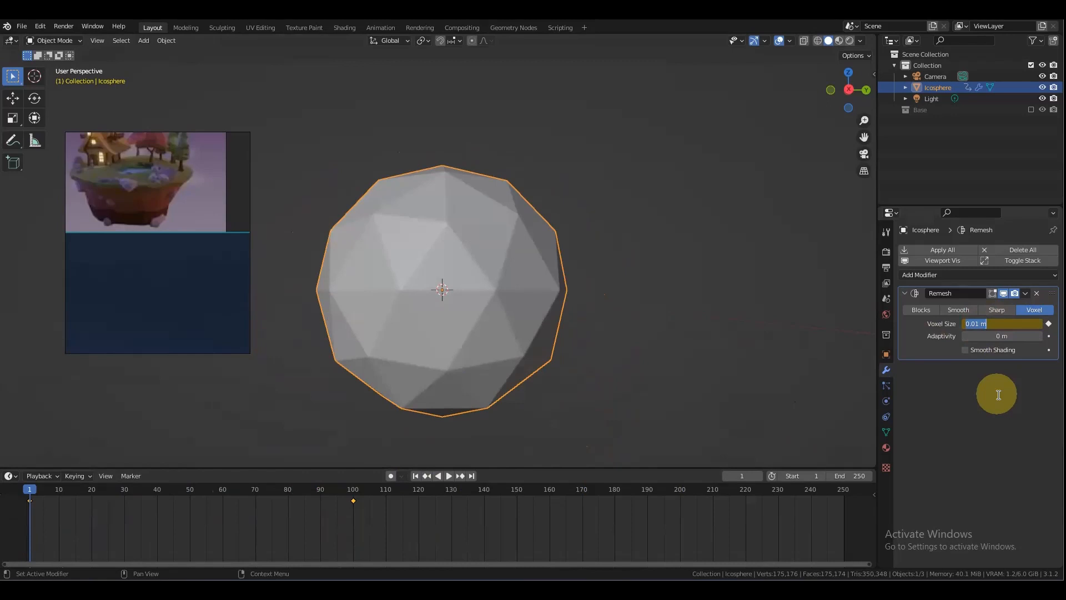
{"action": "type", "text": "2"}
{"action": "key", "text": "Return"}
{"action": "left_click", "coordinate": [1011, 326]}
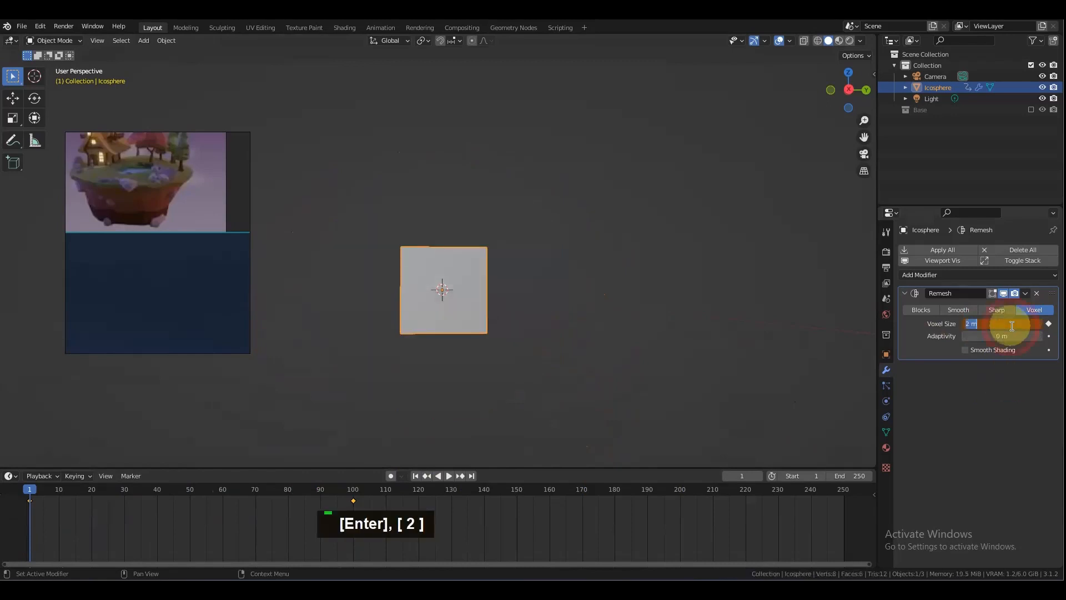
{"action": "type", "text": "1"}
{"action": "key", "text": "Return"}
Step: Set the icosphere's Remesh voxel size to 0.5 m at frame 1
{"action": "double_click", "coordinate": [1011, 326]}
{"action": "type", "text": "0.5"}
{"action": "key", "text": "Return"}
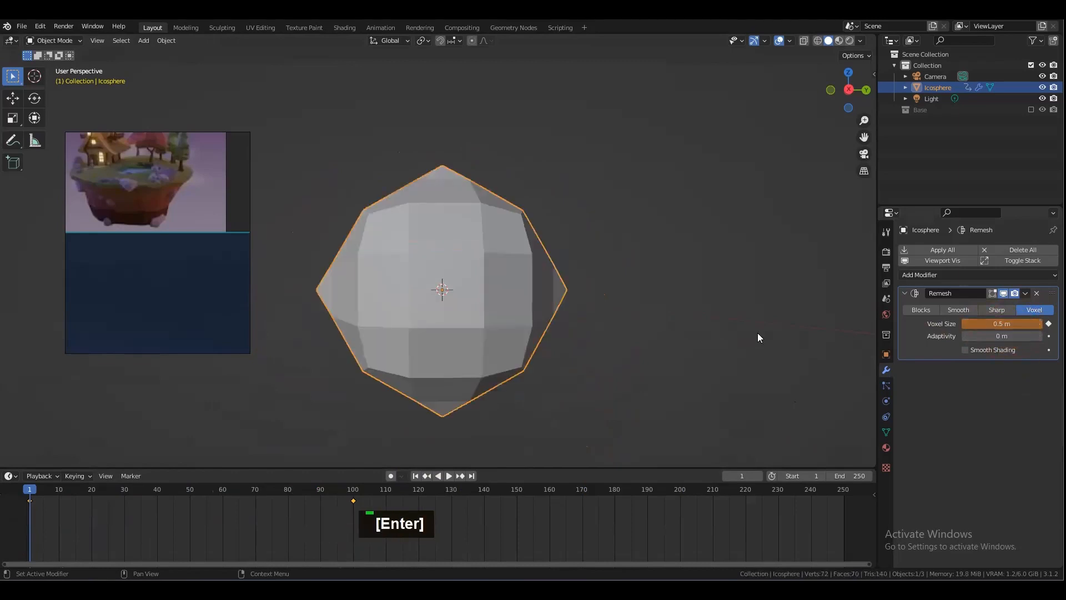
{"action": "scroll", "coordinate": [635, 302], "scroll_direction": "down", "scroll_amount": 2}
{"action": "middle_click_drag", "start_coordinate": [635, 302], "coordinate": [596, 321]}
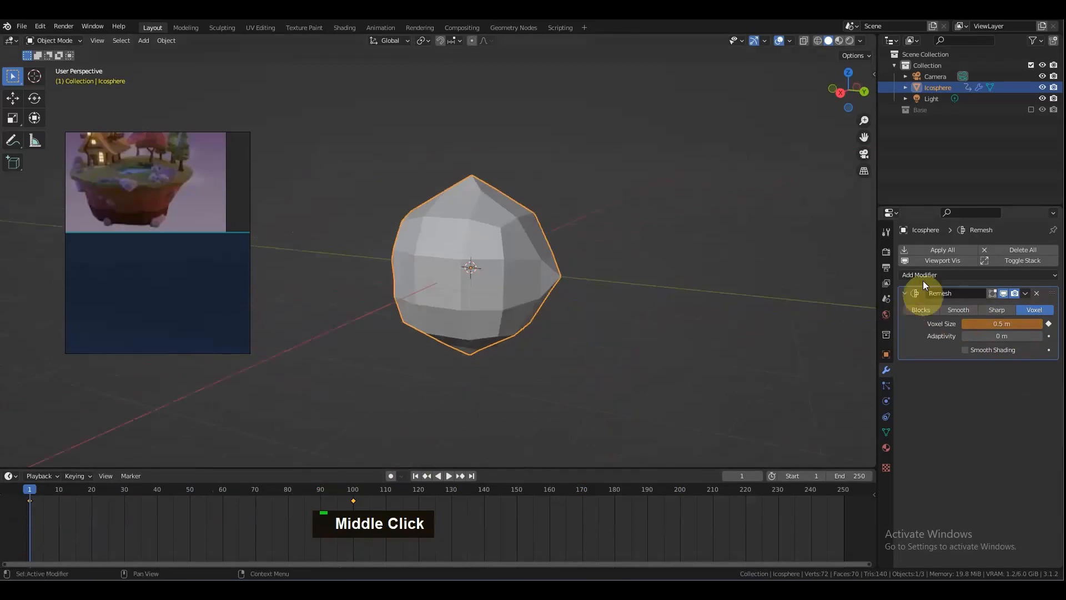
Step: Try a Triangulate modifier placed ahead of the icosphere's Remesh modifier, adjust its minimum vertices, and remove it
{"action": "left_click", "coordinate": [923, 275]}
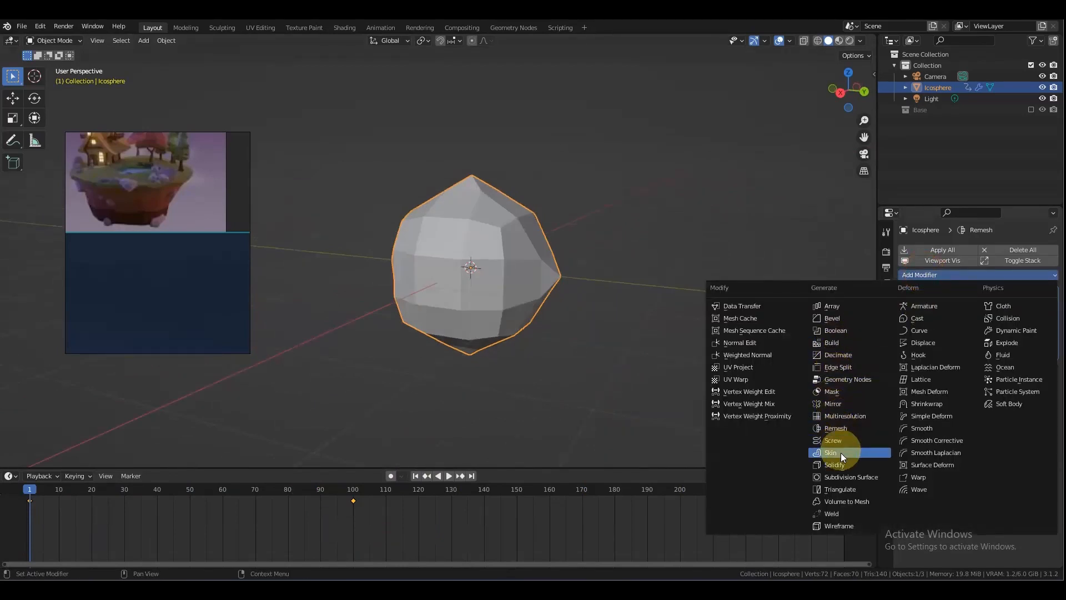
{"action": "left_click", "coordinate": [839, 490]}
{"action": "left_click_drag", "start_coordinate": [1047, 369], "coordinate": [1026, 288]}
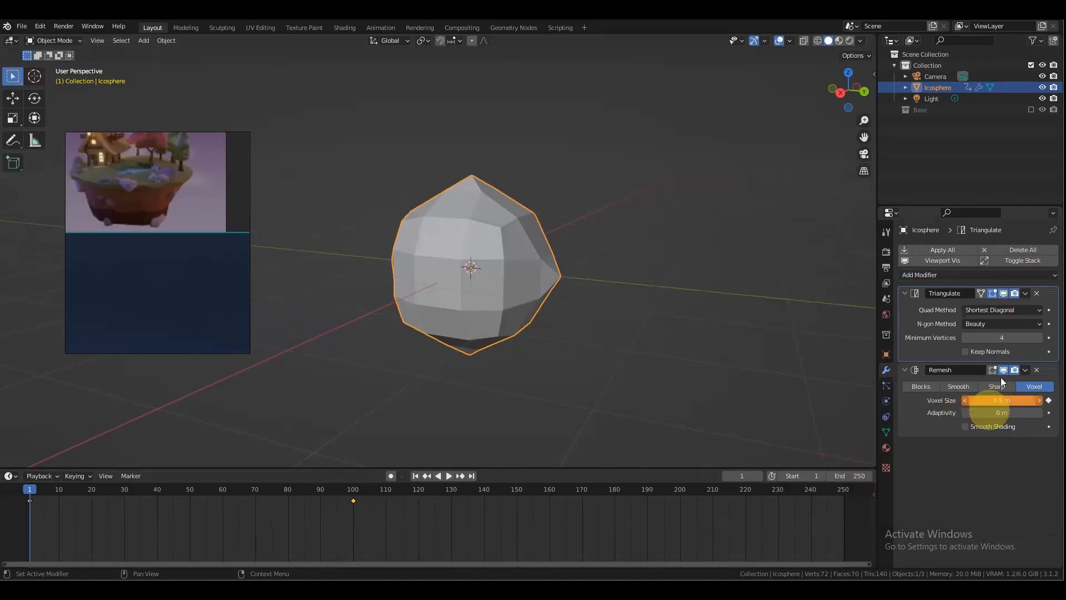
{"action": "left_click", "coordinate": [1040, 337]}
{"action": "double_click", "coordinate": [965, 338]}
{"action": "left_click", "coordinate": [1036, 292]}
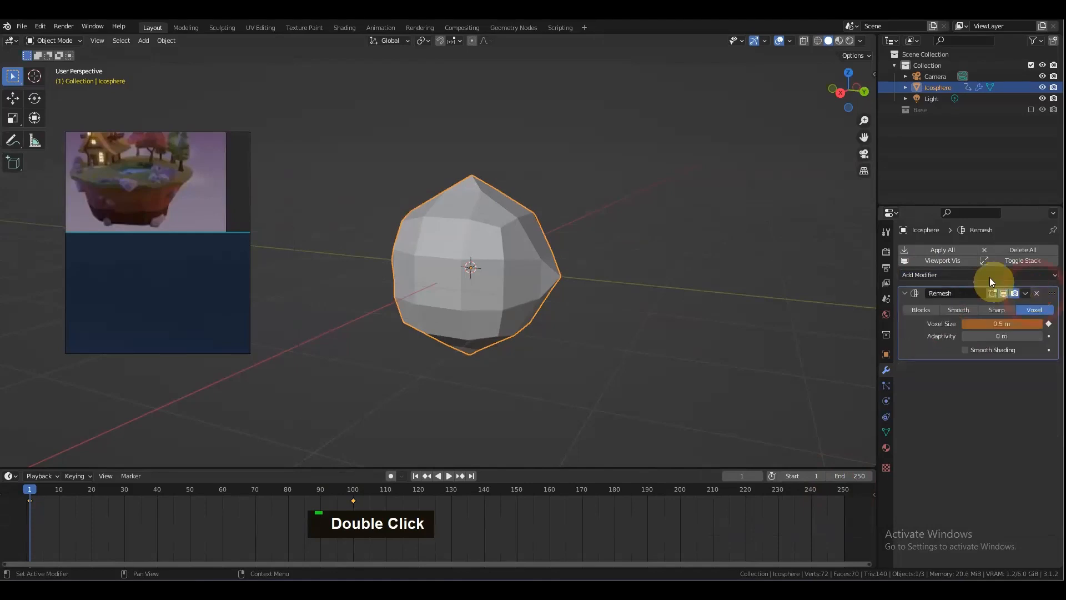
Step: Add a second Remesh modifier to the icosphere in Sharp mode with an octree depth of 2
{"action": "left_click", "coordinate": [989, 276]}
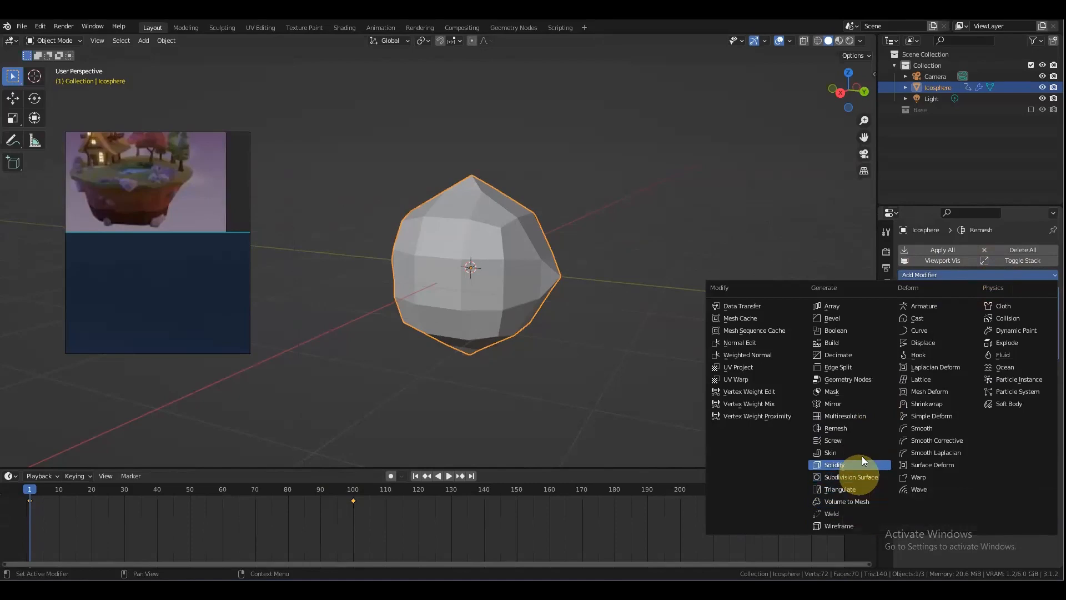
{"action": "left_click", "coordinate": [862, 428]}
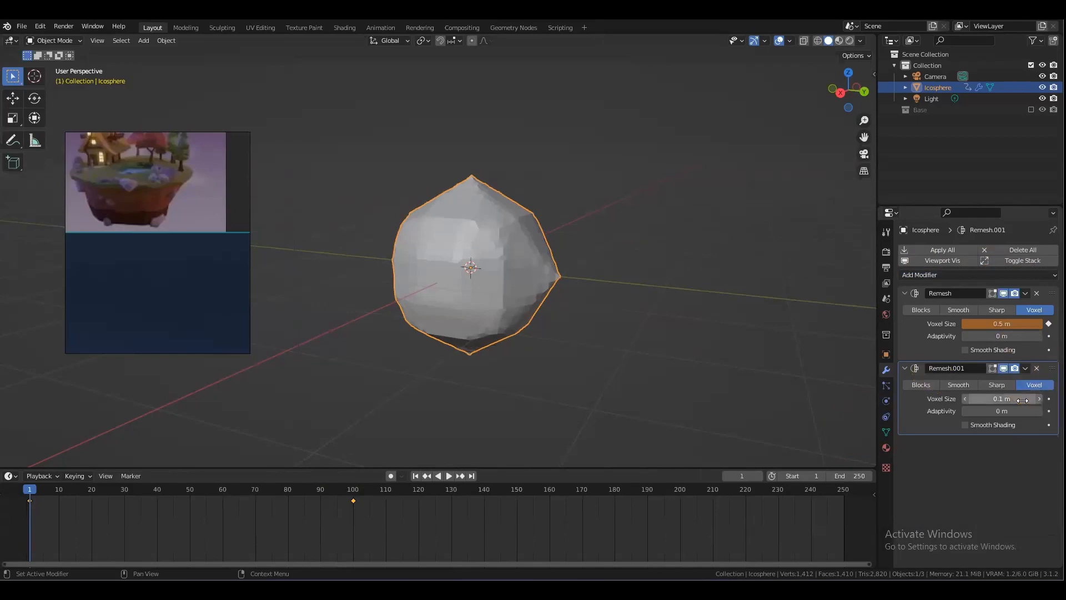
{"action": "double_click", "coordinate": [997, 385]}
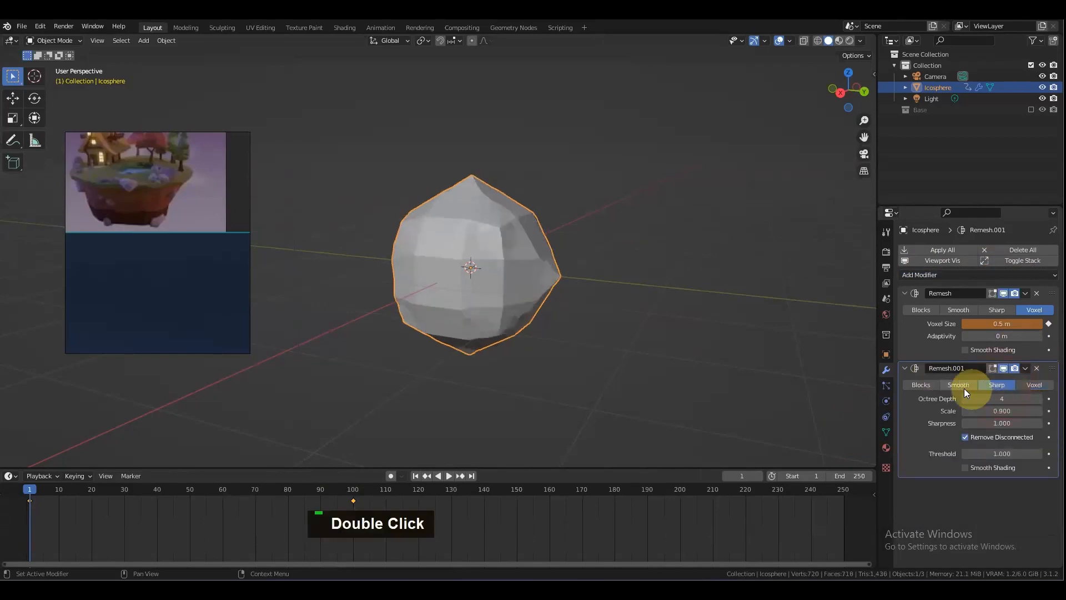
{"action": "left_click_drag", "start_coordinate": [1003, 398], "coordinate": [978, 399]}
{"action": "middle_click_drag", "start_coordinate": [633, 302], "coordinate": [594, 311]}
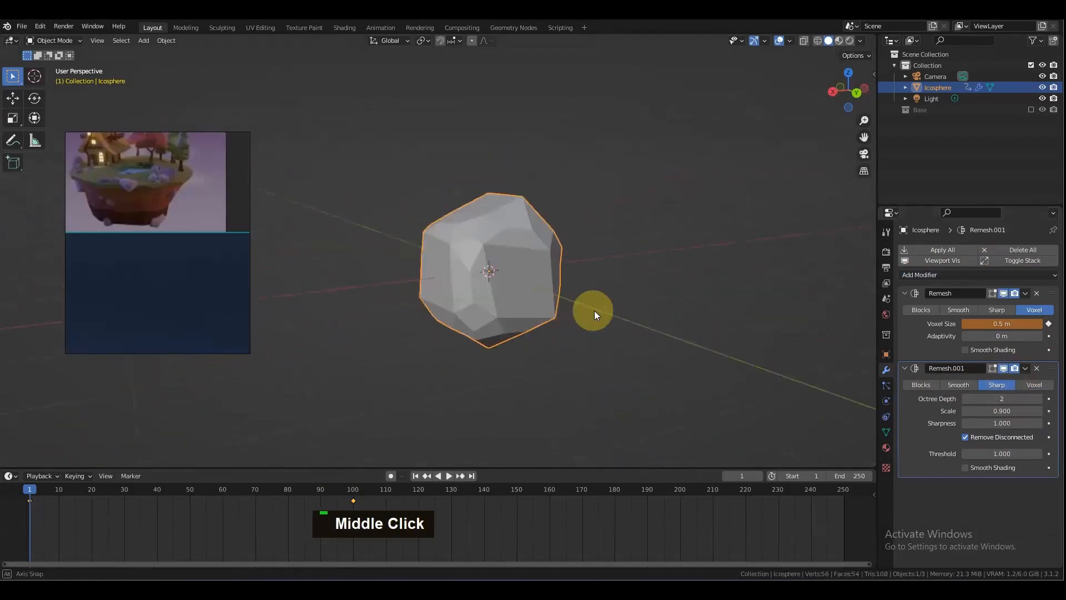
{"action": "scroll", "coordinate": [556, 299], "scroll_direction": "up", "scroll_amount": 3}
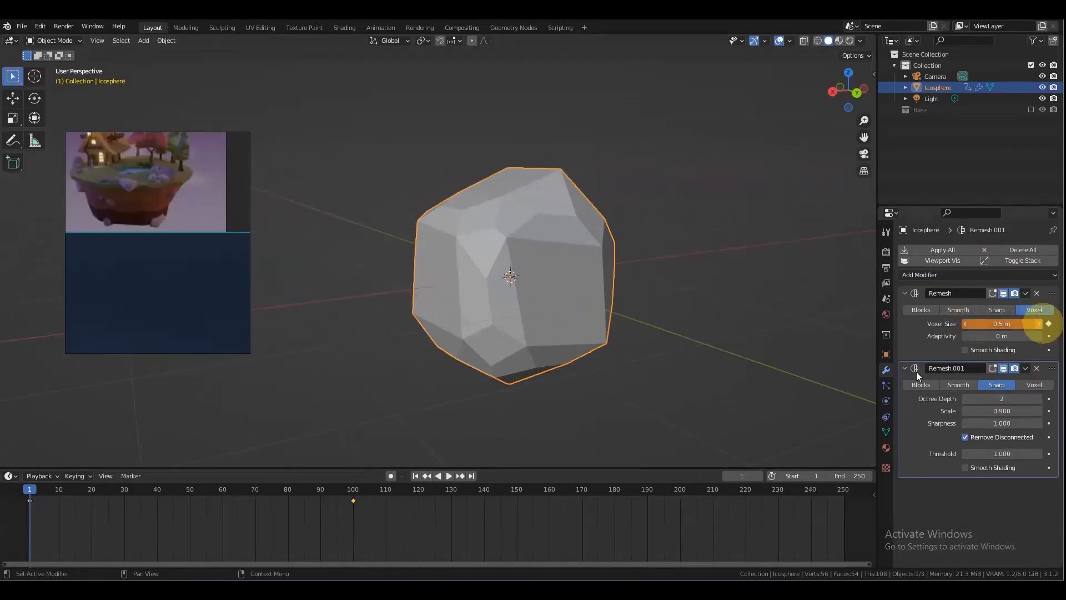
Step: Delete the voxel size keyframes from the timeline
{"action": "key", "text": "x"}
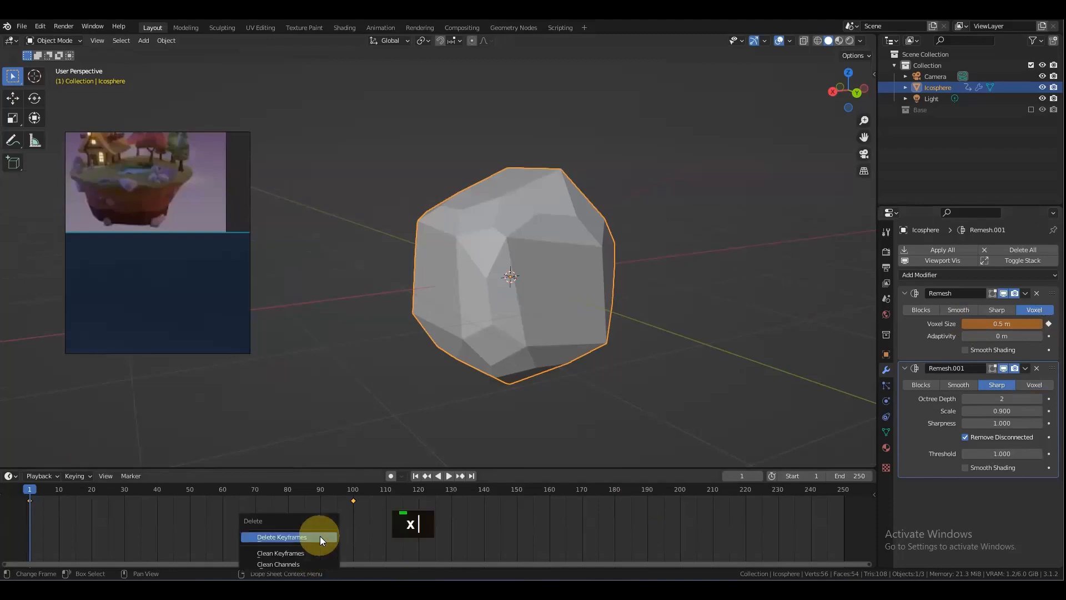
{"action": "left_click", "coordinate": [319, 535]}
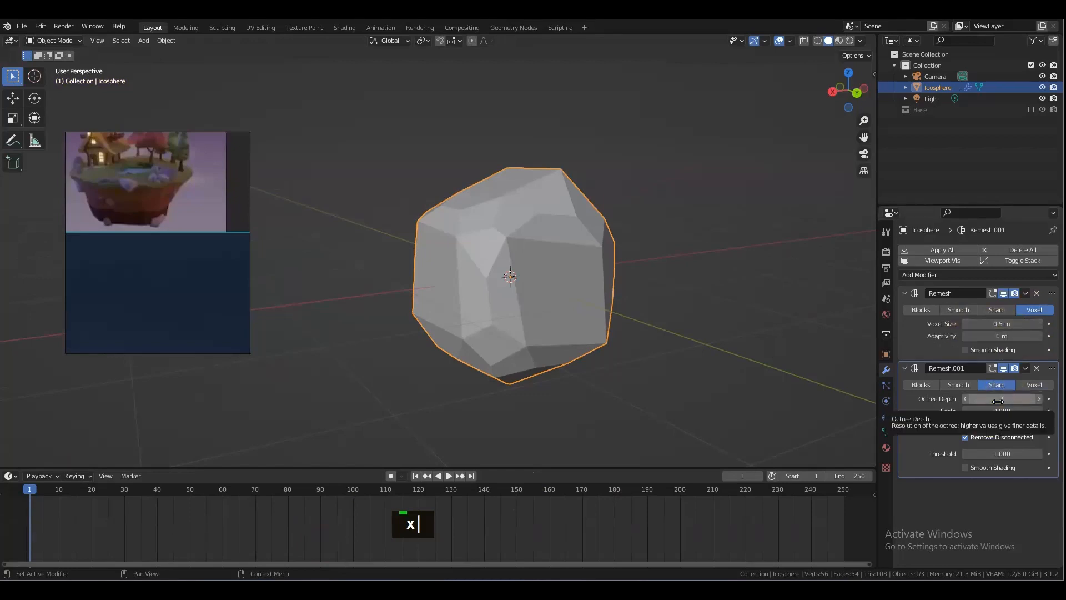
Step: Try an octree depth of 1 on the second Remesh modifier and return it to 2
{"action": "left_click", "coordinate": [1036, 398]}
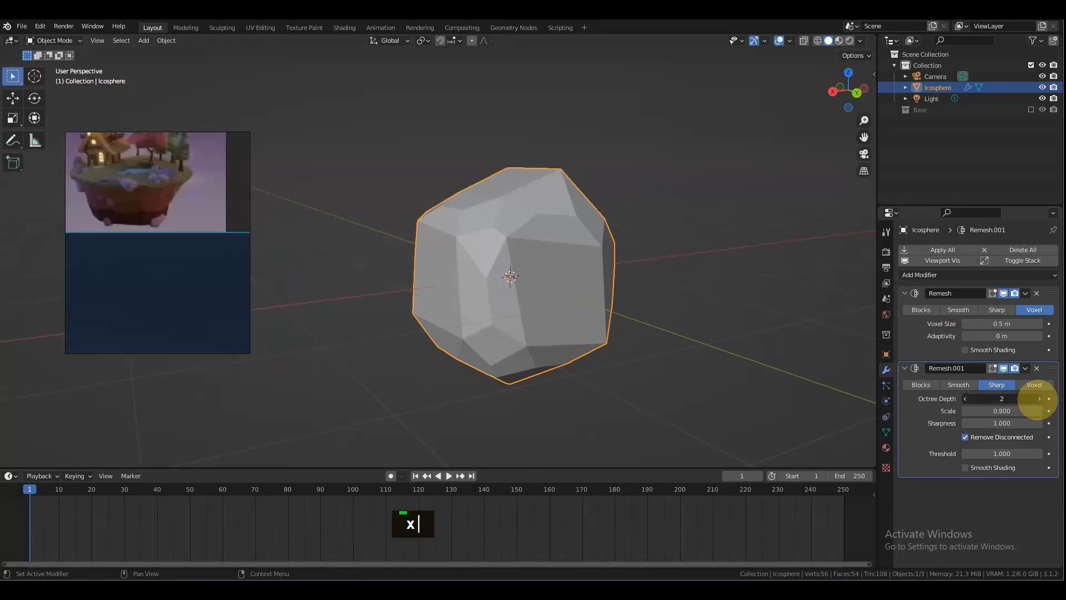
{"action": "left_click", "coordinate": [966, 399]}
{"action": "left_click", "coordinate": [967, 399]}
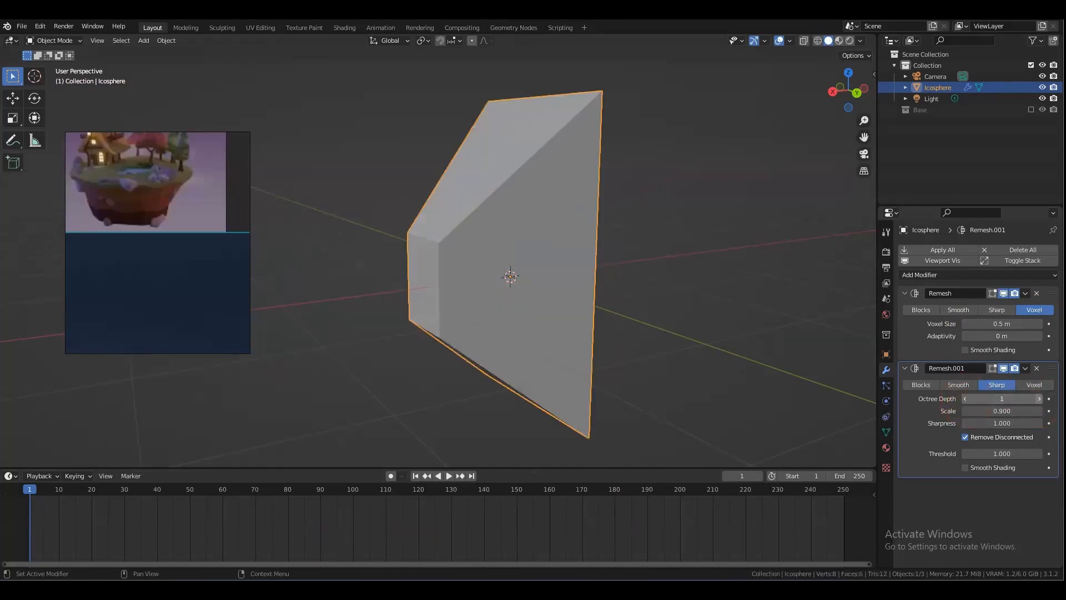
{"action": "left_click", "coordinate": [1039, 399]}
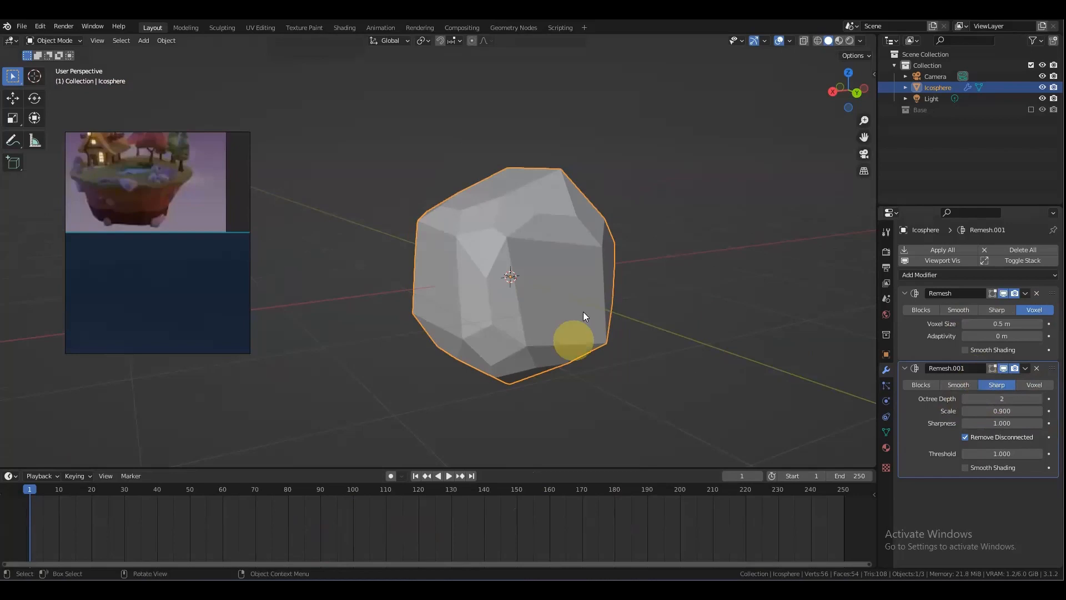
Step: Stretch the icosphere along the global Z axis by a scale factor of about 1.625
{"action": "key", "text": "s"}
{"action": "key", "text": "z"}
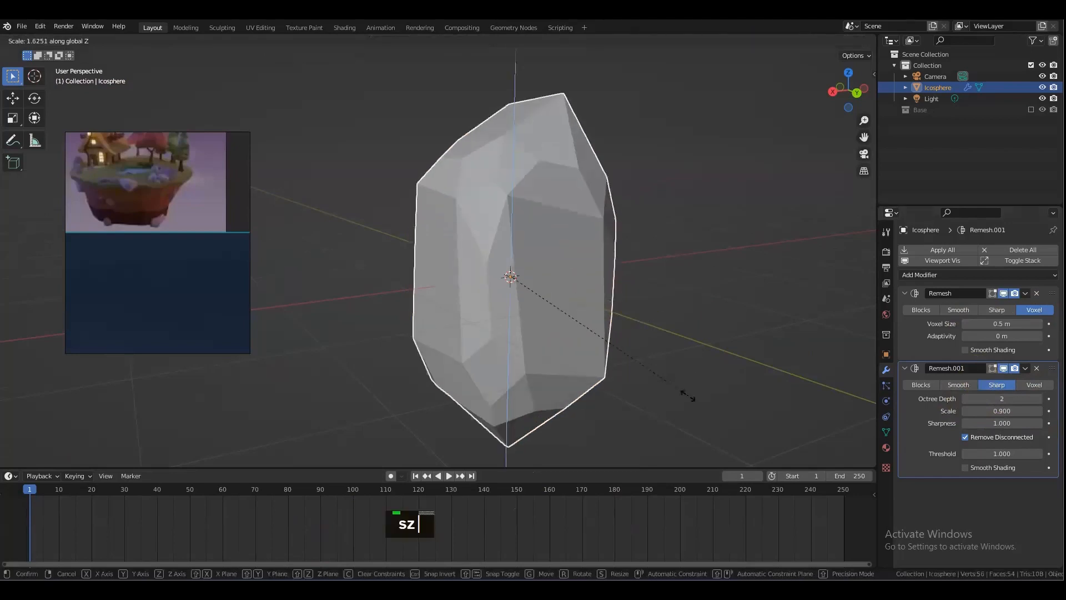
{"action": "left_click", "coordinate": [686, 393]}
{"action": "left_click_drag", "start_coordinate": [562, 324], "coordinate": [683, 319], "text": "alt"}
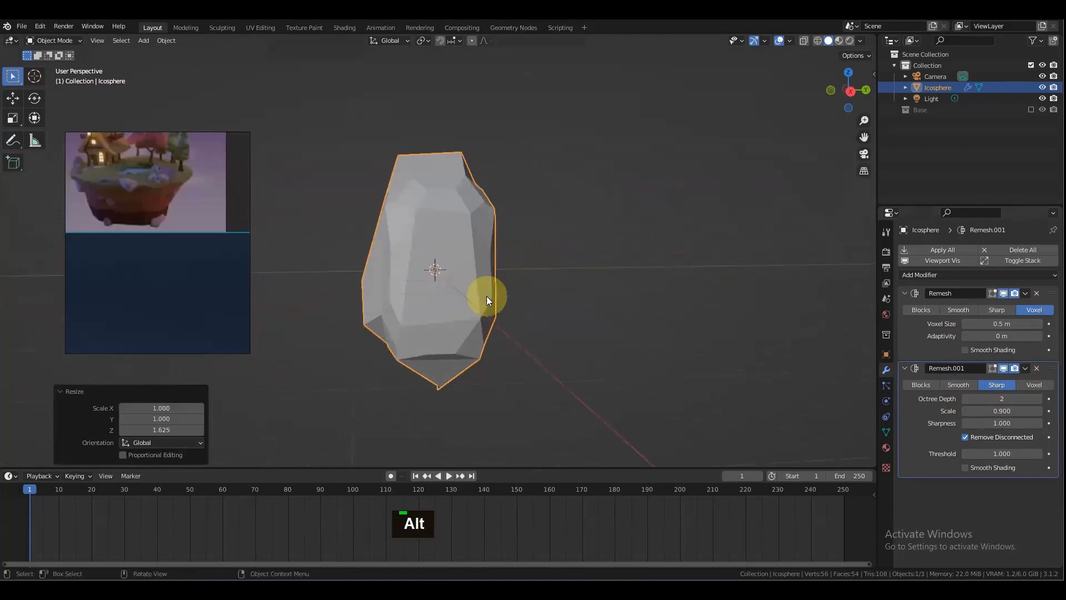
Step: Compare the stretched icosphere with both Remesh modifiers hidden and shown in the viewport
{"action": "left_click", "coordinate": [1003, 368]}
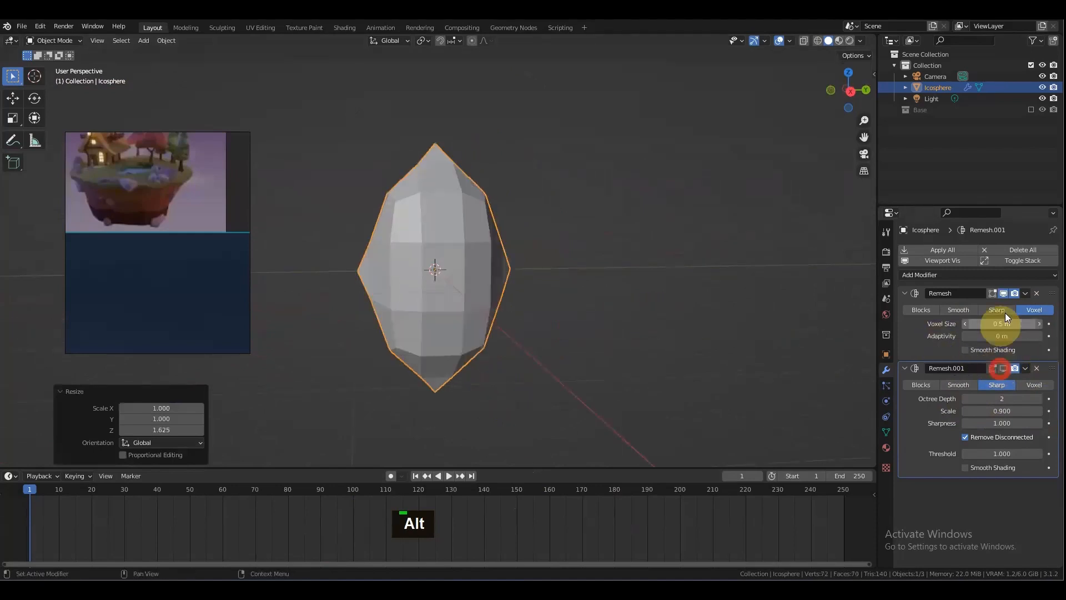
{"action": "left_click", "coordinate": [1003, 293]}
{"action": "left_click_drag", "start_coordinate": [536, 287], "coordinate": [602, 293], "text": "alt"}
{"action": "scroll", "coordinate": [561, 276], "scroll_direction": "down", "scroll_amount": 2}
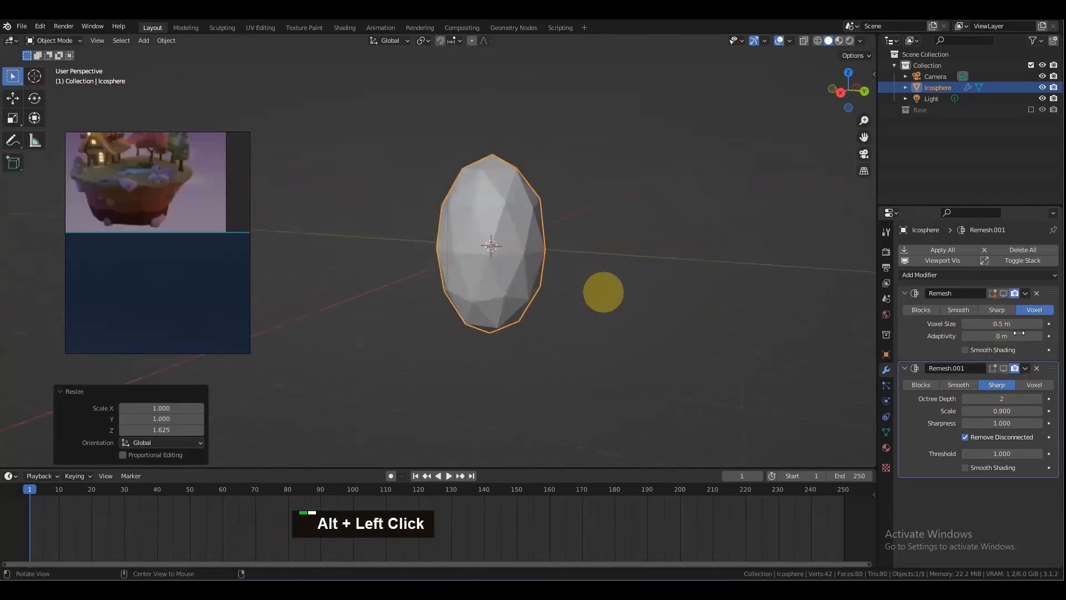
{"action": "left_click", "coordinate": [1003, 368], "text": "alt"}
{"action": "left_click", "coordinate": [1004, 293], "text": "alt"}
{"action": "scroll", "coordinate": [620, 292], "scroll_direction": "down", "scroll_amount": 1}
{"action": "left_click_drag", "start_coordinate": [619, 292], "coordinate": [641, 302], "text": "alt"}
{"action": "scroll", "coordinate": [596, 305], "scroll_direction": "up", "scroll_amount": 2}
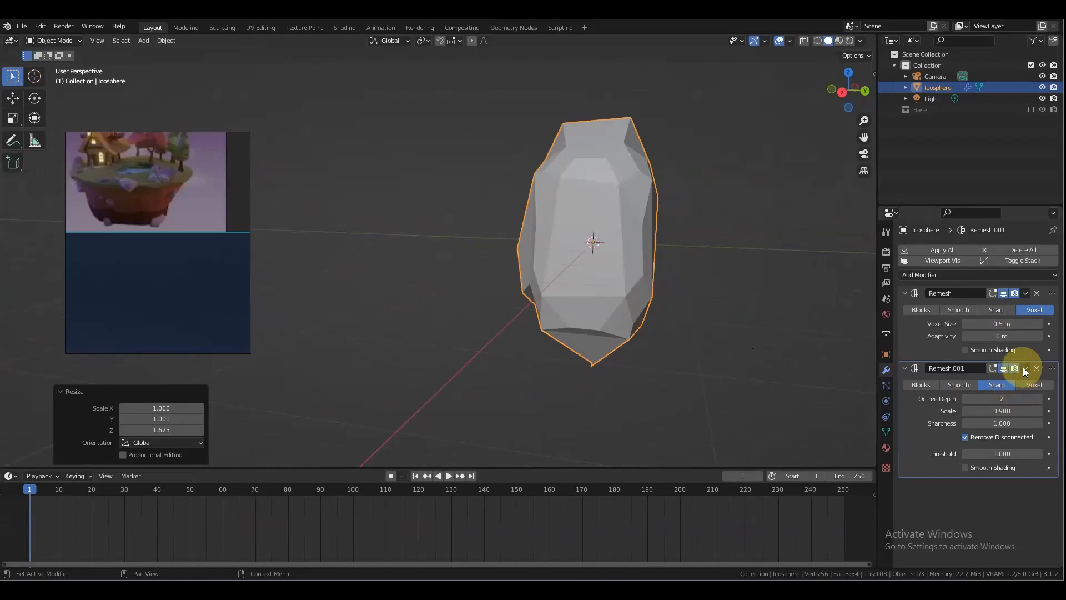
Step: Apply both Remesh modifiers to the icosphere, starting with the Voxel one
{"action": "left_click", "coordinate": [1024, 294]}
{"action": "left_click", "coordinate": [986, 301]}
{"action": "left_click", "coordinate": [1024, 294]}
{"action": "left_click", "coordinate": [999, 303]}
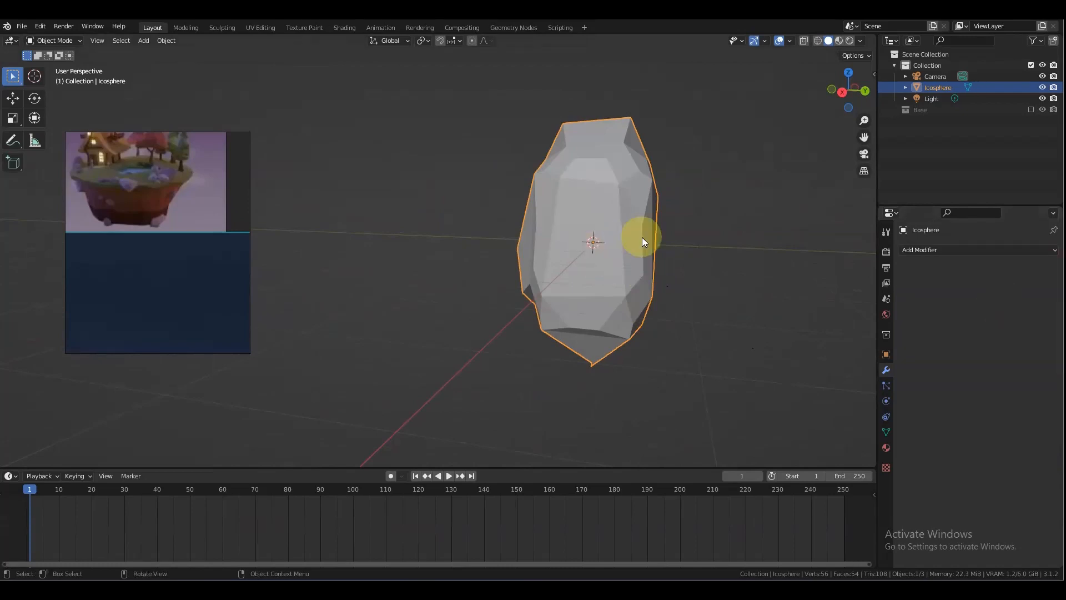
Step: Inspect the icosphere's resulting mesh in Edit Mode and return to Object Mode
{"action": "key", "text": "Tab"}
{"action": "left_click_drag", "start_coordinate": [644, 239], "coordinate": [686, 250], "text": "alt"}
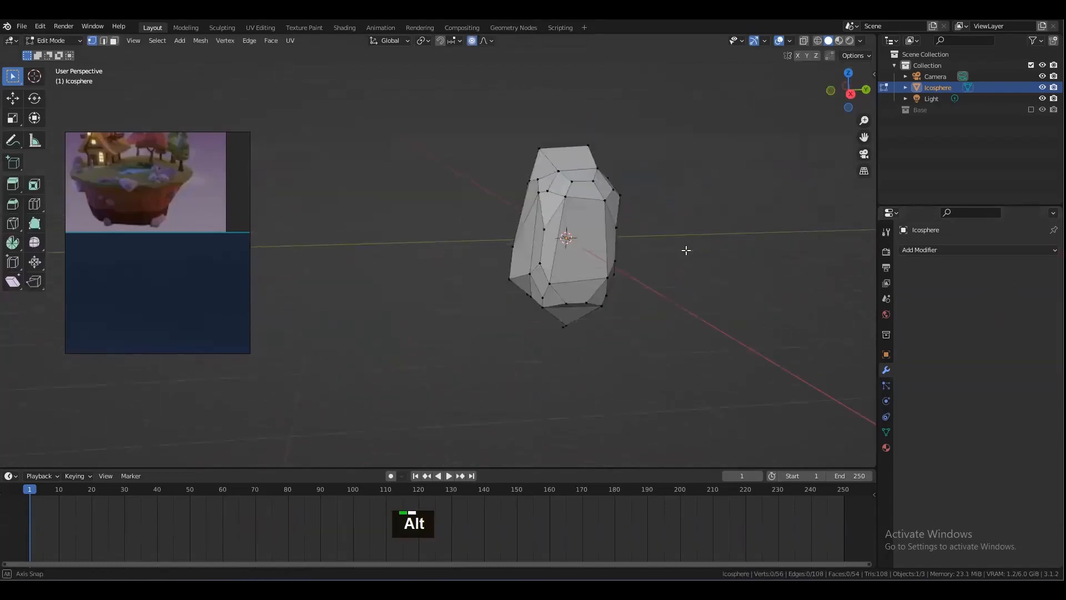
{"action": "key", "text": "Tab"}
{"action": "scroll", "coordinate": [624, 295], "scroll_direction": "down", "scroll_amount": 1}
{"action": "left_click_drag", "start_coordinate": [624, 295], "coordinate": [587, 271], "text": "alt+shift"}
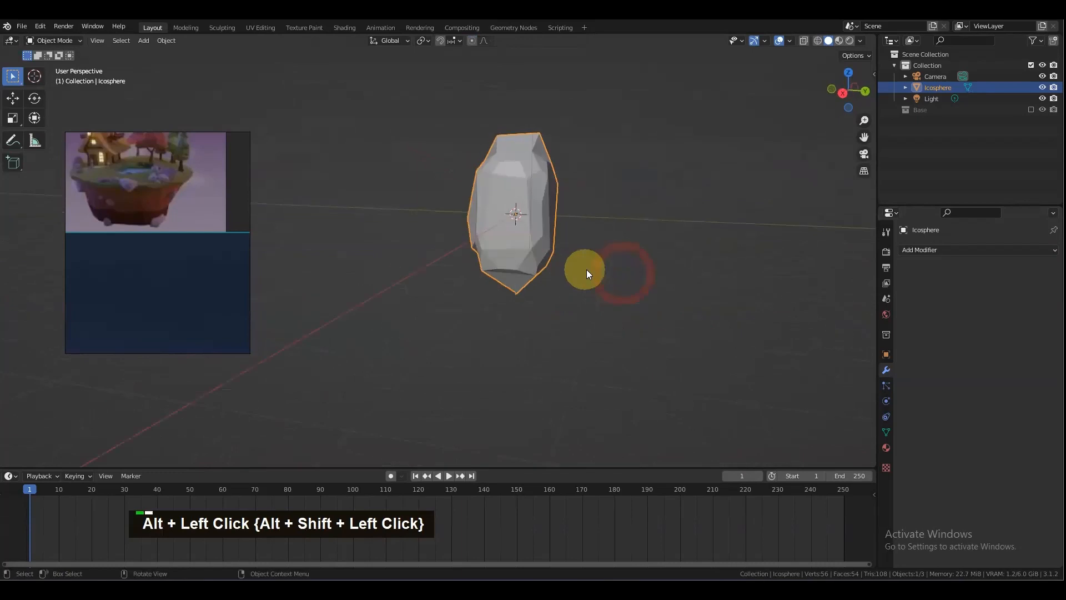
Step: Try a Triangulate modifier on the crystal-shaped mesh and remove it
{"action": "left_click", "coordinate": [946, 251]}
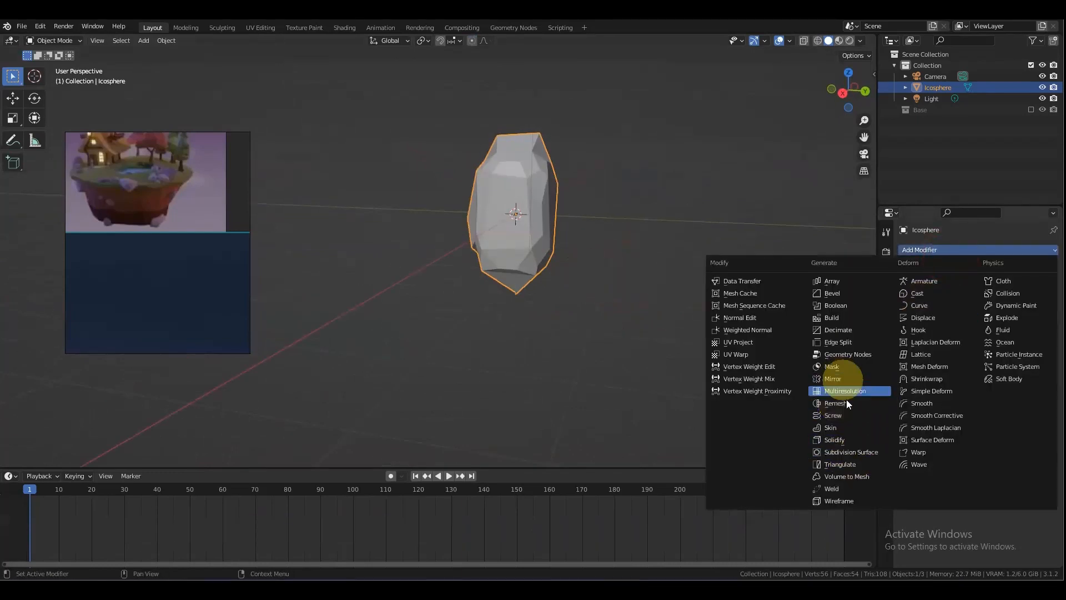
{"action": "left_click", "coordinate": [851, 463]}
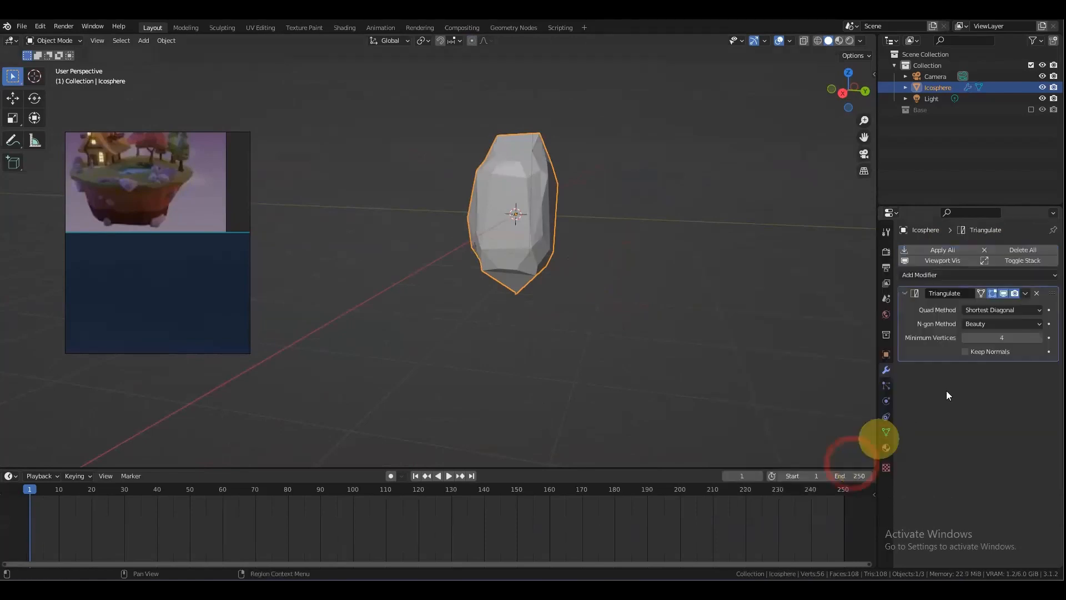
{"action": "left_click", "coordinate": [1036, 293]}
Step: Add a Decimate modifier in Collapse mode to the icosphere and set its ratio to 0.4662
{"action": "left_click", "coordinate": [987, 250]}
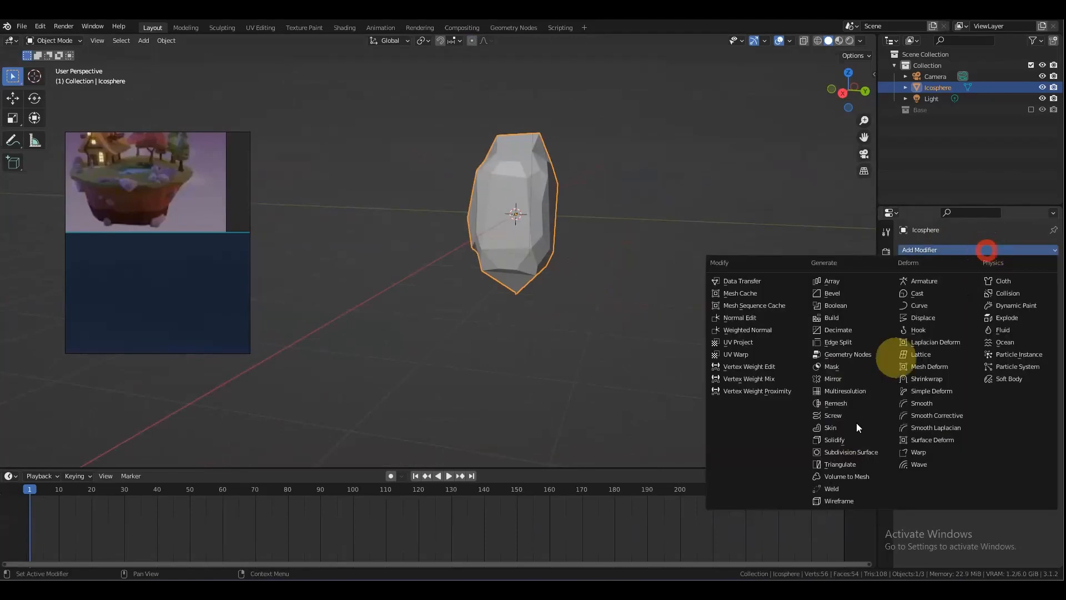
{"action": "left_click", "coordinate": [849, 328]}
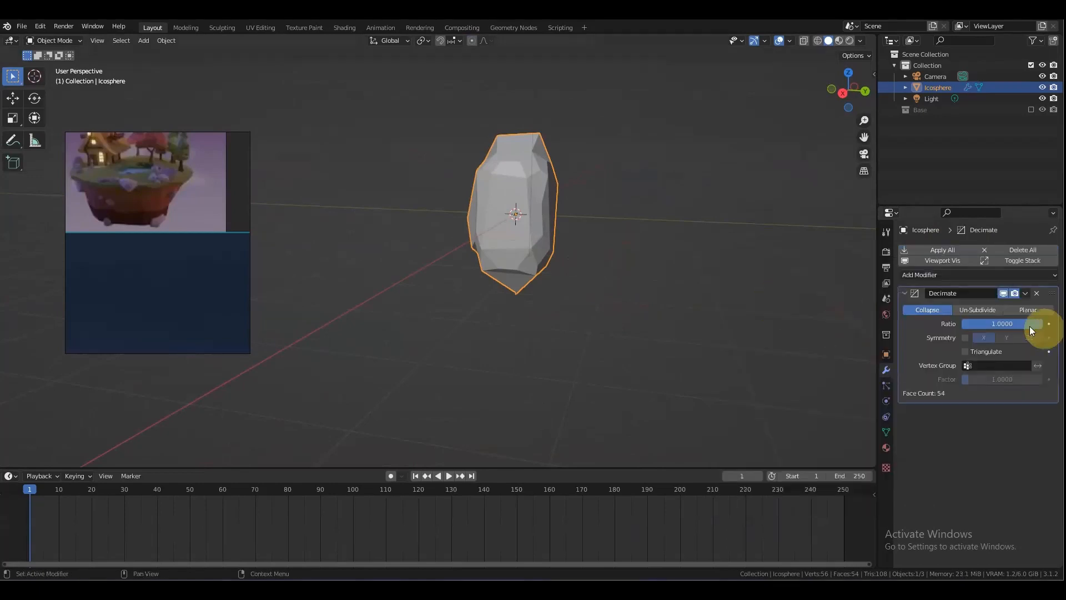
{"action": "left_click_drag", "start_coordinate": [1029, 325], "coordinate": [996, 325]}
{"action": "left_click_drag", "start_coordinate": [721, 266], "coordinate": [740, 308], "text": "alt"}
{"action": "scroll", "coordinate": [695, 304], "scroll_direction": "down", "scroll_amount": 3}
{"action": "scroll", "coordinate": [681, 298], "scroll_direction": "down", "scroll_amount": 1}
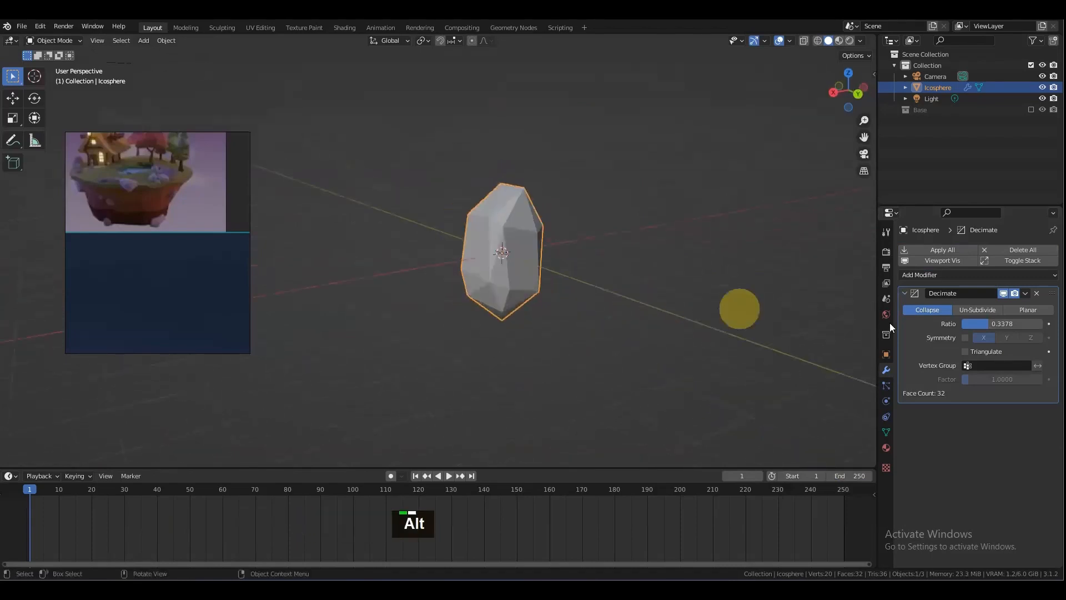
{"action": "left_click_drag", "start_coordinate": [973, 324], "coordinate": [979, 324]}
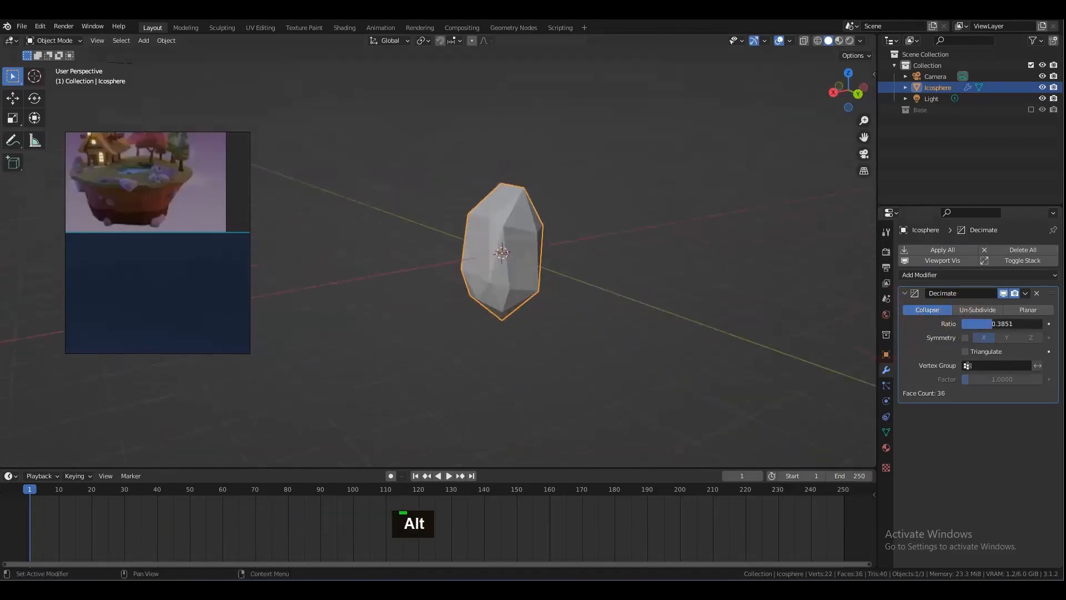
Step: Choose the official Mud surface effect from the BY-GEN add-on and apply it to the selected icosphere
{"action": "key", "text": "n"}
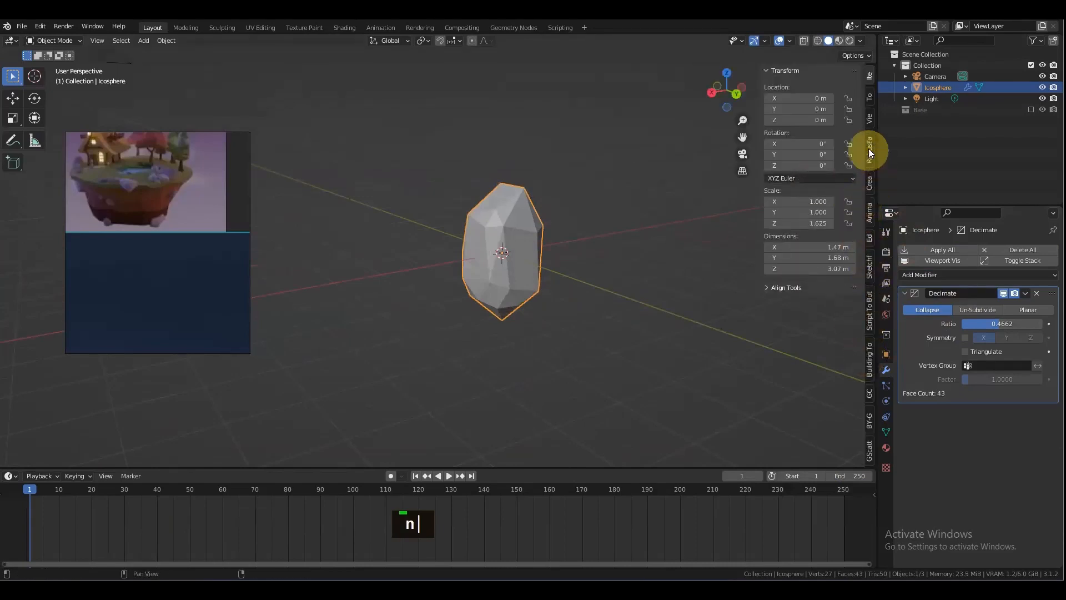
{"action": "left_click", "coordinate": [867, 426]}
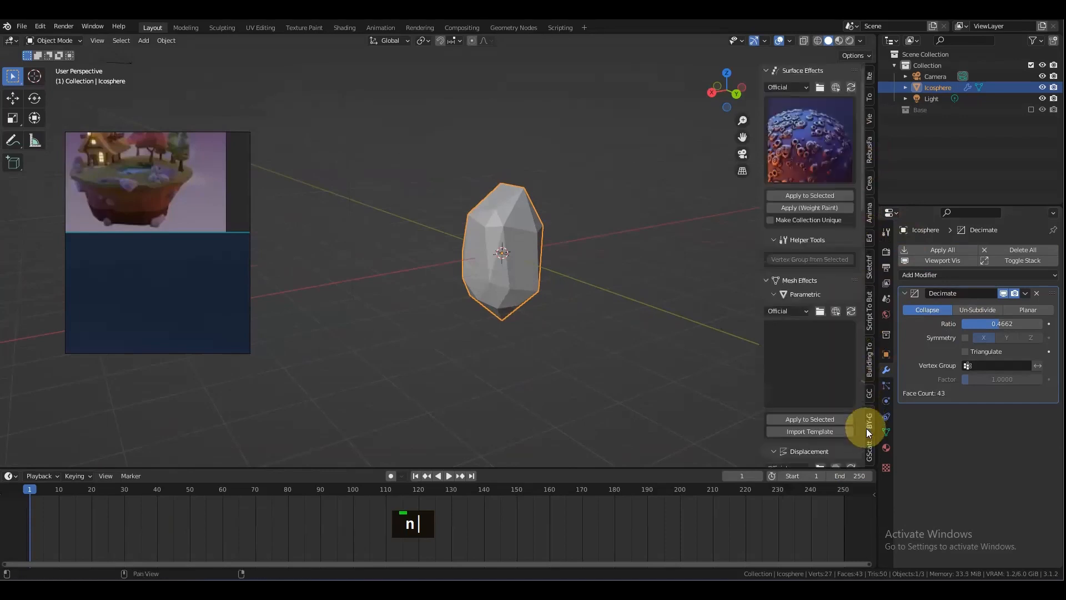
{"action": "left_click", "coordinate": [825, 158]}
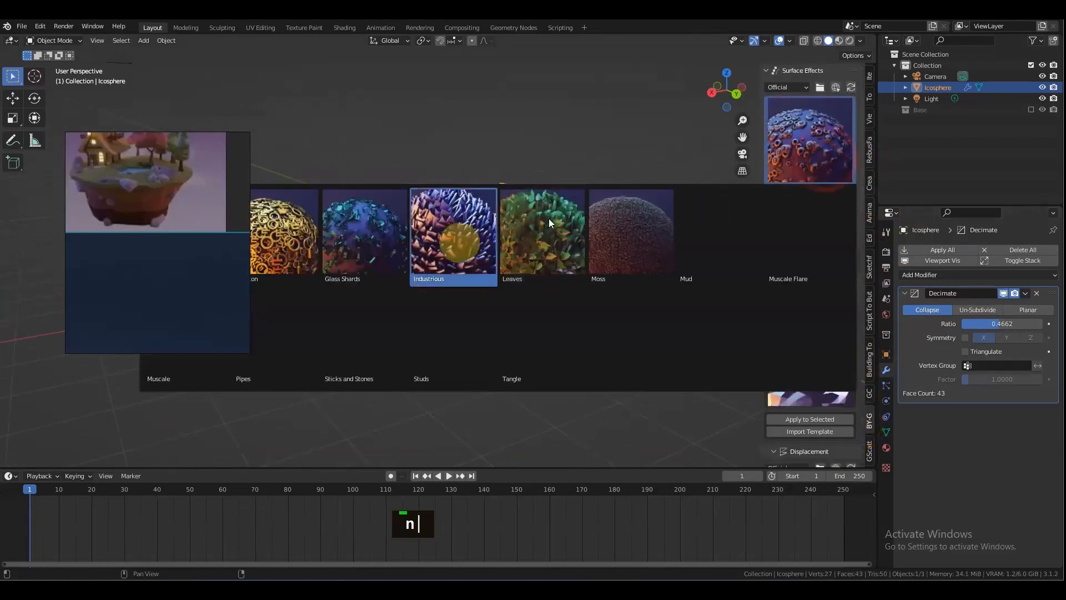
{"action": "left_click", "coordinate": [296, 313]}
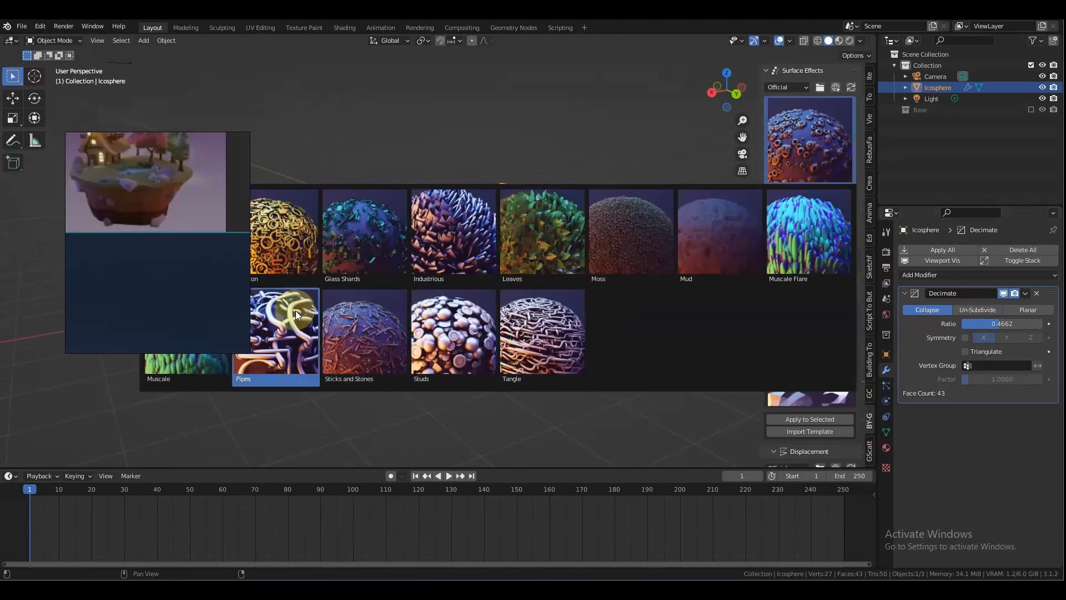
{"action": "left_click", "coordinate": [641, 282]}
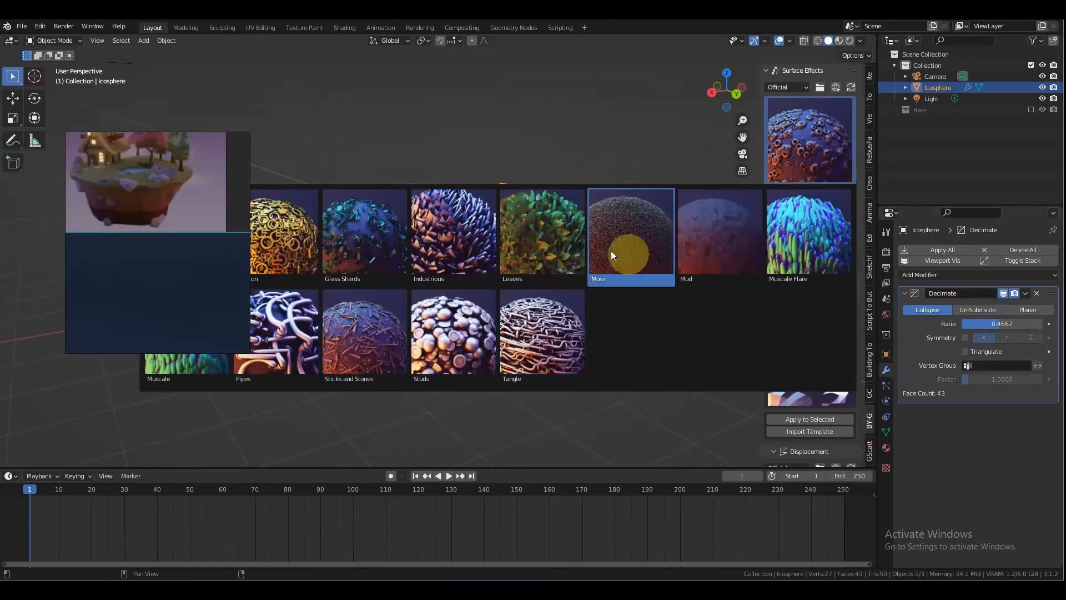
{"action": "left_click", "coordinate": [697, 261]}
{"action": "left_click", "coordinate": [822, 198]}
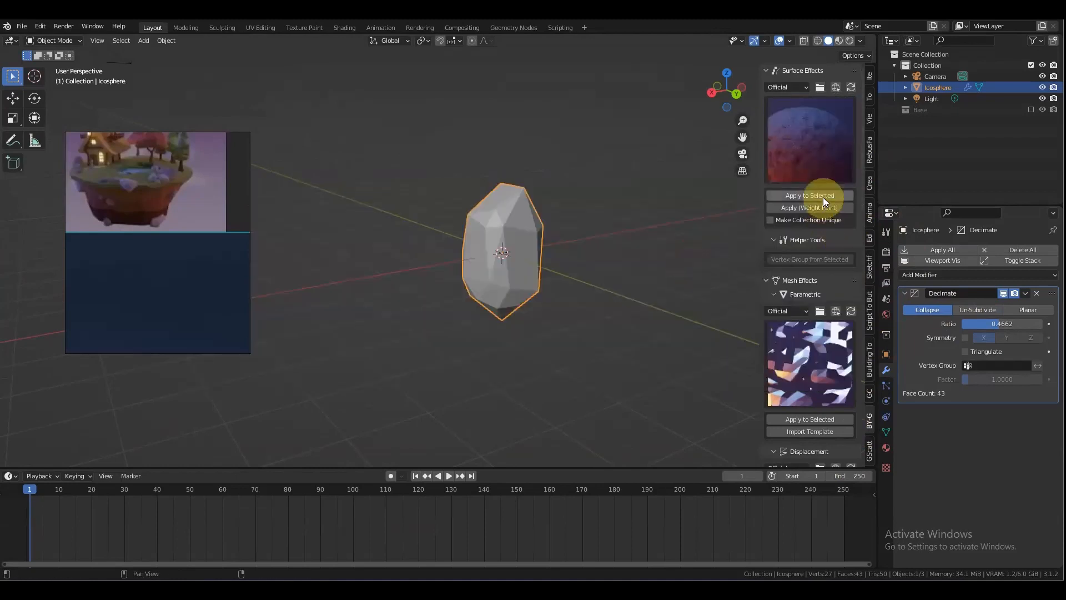
Step: Examine the mud-covered icosphere's surface up close from several angles
{"action": "scroll", "coordinate": [576, 259], "scroll_direction": "up", "scroll_amount": 3}
{"action": "left_click", "coordinate": [594, 276], "text": "alt+shift"}
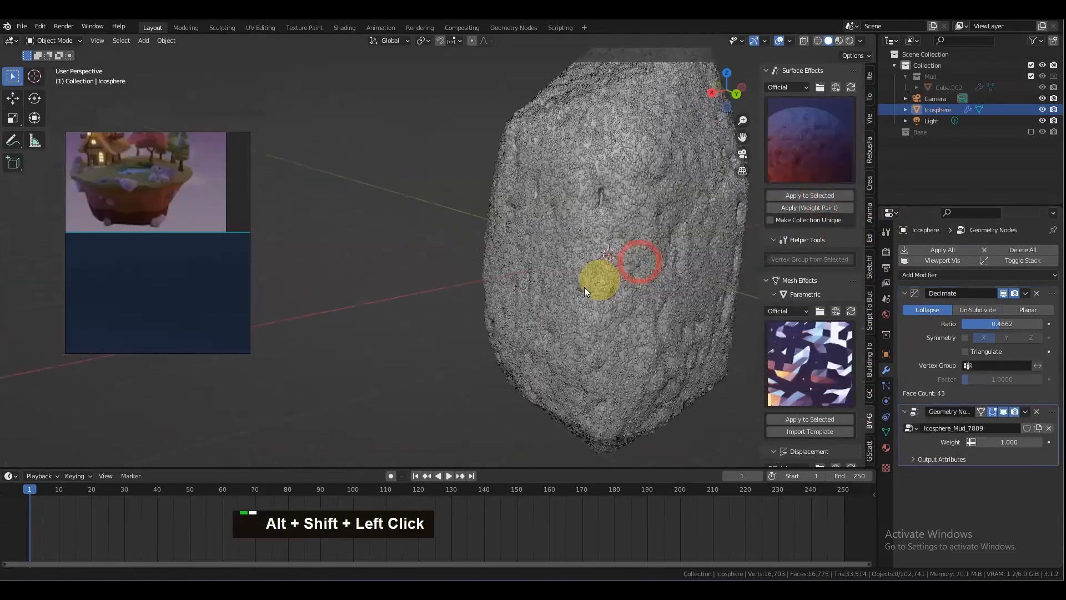
{"action": "left_click", "coordinate": [587, 286], "text": "alt"}
{"action": "left_click_drag", "start_coordinate": [582, 294], "coordinate": [642, 267], "text": "alt"}
{"action": "left_click_drag", "start_coordinate": [642, 266], "coordinate": [852, 379], "text": "alt+shift"}
{"action": "scroll", "coordinate": [566, 302], "scroll_direction": "up", "scroll_amount": 4}
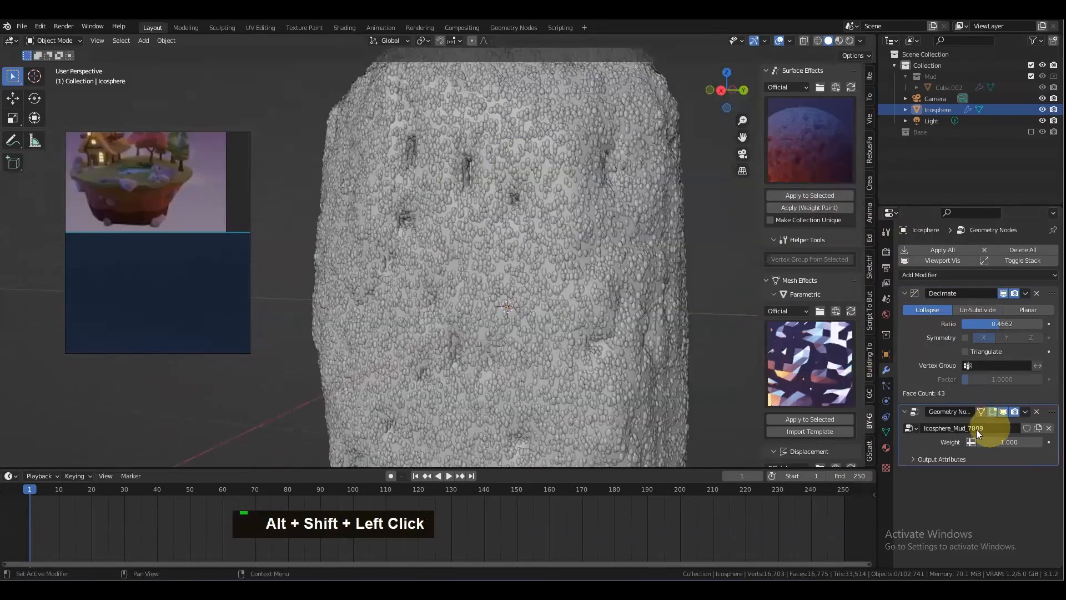
Step: Preview the mud-covered icosphere in material preview and rendered shading and examine its surface up close
{"action": "mouse_move", "coordinate": [543, 358]}
{"action": "left_mouse_down", "text": "alt"}
{"action": "mouse_move", "coordinate": [618, 344]}
{"action": "mouse_move", "coordinate": [554, 340]}
{"action": "mouse_move", "coordinate": [567, 322]}
{"action": "mouse_move", "coordinate": [673, 320]}
{"action": "left_mouse_up", "text": "alt"}
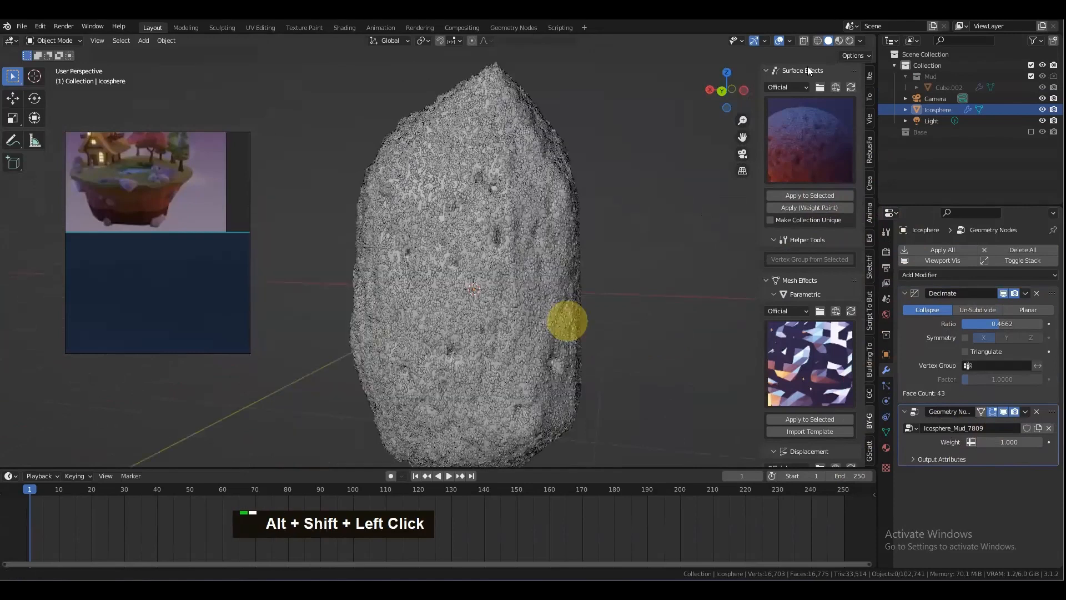
{"action": "left_click", "coordinate": [840, 41]}
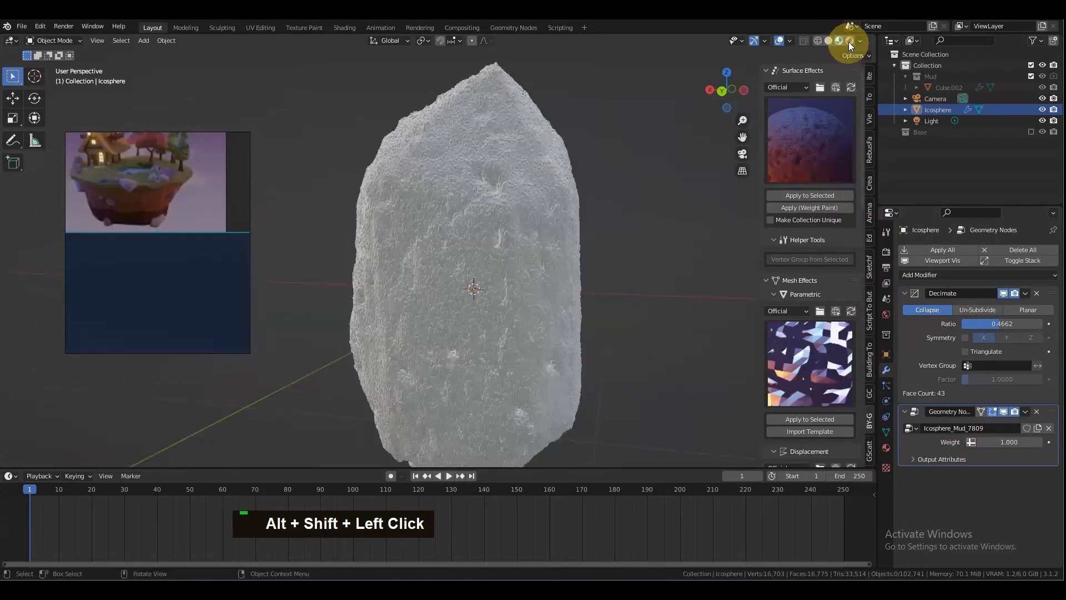
{"action": "scroll", "coordinate": [543, 241], "scroll_direction": "down", "scroll_amount": 3}
{"action": "scroll", "coordinate": [553, 238], "scroll_direction": "up", "scroll_amount": 3}
{"action": "left_click", "coordinate": [851, 42]}
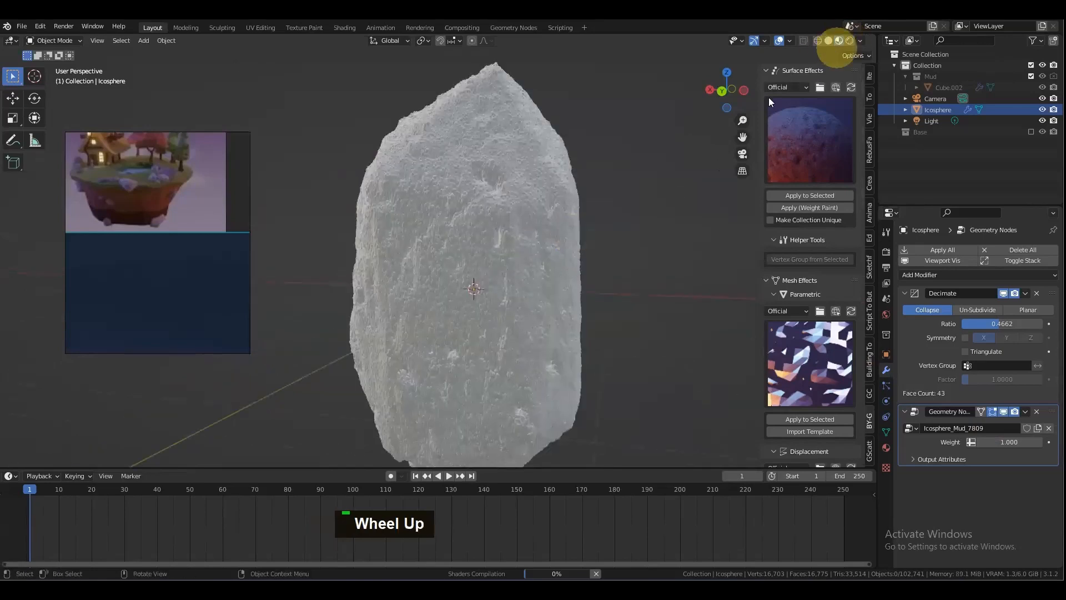
{"action": "mouse_move", "coordinate": [535, 218]}
{"action": "left_mouse_down", "text": "alt"}
{"action": "mouse_move", "coordinate": [539, 258]}
{"action": "mouse_move", "coordinate": [611, 258]}
{"action": "left_mouse_up", "text": "alt"}
{"action": "scroll", "coordinate": [579, 251], "scroll_direction": "up", "scroll_amount": 5}
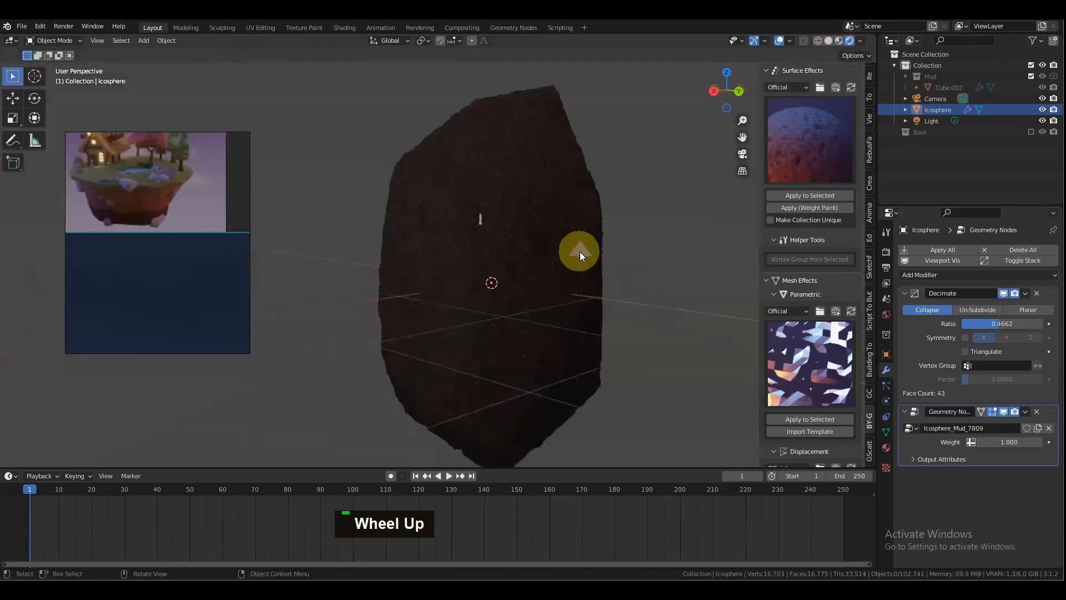
{"action": "scroll", "coordinate": [580, 256], "scroll_direction": "up", "scroll_amount": 2}
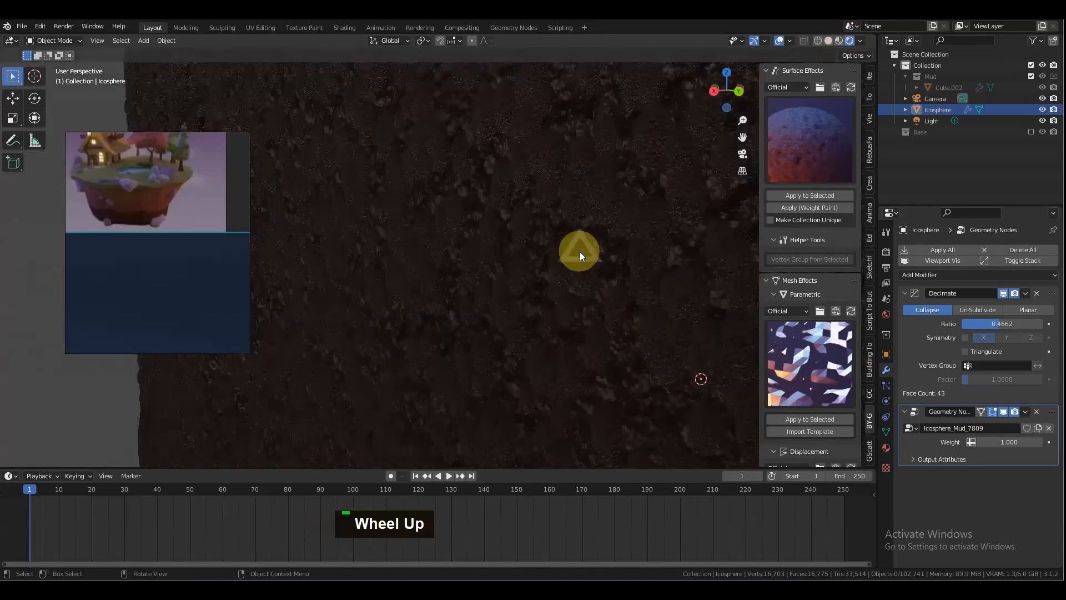
{"action": "scroll", "coordinate": [579, 252], "scroll_direction": "down", "scroll_amount": 3}
{"action": "mouse_move", "coordinate": [542, 270]}
{"action": "left_mouse_down", "text": "alt"}
{"action": "mouse_move", "coordinate": [600, 264]}
{"action": "mouse_move", "coordinate": [604, 250]}
{"action": "mouse_move", "coordinate": [531, 281]}
{"action": "left_mouse_up", "text": "alt"}
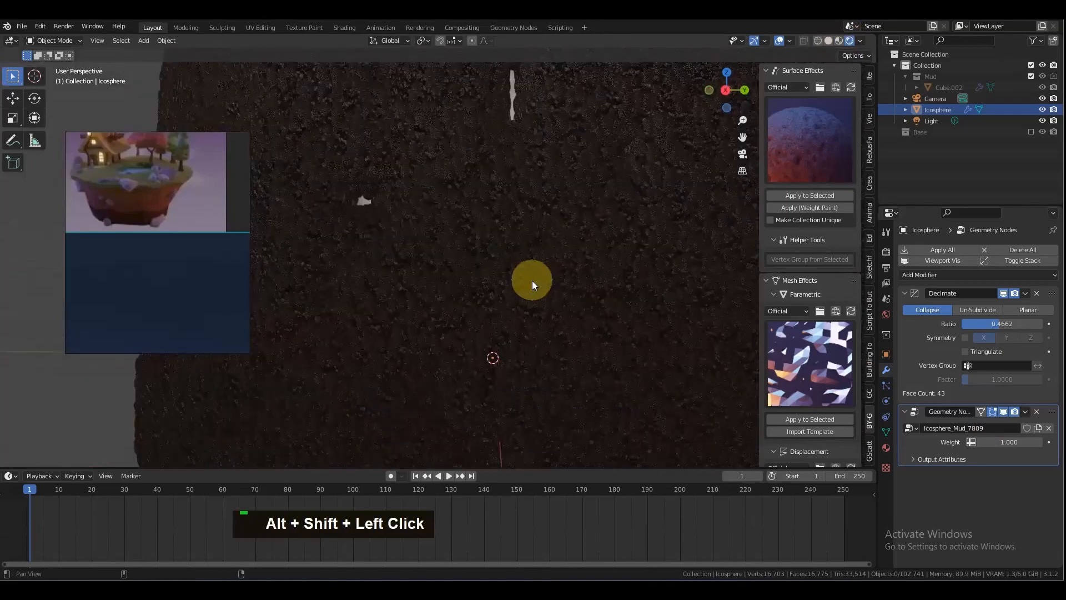
{"action": "scroll", "coordinate": [532, 281], "scroll_direction": "down", "scroll_amount": 3}
{"action": "scroll", "coordinate": [541, 286], "scroll_direction": "down", "scroll_amount": 4}
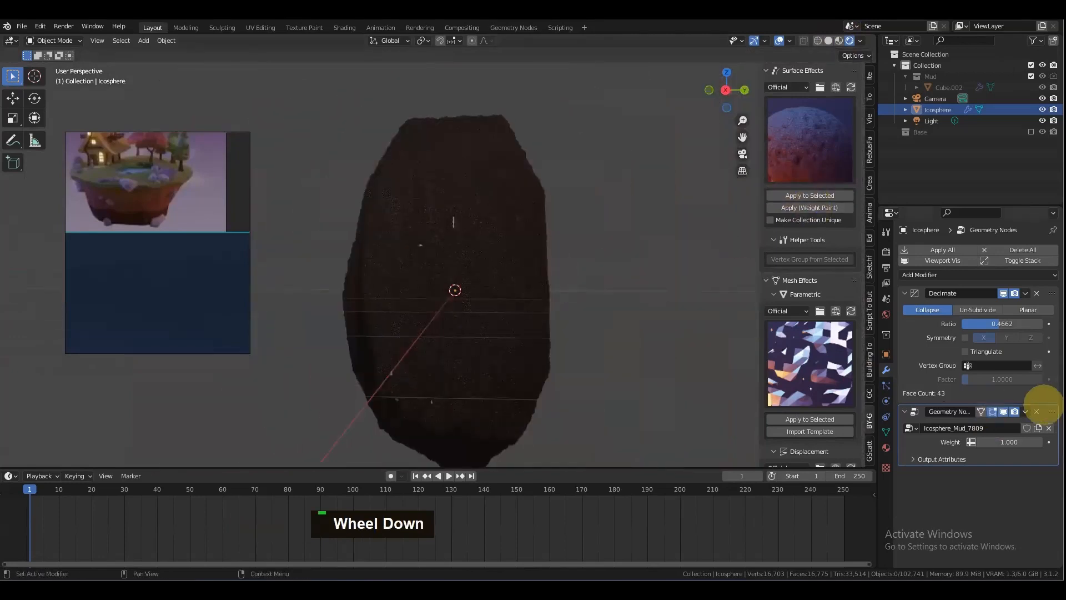
Step: Remove the Mud effect's Geometry Nodes modifier from the icosphere, keeping the Decimate modifier
{"action": "left_click", "coordinate": [1038, 412]}
{"action": "scroll", "coordinate": [600, 280], "scroll_direction": "up", "scroll_amount": 2}
{"action": "left_click_drag", "start_coordinate": [600, 280], "coordinate": [760, 342], "text": "alt"}
Step: Choose the official Guts volume effect from the BY-GEN add-on and apply it to the selected icosphere
{"action": "scroll", "coordinate": [775, 341], "scroll_direction": "down", "scroll_amount": 10}
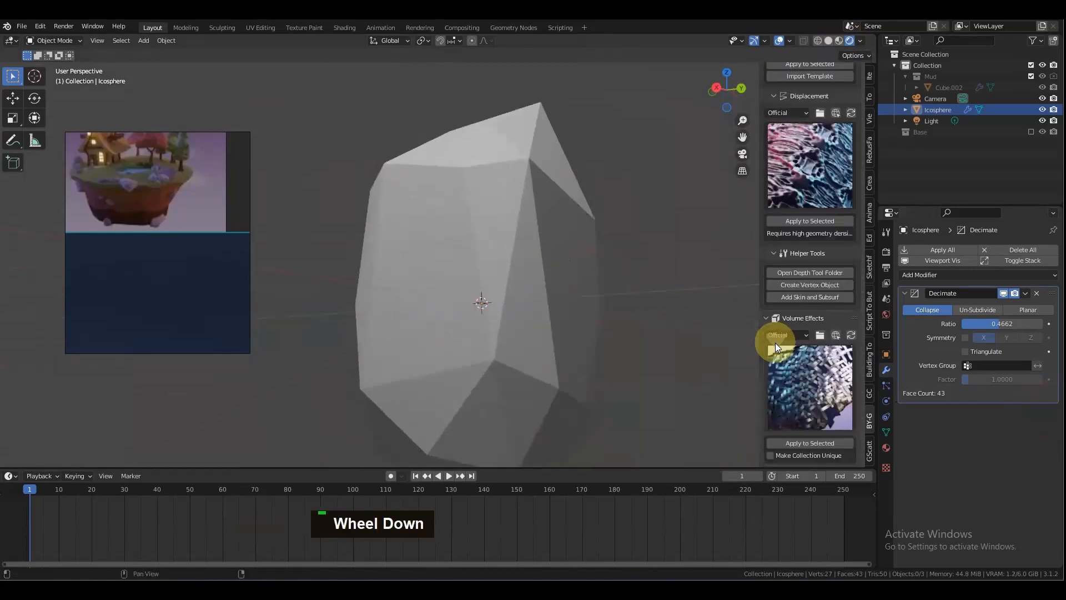
{"action": "left_click", "coordinate": [808, 325]}
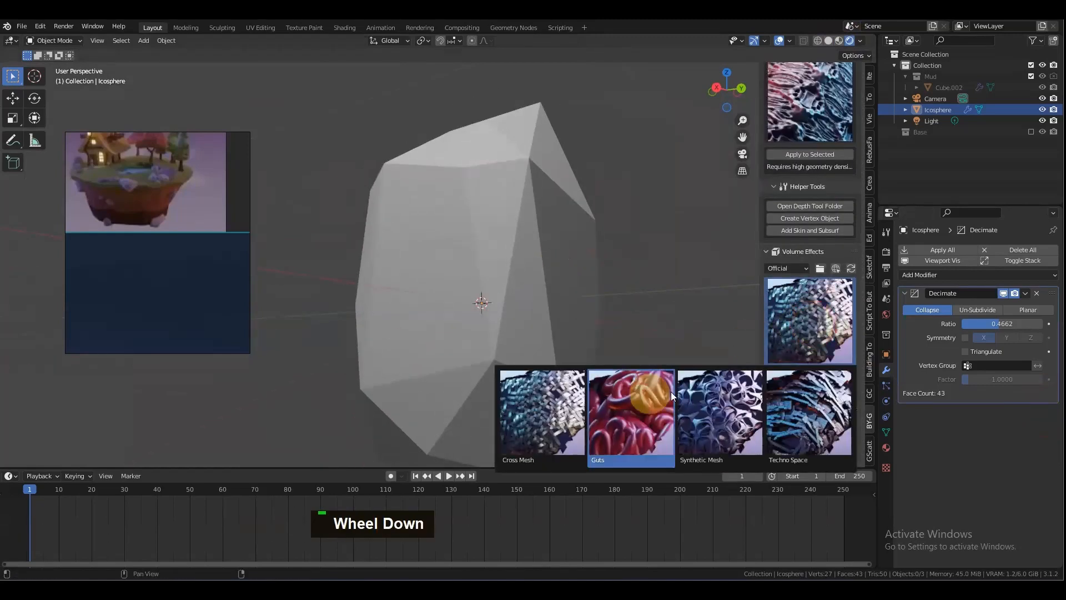
{"action": "left_click", "coordinate": [652, 409]}
{"action": "left_click", "coordinate": [800, 373]}
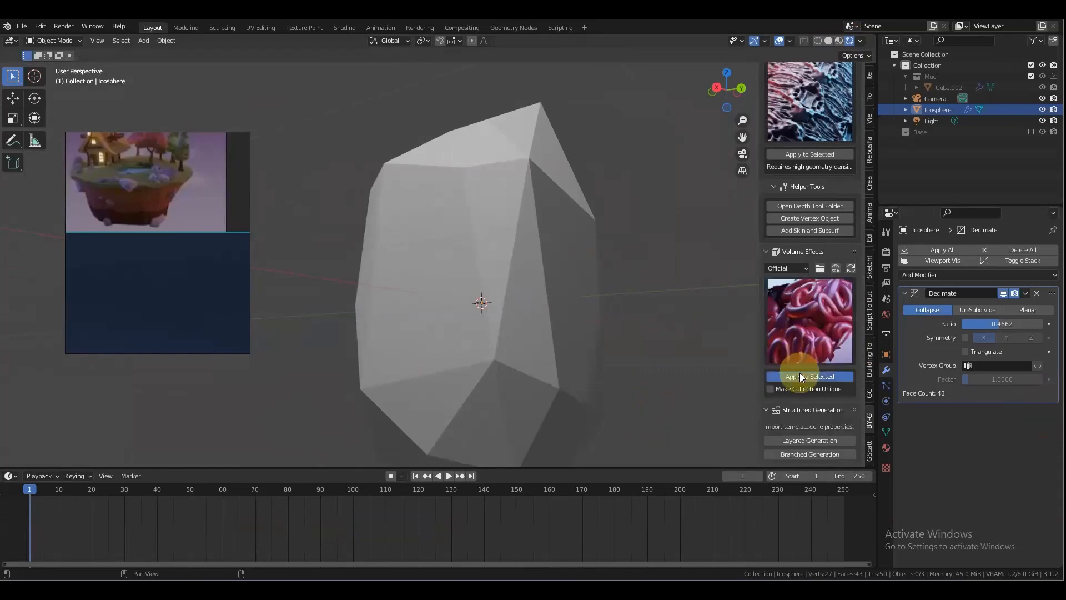
{"action": "scroll", "coordinate": [555, 286], "scroll_direction": "down", "scroll_amount": 3}
{"action": "left_click", "coordinate": [525, 294]}
{"action": "left_click", "coordinate": [786, 375]}
Step: Try a higher weight on the icosphere's Guts effect and remove its Geometry Nodes modifier
{"action": "scroll", "coordinate": [588, 291], "scroll_direction": "up", "scroll_amount": 2}
{"action": "left_click_drag", "start_coordinate": [613, 284], "coordinate": [685, 288], "text": "alt"}
{"action": "scroll", "coordinate": [515, 276], "scroll_direction": "down", "scroll_amount": 3}
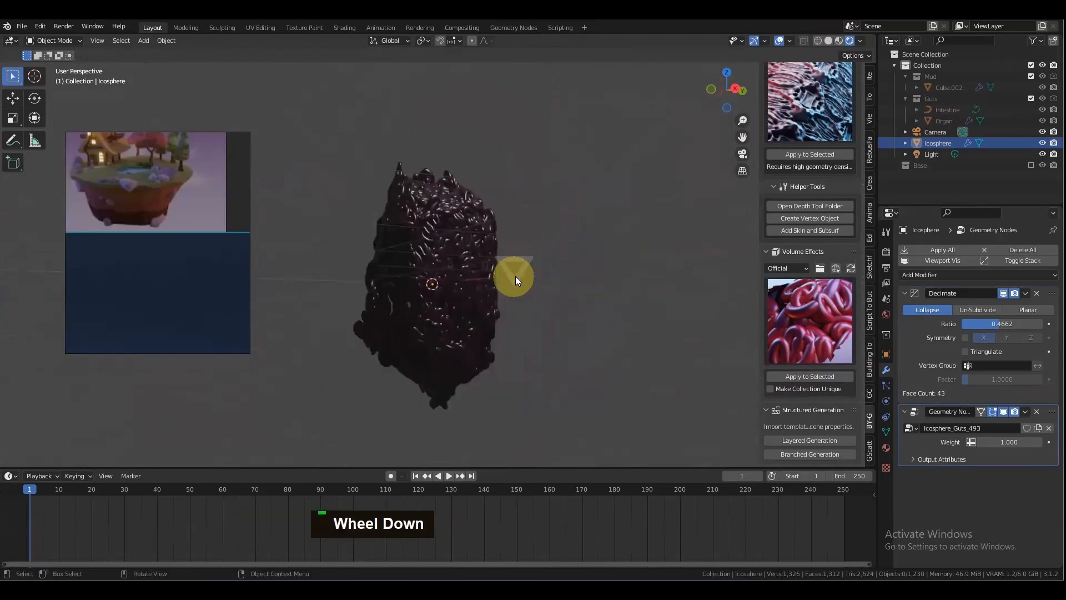
{"action": "mouse_move", "coordinate": [557, 298]}
{"action": "left_mouse_down", "text": "alt"}
{"action": "mouse_move", "coordinate": [519, 302]}
{"action": "mouse_move", "coordinate": [540, 304]}
{"action": "left_mouse_up", "text": "alt"}
{"action": "scroll", "coordinate": [540, 305], "scroll_direction": "up", "scroll_amount": 4}
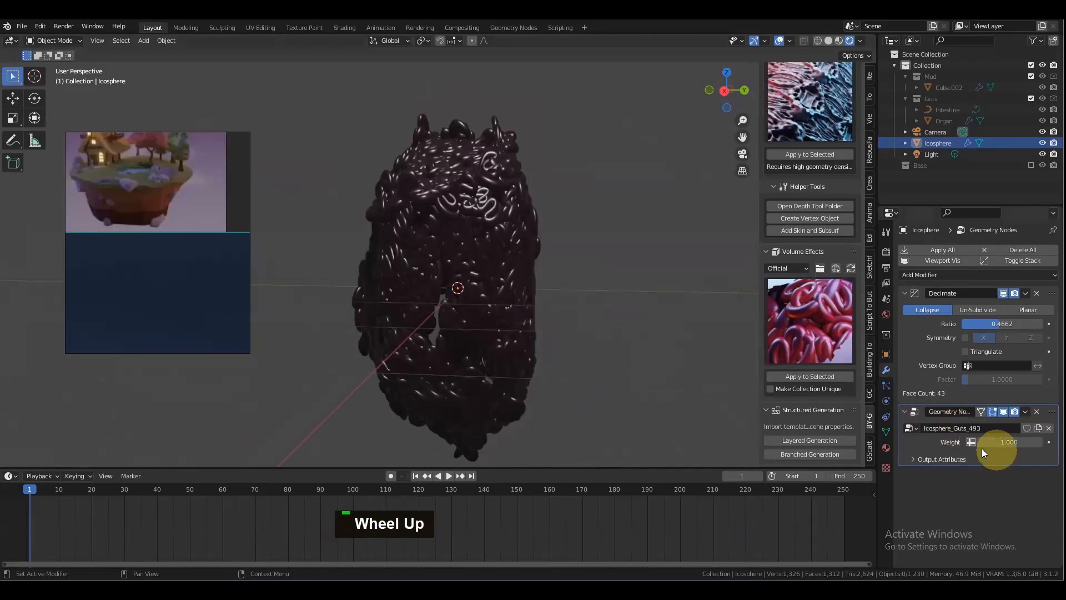
{"action": "left_click_drag", "start_coordinate": [982, 449], "coordinate": [1015, 441]}
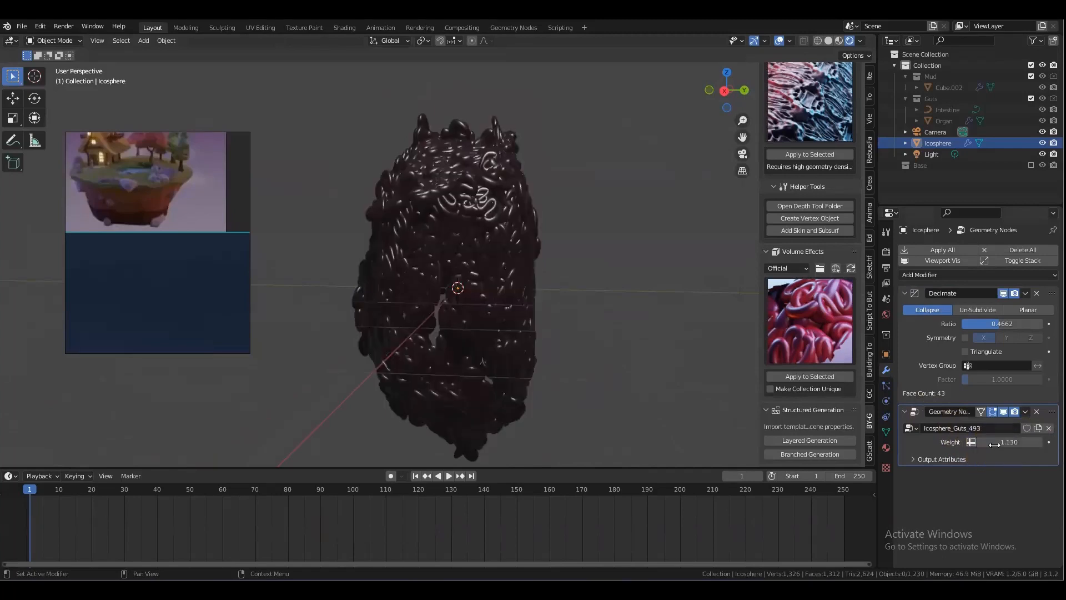
{"action": "left_click", "coordinate": [1037, 411]}
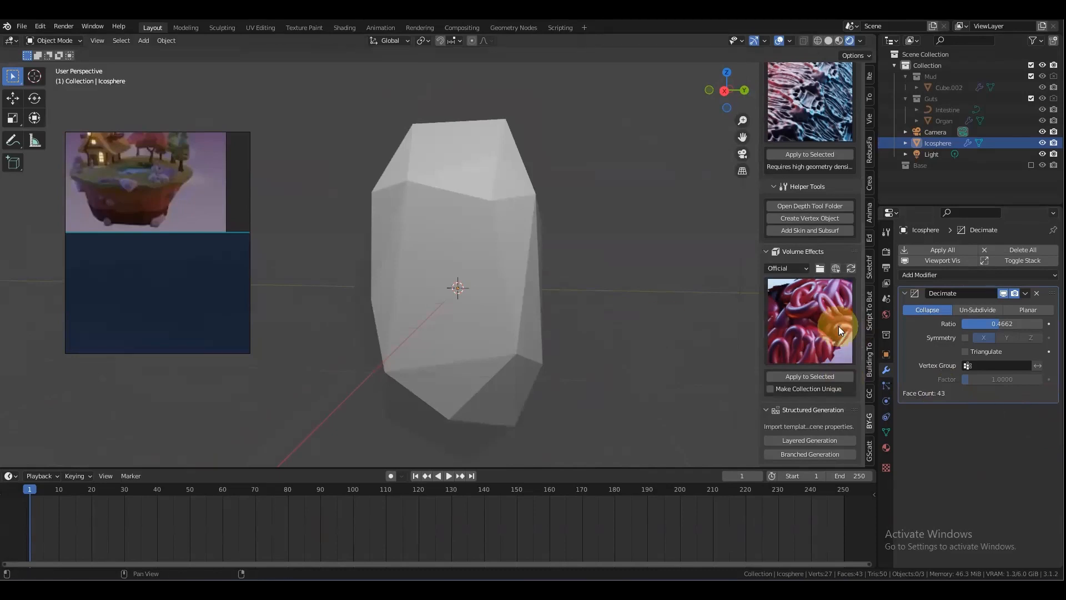
Step: Try the official Alien displacement effect from BY-GEN on the icosphere and remove its Geometry Nodes modifier
{"action": "scroll", "coordinate": [838, 325], "scroll_direction": "up", "scroll_amount": 4}
{"action": "left_click", "coordinate": [442, 255]}
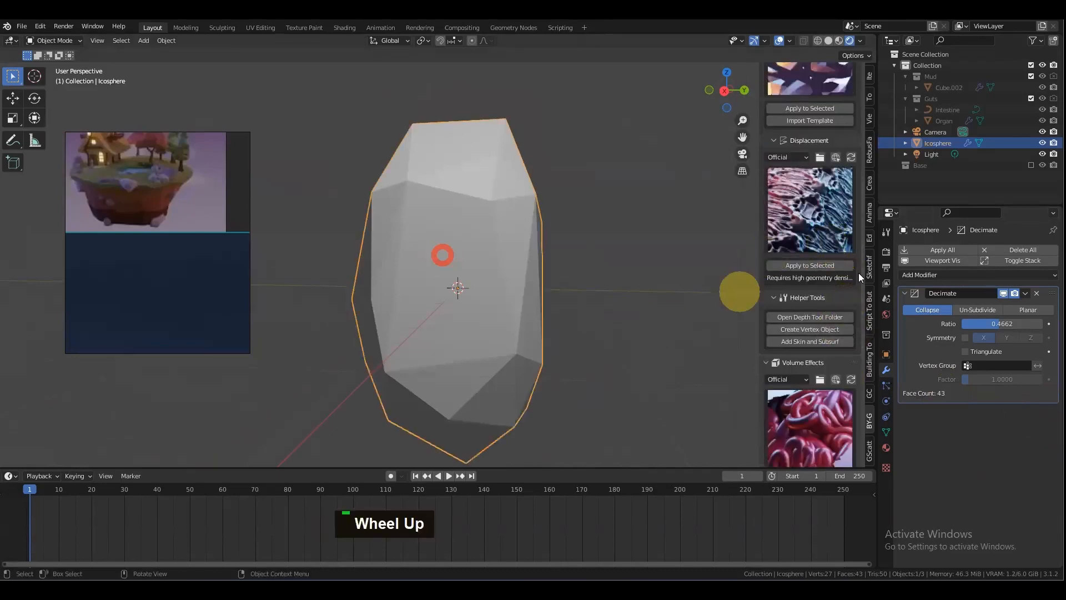
{"action": "left_click", "coordinate": [809, 265]}
{"action": "scroll", "coordinate": [609, 305], "scroll_direction": "down", "scroll_amount": 1}
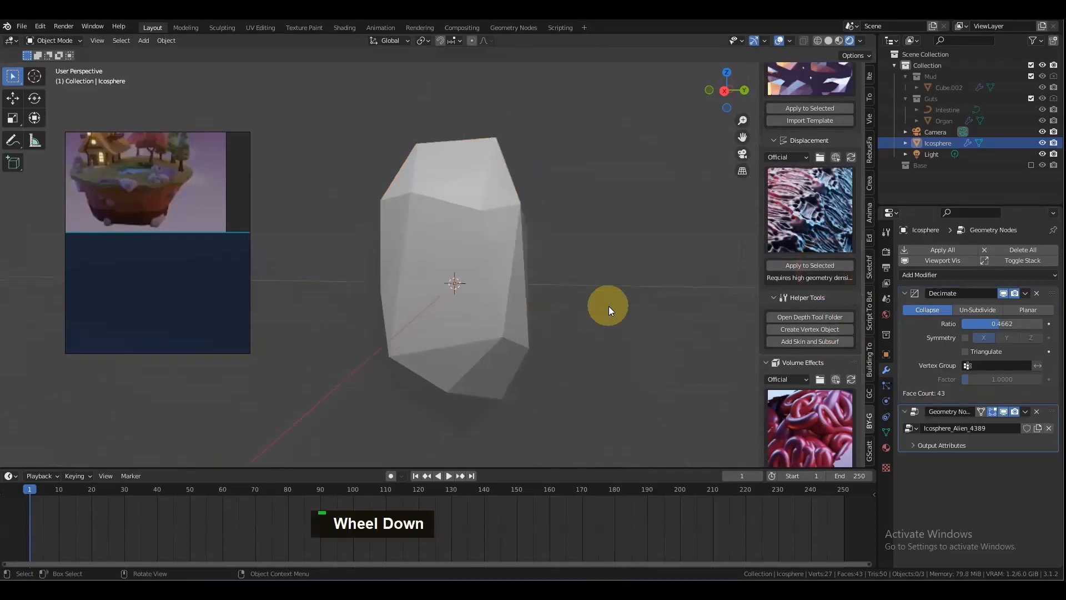
{"action": "left_click_drag", "start_coordinate": [641, 300], "coordinate": [556, 298], "text": "alt"}
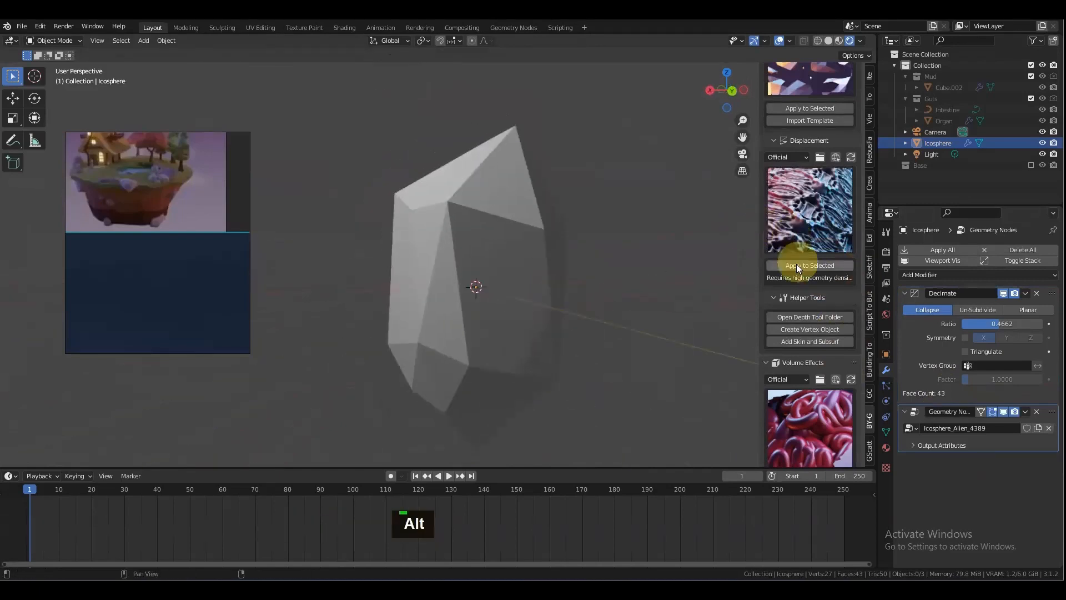
{"action": "left_click", "coordinate": [515, 275]}
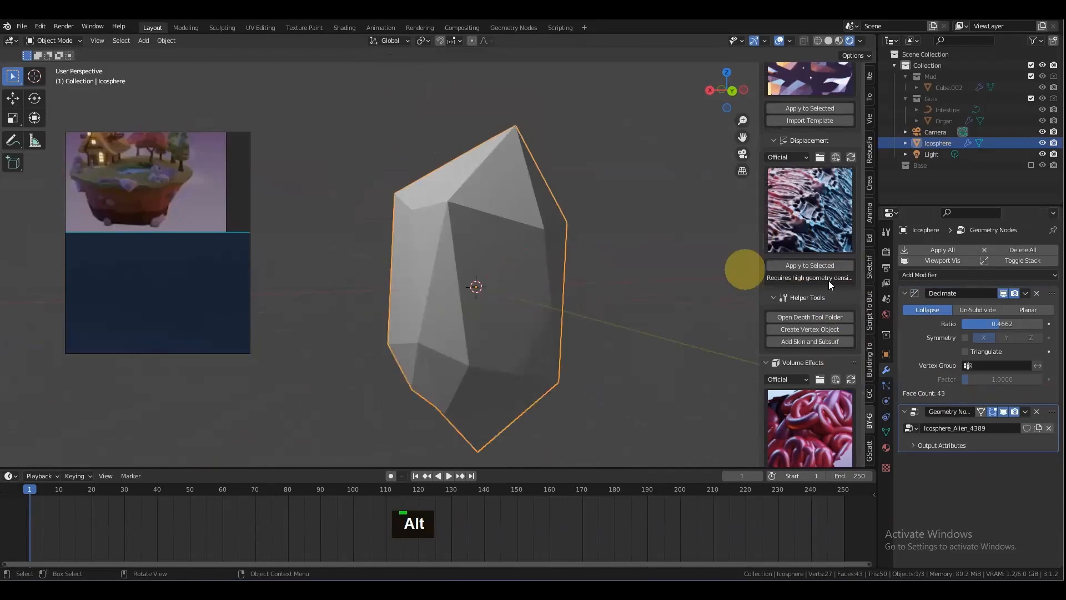
{"action": "left_click", "coordinate": [1036, 413]}
Step: Show the icosphere's transform properties and switch the viewport back to solid shading
{"action": "scroll", "coordinate": [518, 281], "scroll_direction": "down", "scroll_amount": 1}
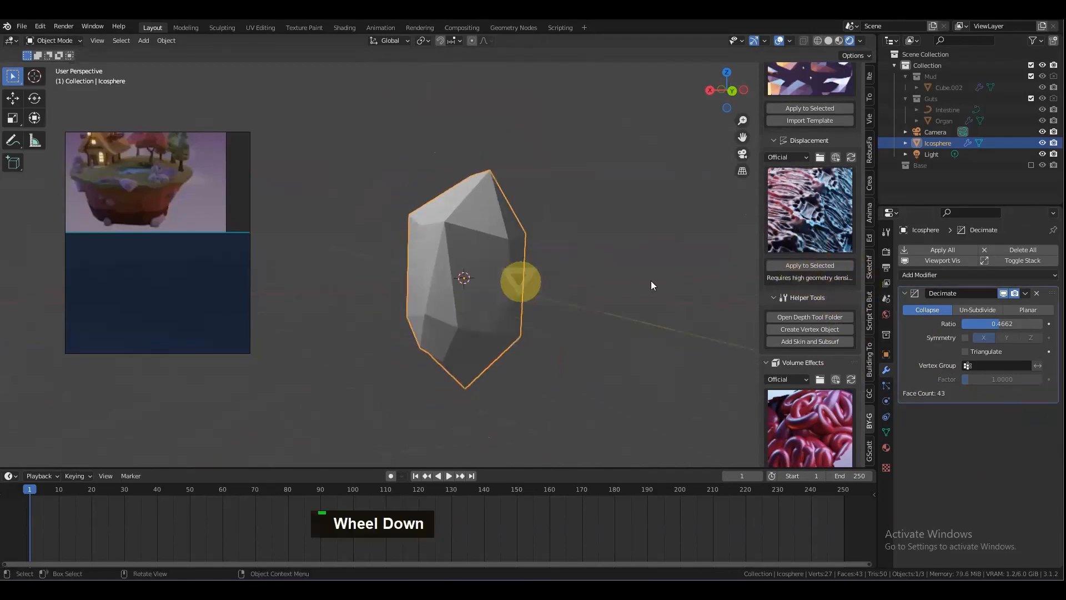
{"action": "scroll", "coordinate": [818, 188], "scroll_direction": "up", "scroll_amount": 5}
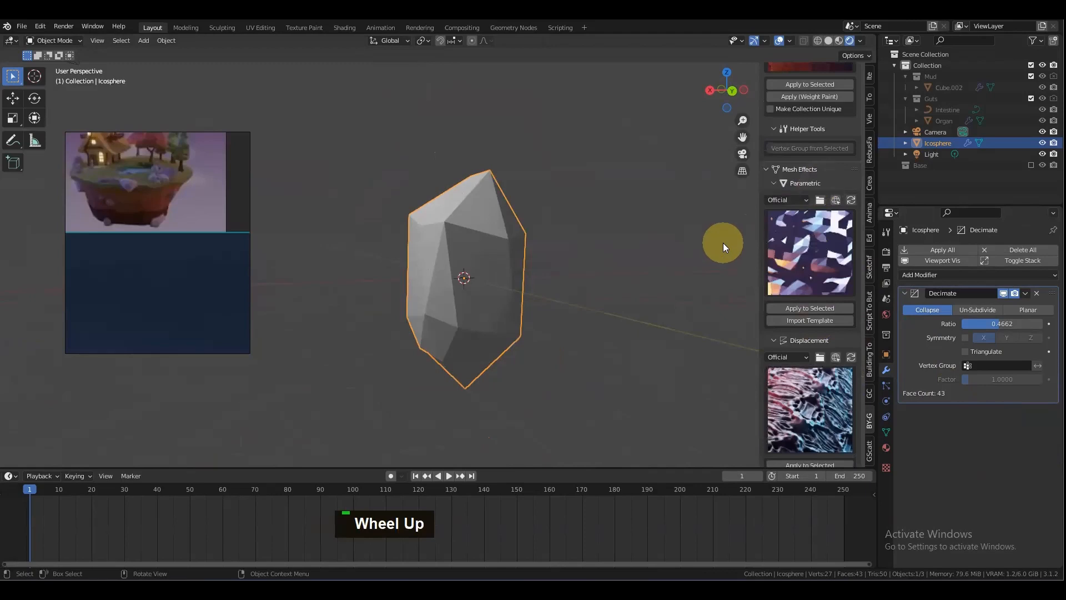
{"action": "left_click", "coordinate": [869, 77]}
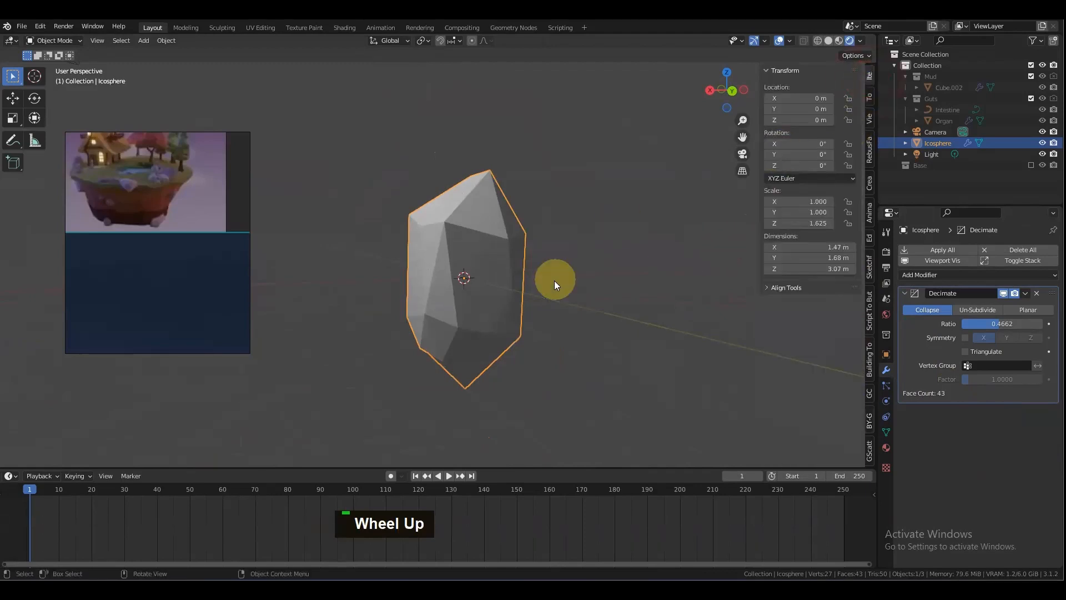
{"action": "scroll", "coordinate": [555, 283], "scroll_direction": "up", "scroll_amount": 1}
{"action": "left_click_drag", "start_coordinate": [666, 309], "coordinate": [716, 266], "text": "alt"}
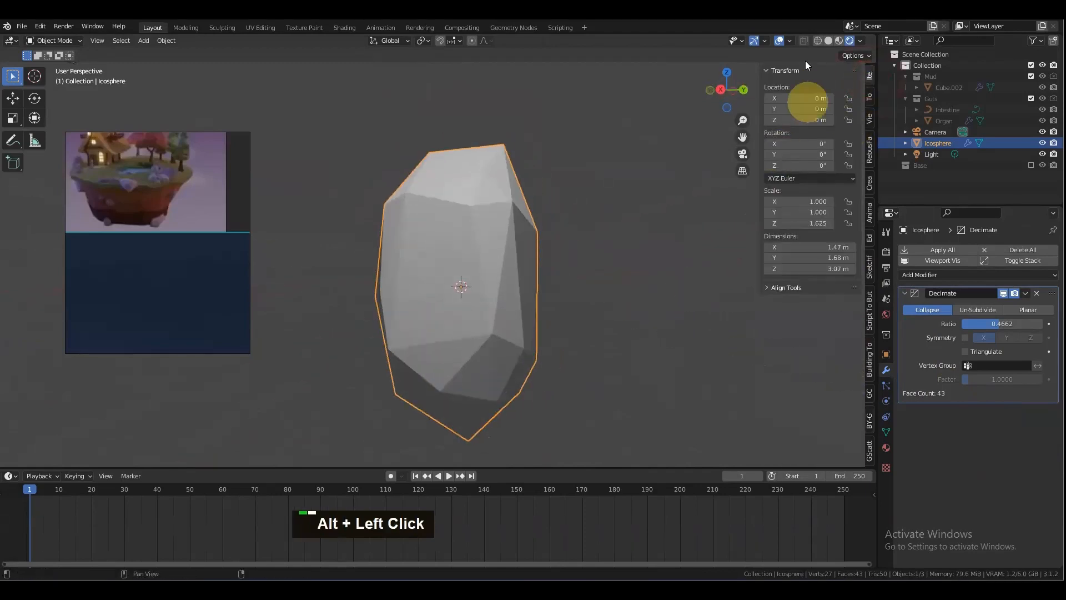
{"action": "left_click", "coordinate": [827, 42]}
{"action": "scroll", "coordinate": [562, 245], "scroll_direction": "down", "scroll_amount": 2}
{"action": "left_click_drag", "start_coordinate": [573, 262], "coordinate": [526, 288], "text": "alt"}
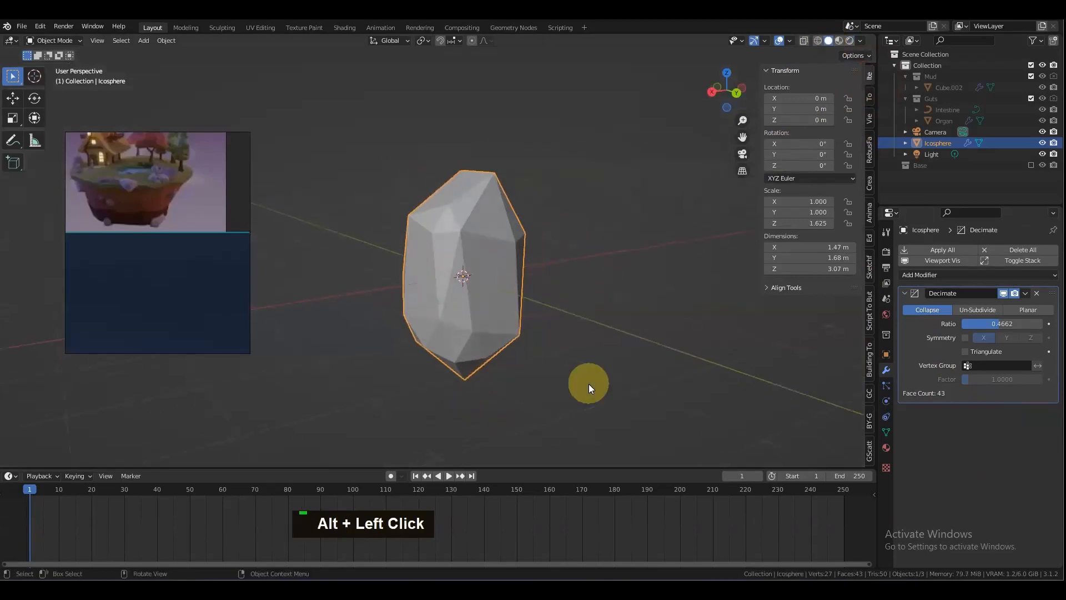
{"action": "left_click_drag", "start_coordinate": [558, 351], "coordinate": [592, 358], "text": "alt"}
Step: Duplicate the icosphere rock and move the copy about 2.31 m along the Y axis
{"action": "key", "text": "shift+d"}
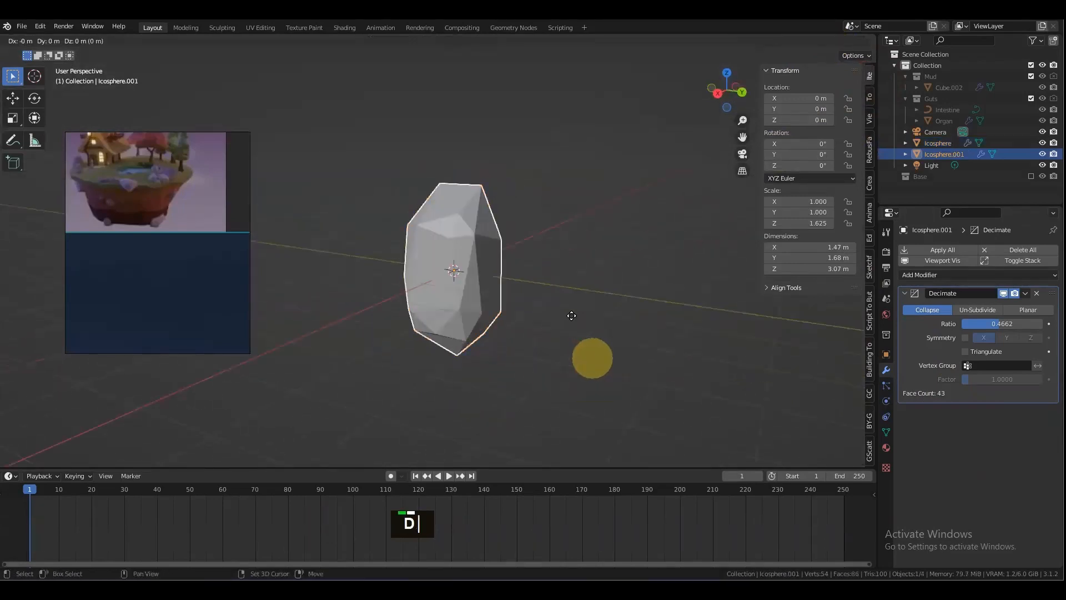
{"action": "right_click", "coordinate": [572, 315]}
{"action": "key", "text": "s"}
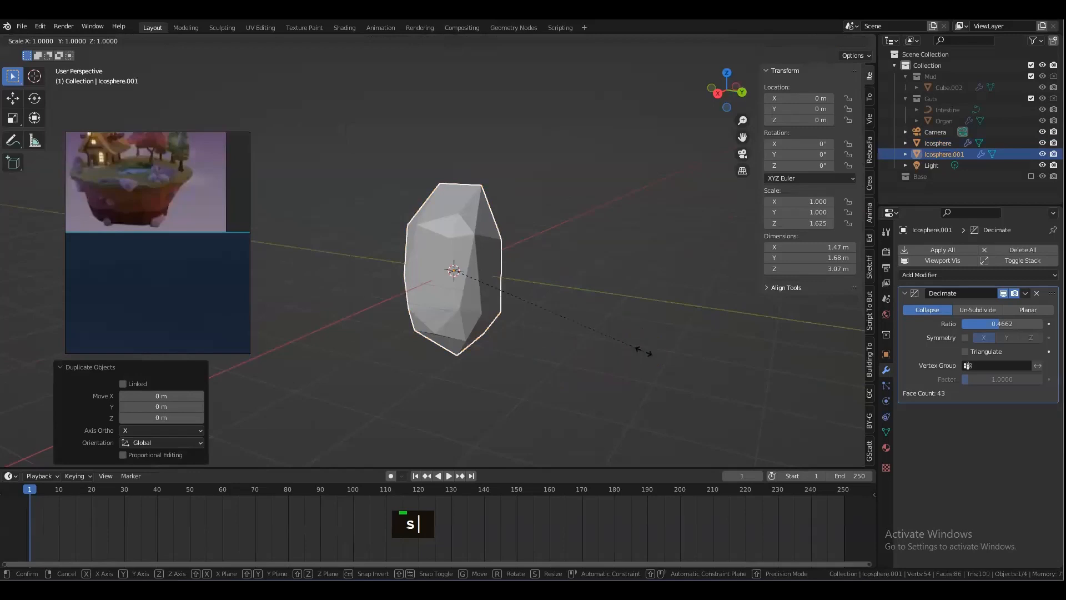
{"action": "right_click", "coordinate": [643, 351]}
{"action": "key", "text": "g"}
{"action": "key", "text": "y"}
{"action": "left_click", "coordinate": [769, 375]}
Step: Scale the copied rock by about 0.488 along Z and about 1.716 along X
{"action": "key", "text": "s"}
{"action": "key", "text": "z"}
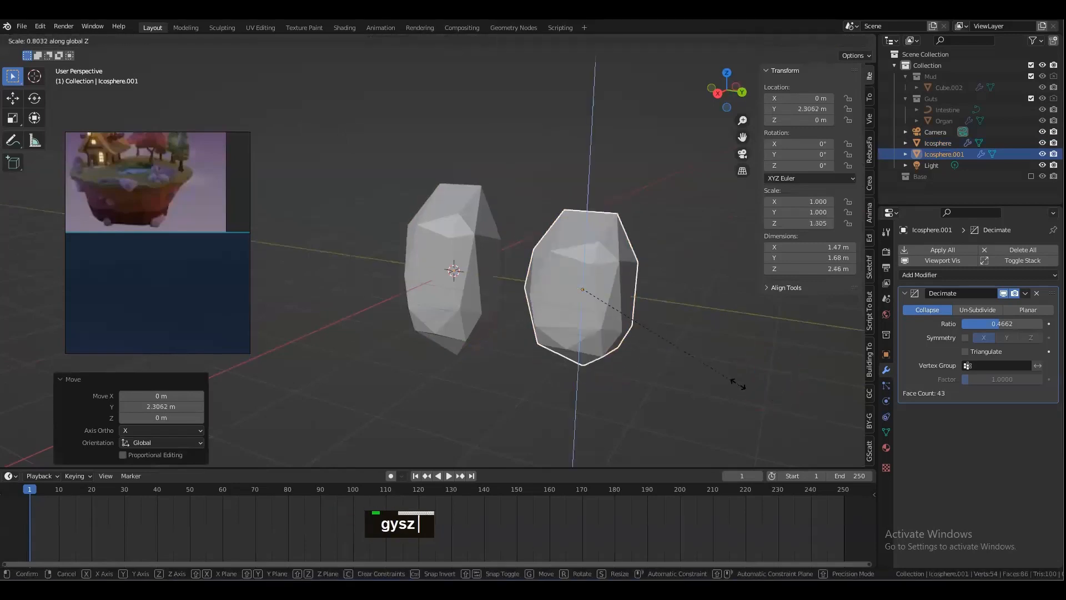
{"action": "left_click", "coordinate": [678, 347]}
{"action": "key", "text": "s"}
{"action": "key", "text": "x"}
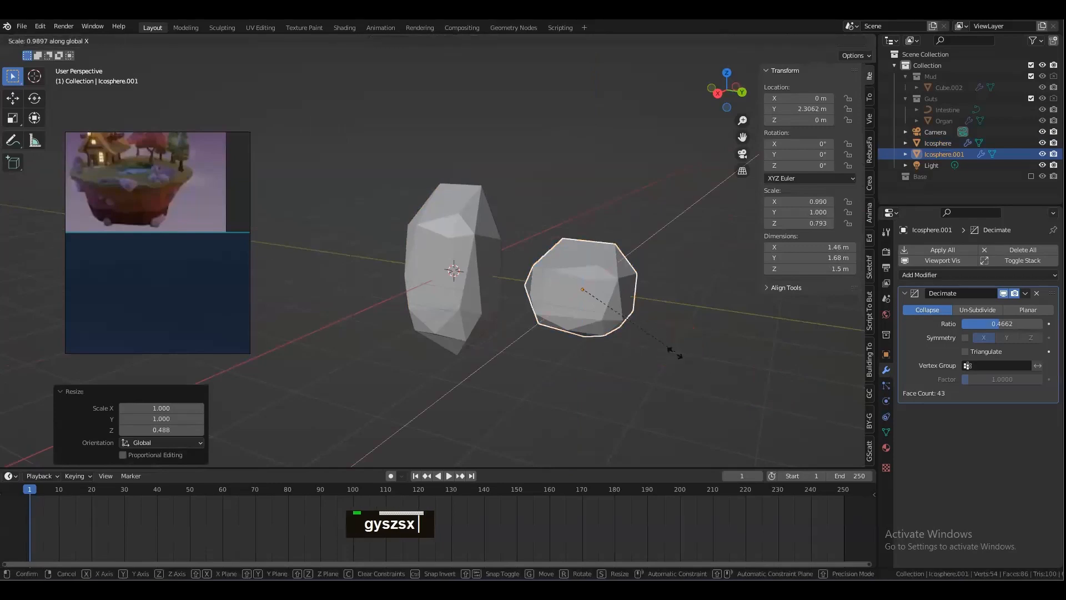
{"action": "left_click", "coordinate": [649, 344]}
{"action": "left_click_drag", "start_coordinate": [649, 344], "coordinate": [775, 389], "text": "alt"}
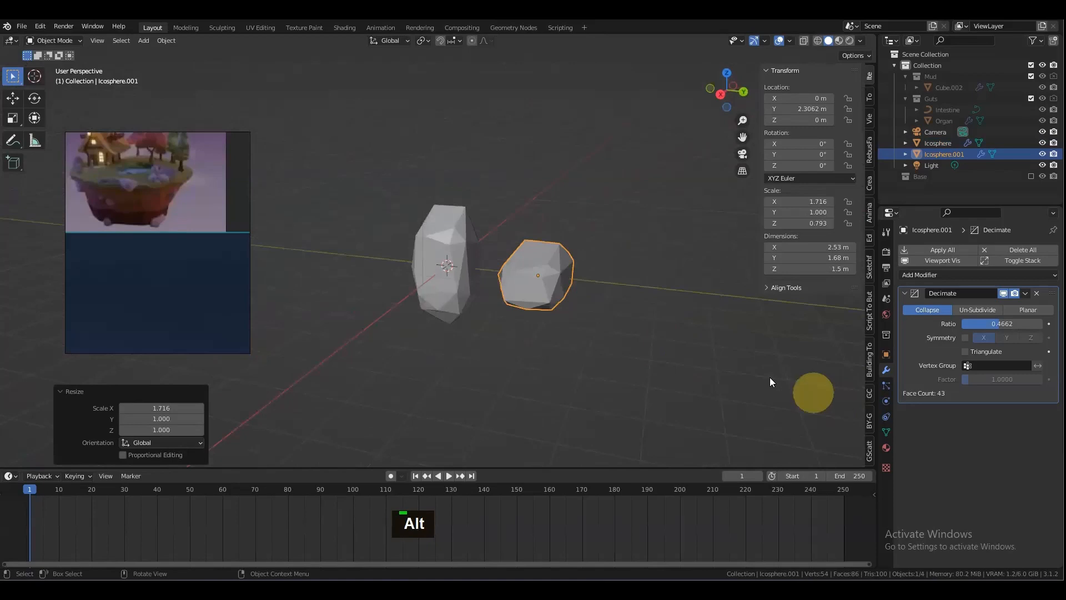
Step: Duplicate the flattened rock and move the new copy along the Y axis to about 4.38 m
{"action": "key", "text": "shift+d"}
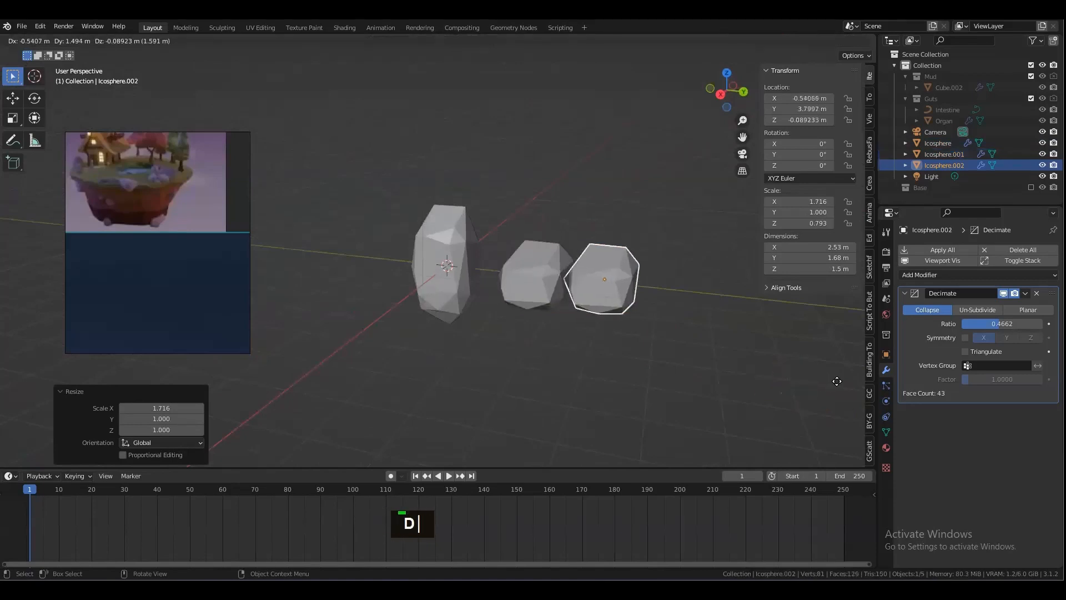
{"action": "key", "text": "y"}
{"action": "left_click", "coordinate": [861, 382]}
Step: Scale the third rock by about 0.643 in X and Y only, and by about 0.733 uniformly
{"action": "key", "text": "s"}
{"action": "key", "text": "shift+z"}
{"action": "left_click", "coordinate": [759, 368]}
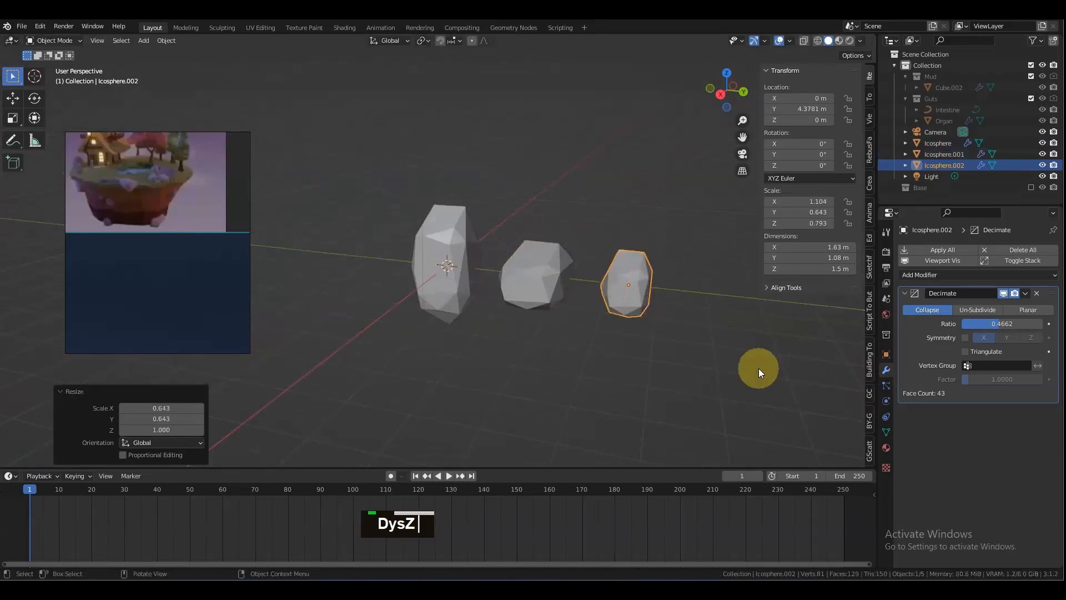
{"action": "key", "text": "s"}
{"action": "left_click", "coordinate": [734, 348]}
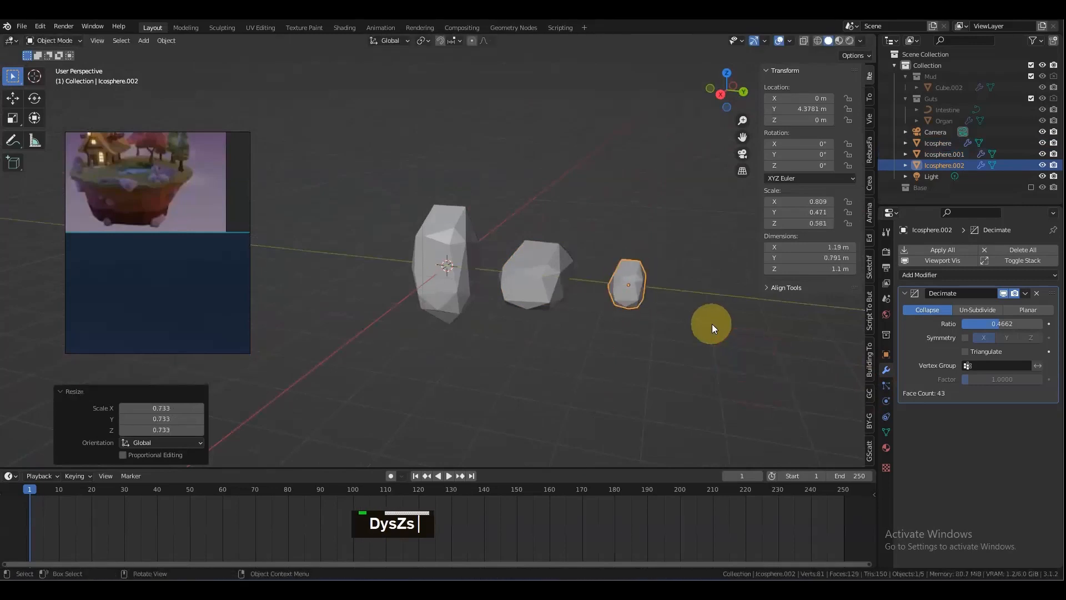
Step: Tilt the small third rock with a trackball rotation of about 26.4° and -43°
{"action": "key", "text": "r"}
{"action": "key", "text": "r"}
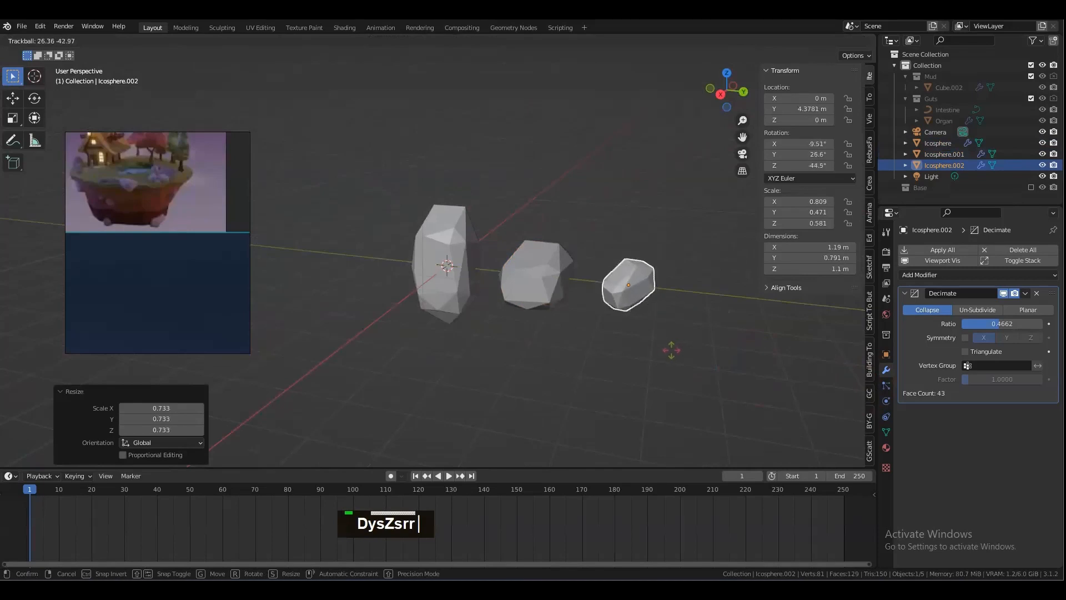
{"action": "left_click", "coordinate": [672, 350]}
Step: Select all three rocks and move them to the Base collection
{"action": "scroll", "coordinate": [683, 336], "scroll_direction": "up", "scroll_amount": 2}
{"action": "left_click_drag", "start_coordinate": [694, 326], "coordinate": [637, 314], "text": "alt"}
{"action": "scroll", "coordinate": [635, 314], "scroll_direction": "down", "scroll_amount": 3}
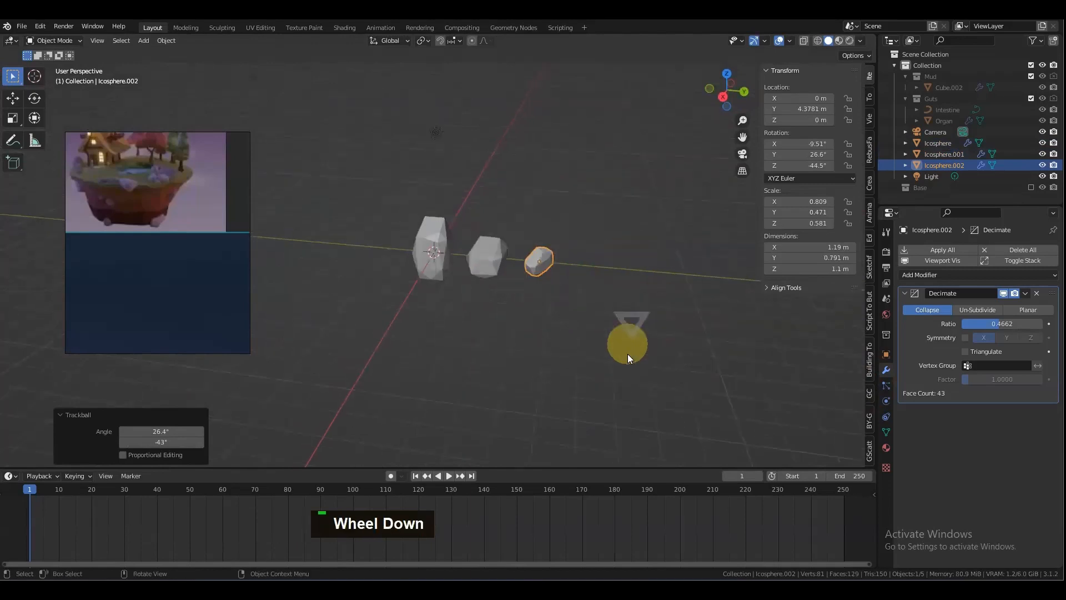
{"action": "scroll", "coordinate": [572, 307], "scroll_direction": "up", "scroll_amount": 2}
{"action": "left_click_drag", "start_coordinate": [569, 307], "coordinate": [568, 237], "text": "alt"}
{"action": "left_click_drag", "start_coordinate": [545, 288], "coordinate": [522, 271], "text": "alt"}
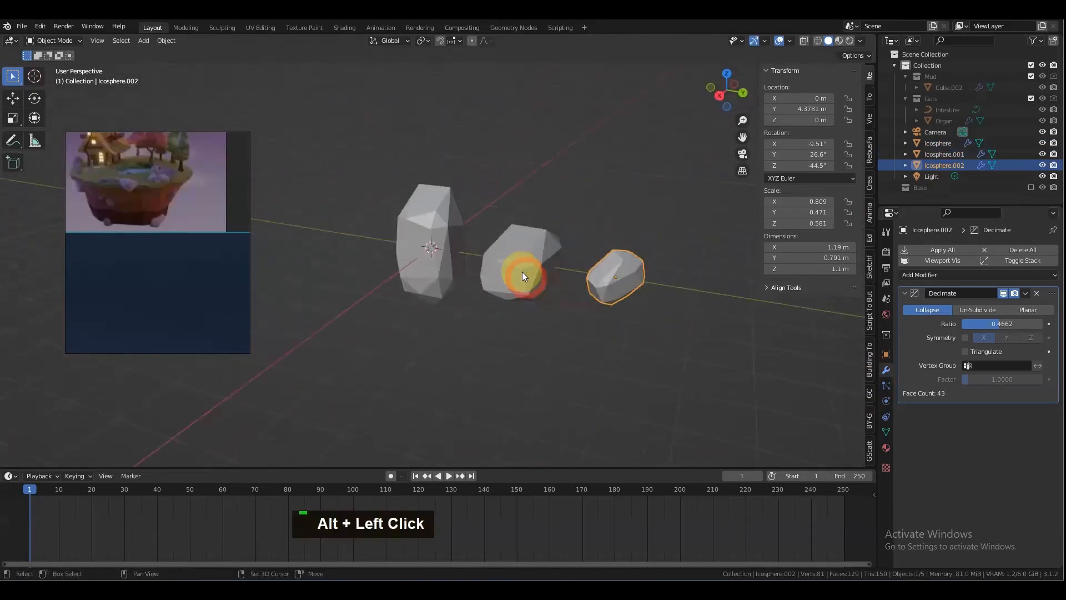
{"action": "left_click", "coordinate": [520, 270], "text": "shift"}
{"action": "left_click", "coordinate": [446, 243], "text": "shift"}
{"action": "key", "text": "m"}
{"action": "left_click", "coordinate": [411, 272]}
{"action": "left_click", "coordinate": [405, 282]}
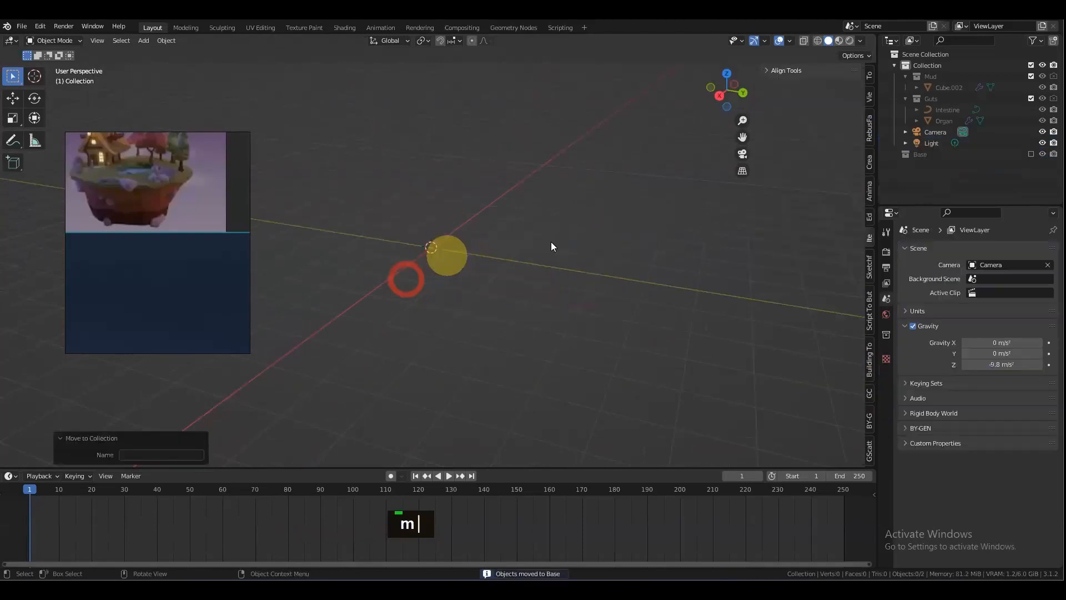
Step: Include the Base collection in the view layer again so the island and rocks are shown
{"action": "left_click", "coordinate": [1031, 154]}
{"action": "scroll", "coordinate": [539, 248], "scroll_direction": "down", "scroll_amount": 6}
{"action": "left_click_drag", "start_coordinate": [545, 309], "coordinate": [501, 285], "text": "alt"}
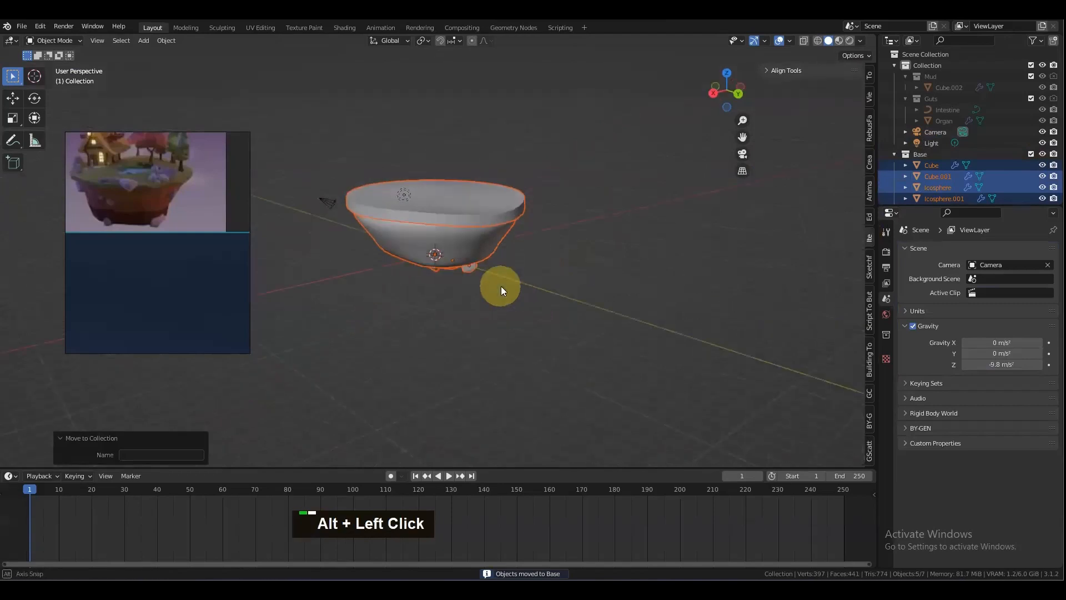
Step: Select the three rocks and raise them about 5.99 m along Z onto the island's top surface
{"action": "left_click", "coordinate": [917, 188]}
{"action": "scroll", "coordinate": [918, 188], "scroll_direction": "down", "scroll_amount": 1}
{"action": "left_click", "coordinate": [916, 195], "text": "shift"}
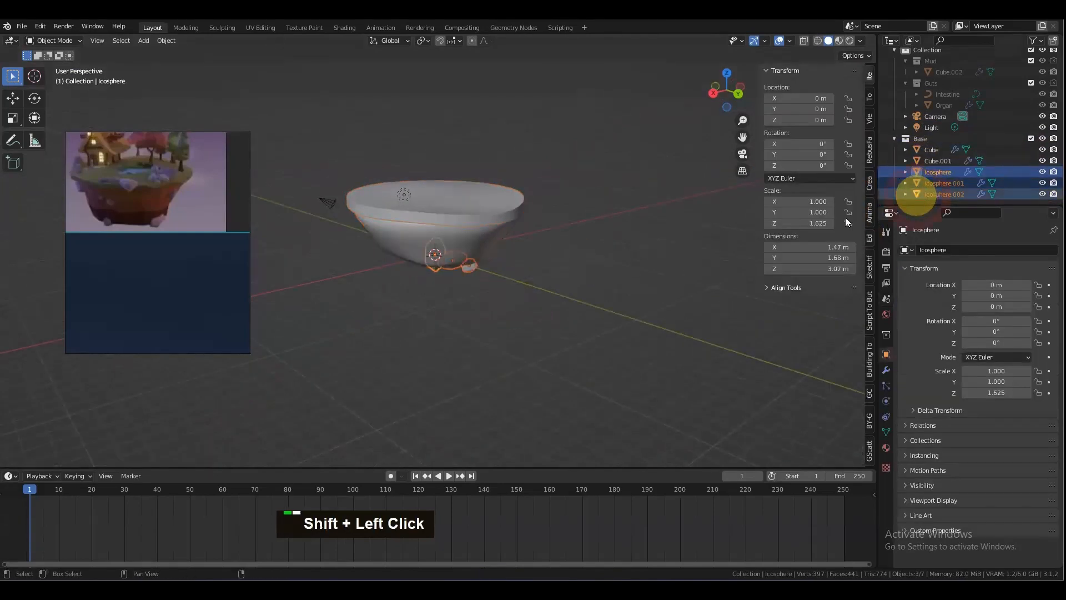
{"action": "scroll", "coordinate": [517, 283], "scroll_direction": "up", "scroll_amount": 3}
{"action": "left_click_drag", "start_coordinate": [512, 285], "coordinate": [535, 282], "text": "alt"}
{"action": "key", "text": "g"}
{"action": "key", "text": "z"}
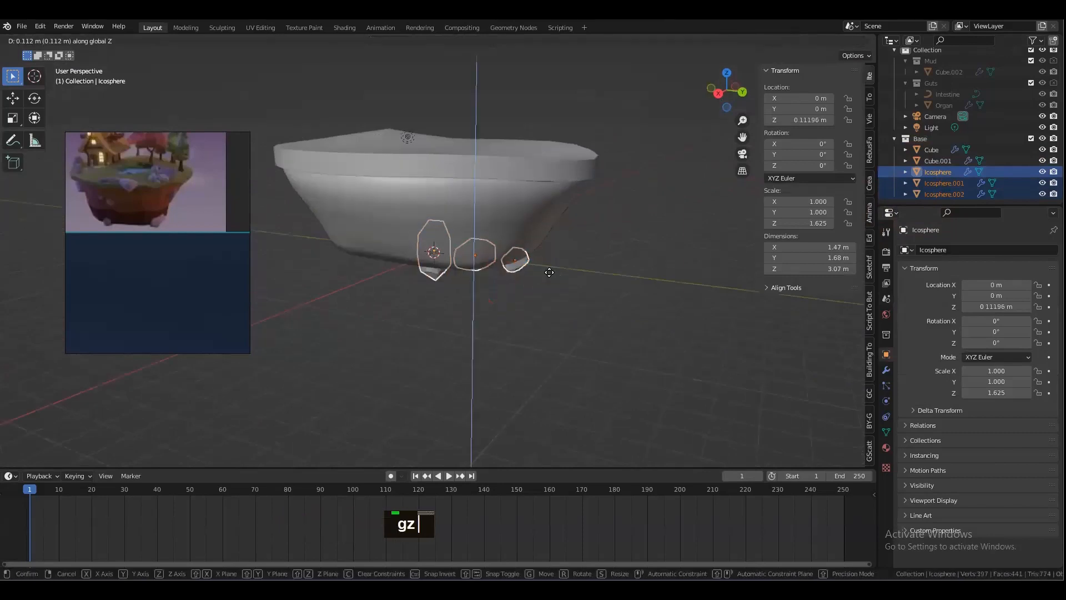
{"action": "left_click", "coordinate": [536, 178]}
Step: Tilt the tall rock with a trackball rotation of about 52.7° and 22.3°
{"action": "left_click_drag", "start_coordinate": [537, 178], "coordinate": [456, 225], "text": "alt"}
{"action": "scroll", "coordinate": [464, 246], "scroll_direction": "up", "scroll_amount": 2}
{"action": "left_click", "coordinate": [490, 247]}
{"action": "left_click", "coordinate": [434, 149]}
{"action": "left_click_drag", "start_coordinate": [514, 246], "coordinate": [493, 258], "text": "alt"}
{"action": "scroll", "coordinate": [481, 235], "scroll_direction": "down", "scroll_amount": 1}
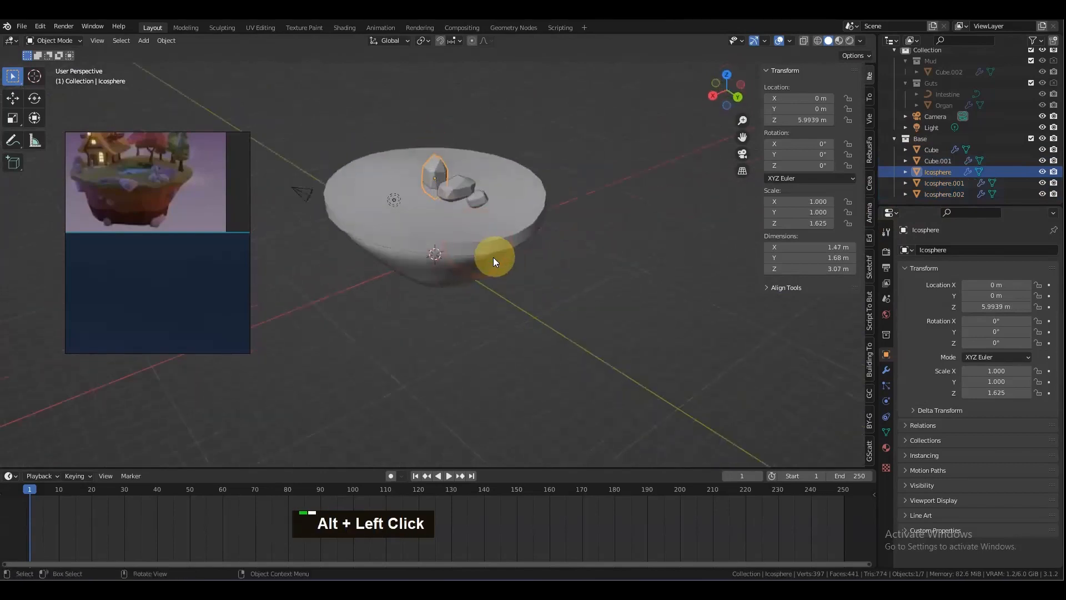
{"action": "key", "text": "r"}
{"action": "key", "text": "r"}
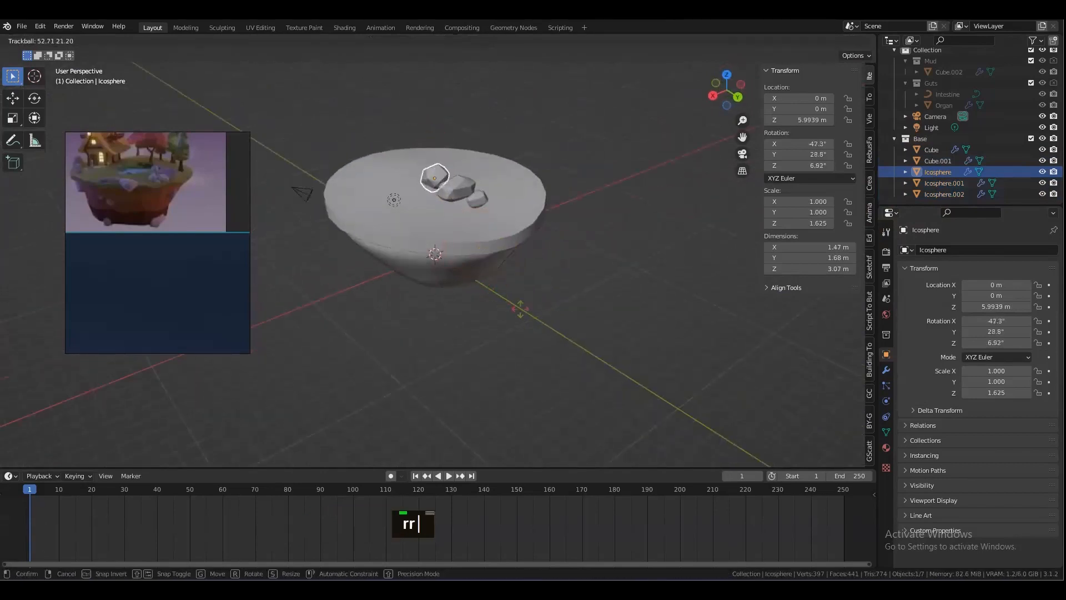
{"action": "left_click", "coordinate": [473, 265]}
Step: Move the tall rock horizontally toward the island's rim by about 4.78 m in X and 4.73 m in Y
{"action": "left_click_drag", "start_coordinate": [474, 265], "coordinate": [518, 264], "text": "alt"}
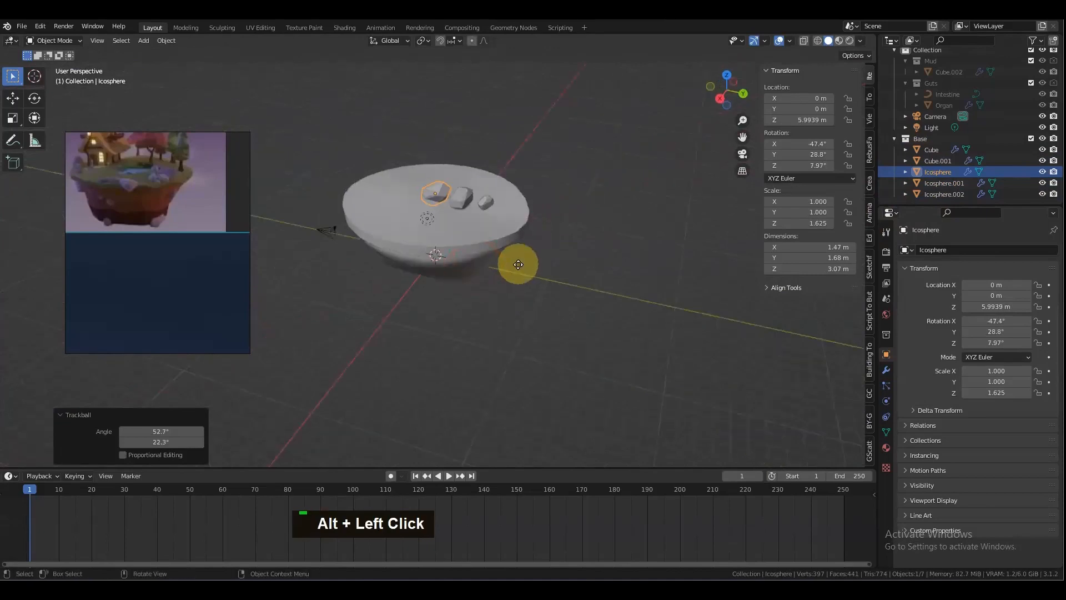
{"action": "key", "text": "g"}
{"action": "key", "text": "shift+z"}
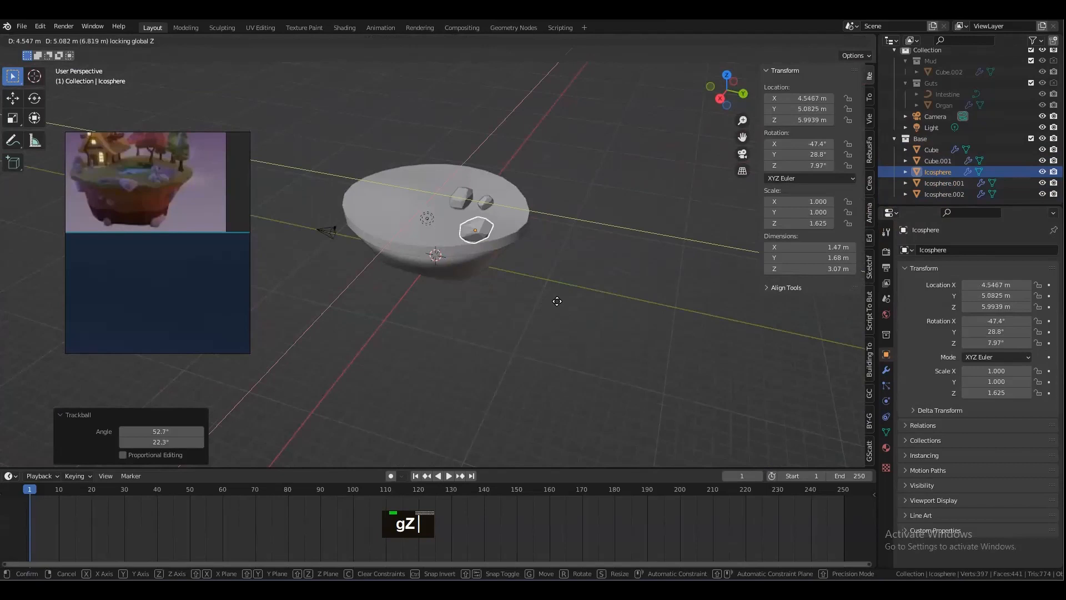
{"action": "left_click", "coordinate": [557, 301]}
Step: Trackball-rotate the rim rock about 139° and -0.57°, and move it by about 0.19 m in X, 0.31 m in Y and -0.71 m in Z
{"action": "left_click_drag", "start_coordinate": [521, 322], "coordinate": [584, 275], "text": "alt"}
{"action": "scroll", "coordinate": [600, 250], "scroll_direction": "up", "scroll_amount": 2}
{"action": "left_click_drag", "start_coordinate": [621, 222], "coordinate": [569, 296], "text": "alt+shift"}
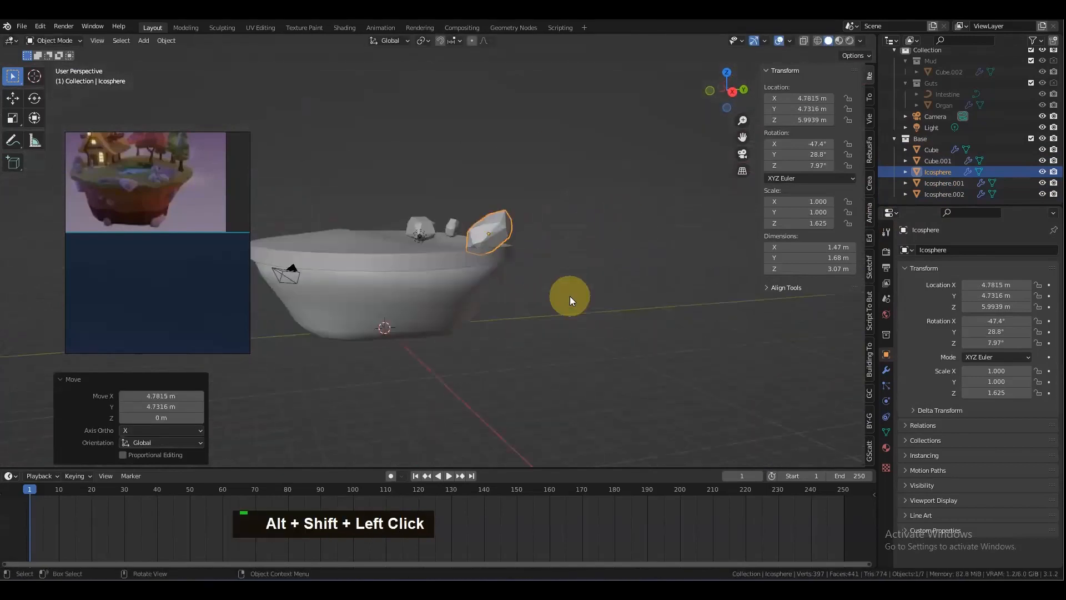
{"action": "scroll", "coordinate": [588, 286], "scroll_direction": "up", "scroll_amount": 2}
{"action": "key", "text": "r"}
{"action": "key", "text": "r"}
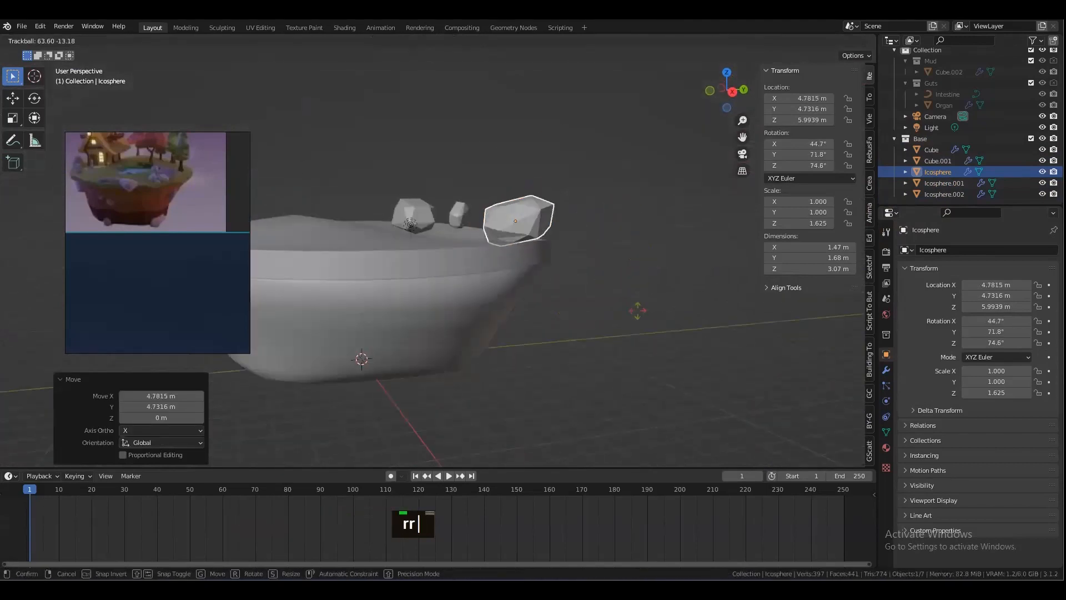
{"action": "left_click", "coordinate": [650, 383]}
{"action": "key", "text": "g"}
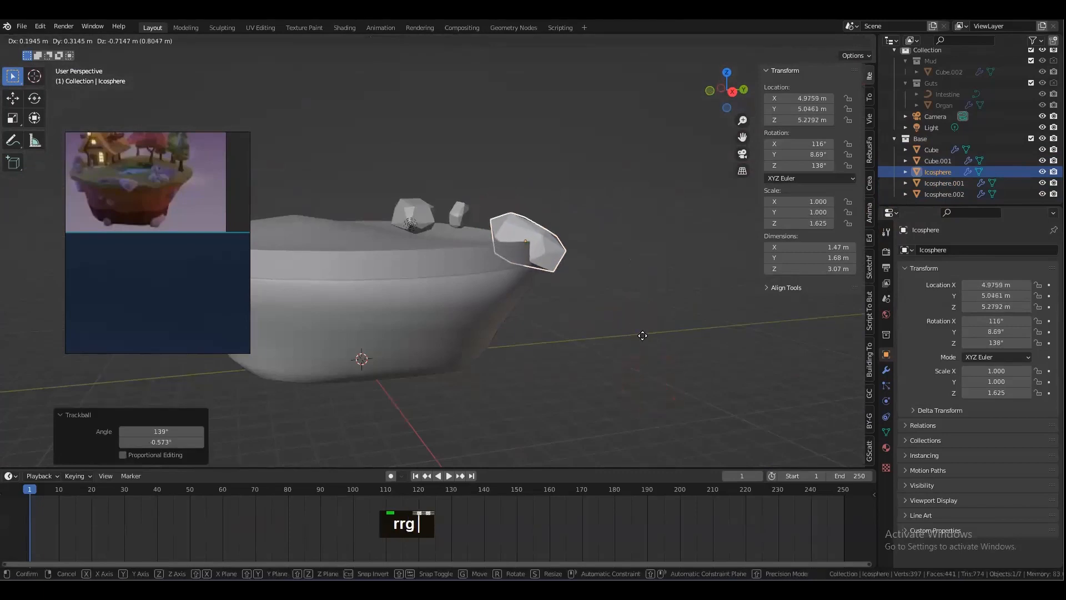
{"action": "left_click", "coordinate": [643, 335]}
Step: Select the two rocks near the island's centre and move them horizontally by about -4.03 m in X and 3.73 m in Y
{"action": "left_click_drag", "start_coordinate": [645, 311], "coordinate": [76, 208], "text": "alt"}
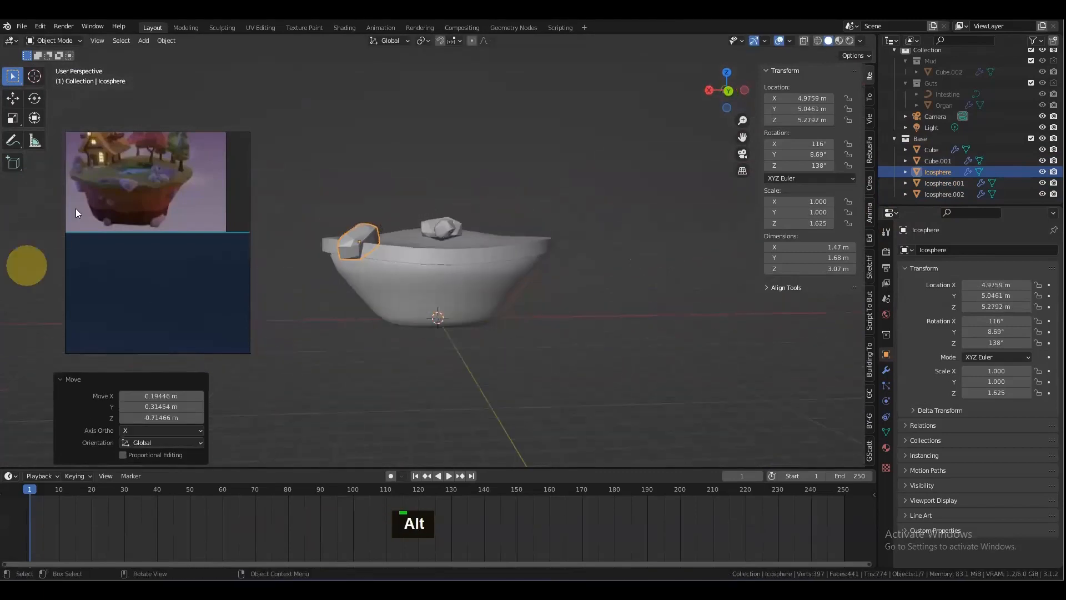
{"action": "scroll", "coordinate": [405, 252], "scroll_direction": "up", "scroll_amount": 3}
{"action": "left_click", "coordinate": [439, 212]}
{"action": "mouse_move", "coordinate": [439, 212]}
{"action": "left_mouse_down", "text": "alt"}
{"action": "mouse_move", "coordinate": [458, 265]}
{"action": "mouse_move", "coordinate": [437, 203]}
{"action": "left_mouse_up", "text": "alt"}
{"action": "left_click", "coordinate": [437, 202], "text": "shift"}
{"action": "left_click_drag", "start_coordinate": [479, 301], "coordinate": [459, 284], "text": "alt"}
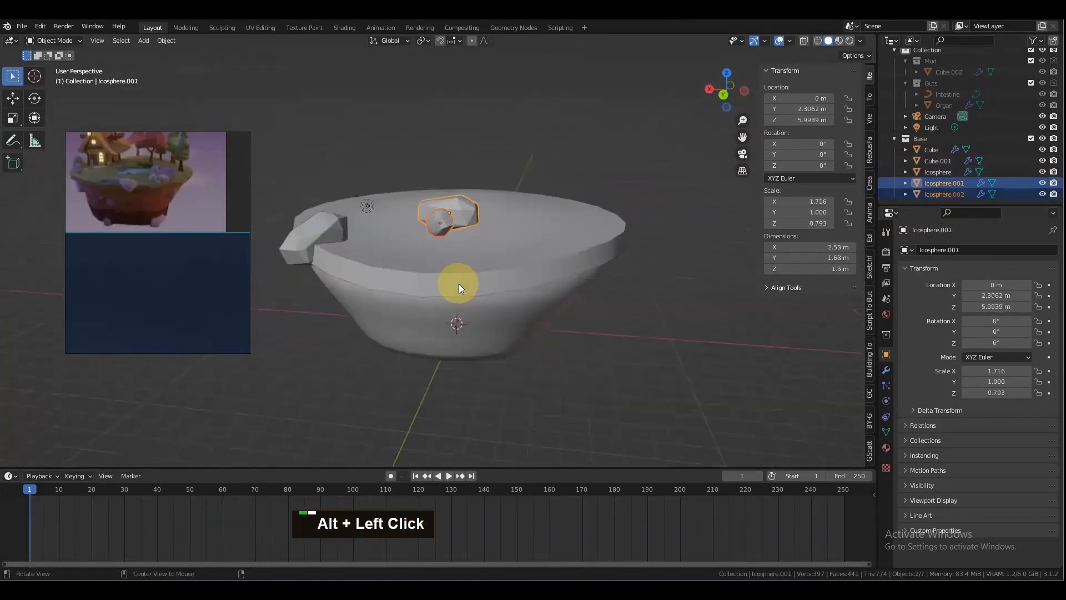
{"action": "key", "text": "g"}
{"action": "key", "text": "shift+z"}
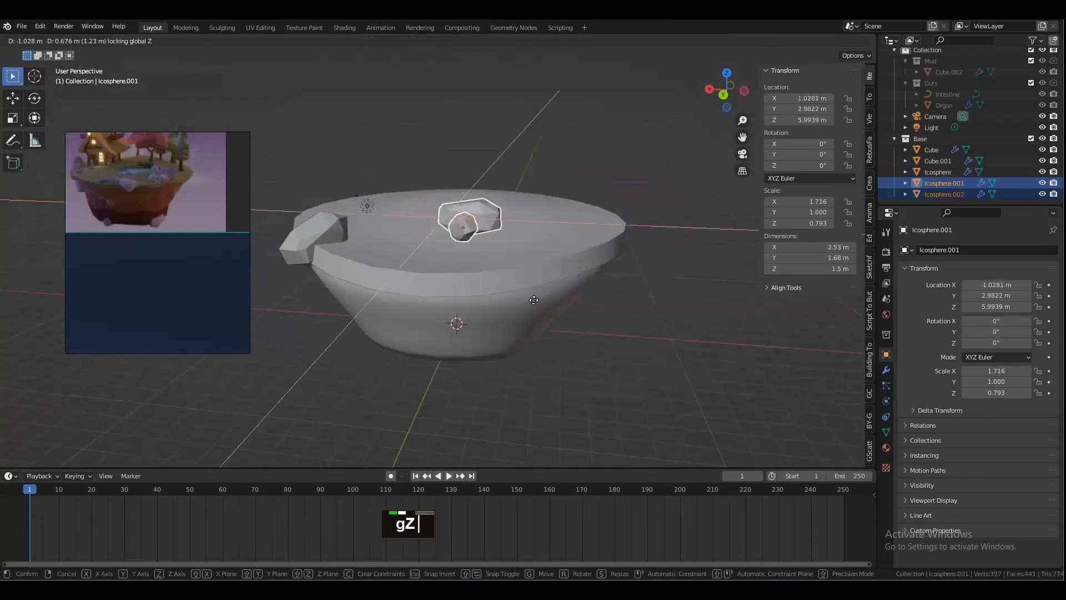
{"action": "left_click", "coordinate": [554, 316]}
Step: Lower the two selected rocks by about 0.49 m along Z onto the island's edge
{"action": "left_click_drag", "start_coordinate": [554, 316], "coordinate": [634, 288], "text": "alt"}
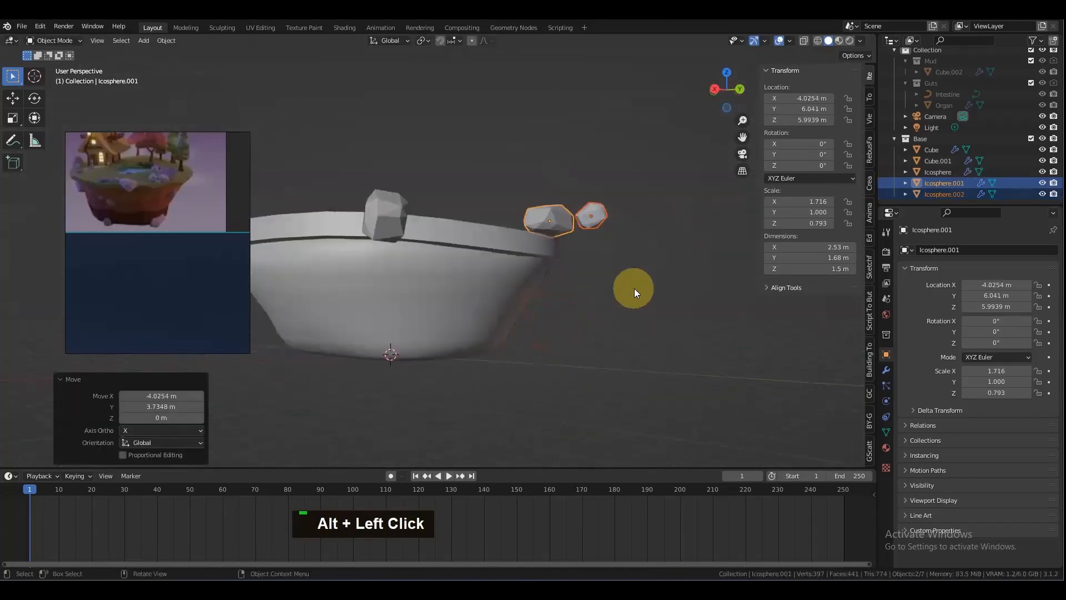
{"action": "key", "text": "g"}
{"action": "key", "text": "z"}
{"action": "left_click", "coordinate": [632, 304], "text": "alt"}
Step: Shift the smallest rock horizontally to a separate spot on the island's rim and tilt it with a trackball rotation
{"action": "left_click", "coordinate": [610, 233]}
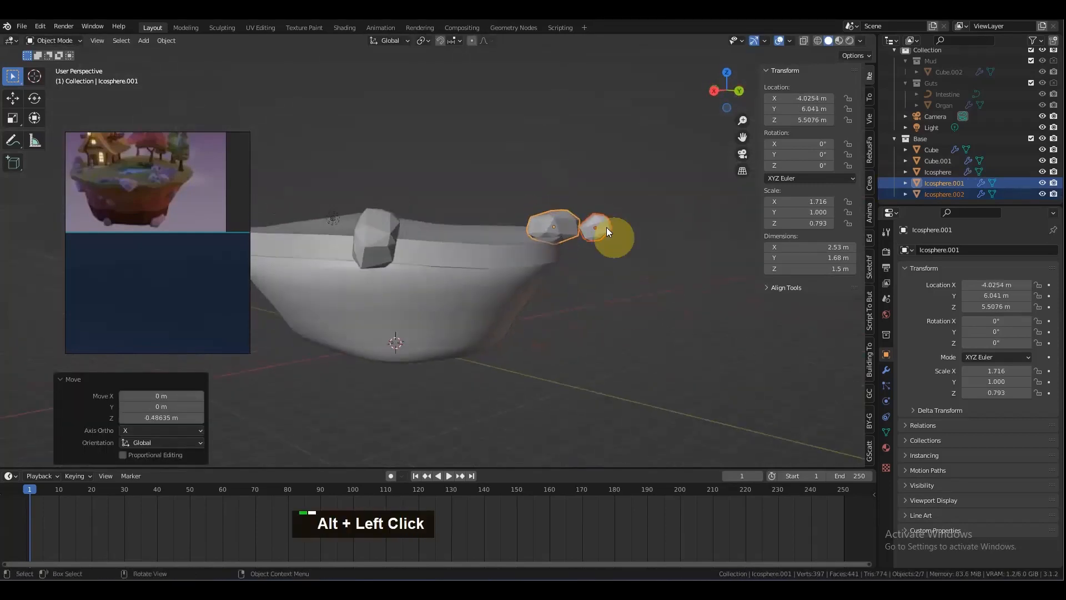
{"action": "left_click_drag", "start_coordinate": [632, 283], "coordinate": [437, 309], "text": "alt"}
{"action": "key", "text": "g"}
{"action": "key", "text": "shift+z"}
{"action": "left_click", "coordinate": [561, 358]}
{"action": "key", "text": "r"}
{"action": "key", "text": "r"}
{"action": "left_click", "coordinate": [582, 315]}
Step: Duplicate the tall rim rock and place the copy beside it, offset about 0.47 m in X and -1.45 m in Y
{"action": "left_click", "coordinate": [437, 309]}
{"action": "left_click_drag", "start_coordinate": [528, 332], "coordinate": [526, 339], "text": "alt"}
{"action": "key", "text": "shift+d"}
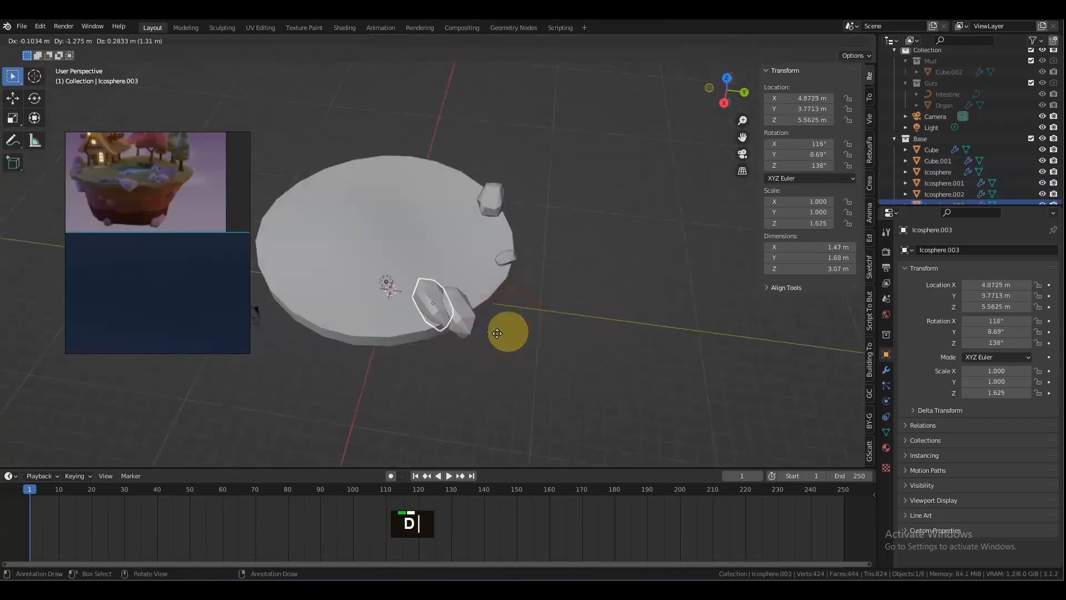
{"action": "key", "text": "z"}
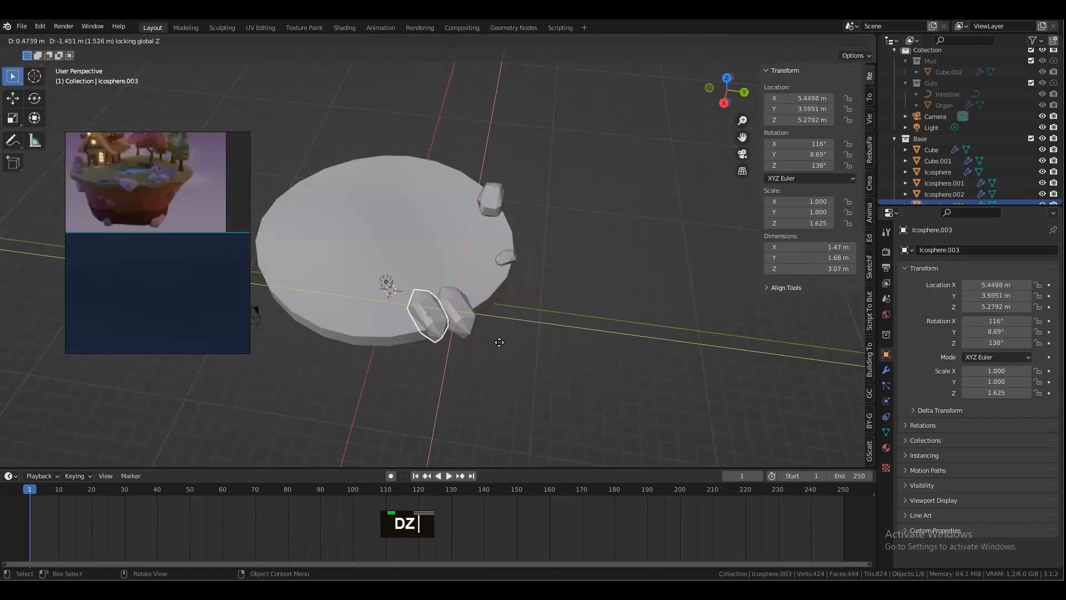
{"action": "left_click", "coordinate": [499, 342]}
Step: Rotate the copied rock about 32.1° in the view plane and scale it uniformly to about 0.785
{"action": "key", "text": "r"}
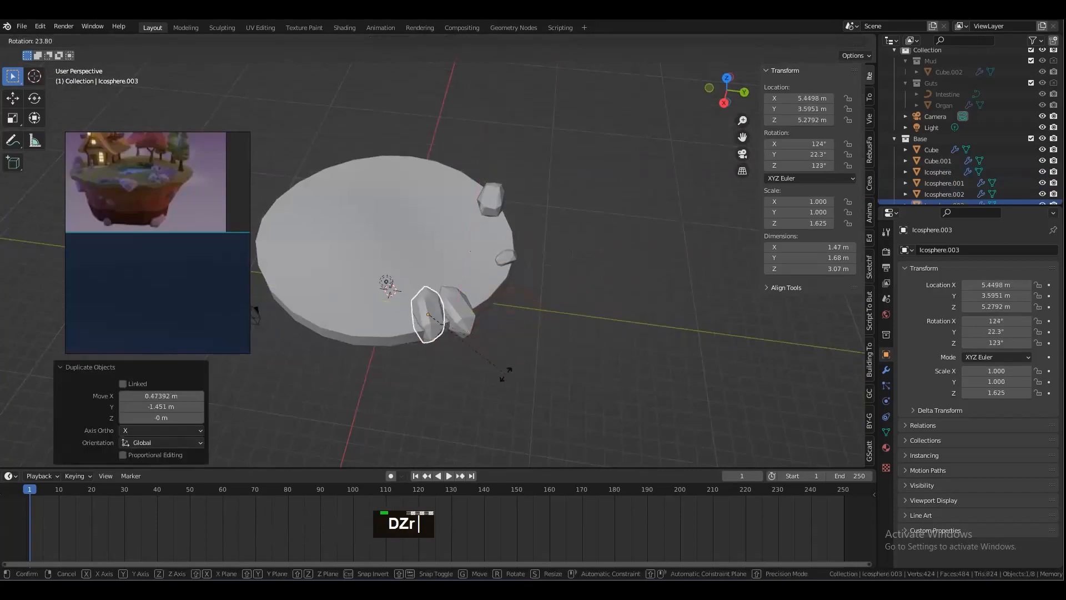
{"action": "left_click", "coordinate": [496, 383]}
{"action": "key", "text": "s"}
{"action": "left_click", "coordinate": [549, 409]}
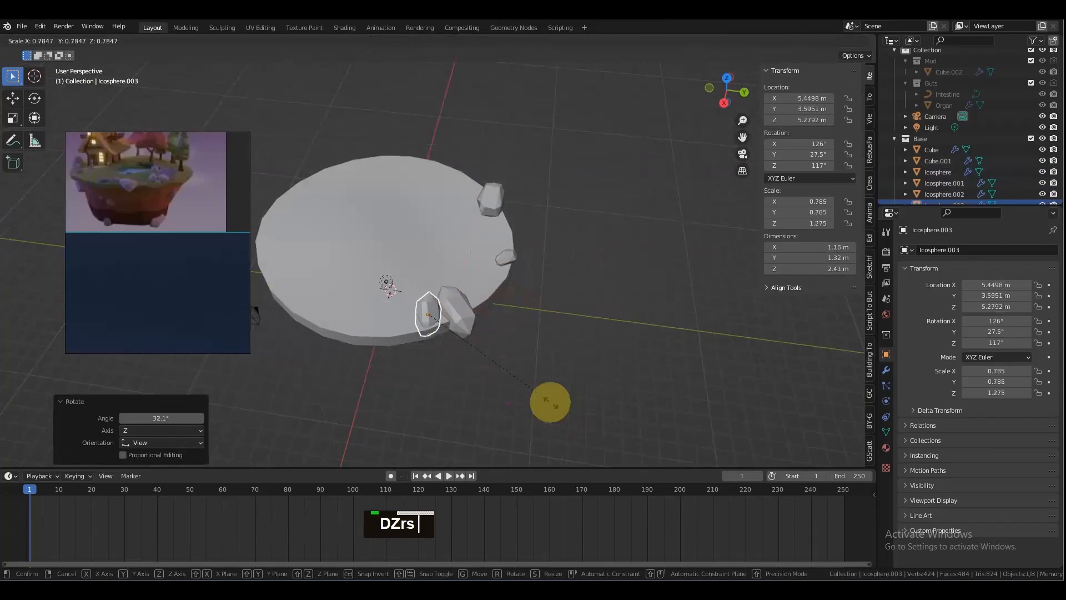
Step: Exclude the Base collection from the view layer to clear the scene
{"action": "left_click_drag", "start_coordinate": [488, 402], "coordinate": [512, 360], "text": "alt"}
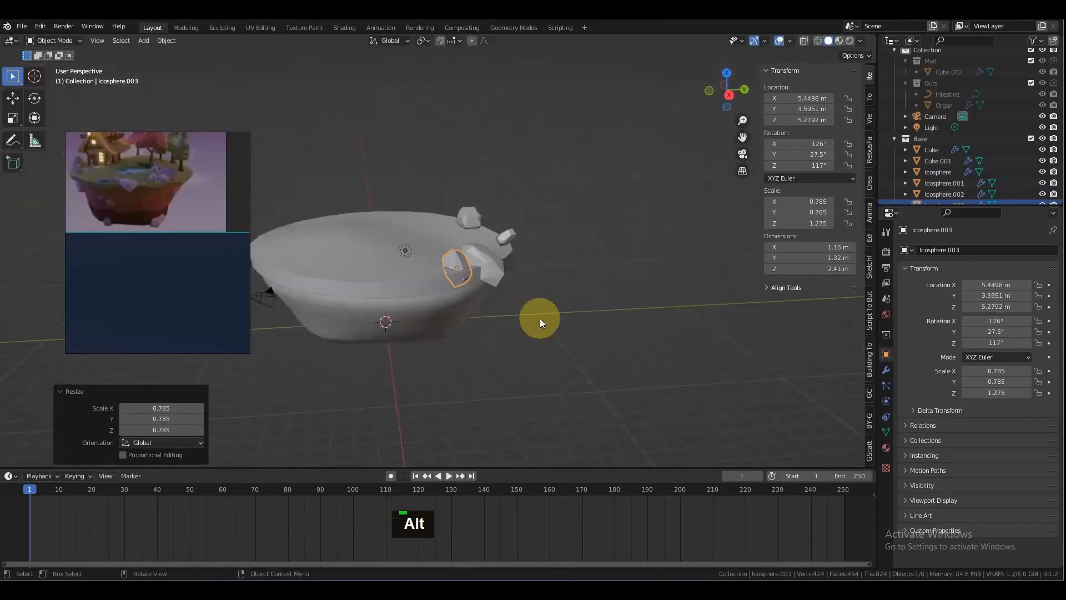
{"action": "left_click", "coordinate": [546, 315]}
{"action": "scroll", "coordinate": [564, 307], "scroll_direction": "up", "scroll_amount": 2}
{"action": "left_click_drag", "start_coordinate": [608, 299], "coordinate": [511, 291], "text": "alt"}
{"action": "scroll", "coordinate": [510, 292], "scroll_direction": "down", "scroll_amount": 4}
{"action": "left_click_drag", "start_coordinate": [508, 335], "coordinate": [494, 302], "text": "alt"}
{"action": "left_click_drag", "start_coordinate": [505, 321], "coordinate": [546, 389], "text": "alt+shift"}
{"action": "left_click", "coordinate": [1030, 139]}
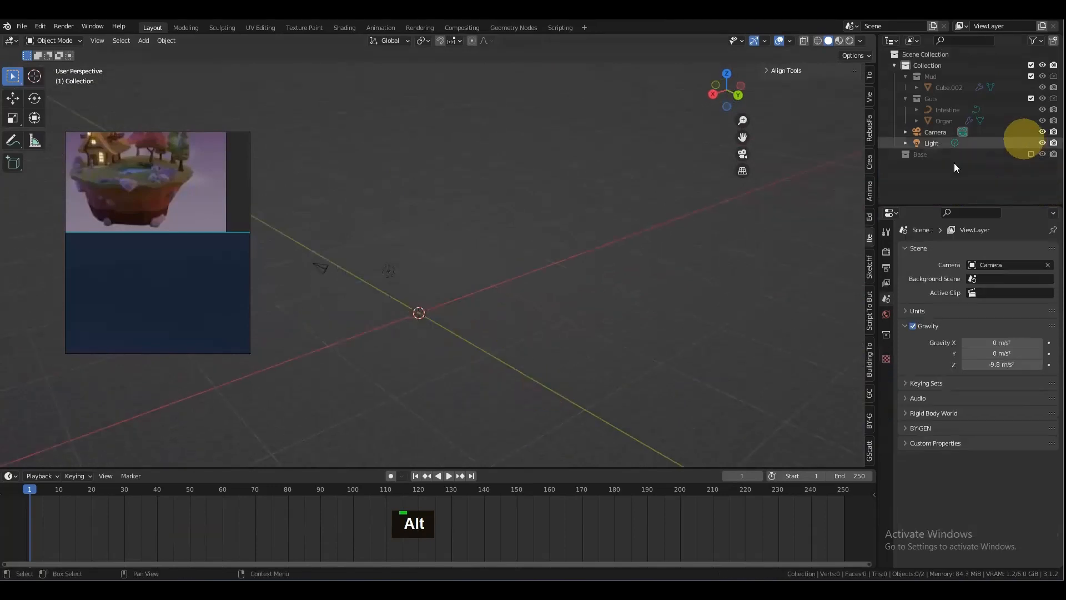
Step: Add a default cube mesh at the world origin
{"action": "scroll", "coordinate": [497, 335], "scroll_direction": "up", "scroll_amount": 1}
{"action": "left_click_drag", "start_coordinate": [498, 335], "coordinate": [492, 311], "text": "alt+shift"}
{"action": "scroll", "coordinate": [532, 301], "scroll_direction": "up", "scroll_amount": 2}
{"action": "key", "text": "shift+a"}
{"action": "mouse_move", "coordinate": [497, 311]}
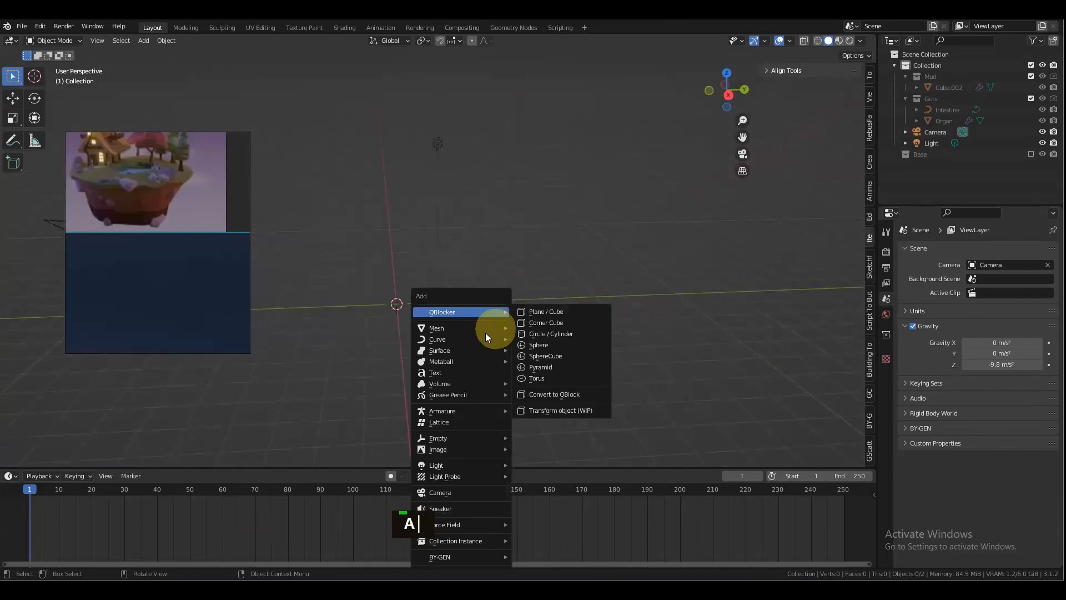
{"action": "mouse_move", "coordinate": [472, 340]}
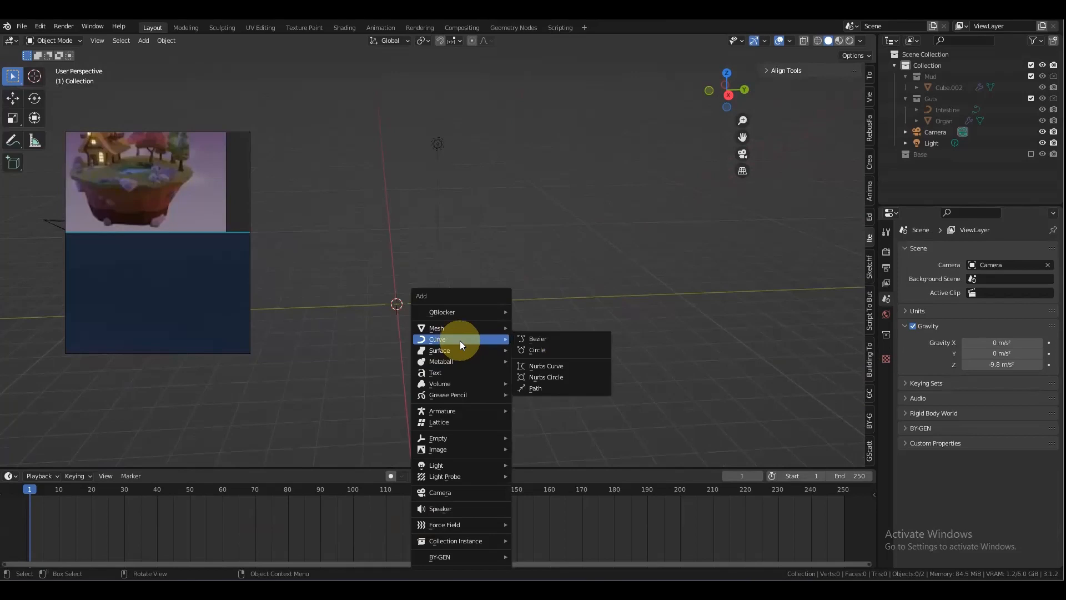
{"action": "mouse_move", "coordinate": [453, 324]}
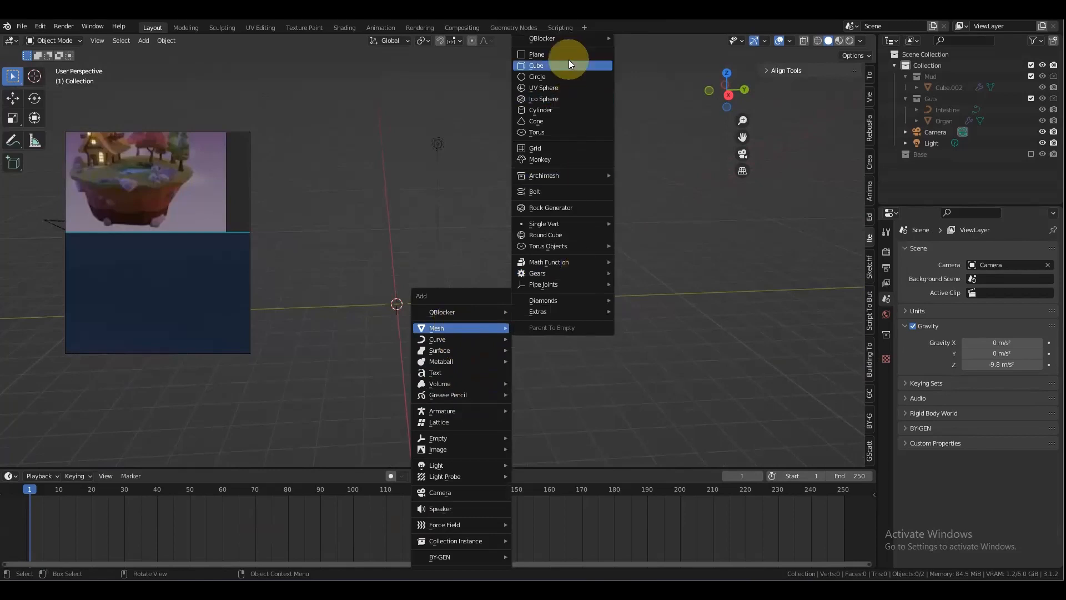
{"action": "left_click", "coordinate": [564, 63]}
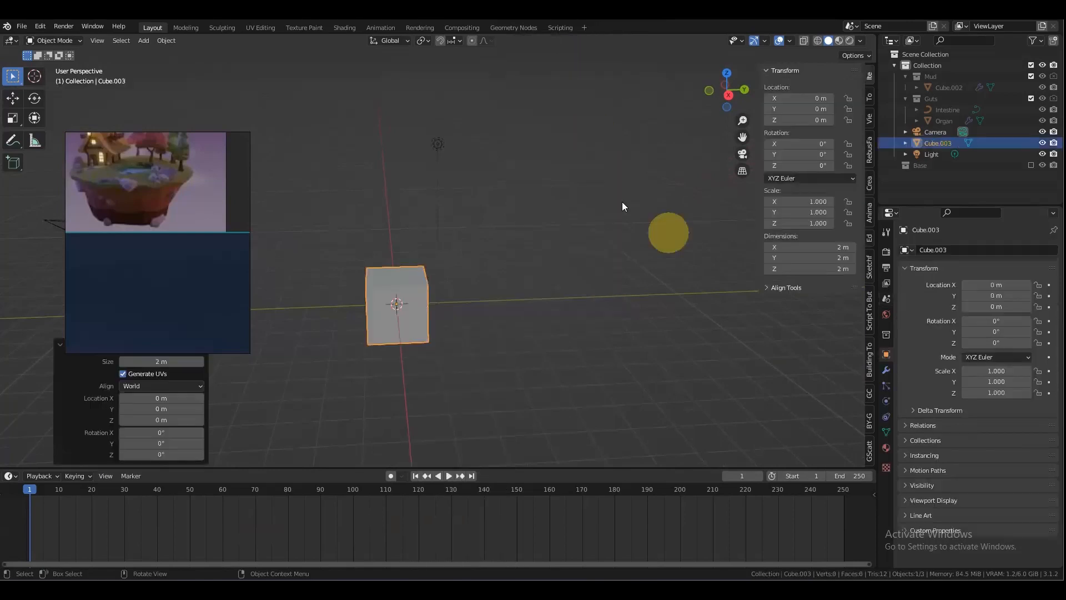
Step: Merge all vertices of the new cube at their center into a single vertex
{"action": "scroll", "coordinate": [476, 321], "scroll_direction": "up", "scroll_amount": 2}
{"action": "left_click_drag", "start_coordinate": [466, 332], "coordinate": [537, 288], "text": "alt+shift"}
{"action": "scroll", "coordinate": [631, 288], "scroll_direction": "up", "scroll_amount": 2}
{"action": "key", "text": "Tab"}
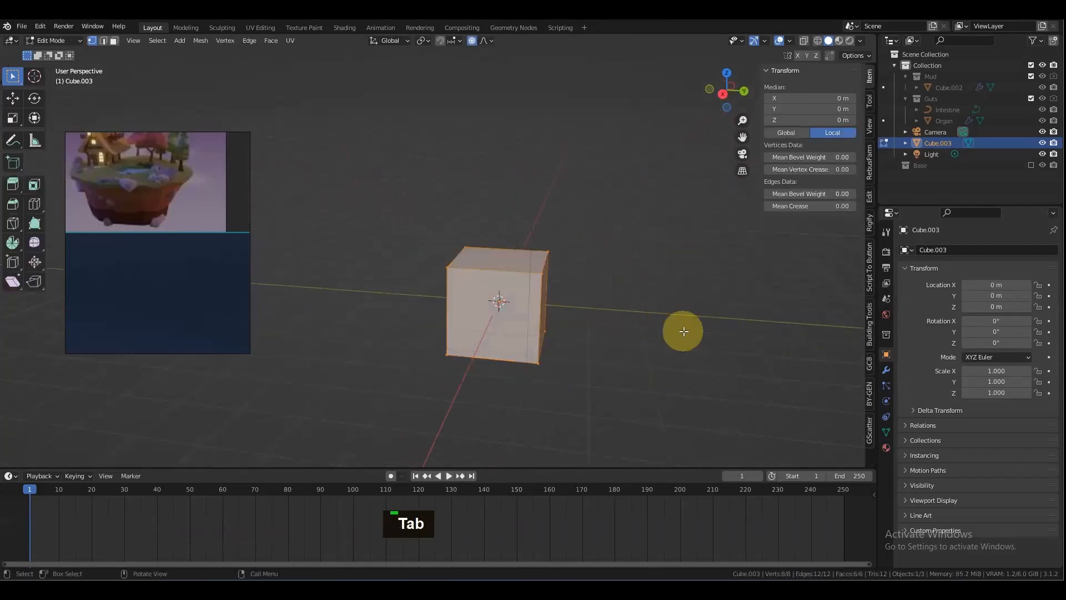
{"action": "scroll", "coordinate": [686, 338], "scroll_direction": "up", "scroll_amount": 2}
{"action": "left_click_drag", "start_coordinate": [689, 356], "coordinate": [630, 325], "text": "alt+shift"}
{"action": "key", "text": "m"}
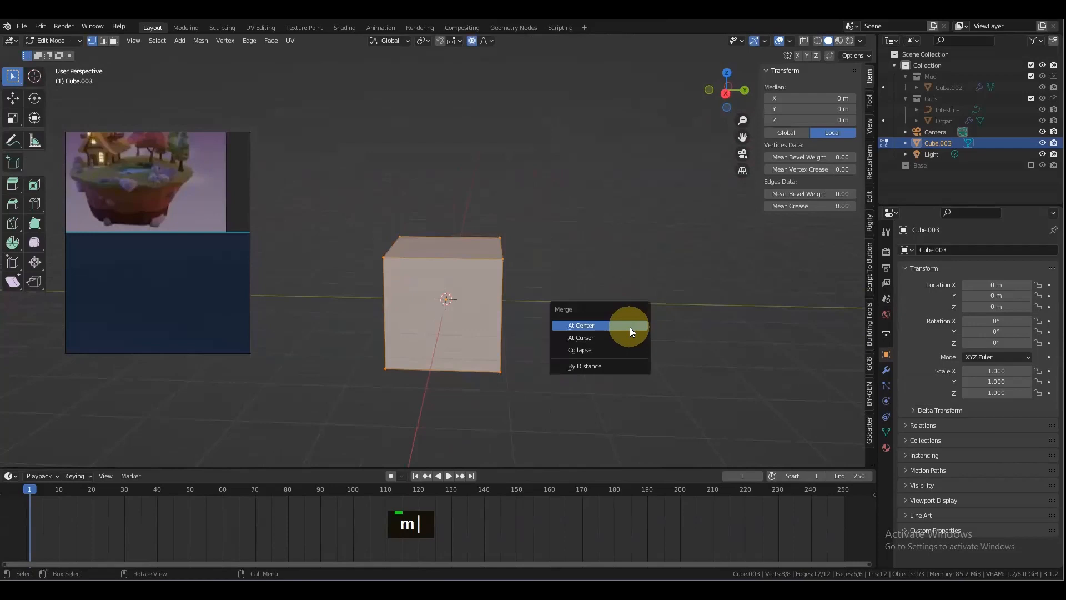
{"action": "left_click", "coordinate": [629, 328]}
Step: Add a Skin modifier to the single-vertex object
{"action": "scroll", "coordinate": [432, 321], "scroll_direction": "up", "scroll_amount": 1}
{"action": "left_click_drag", "start_coordinate": [428, 309], "coordinate": [488, 345]}
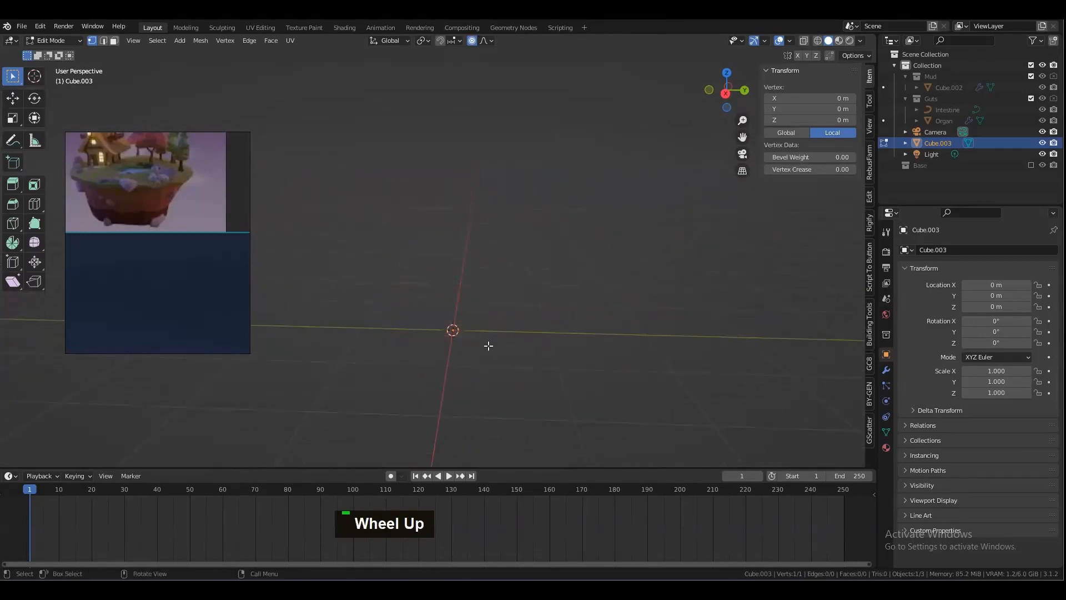
{"action": "key", "text": "KP_Decimal"}
{"action": "scroll", "coordinate": [458, 263], "scroll_direction": "down", "scroll_amount": 1}
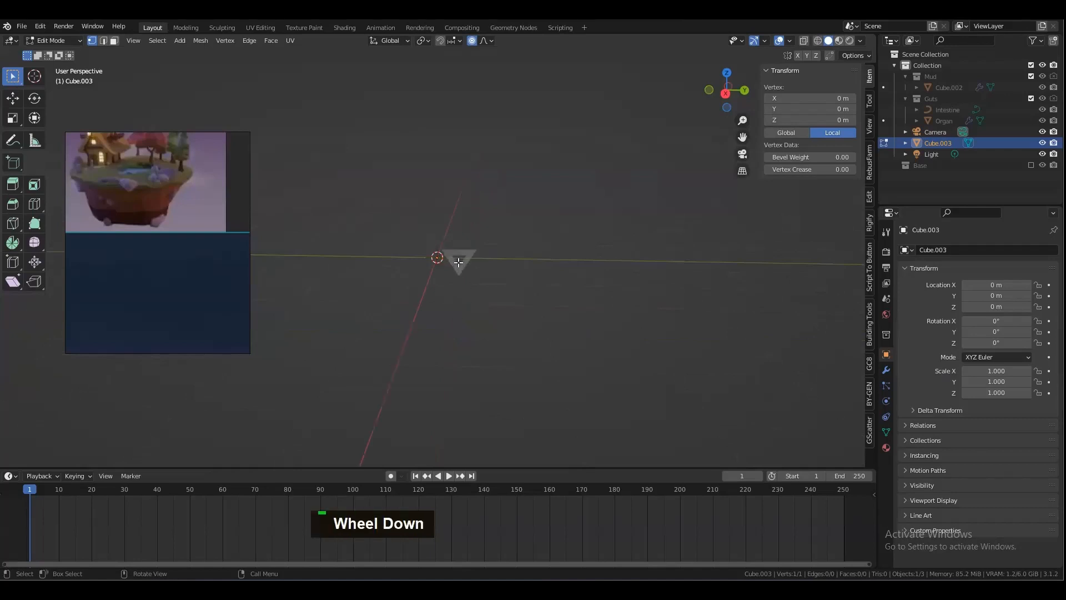
{"action": "mouse_move", "coordinate": [459, 272]}
{"action": "left_mouse_down", "text": "alt"}
{"action": "mouse_move", "coordinate": [476, 284]}
{"action": "mouse_move", "coordinate": [459, 278]}
{"action": "left_mouse_up", "text": "alt"}
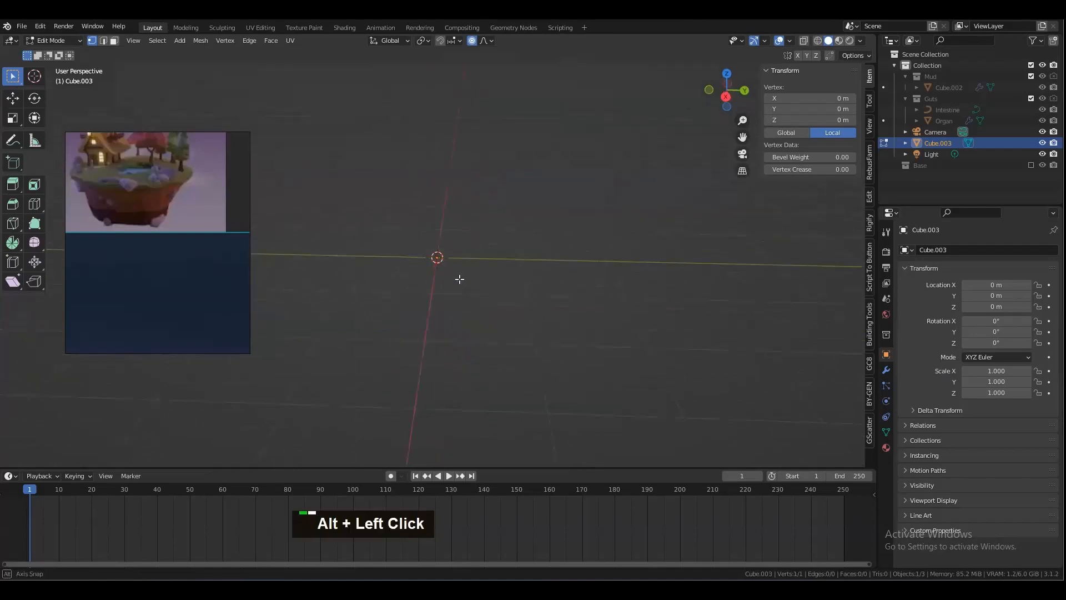
{"action": "left_click", "coordinate": [889, 371]}
{"action": "left_click", "coordinate": [923, 250]}
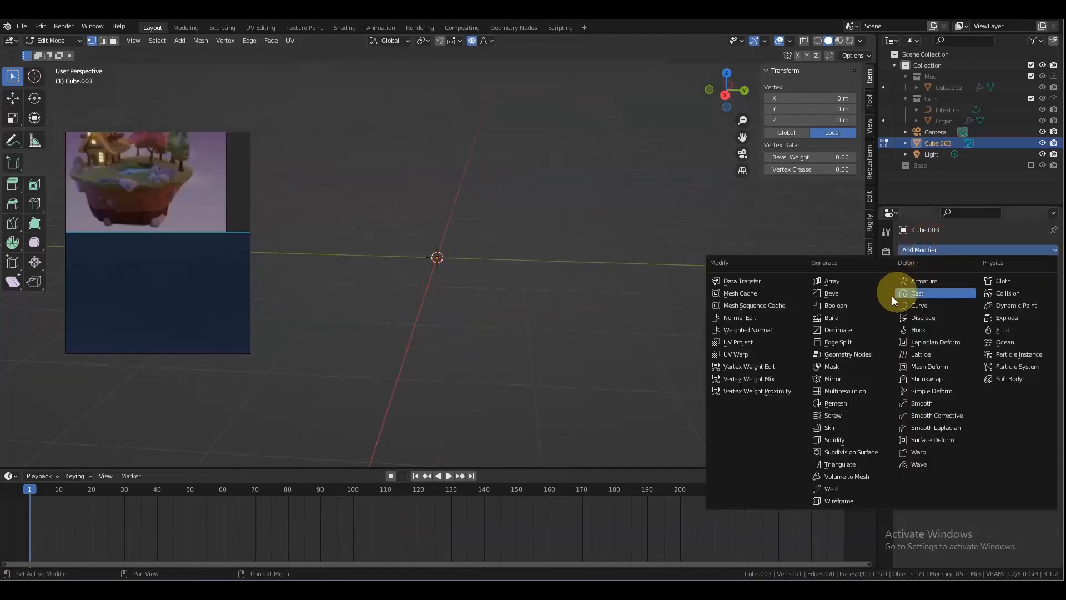
{"action": "left_click", "coordinate": [847, 431]}
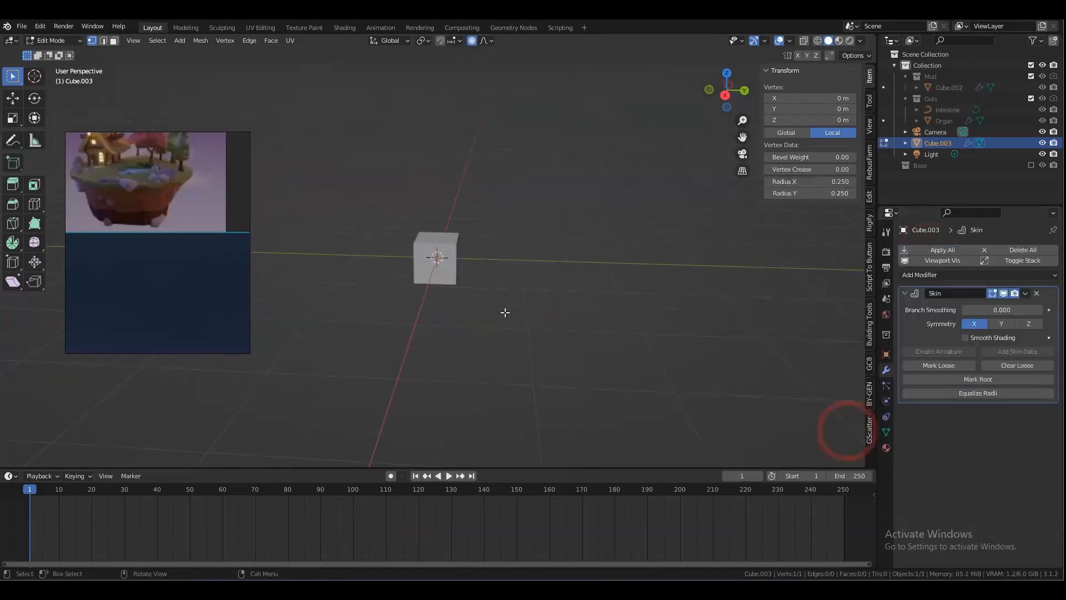
Step: Extrude the single vertex about 0.74 m upward along the Z axis
{"action": "scroll", "coordinate": [505, 305], "scroll_direction": "up", "scroll_amount": 6}
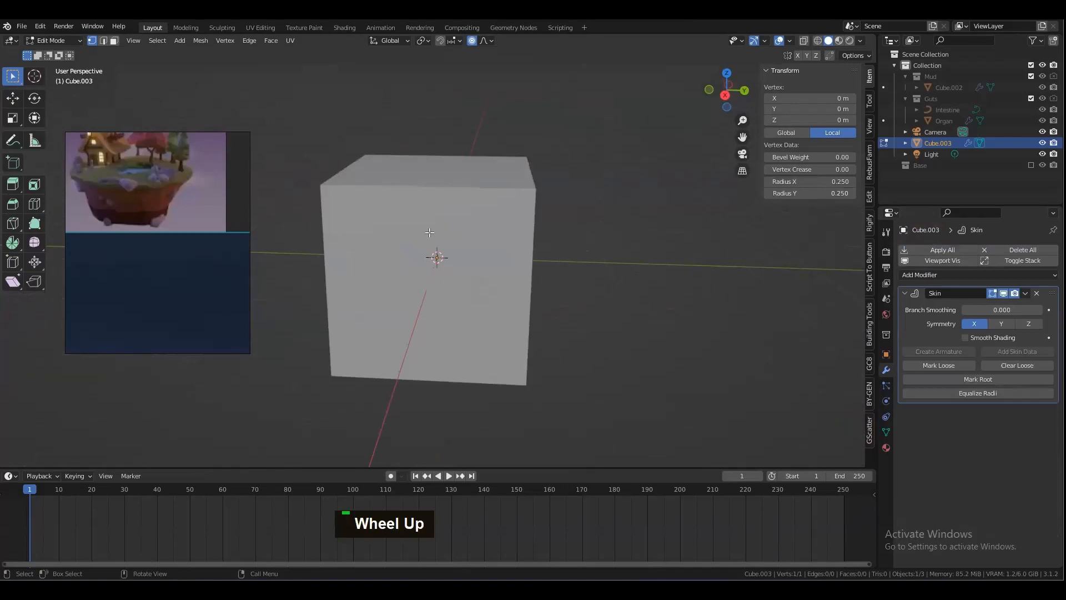
{"action": "scroll", "coordinate": [449, 277], "scroll_direction": "down", "scroll_amount": 5}
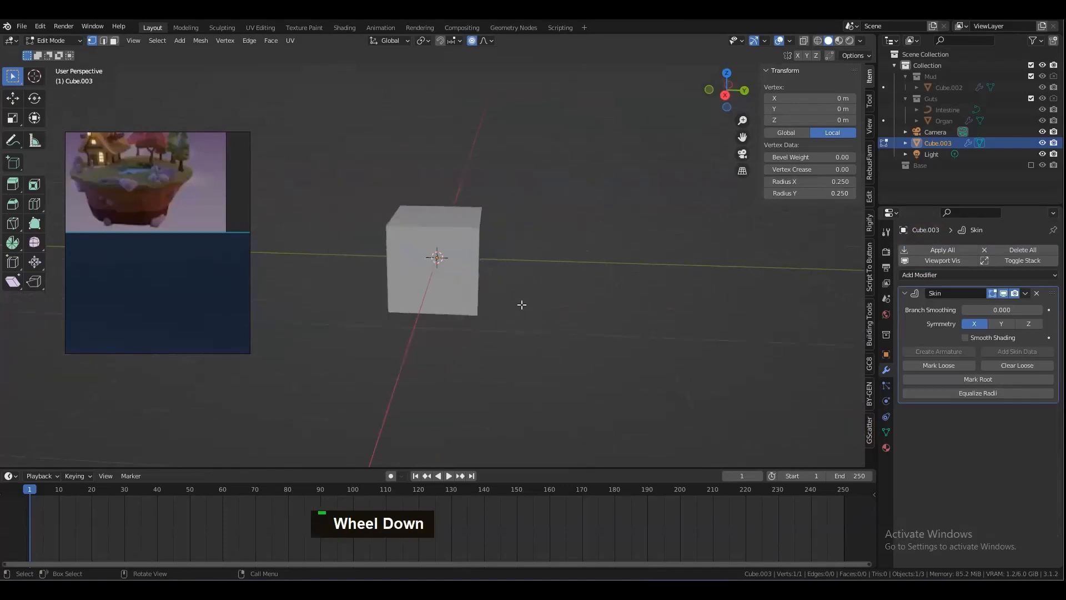
{"action": "key", "text": "e"}
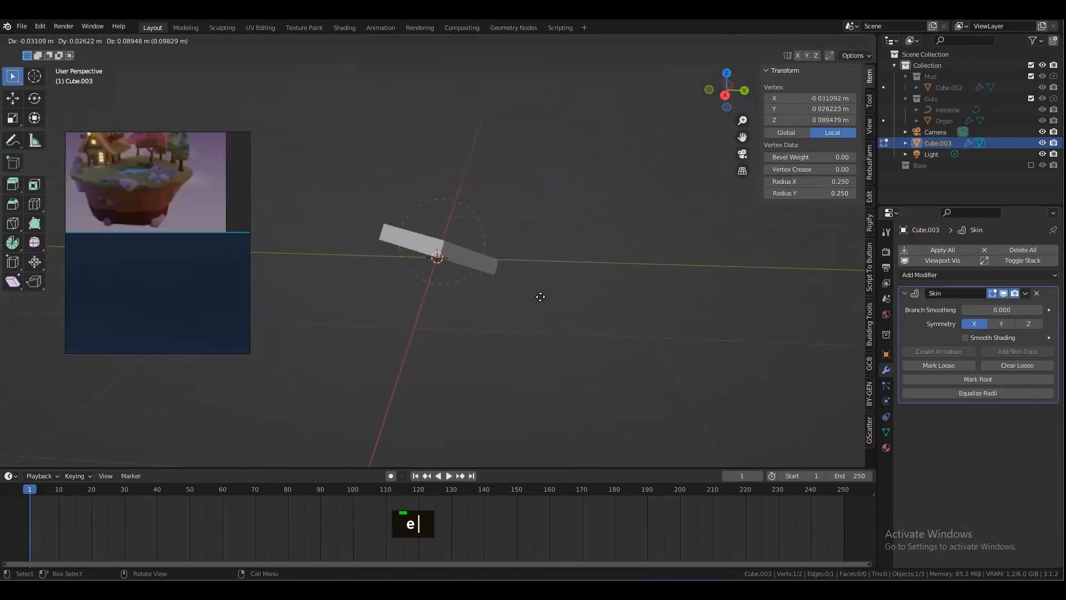
{"action": "key", "text": "z"}
{"action": "left_click", "coordinate": [547, 185]}
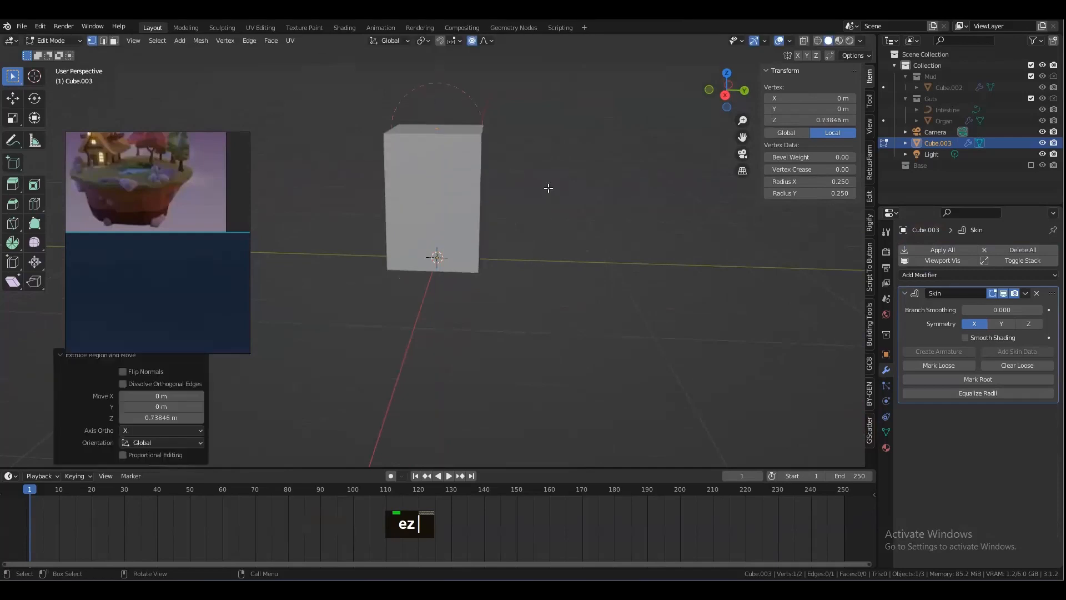
{"action": "scroll", "coordinate": [535, 231], "scroll_direction": "down", "scroll_amount": 4}
{"action": "left_click_drag", "start_coordinate": [524, 280], "coordinate": [505, 265], "text": "alt"}
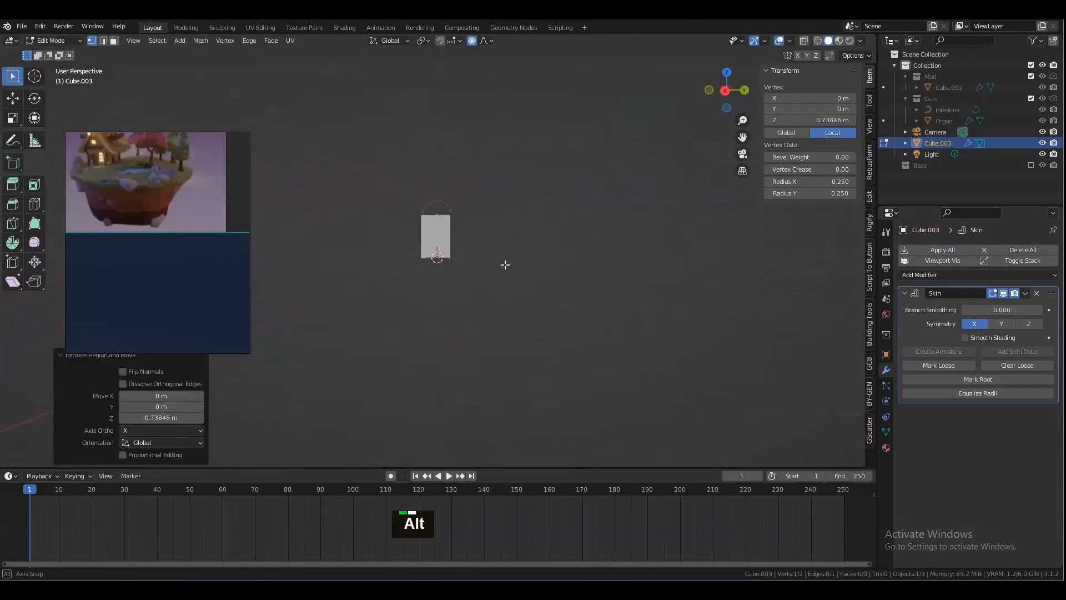
{"action": "key", "text": "g"}
{"action": "key", "text": "z"}
{"action": "scroll", "coordinate": [569, 210], "scroll_direction": "down", "scroll_amount": 2}
{"action": "type", "text": "0.5"}
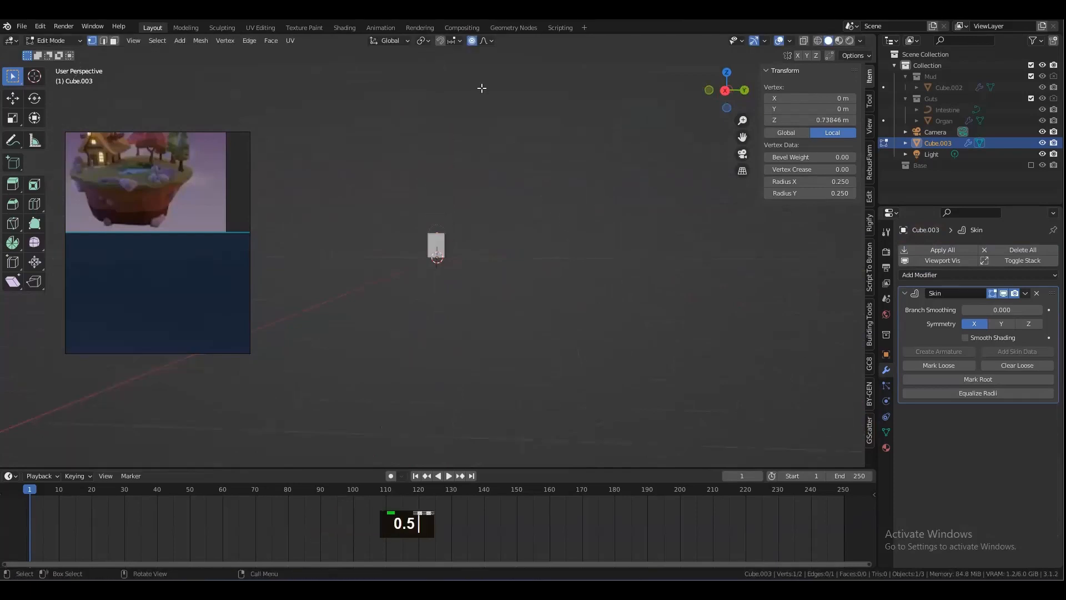
Step: Turn off proportional editing and raise the top vertex about 1.84 m along the Z axis
{"action": "left_click", "coordinate": [472, 40]}
{"action": "key", "text": "g"}
{"action": "key", "text": "z"}
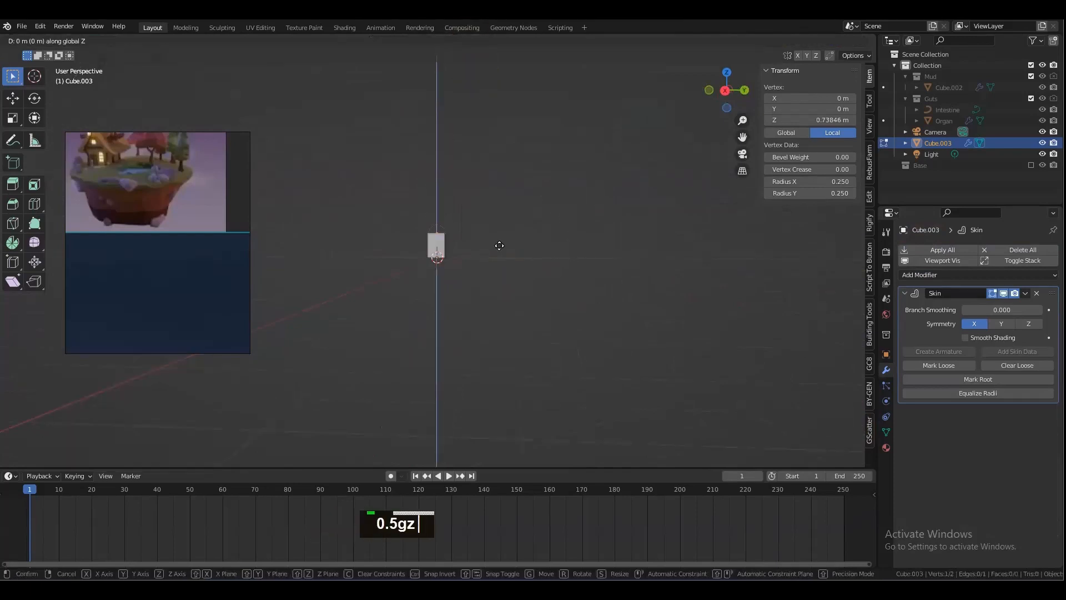
{"action": "left_click", "coordinate": [510, 184]}
Step: Select the bottom vertex of the trunk
{"action": "scroll", "coordinate": [510, 185], "scroll_direction": "down", "scroll_amount": 2}
{"action": "left_click_drag", "start_coordinate": [485, 207], "coordinate": [516, 272], "text": "alt+shift"}
{"action": "scroll", "coordinate": [517, 271], "scroll_direction": "up", "scroll_amount": 3}
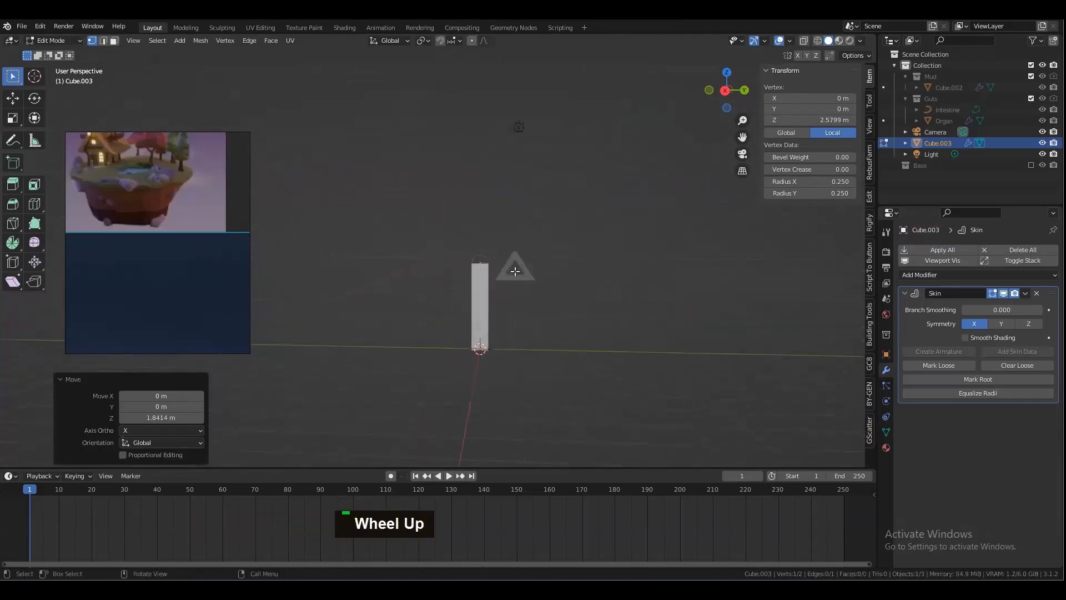
{"action": "left_click", "coordinate": [498, 367]}
{"action": "left_click_drag", "start_coordinate": [529, 374], "coordinate": [557, 319], "text": "alt"}
{"action": "key", "text": "alt+a"}
{"action": "key", "text": "alt+s"}
{"action": "right_click", "coordinate": [592, 326]}
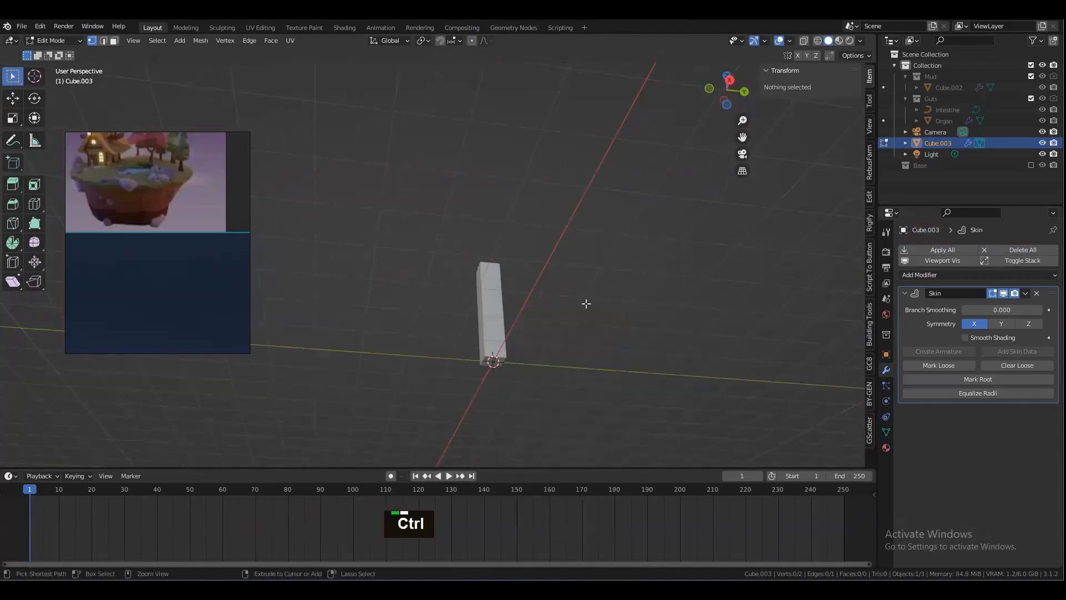
{"action": "key", "text": "ctrl+z"}
{"action": "key", "text": "ctrl+z"}
{"action": "key", "text": "ctrl+shift+z"}
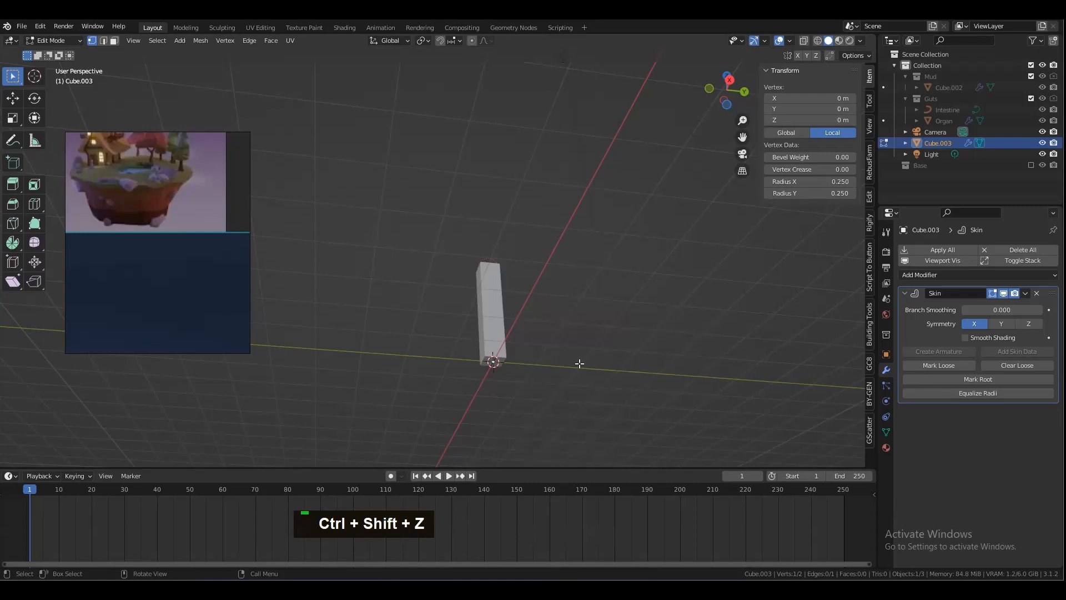
Step: Enlarge the skin radius to about 0.53 at the trunk's bottom vertex and about 0.39 at its top vertex
{"action": "key", "text": "ctrl+a"}
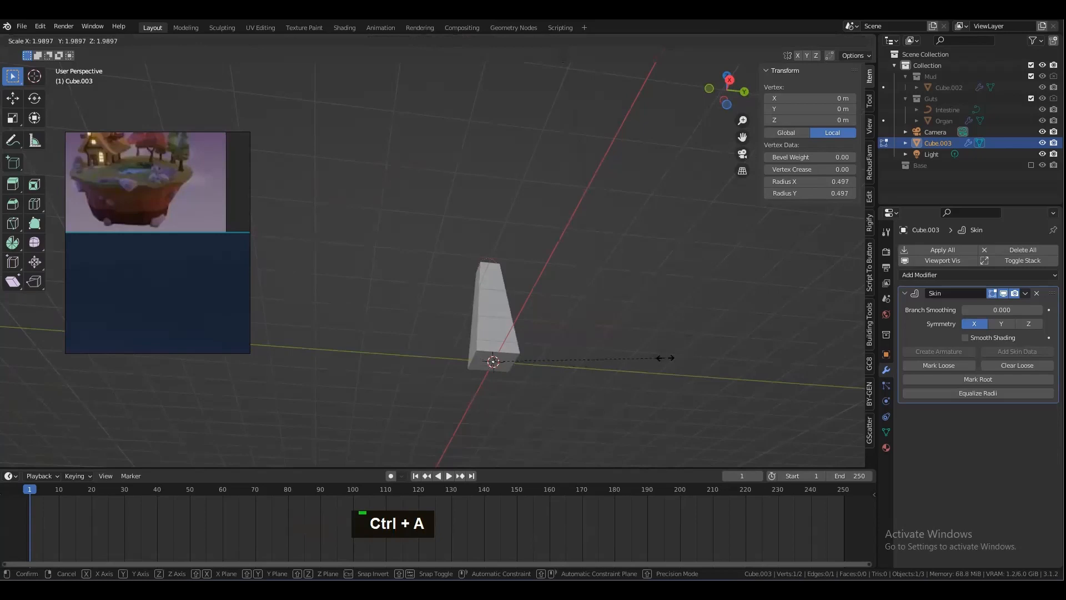
{"action": "left_click", "coordinate": [674, 358]}
{"action": "left_click_drag", "start_coordinate": [626, 345], "coordinate": [618, 398], "text": "alt"}
{"action": "scroll", "coordinate": [495, 274], "scroll_direction": "up", "scroll_amount": 2}
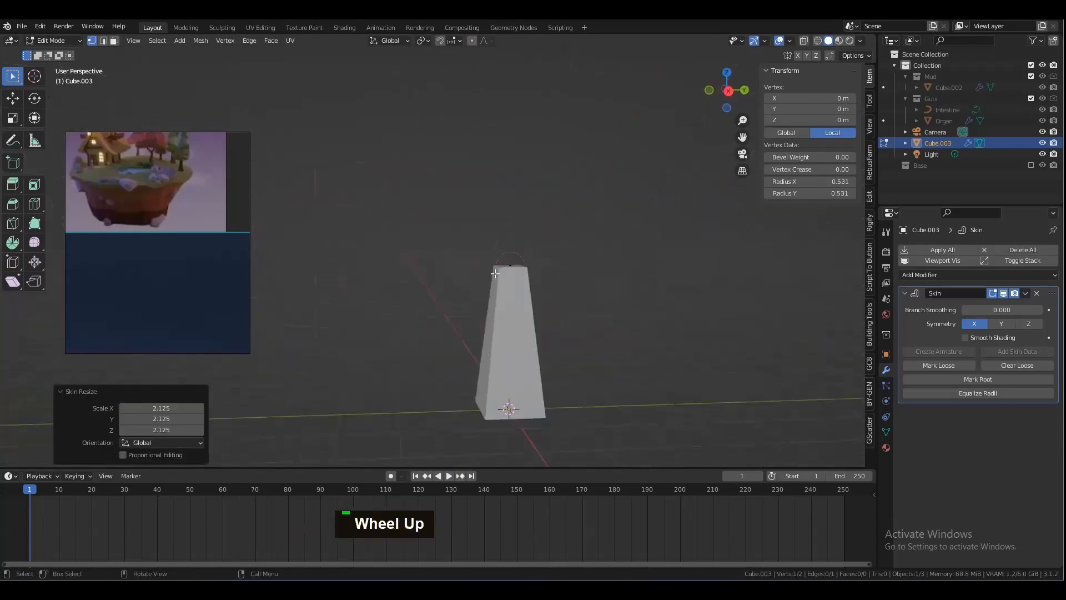
{"action": "left_click", "coordinate": [527, 258]}
{"action": "left_click_drag", "start_coordinate": [586, 290], "coordinate": [572, 301], "text": "alt"}
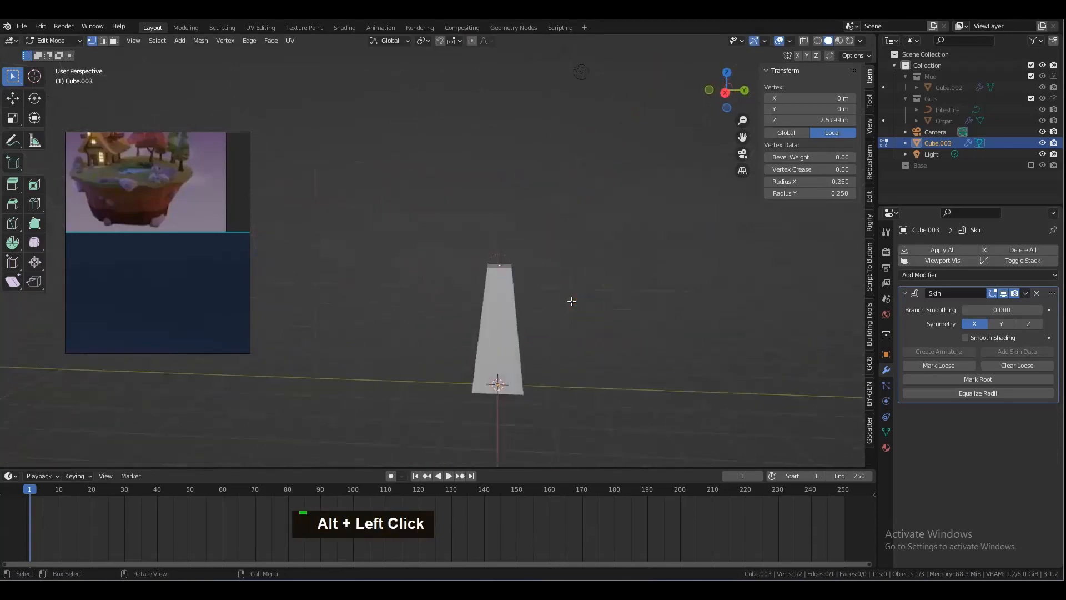
{"action": "key", "text": "ctrl"}
{"action": "key", "text": "ctrl+a"}
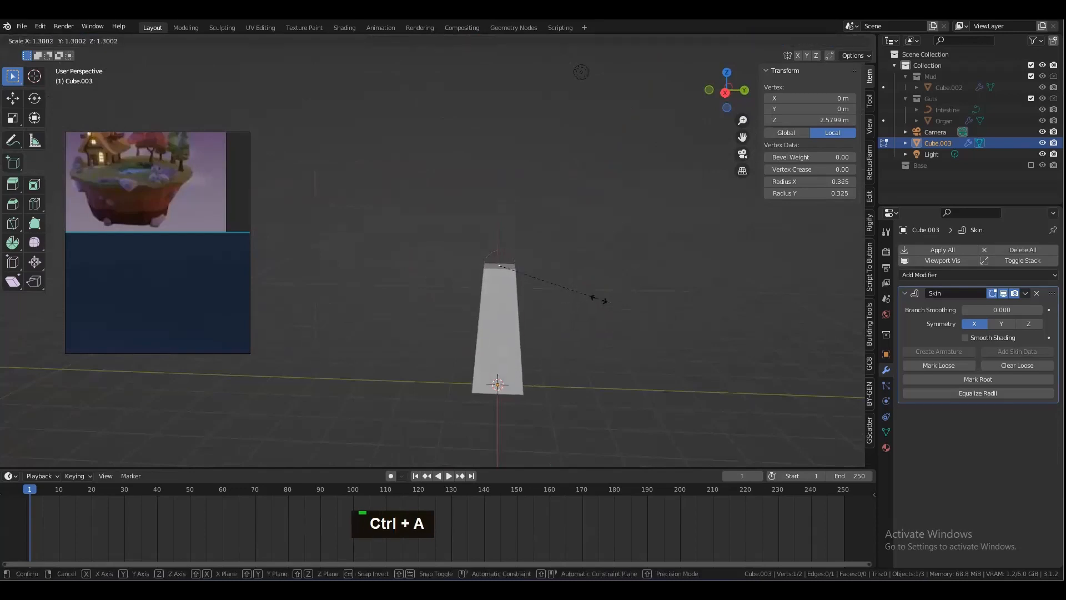
{"action": "left_click", "coordinate": [618, 297]}
Step: Extrude the trunk's top vertex about 2.52 m further up along the Z axis
{"action": "scroll", "coordinate": [594, 302], "scroll_direction": "down", "scroll_amount": 2}
{"action": "mouse_move", "coordinate": [594, 302]}
{"action": "left_mouse_down", "text": "alt"}
{"action": "mouse_move", "coordinate": [637, 291]}
{"action": "mouse_move", "coordinate": [589, 297]}
{"action": "left_mouse_up", "text": "alt"}
{"action": "key", "text": "e"}
{"action": "key", "text": "z"}
{"action": "left_click", "coordinate": [605, 213]}
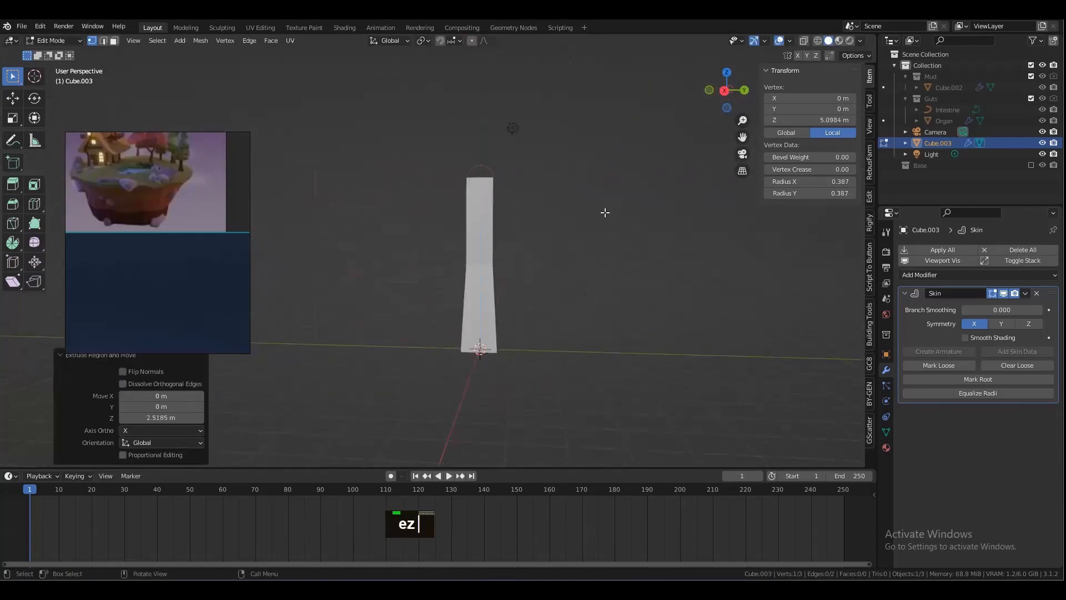
Step: Shift the trunk's top vertex about 0.38 m along the Y axis to bend the trunk
{"action": "key", "text": "g"}
{"action": "key", "text": "x"}
{"action": "key", "text": "y"}
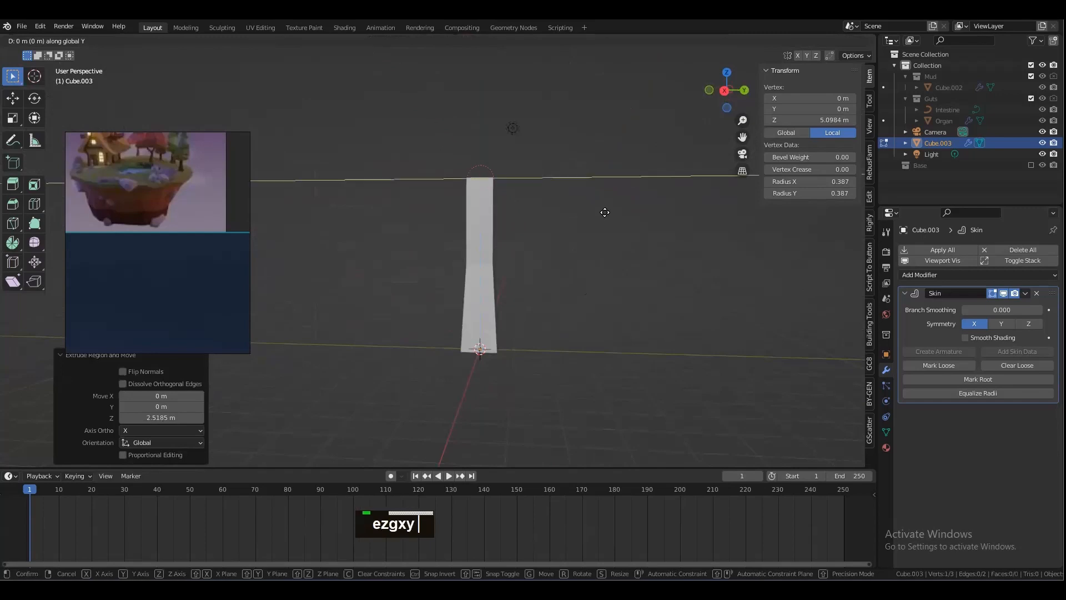
{"action": "left_click", "coordinate": [571, 231]}
Step: Reduce the skin radius to about 0.32 at the trunk's top vertex and about 0.34 at its middle vertex
{"action": "mouse_move", "coordinate": [571, 231]}
{"action": "left_mouse_down", "text": "alt"}
{"action": "mouse_move", "coordinate": [648, 252]}
{"action": "mouse_move", "coordinate": [580, 256]}
{"action": "mouse_move", "coordinate": [573, 246]}
{"action": "left_mouse_up", "text": "alt"}
{"action": "key", "text": "ctrl+a"}
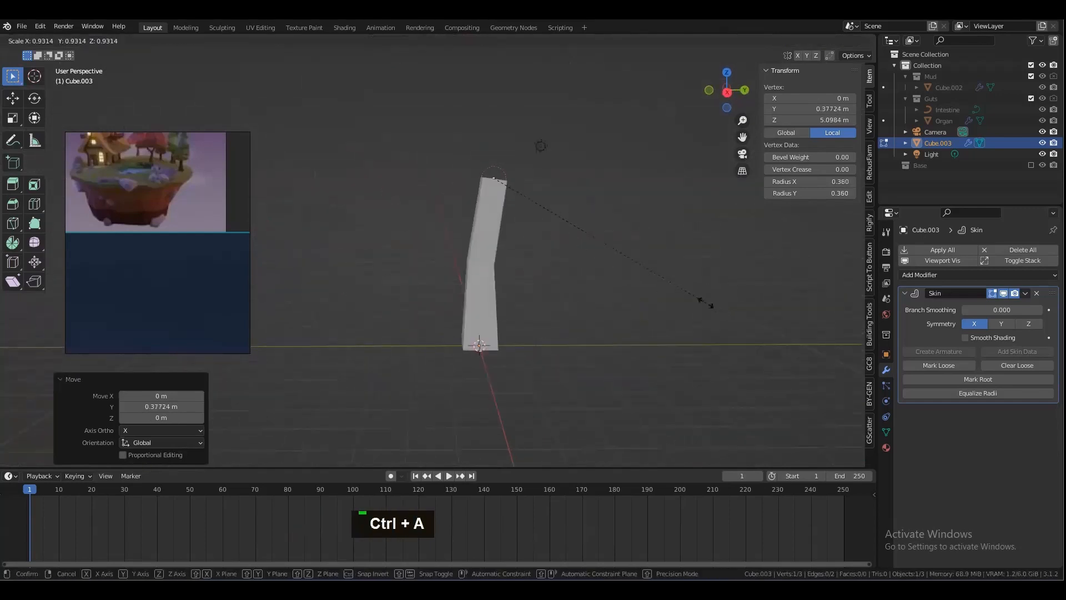
{"action": "left_click", "coordinate": [682, 287]}
{"action": "left_click", "coordinate": [471, 262]}
{"action": "key", "text": "ctrl+a"}
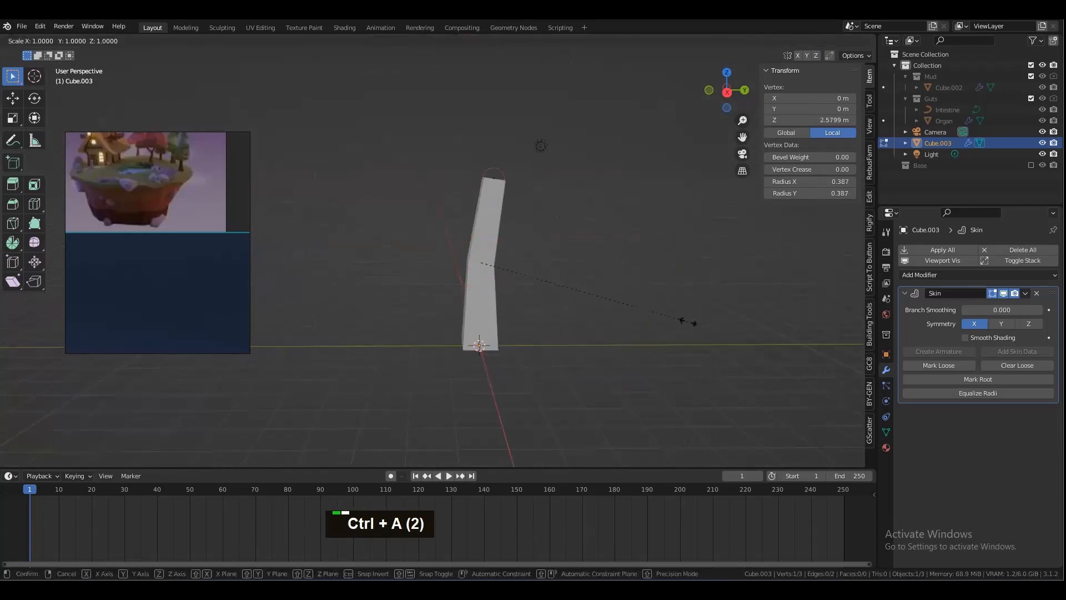
{"action": "left_click", "coordinate": [664, 315]}
Step: Extrude a branch from the trunk's top vertex with X locked, about 1.8 m toward negative Y and 2 m up
{"action": "scroll", "coordinate": [611, 277], "scroll_direction": "up", "scroll_amount": 2}
{"action": "left_click", "coordinate": [500, 191], "text": "alt+shift"}
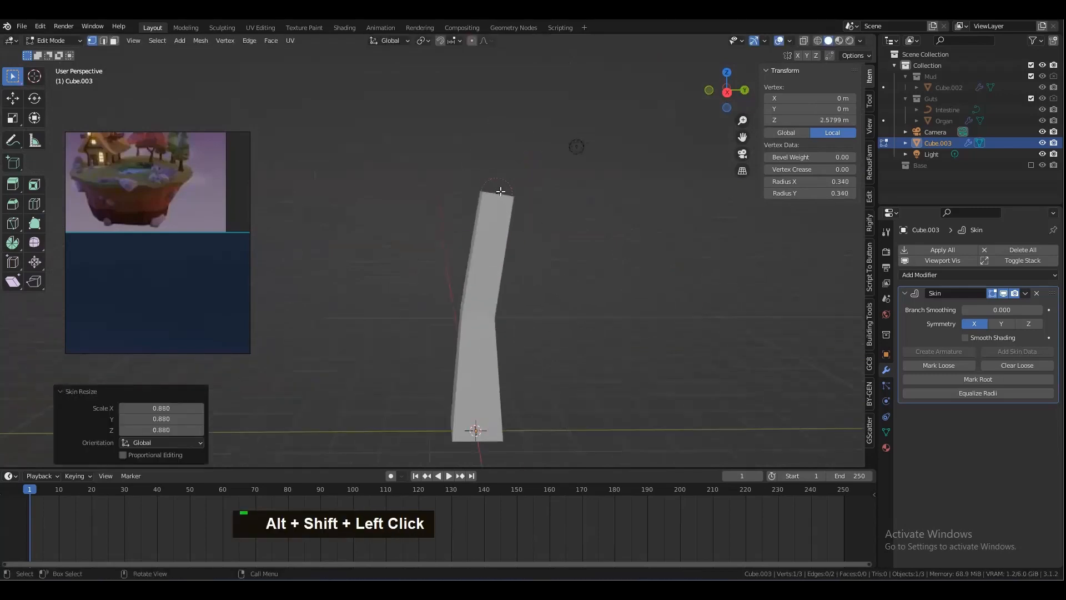
{"action": "key", "text": "e"}
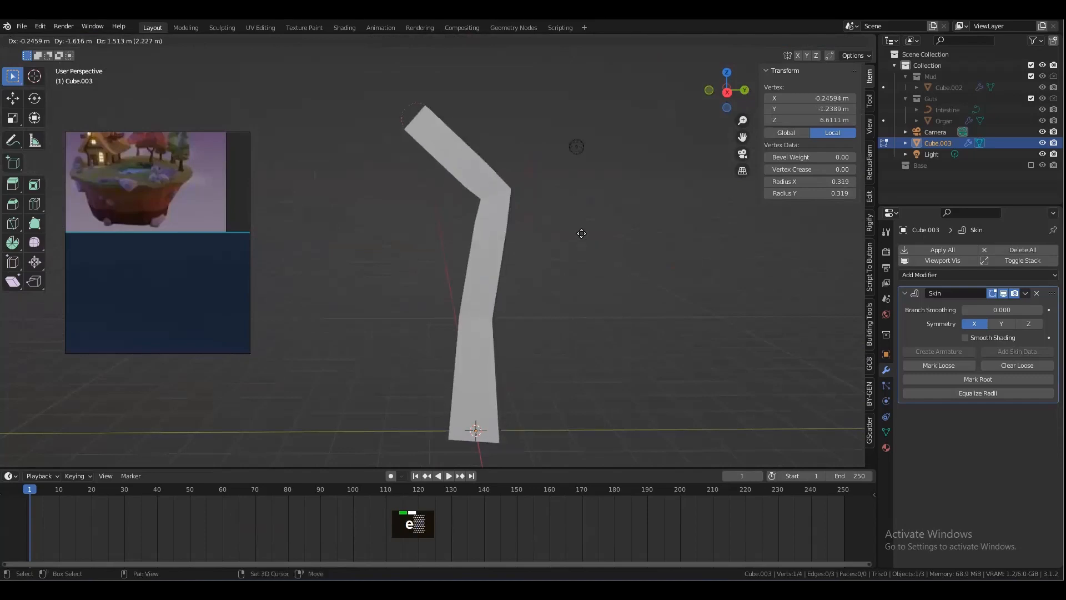
{"action": "key", "text": "shift+x"}
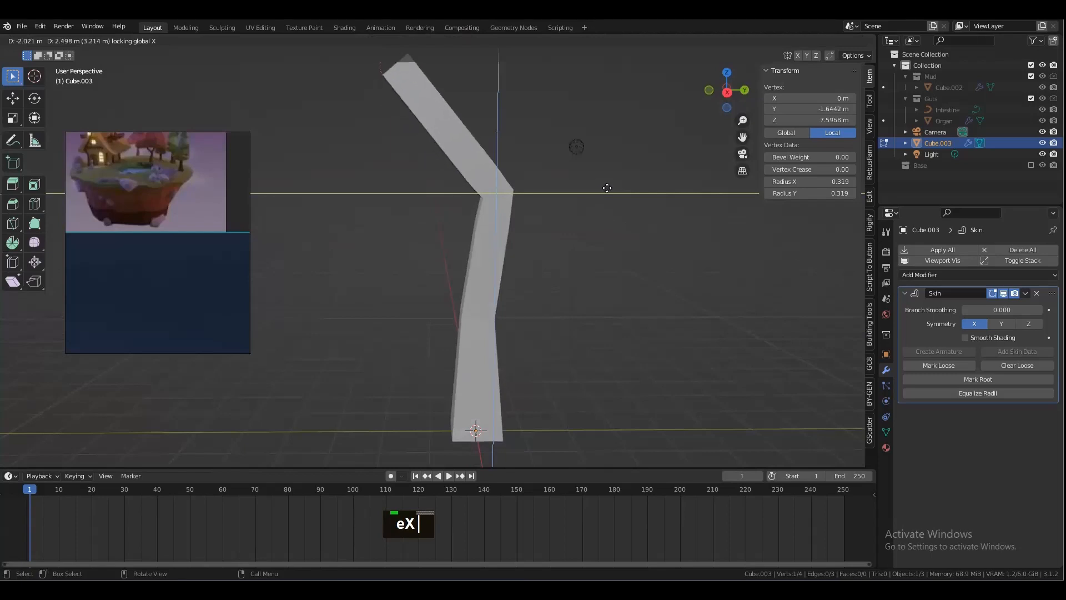
{"action": "left_click", "coordinate": [617, 216]}
Step: Extrude a second branch from the trunk's top vertex, about 1.7 m toward positive Y and 0.7 m up
{"action": "left_click", "coordinate": [499, 196]}
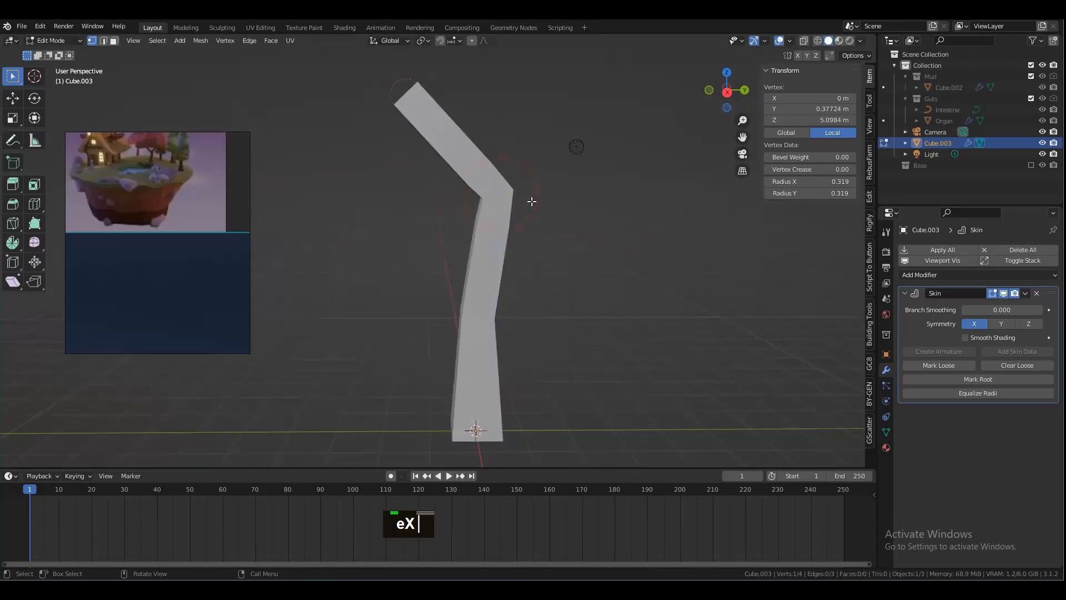
{"action": "key", "text": "e"}
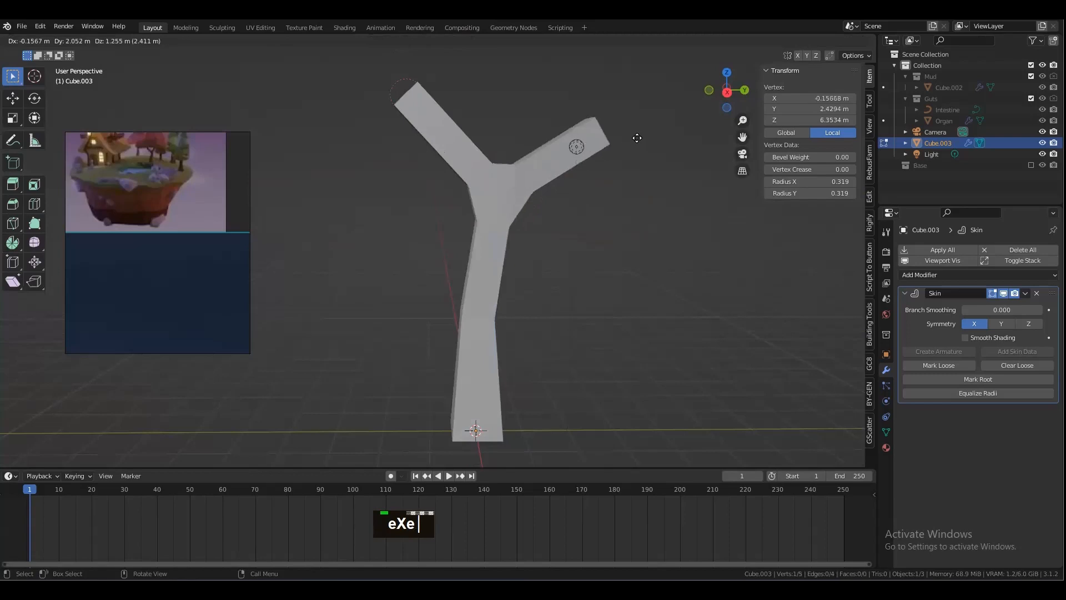
{"action": "left_click", "coordinate": [614, 169]}
Step: Extrude a side branch from the trunk's middle vertex by about 2.1, -0.8 and 1.4 m in X, Y, Z, and thin its tip to radius 0.15
{"action": "left_click_drag", "start_coordinate": [621, 238], "coordinate": [516, 317], "text": "alt"}
{"action": "key", "text": "e"}
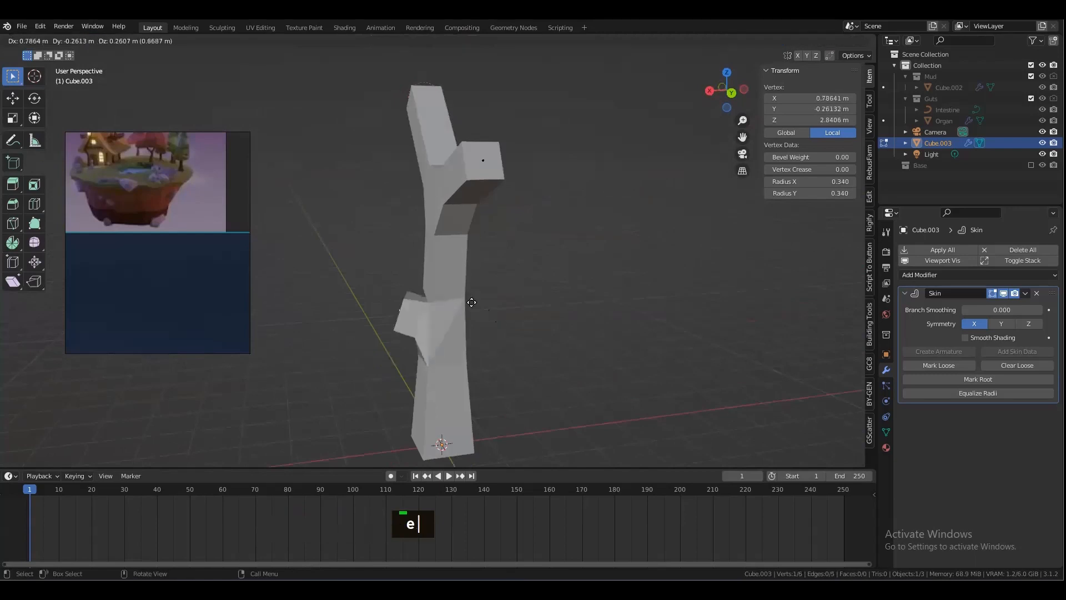
{"action": "left_click", "coordinate": [407, 248]}
{"action": "left_click_drag", "start_coordinate": [407, 248], "coordinate": [536, 216], "text": "alt"}
{"action": "key", "text": "ctrl+a"}
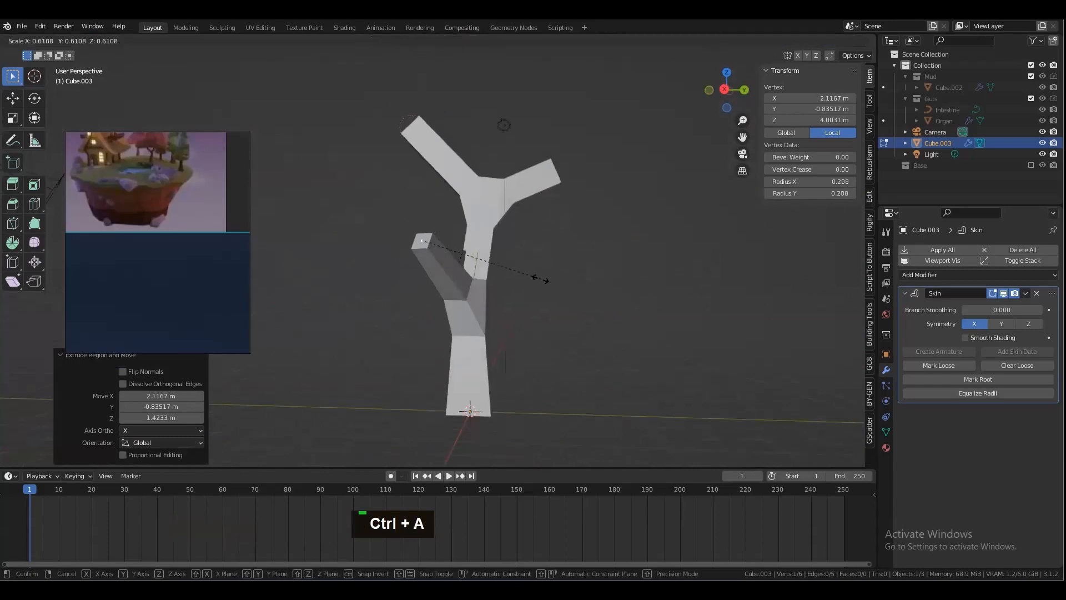
{"action": "left_click", "coordinate": [512, 272]}
Step: Lower the tip of the side branch on the trunk so it runs closer to horizontal
{"action": "left_click_drag", "start_coordinate": [558, 296], "coordinate": [491, 289], "text": "alt"}
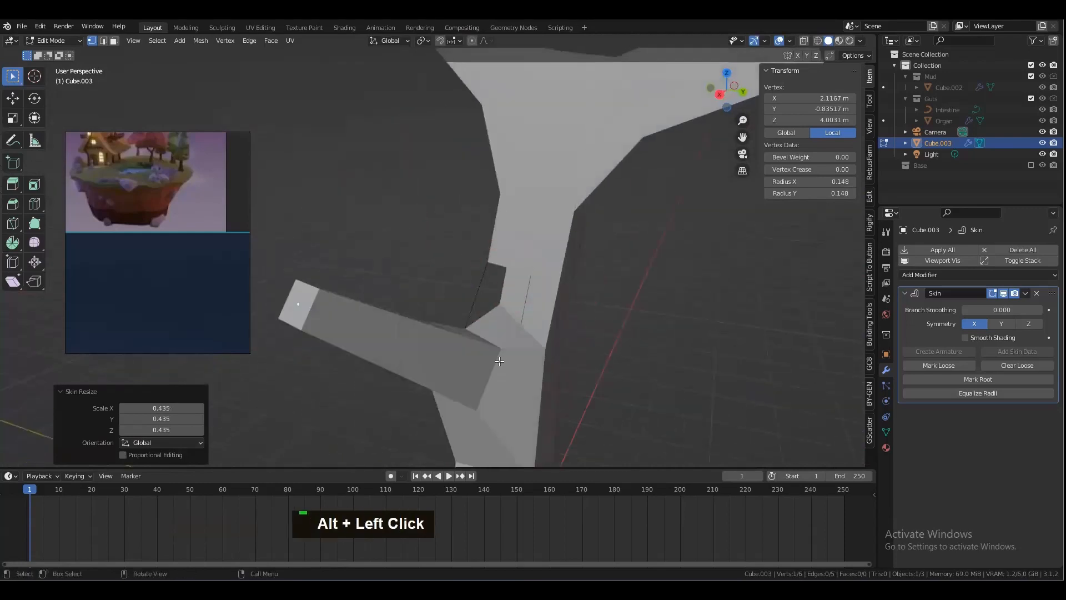
{"action": "scroll", "coordinate": [500, 361], "scroll_direction": "down", "scroll_amount": 4}
{"action": "left_click_drag", "start_coordinate": [500, 358], "coordinate": [507, 369], "text": "alt"}
{"action": "key", "text": "g"}
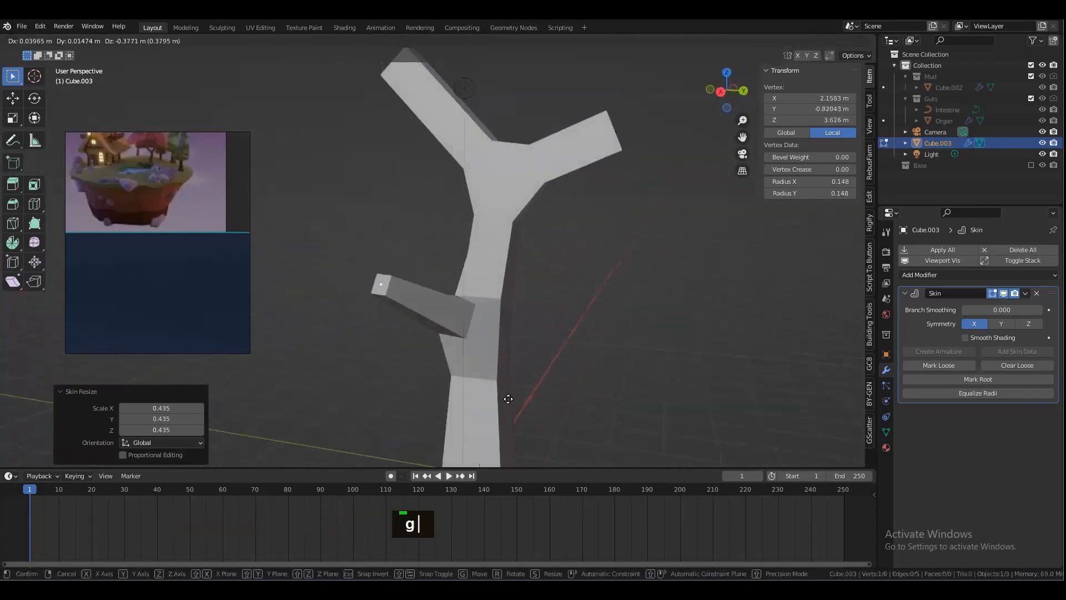
{"action": "left_click", "coordinate": [499, 401]}
Step: Reduce the skin radius at the tip of the positive-Y upper branch to about 0.23
{"action": "left_click_drag", "start_coordinate": [499, 401], "coordinate": [496, 276], "text": "alt"}
{"action": "scroll", "coordinate": [496, 276], "scroll_direction": "up", "scroll_amount": 2}
{"action": "scroll", "coordinate": [550, 253], "scroll_direction": "down", "scroll_amount": 2}
{"action": "left_click_drag", "start_coordinate": [550, 252], "coordinate": [541, 238], "text": "alt"}
{"action": "scroll", "coordinate": [558, 240], "scroll_direction": "down", "scroll_amount": 2}
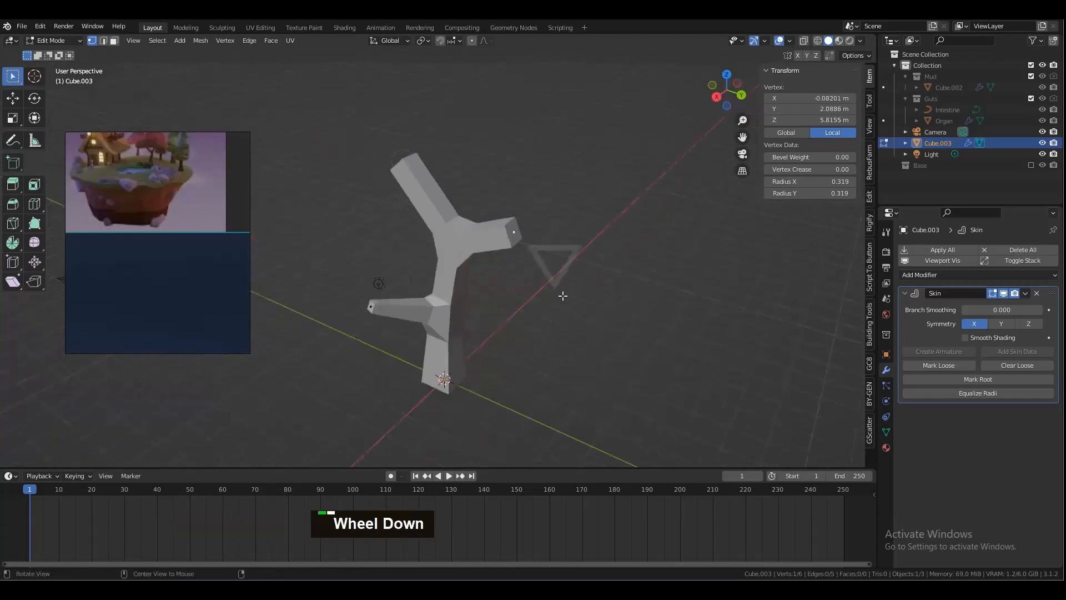
{"action": "left_click_drag", "start_coordinate": [561, 295], "coordinate": [615, 278], "text": "alt"}
{"action": "key", "text": "ctrl+a"}
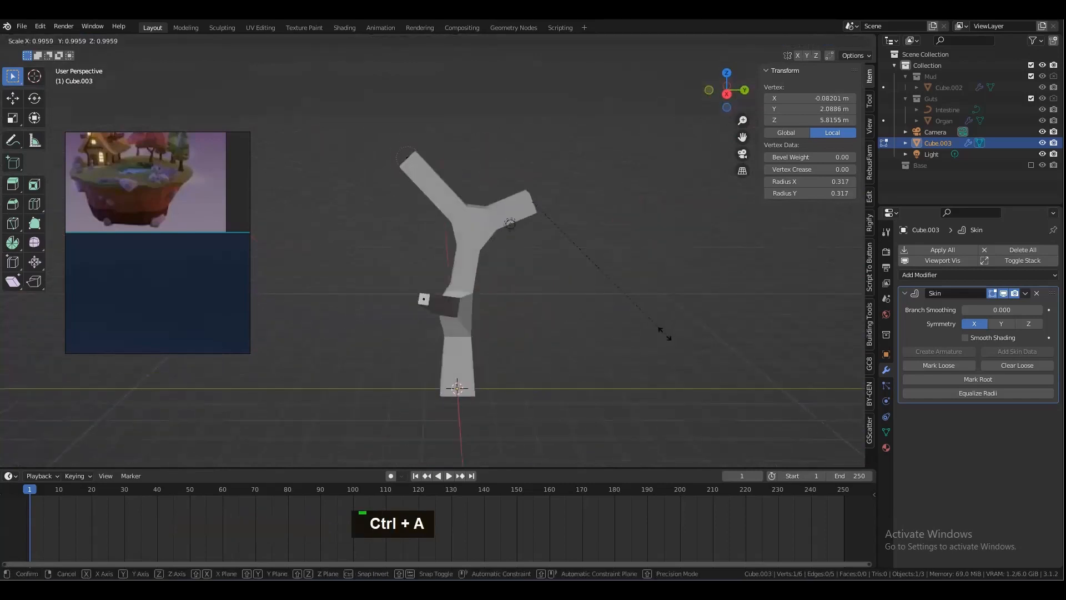
{"action": "left_click", "coordinate": [638, 290]}
Step: Extrude the positive-Y upper branch further outward and reduce the negative-Y branch tip's skin radius to about 0.25
{"action": "scroll", "coordinate": [552, 267], "scroll_direction": "down", "scroll_amount": 2}
{"action": "left_click_drag", "start_coordinate": [550, 307], "coordinate": [704, 331], "text": "alt+shift"}
{"action": "left_click", "coordinate": [483, 243]}
{"action": "key", "text": "ctrl+a"}
{"action": "left_click", "coordinate": [604, 345]}
{"action": "left_click", "coordinate": [509, 261]}
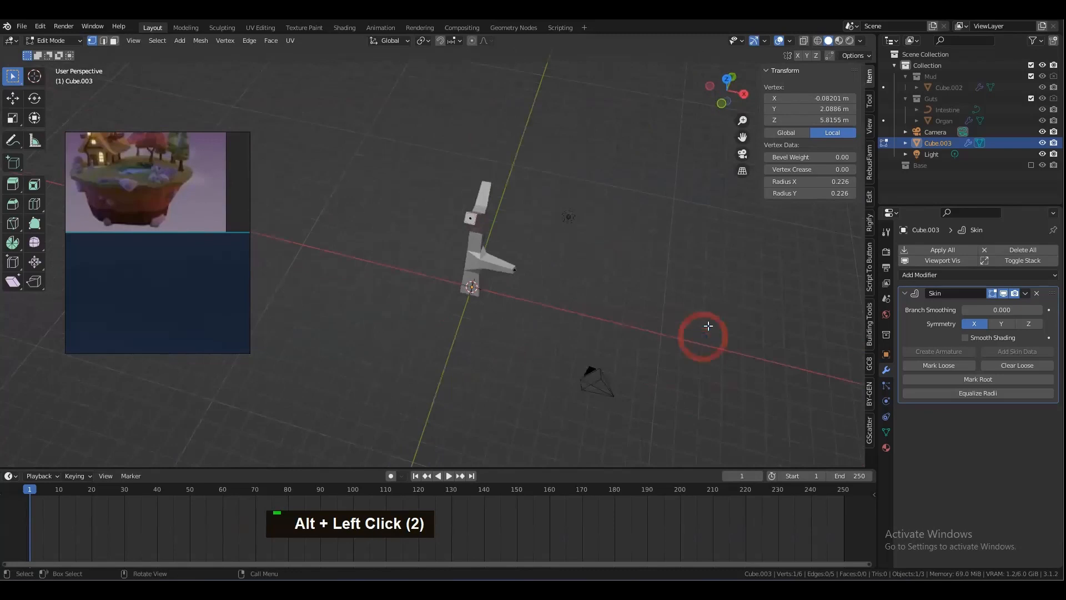
{"action": "key", "text": "e"}
{"action": "left_click", "coordinate": [736, 283]}
{"action": "left_click_drag", "start_coordinate": [661, 302], "coordinate": [656, 328], "text": "alt"}
{"action": "key", "text": "ctrl+a"}
{"action": "left_click", "coordinate": [674, 287]}
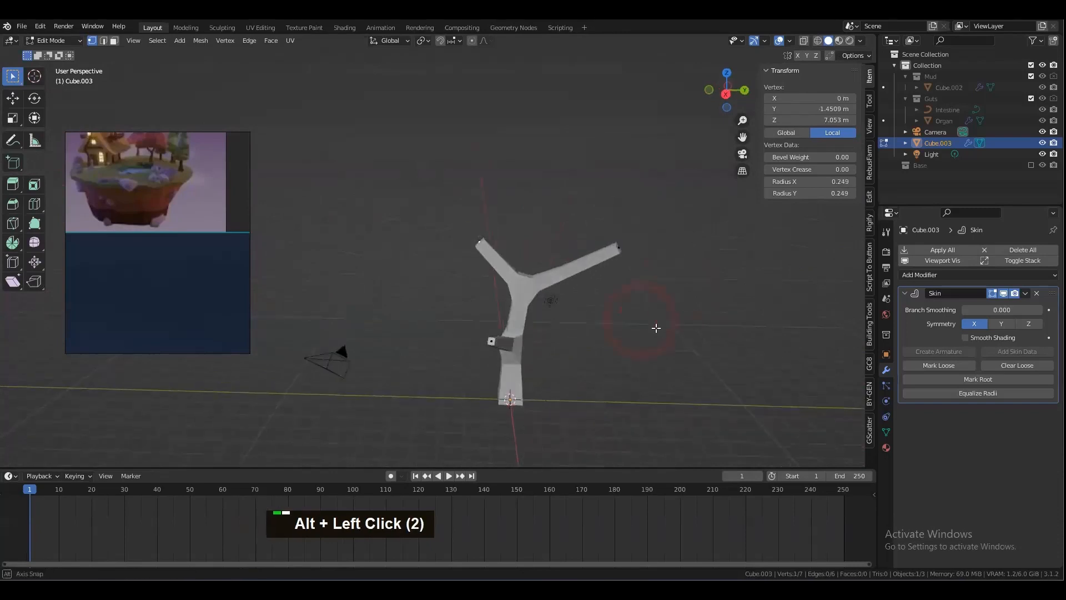
Step: Extrude the tip of the negative-Y upper branch further upward and slightly outward
{"action": "key", "text": "e"}
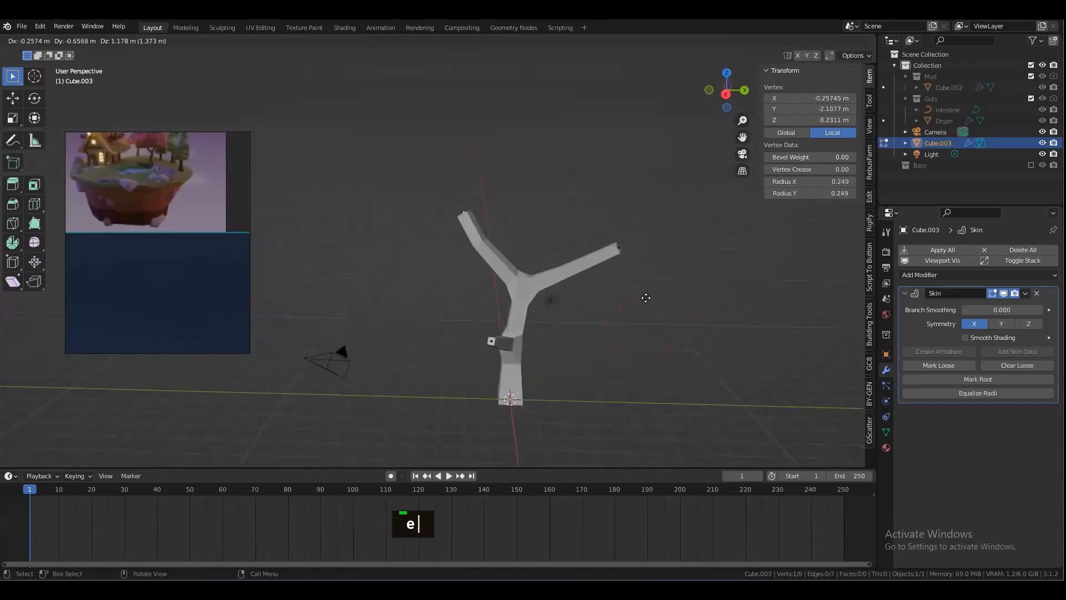
{"action": "left_click", "coordinate": [636, 277]}
{"action": "mouse_move", "coordinate": [633, 317]}
{"action": "left_mouse_down", "text": "alt"}
{"action": "mouse_move", "coordinate": [445, 303]}
{"action": "mouse_move", "coordinate": [538, 295]}
{"action": "mouse_move", "coordinate": [423, 309]}
{"action": "mouse_move", "coordinate": [618, 312]}
{"action": "left_mouse_up", "text": "alt"}
Step: Extrude a third branch from the fork by about 2.2, 0.3 and 2 m in X, Y, Z, and thin its tip to radius 0.21
{"action": "key", "text": "e"}
{"action": "left_click", "coordinate": [455, 268]}
{"action": "key", "text": "ctrl+a"}
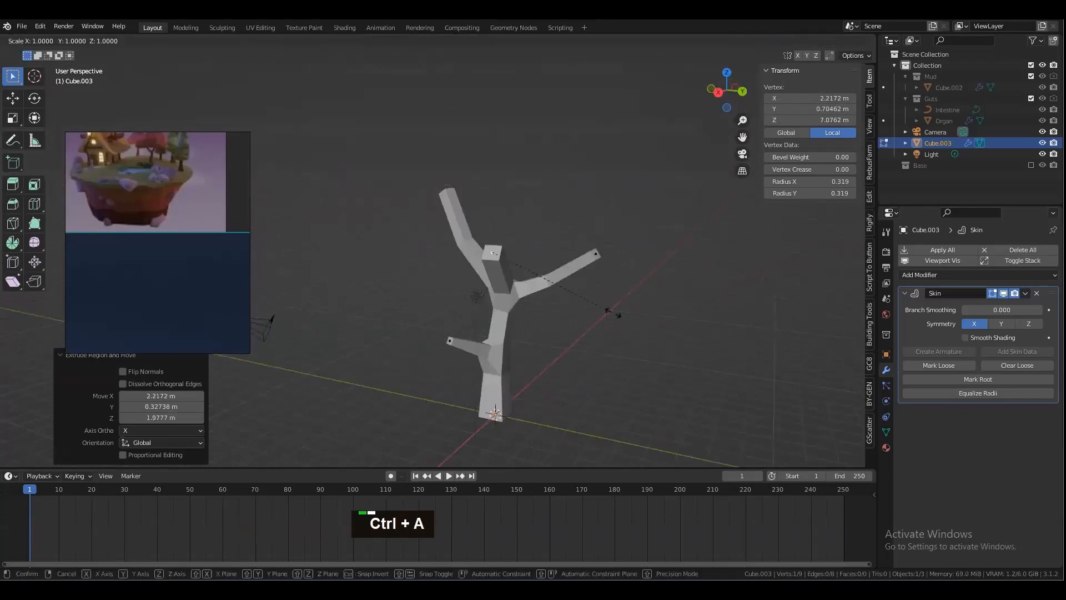
{"action": "left_click", "coordinate": [596, 309]}
Step: Extrude the third branch's tip about 2.1 m further up, drifting about 0.2 m toward negative X and 0.4 m toward negative Y
{"action": "key", "text": "e"}
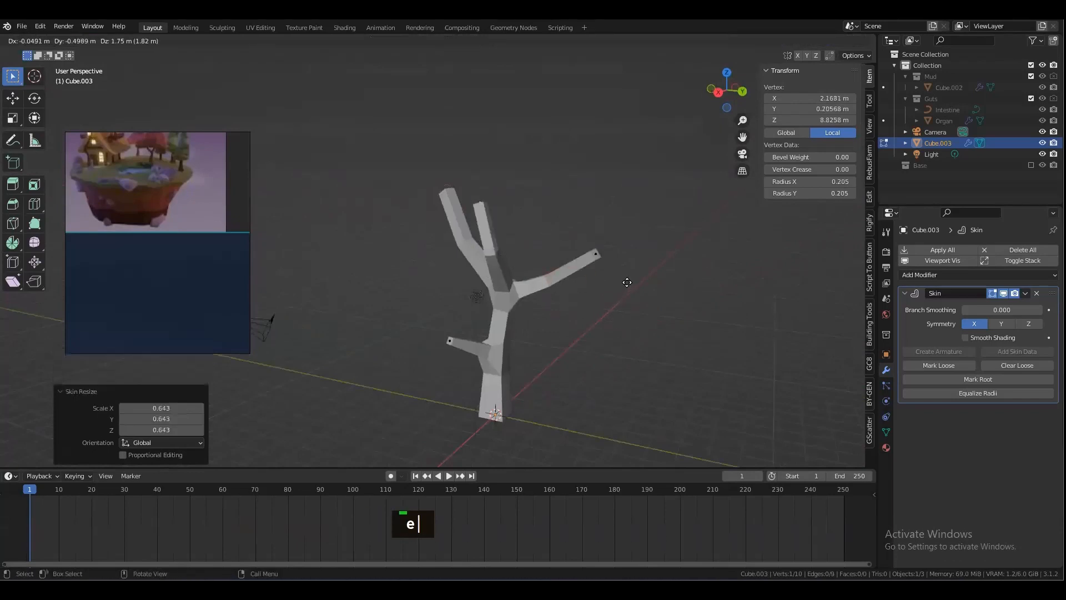
{"action": "left_click", "coordinate": [631, 274]}
{"action": "left_click_drag", "start_coordinate": [631, 274], "coordinate": [656, 293], "text": "alt"}
{"action": "scroll", "coordinate": [578, 305], "scroll_direction": "up", "scroll_amount": 2}
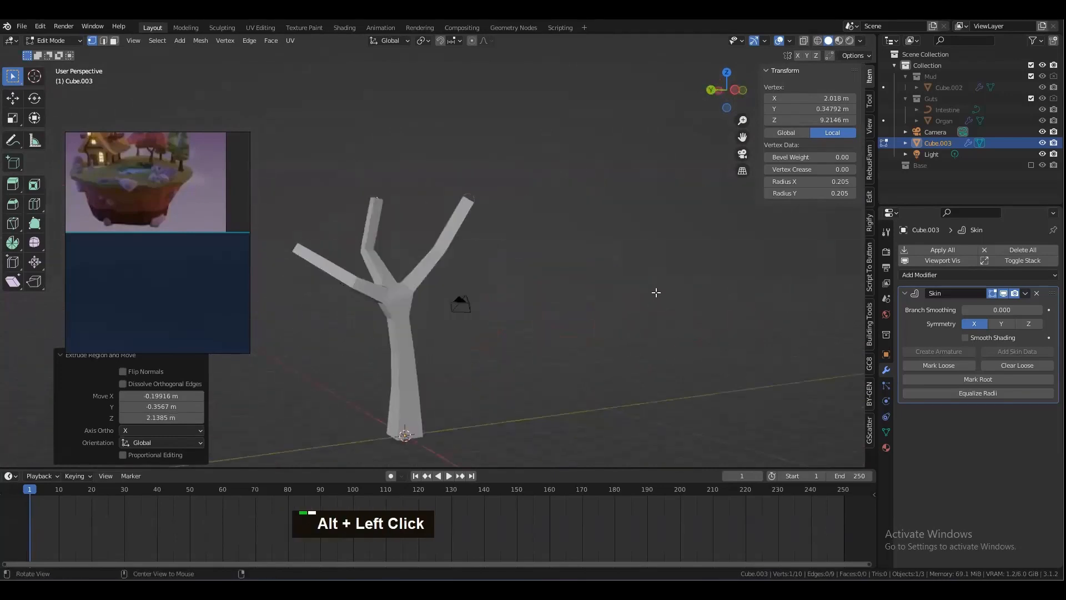
Step: Extrude a fourth branch from the trunk fork by about -2.2, -0.8 and 1.1 m in X, Y, Z, and thin its tip to radius 0.228
{"action": "left_click", "coordinate": [399, 299], "text": "alt"}
{"action": "left_click_drag", "start_coordinate": [388, 303], "coordinate": [483, 321], "text": "alt"}
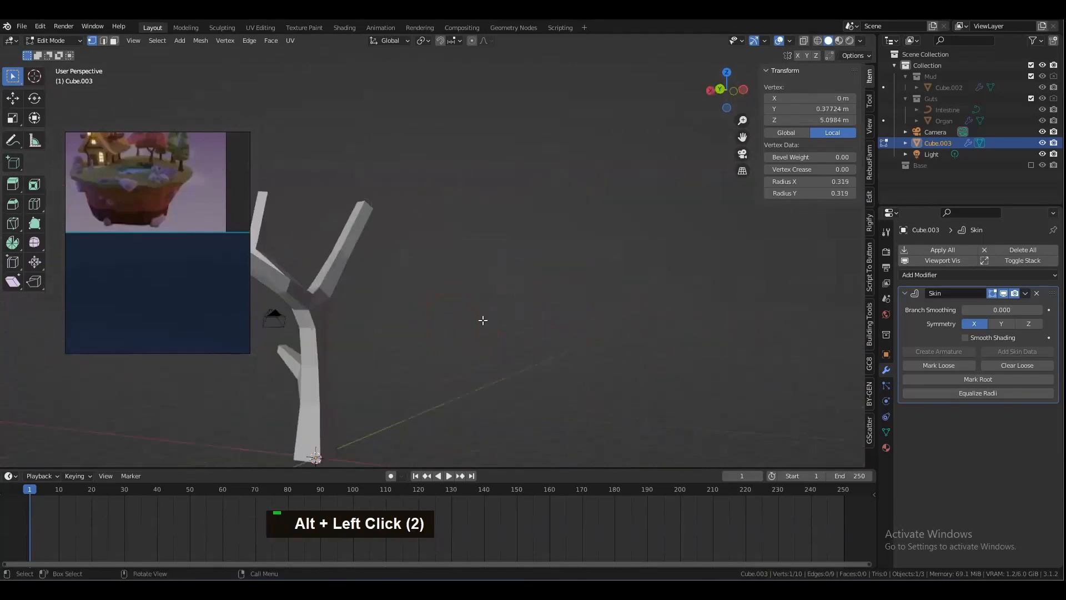
{"action": "left_click_drag", "start_coordinate": [548, 332], "coordinate": [527, 334], "text": "alt+shift"}
{"action": "key", "text": "e"}
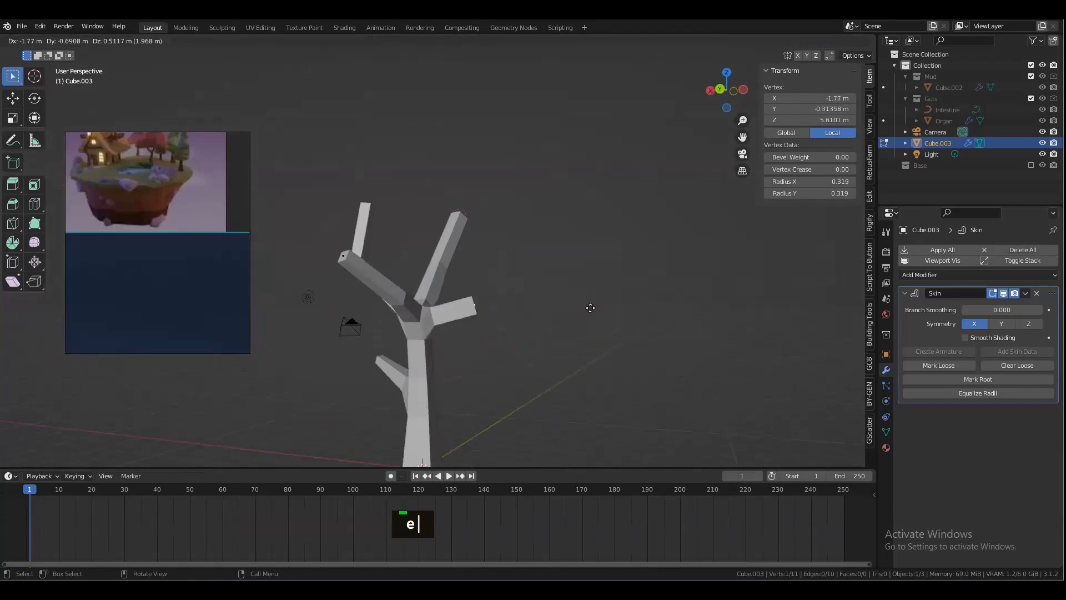
{"action": "left_click", "coordinate": [594, 302]}
{"action": "left_click_drag", "start_coordinate": [595, 302], "coordinate": [616, 348], "text": "alt"}
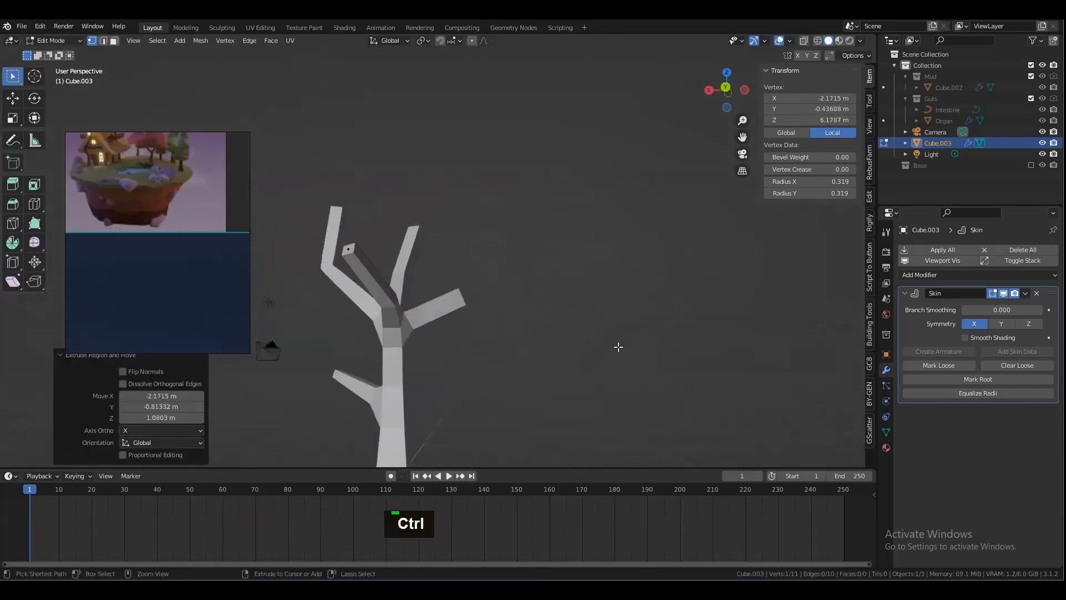
{"action": "key", "text": "ctrl+a"}
{"action": "left_click", "coordinate": [575, 320]}
Step: Extrude the fourth branch's tip about 1.4 m up and 0.8 m toward negative X, and return to Object Mode
{"action": "key", "text": "e"}
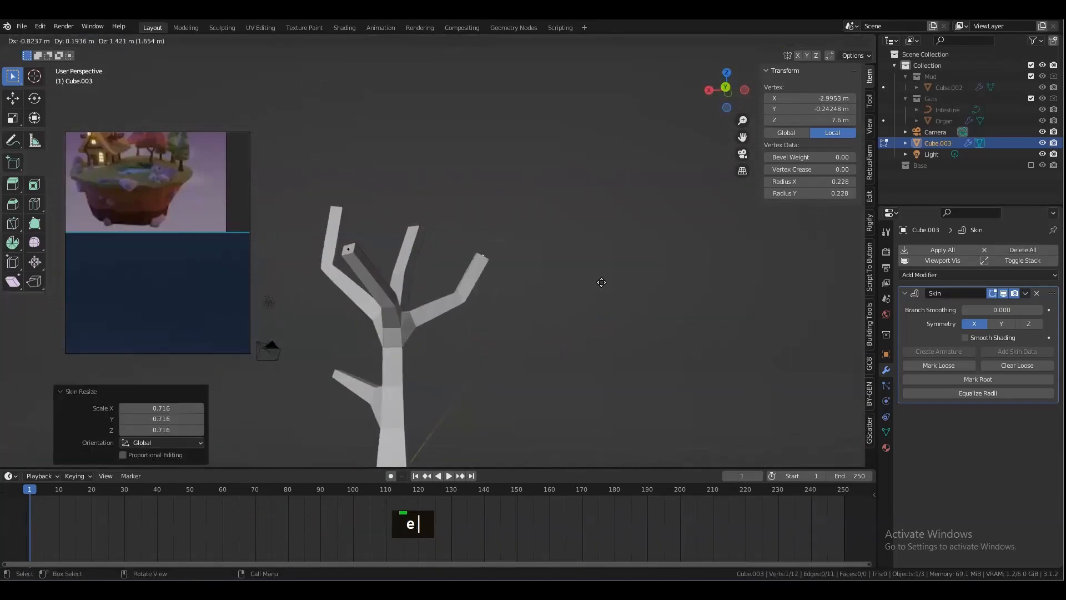
{"action": "left_click", "coordinate": [602, 287]}
{"action": "scroll", "coordinate": [558, 336], "scroll_direction": "down", "scroll_amount": 3}
{"action": "left_click_drag", "start_coordinate": [544, 335], "coordinate": [572, 334], "text": "alt"}
{"action": "scroll", "coordinate": [572, 333], "scroll_direction": "down", "scroll_amount": 2}
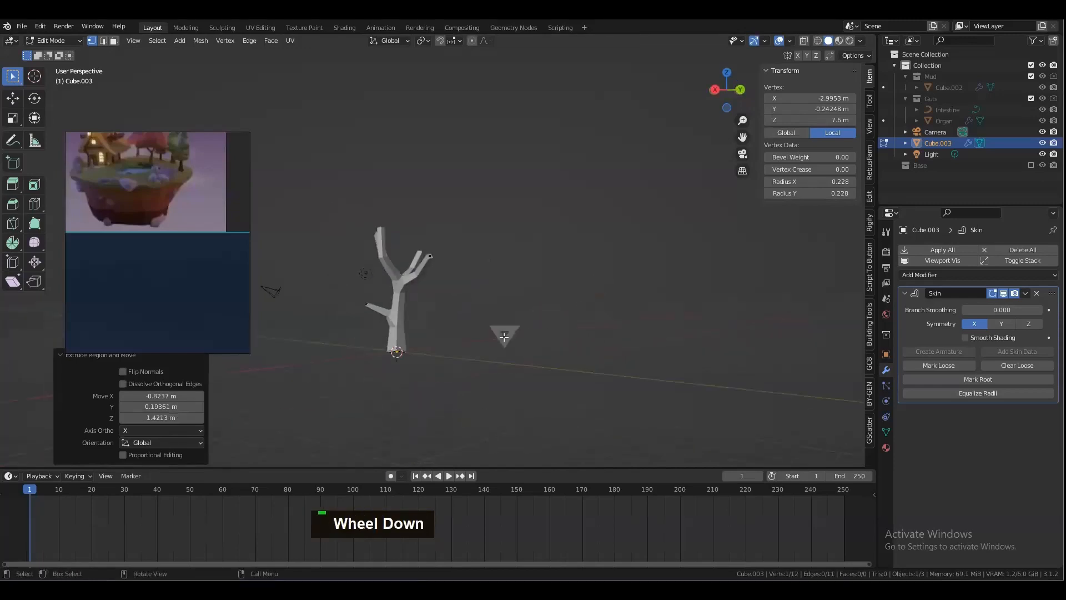
{"action": "key", "text": "alt+a"}
{"action": "scroll", "coordinate": [572, 333], "scroll_direction": "down", "scroll_amount": 2}
{"action": "left_click_drag", "start_coordinate": [504, 356], "coordinate": [600, 318], "text": "alt+shift"}
{"action": "key", "text": "Tab"}
{"action": "scroll", "coordinate": [559, 318], "scroll_direction": "down", "scroll_amount": 1}
{"action": "scroll", "coordinate": [561, 311], "scroll_direction": "up", "scroll_amount": 3}
Step: Add an ico sphere at the tree's base and raise it about 9.2 m along Z
{"action": "key", "text": "shift+a"}
{"action": "mouse_move", "coordinate": [601, 318]}
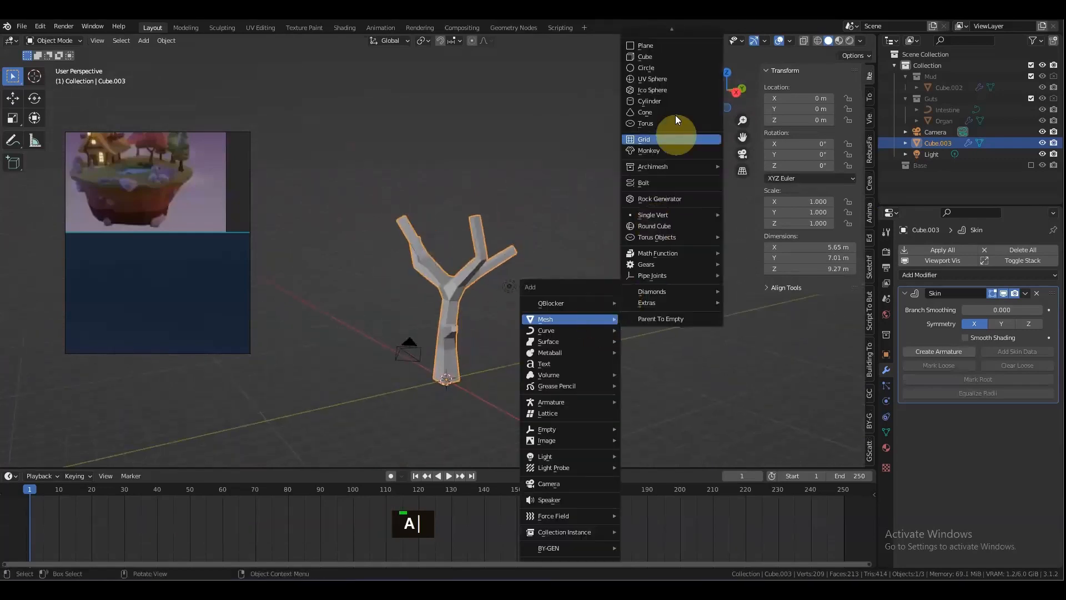
{"action": "left_click", "coordinate": [673, 90]}
{"action": "scroll", "coordinate": [502, 383], "scroll_direction": "down", "scroll_amount": 2}
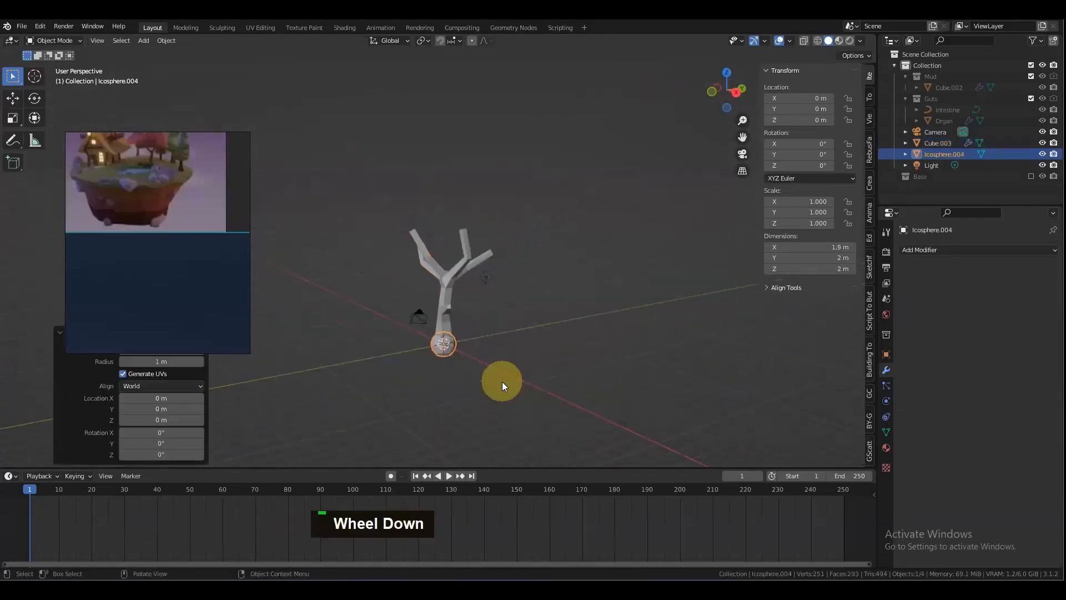
{"action": "key", "text": "g"}
{"action": "key", "text": "z"}
{"action": "left_click", "coordinate": [519, 265]}
Step: Scale the ico sphere uniformly to about 3.3 and raise it about another 1.4 m along Z
{"action": "key", "text": "s"}
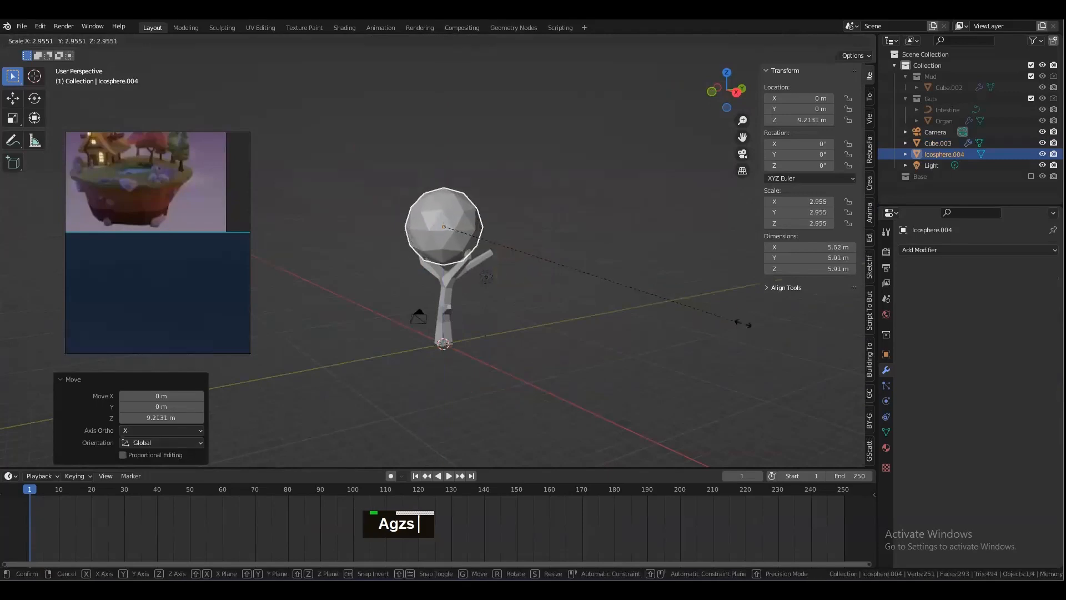
{"action": "left_click", "coordinate": [777, 330]}
{"action": "left_click_drag", "start_coordinate": [515, 255], "coordinate": [533, 281], "text": "alt"}
{"action": "key", "text": "g"}
{"action": "key", "text": "z"}
{"action": "left_click", "coordinate": [540, 255]}
{"action": "left_click_drag", "start_coordinate": [476, 255], "coordinate": [522, 249], "text": "alt"}
{"action": "scroll", "coordinate": [509, 241], "scroll_direction": "down", "scroll_amount": 1}
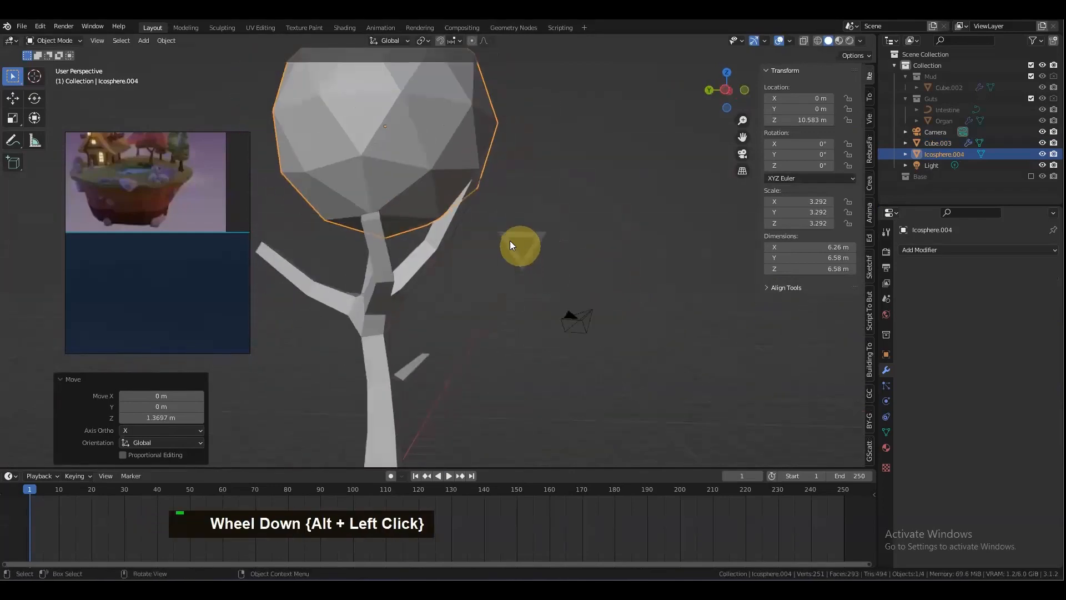
Step: Snap the 3D cursor to the tip vertex of the tree's negative-Y upper branch and return to Object Mode
{"action": "left_click", "coordinate": [468, 192]}
{"action": "left_click_drag", "start_coordinate": [489, 192], "coordinate": [455, 204], "text": "alt"}
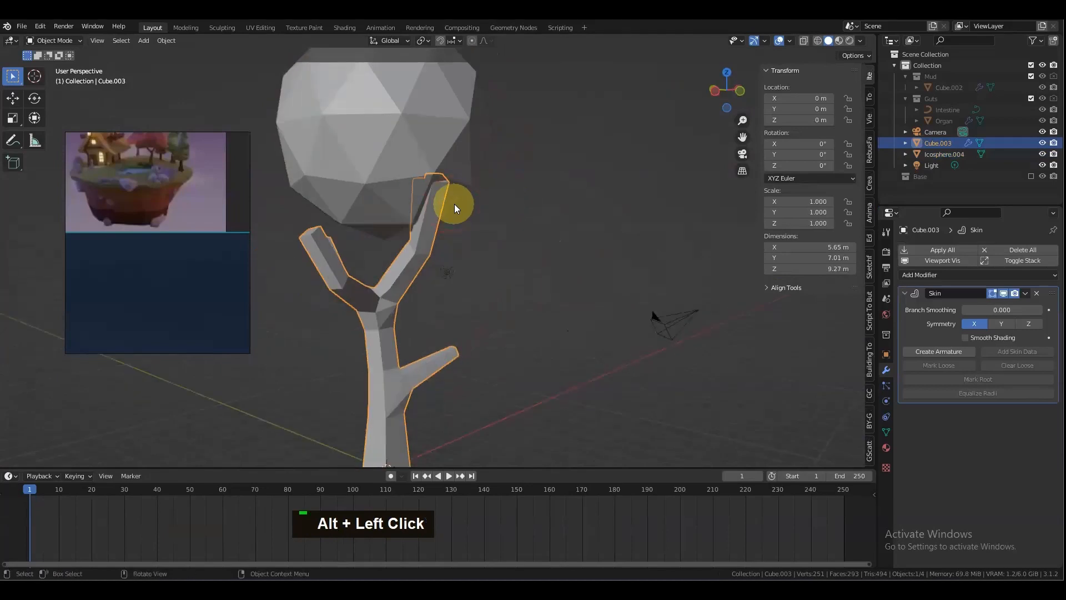
{"action": "key", "text": "Tab"}
{"action": "left_click", "coordinate": [438, 174]}
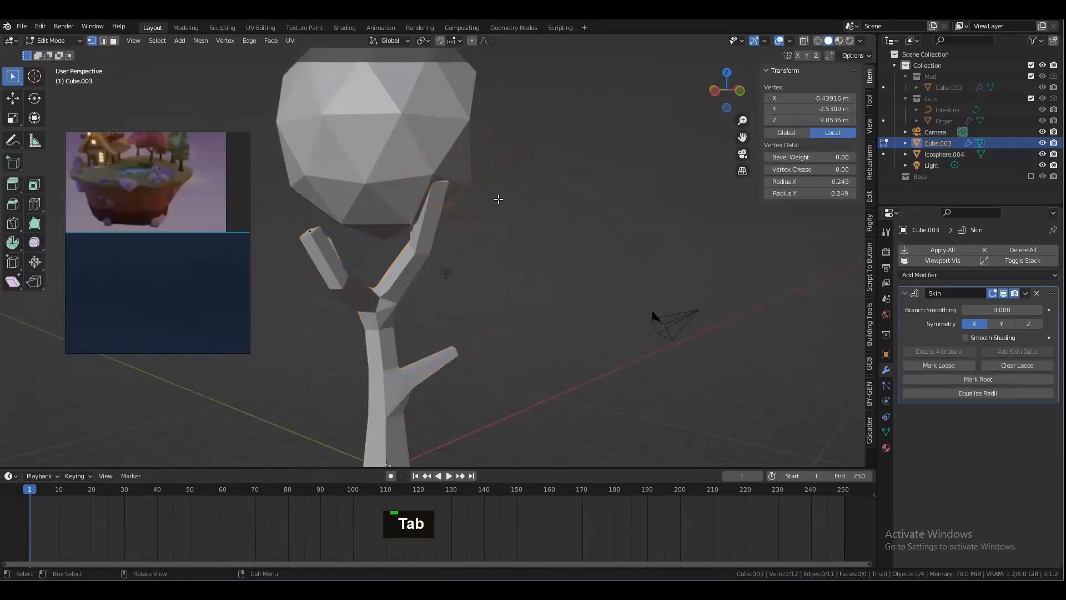
{"action": "key", "text": "shift"}
{"action": "key", "text": "shift+s"}
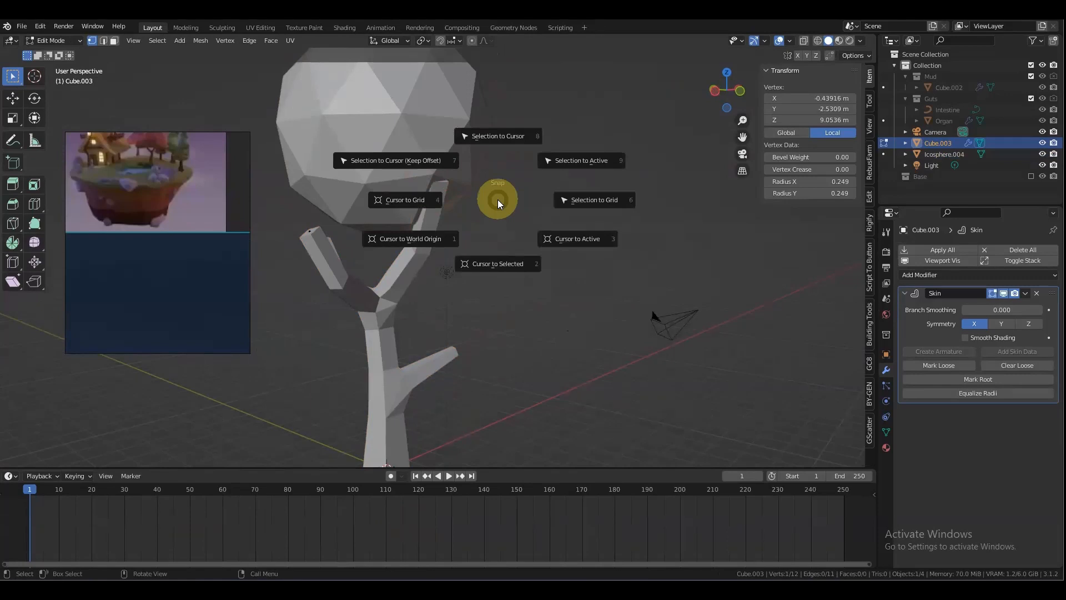
{"action": "left_click", "coordinate": [506, 260]}
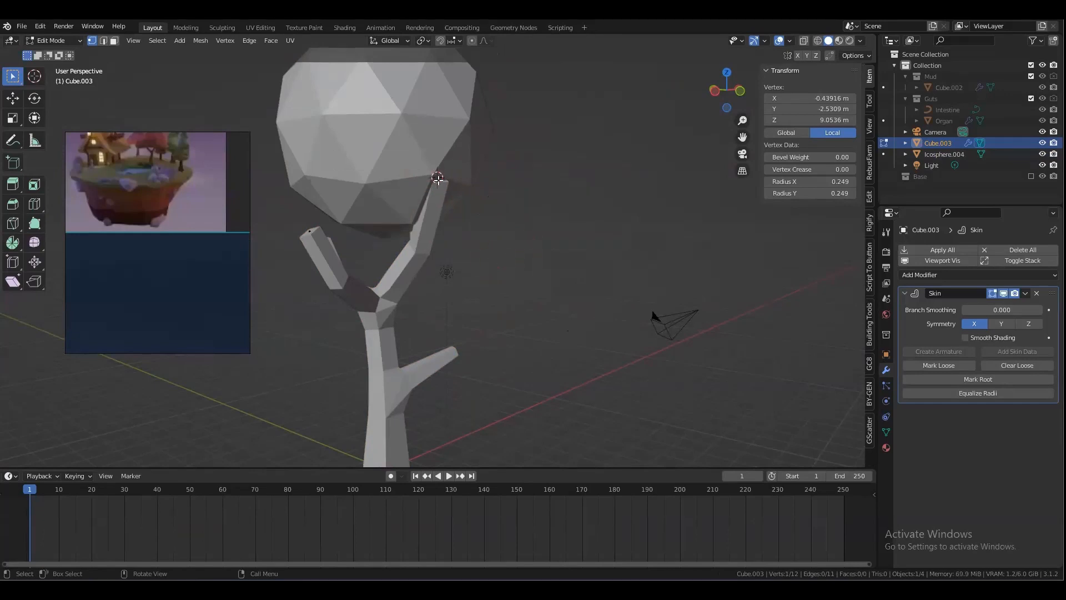
{"action": "left_click", "coordinate": [359, 157]}
{"action": "key", "text": "Tab"}
Step: Snap the ico sphere to the 3D cursor at the branch tip and shrink it uniformly to a scale of about 1.6
{"action": "left_click", "coordinate": [379, 142]}
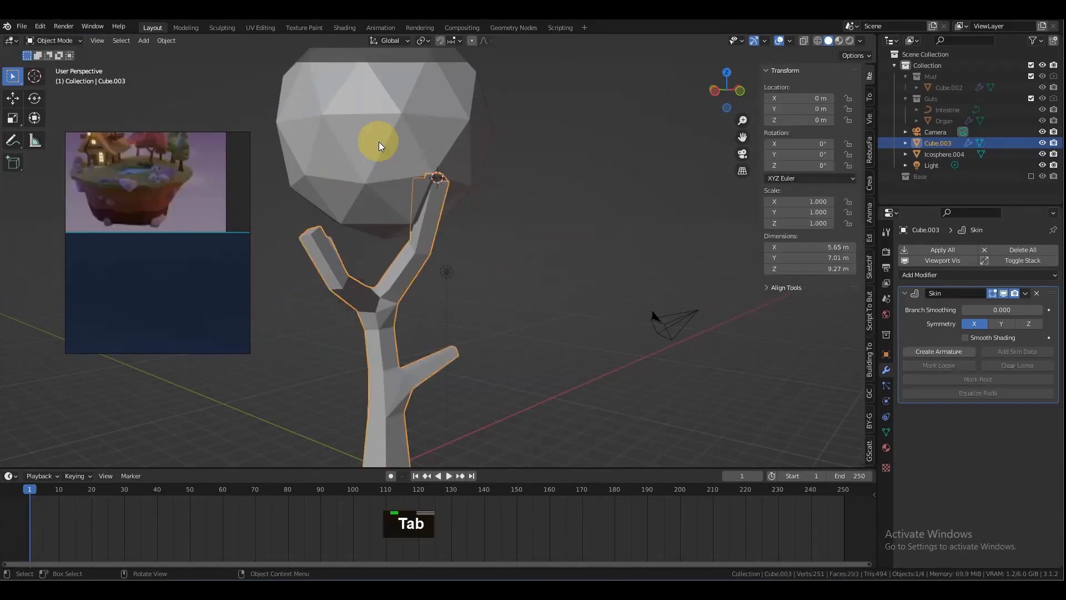
{"action": "key", "text": "s"}
{"action": "left_click_drag", "start_coordinate": [500, 238], "coordinate": [559, 291], "text": "alt"}
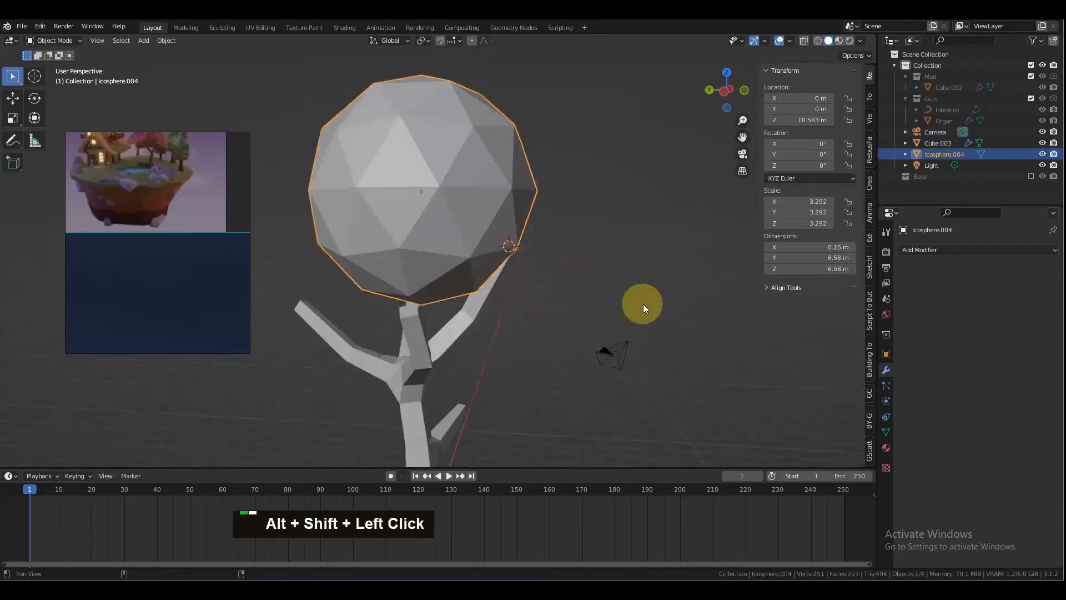
{"action": "left_click_drag", "start_coordinate": [643, 305], "coordinate": [600, 301], "text": "alt+shift"}
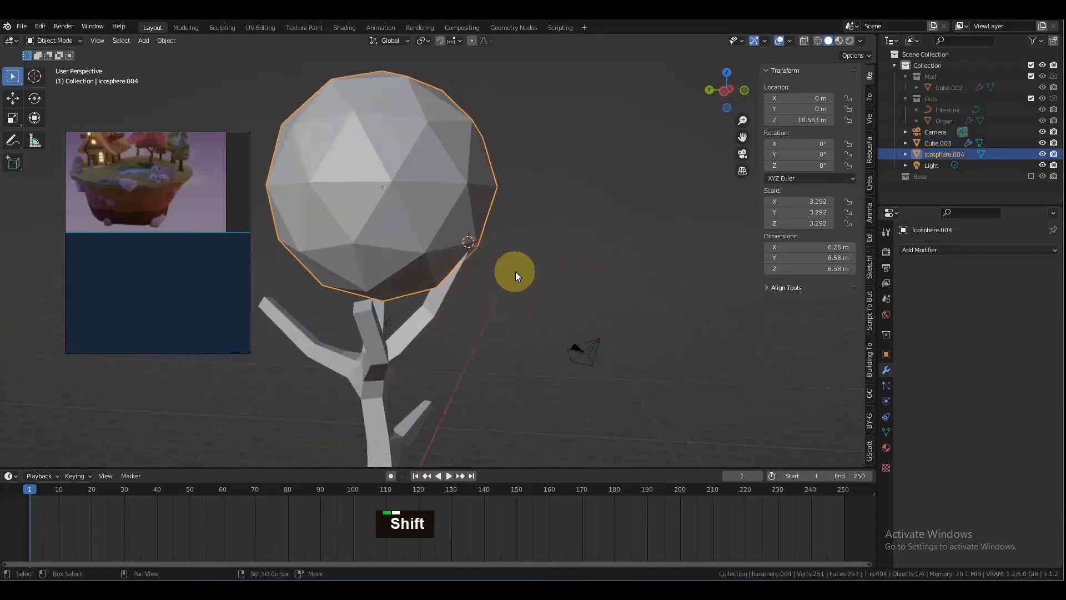
{"action": "key", "text": "shift+s"}
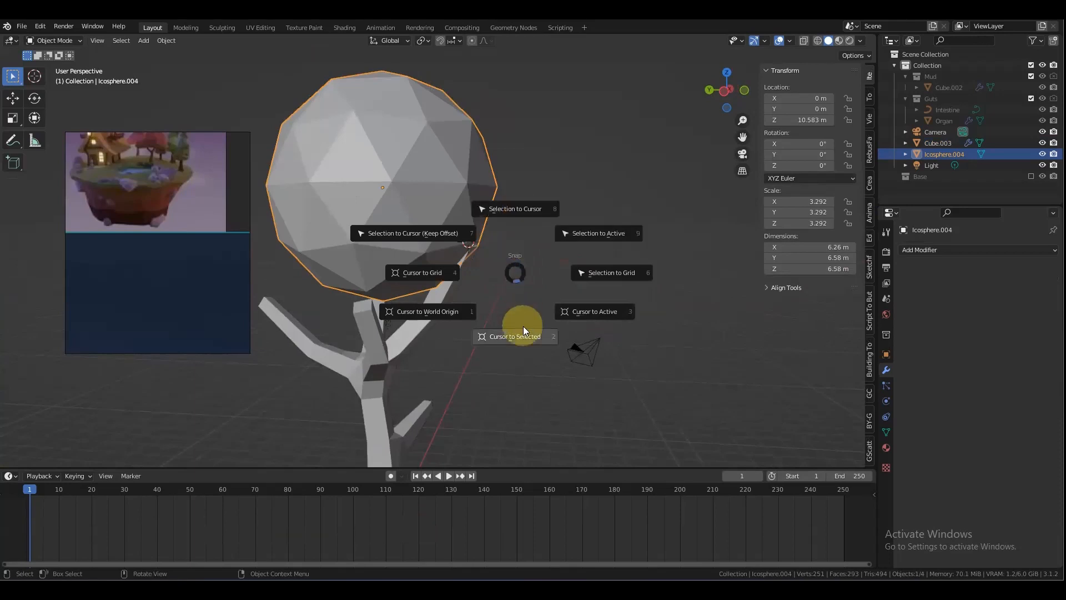
{"action": "left_click", "coordinate": [523, 214]}
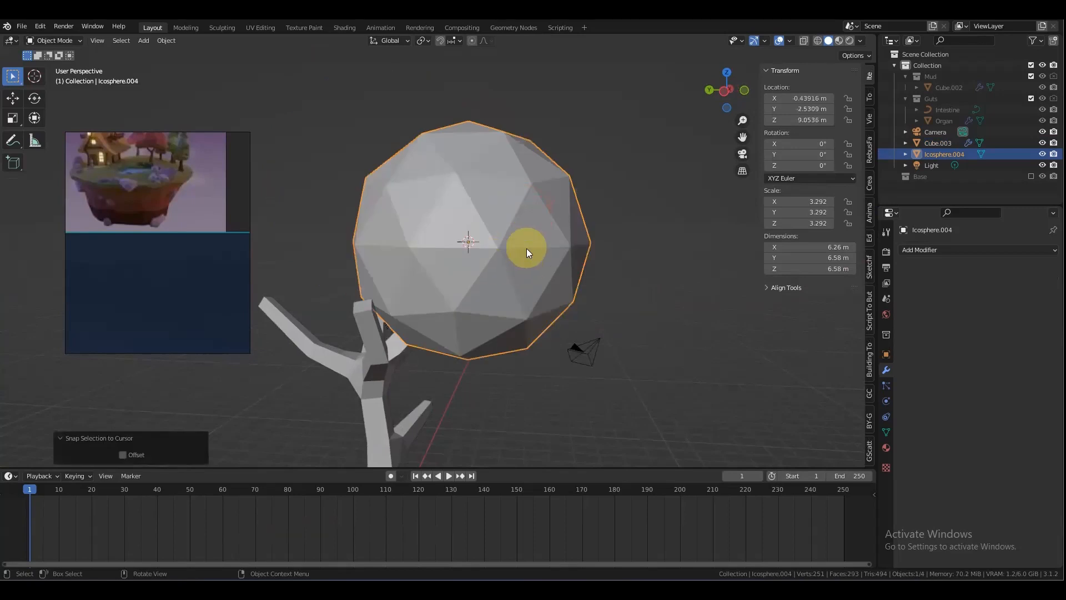
{"action": "key", "text": "s"}
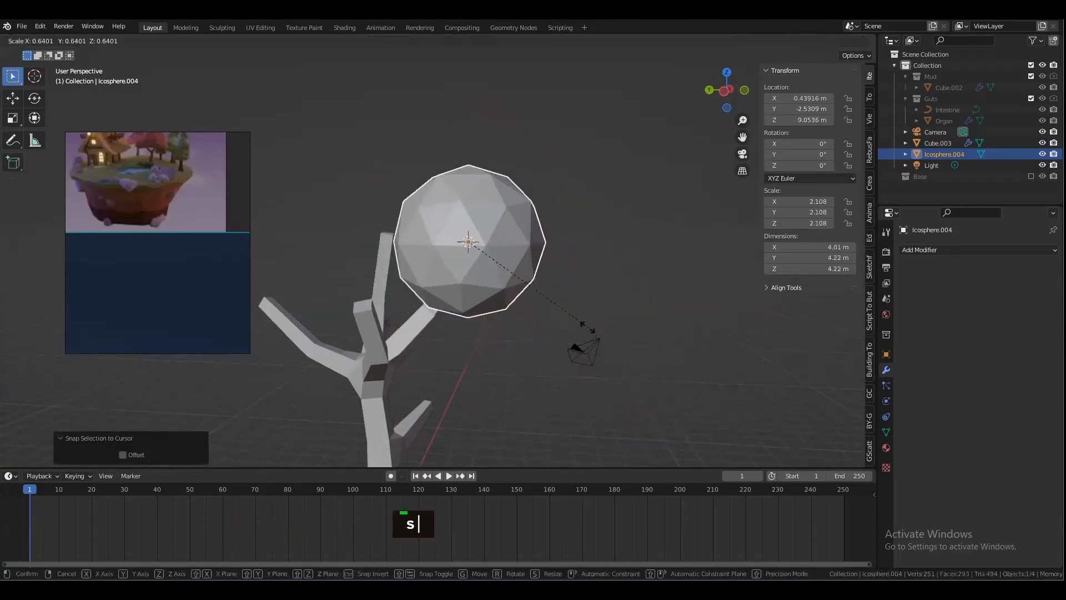
{"action": "left_click", "coordinate": [566, 294]}
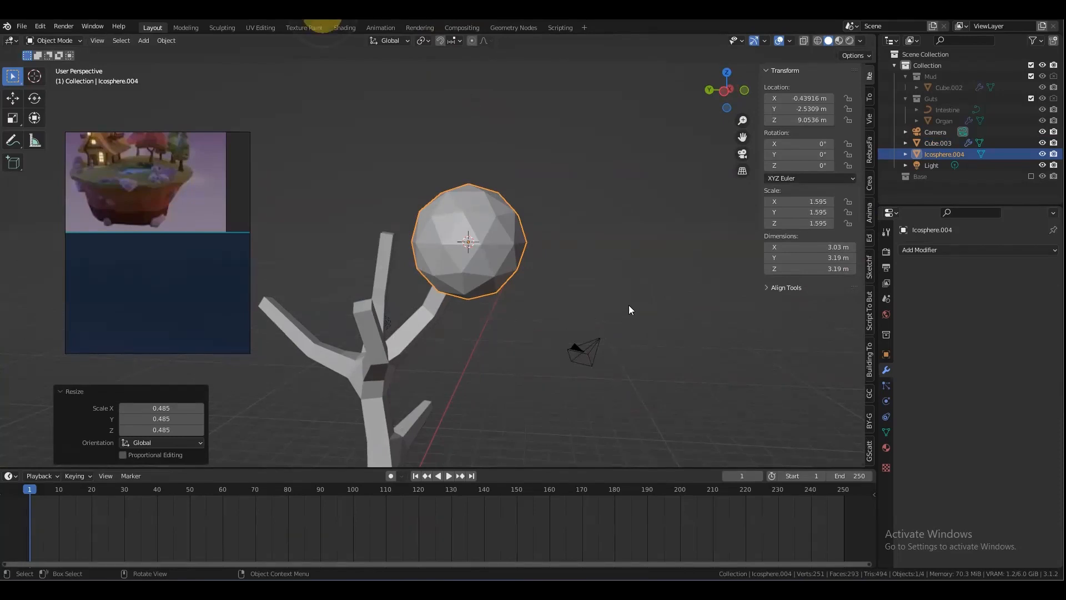
Step: Examine the ico sphere's fit on the branch tip and the remaining bare branches from several sides
{"action": "scroll", "coordinate": [583, 310], "scroll_direction": "down", "scroll_amount": 2}
{"action": "left_click", "coordinate": [534, 316], "text": "alt+shift"}
{"action": "scroll", "coordinate": [476, 255], "scroll_direction": "down", "scroll_amount": 1}
{"action": "left_click", "coordinate": [476, 255]}
{"action": "mouse_move", "coordinate": [476, 284]}
{"action": "left_mouse_down", "text": "alt"}
{"action": "mouse_move", "coordinate": [589, 302]}
{"action": "mouse_move", "coordinate": [588, 335]}
{"action": "mouse_move", "coordinate": [513, 294]}
{"action": "mouse_move", "coordinate": [478, 301]}
{"action": "left_mouse_up", "text": "alt"}
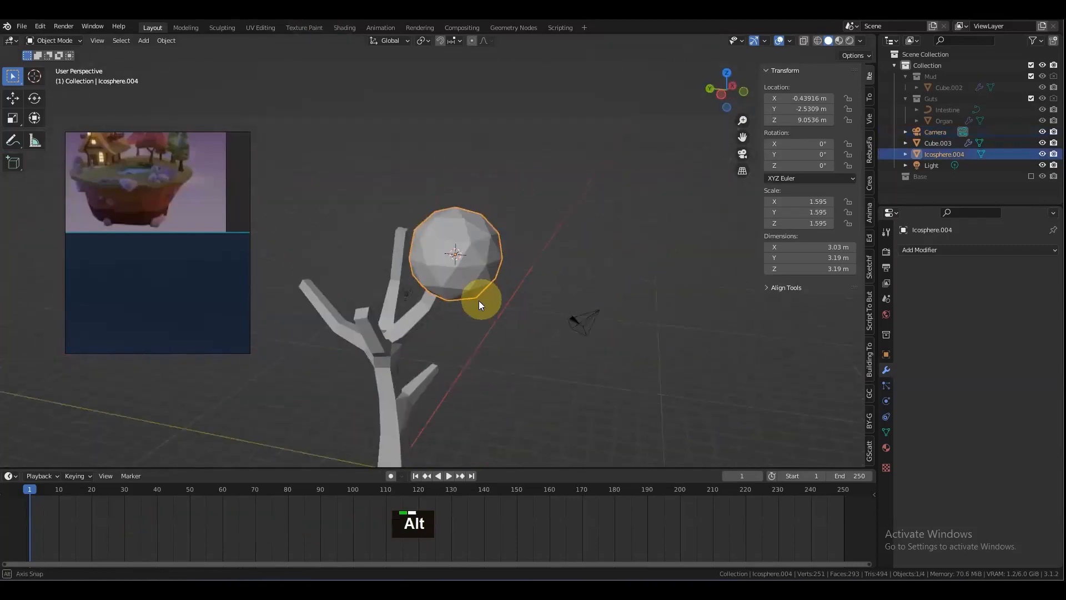
{"action": "scroll", "coordinate": [502, 308], "scroll_direction": "up", "scroll_amount": 2}
{"action": "scroll", "coordinate": [516, 315], "scroll_direction": "down", "scroll_amount": 2}
{"action": "left_click_drag", "start_coordinate": [544, 319], "coordinate": [454, 302], "text": "alt+shift"}
{"action": "scroll", "coordinate": [635, 306], "scroll_direction": "down", "scroll_amount": 3}
{"action": "scroll", "coordinate": [455, 304], "scroll_direction": "up", "scroll_amount": 3}
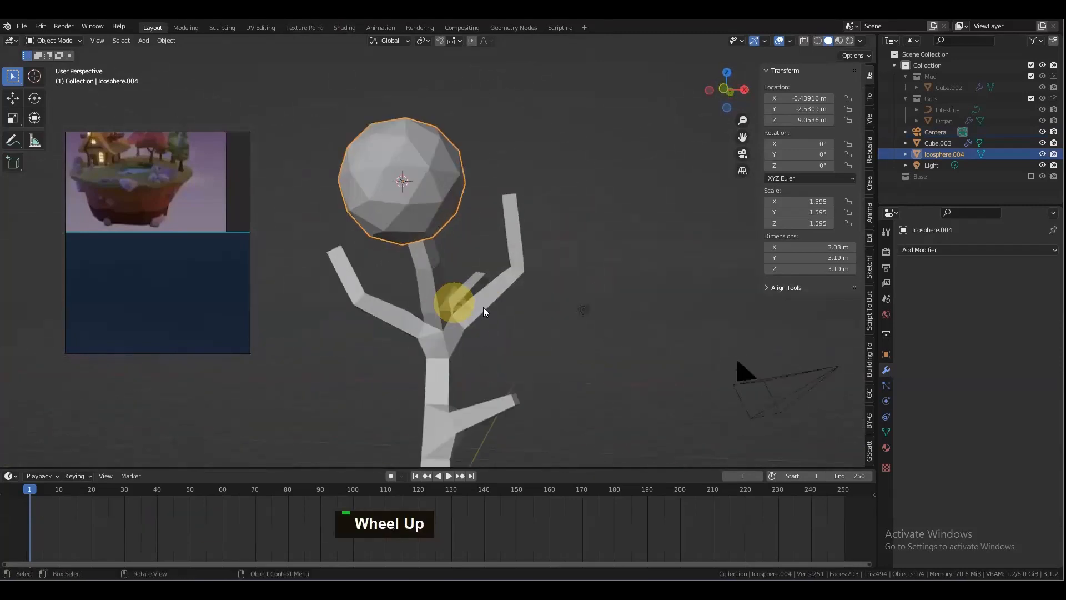
{"action": "left_click_drag", "start_coordinate": [406, 342], "coordinate": [547, 362], "text": "alt"}
{"action": "scroll", "coordinate": [466, 349], "scroll_direction": "down", "scroll_amount": 2}
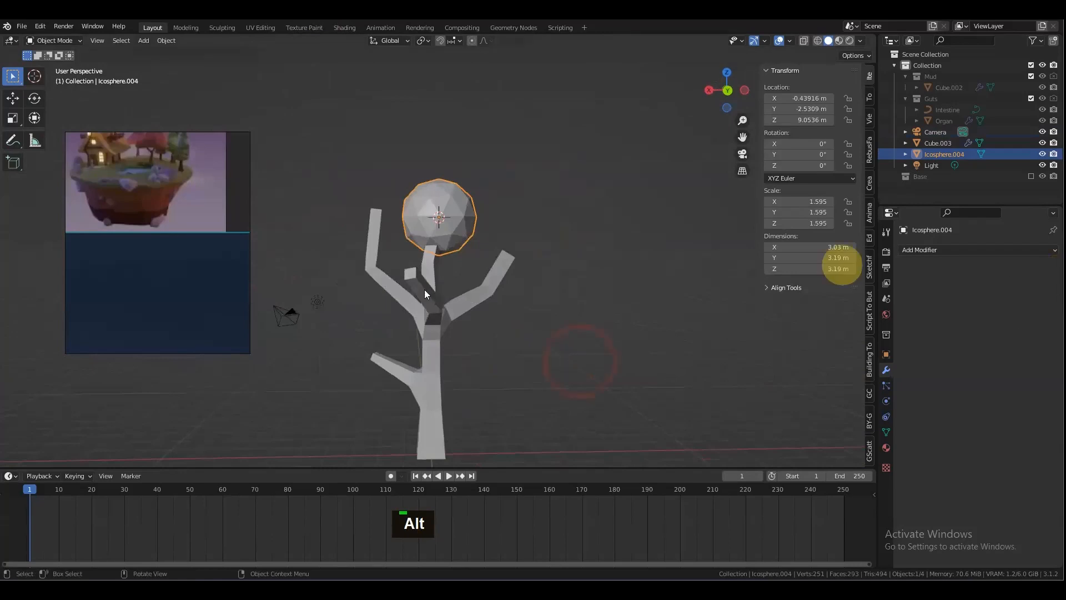
{"action": "left_click", "coordinate": [433, 312]}
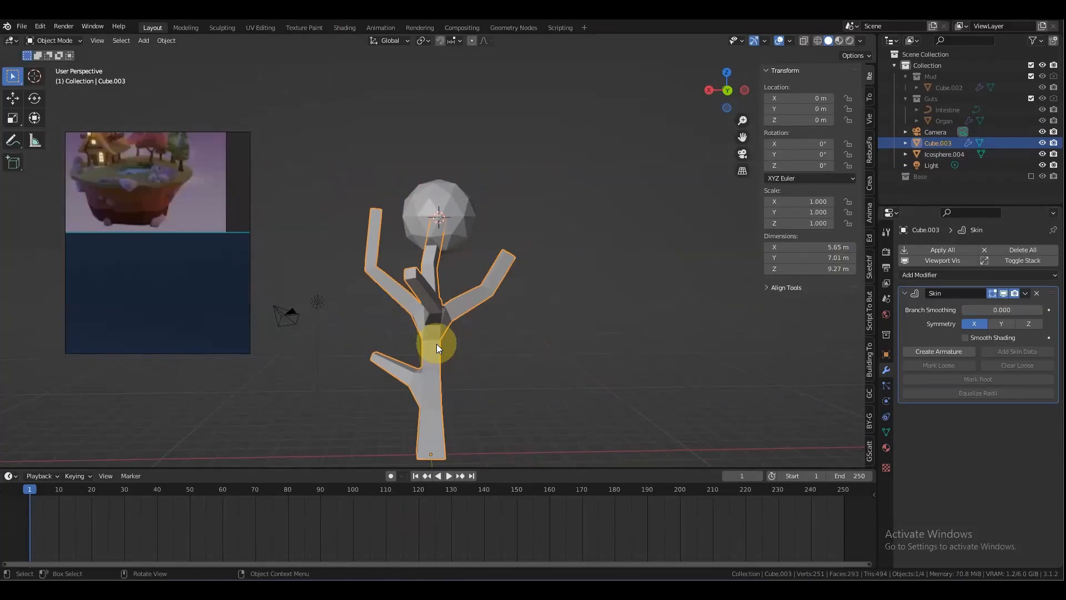
{"action": "scroll", "coordinate": [437, 345], "scroll_direction": "down", "scroll_amount": 2}
{"action": "mouse_move", "coordinate": [493, 304]}
{"action": "left_mouse_down", "text": "alt"}
{"action": "mouse_move", "coordinate": [542, 301]}
{"action": "mouse_move", "coordinate": [391, 212]}
{"action": "mouse_move", "coordinate": [475, 302]}
{"action": "left_mouse_up", "text": "alt"}
{"action": "left_click", "coordinate": [391, 210]}
{"action": "scroll", "coordinate": [399, 246], "scroll_direction": "up", "scroll_amount": 1}
Step: Reposition the reference image and inspect its red trees up close, ending with the whole floating island in view
{"action": "right_click_drag", "start_coordinate": [189, 204], "coordinate": [211, 268]}
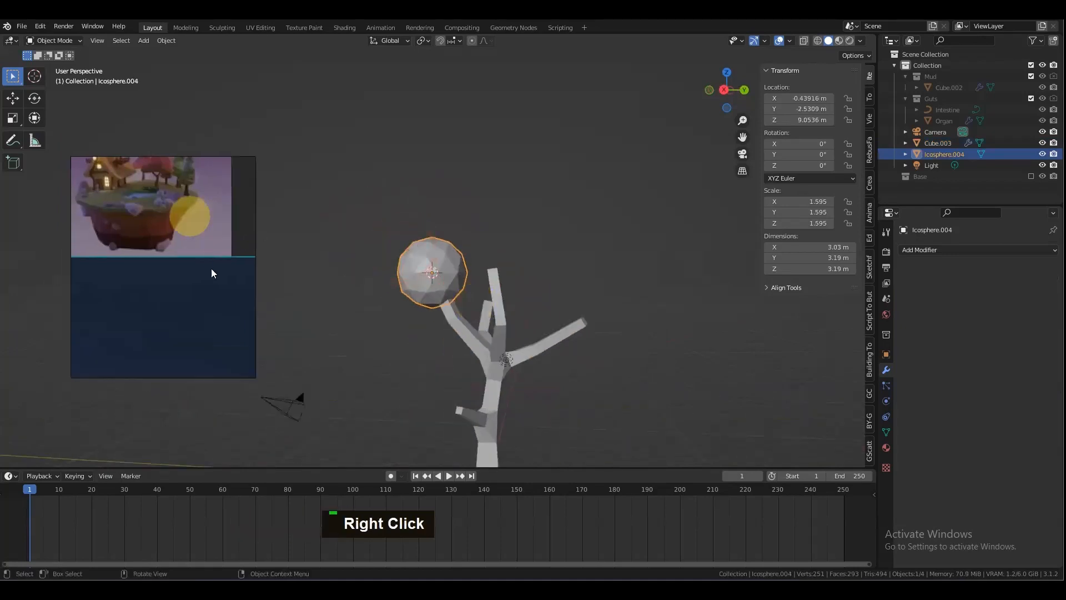
{"action": "scroll", "coordinate": [180, 252], "scroll_direction": "up", "scroll_amount": 5}
{"action": "middle_click_drag", "start_coordinate": [180, 252], "coordinate": [225, 380]}
{"action": "middle_click_drag", "start_coordinate": [186, 302], "coordinate": [221, 362]}
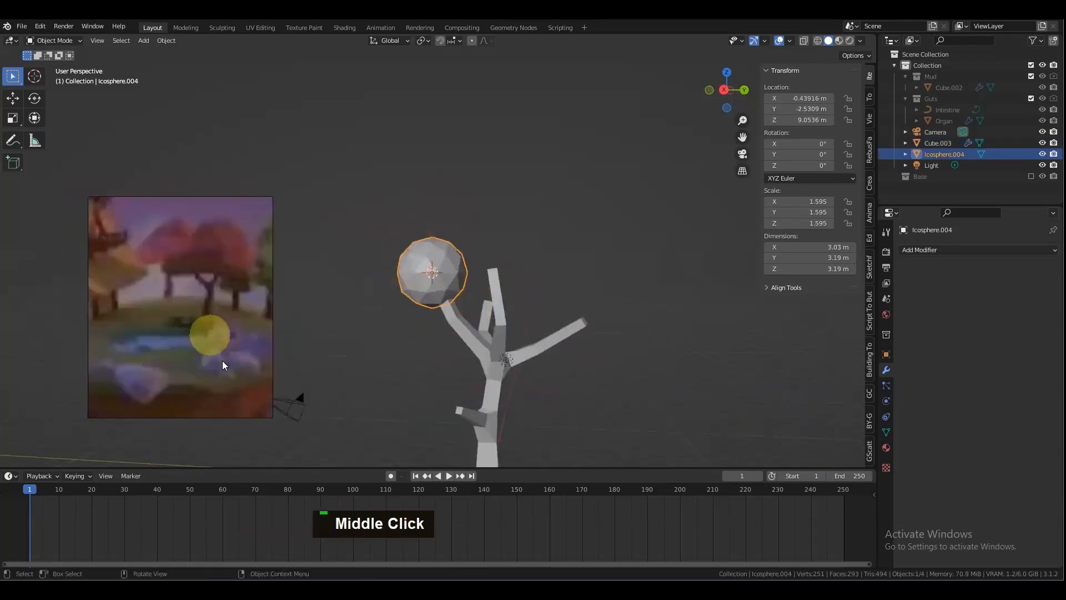
{"action": "scroll", "coordinate": [209, 301], "scroll_direction": "down", "scroll_amount": 5}
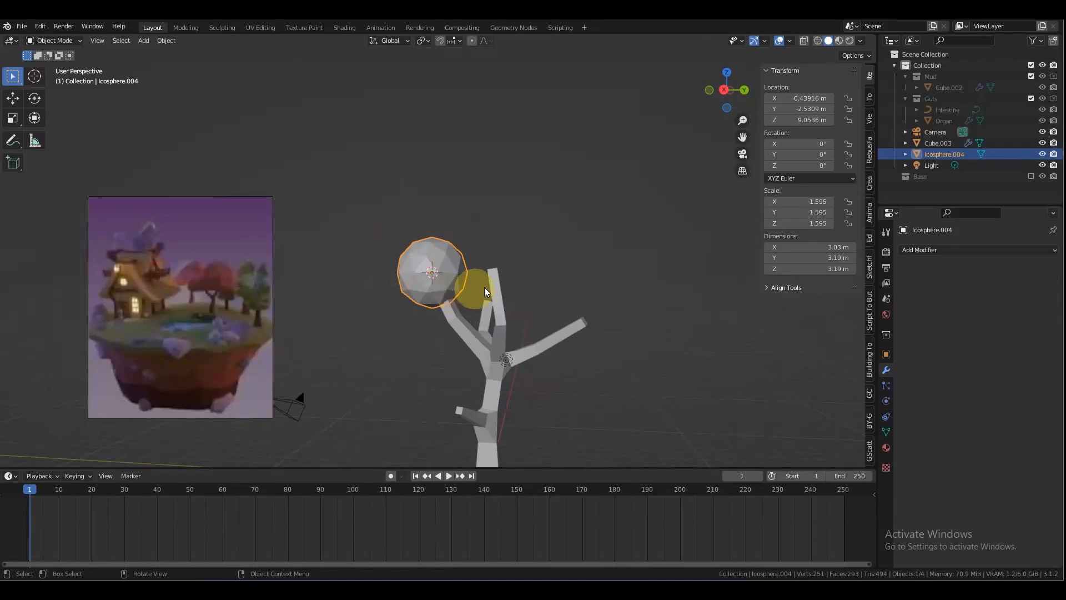
Step: Widen the ico sphere in X and Y only, to a scale of about 3.2
{"action": "scroll", "coordinate": [492, 303], "scroll_direction": "down", "scroll_amount": 1}
{"action": "left_click", "coordinate": [489, 311], "text": "alt+shift"}
{"action": "left_click", "coordinate": [454, 271], "text": "alt+shift"}
{"action": "left_click_drag", "start_coordinate": [466, 289], "coordinate": [554, 281], "text": "alt"}
{"action": "scroll", "coordinate": [553, 278], "scroll_direction": "up", "scroll_amount": 3}
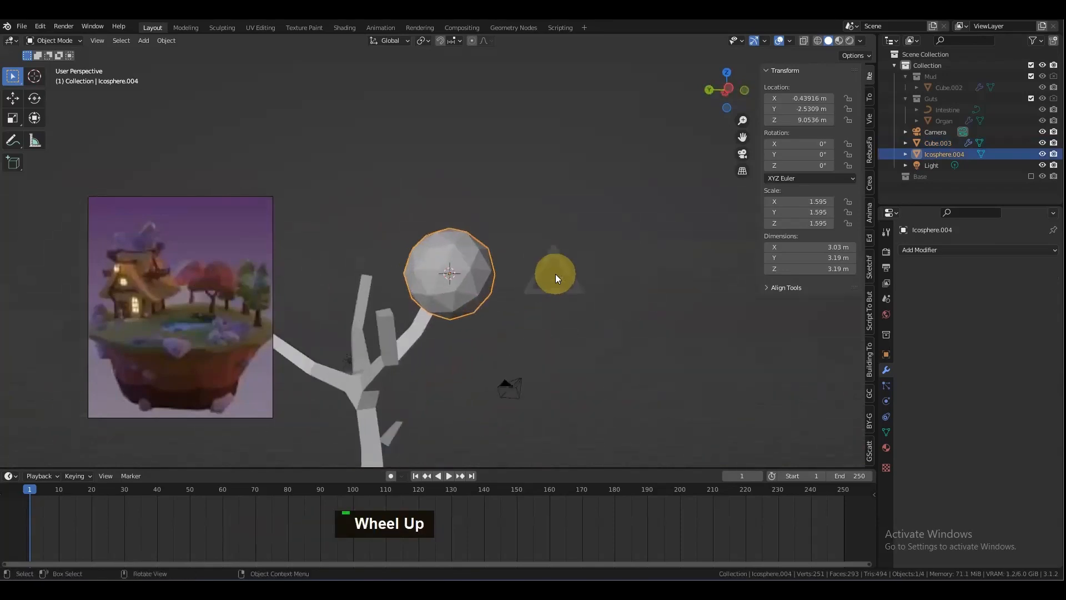
{"action": "key", "text": "s"}
{"action": "key", "text": "shift+z"}
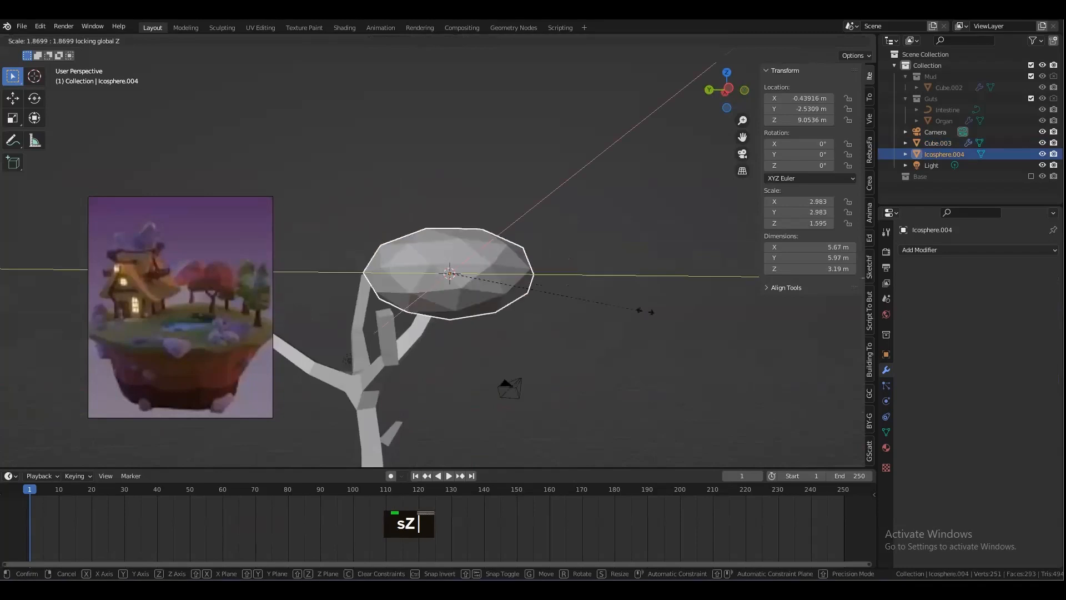
{"action": "left_click", "coordinate": [569, 314]}
Step: Narrow the flattened ico sphere along X to a scale of about 2.2
{"action": "scroll", "coordinate": [523, 365], "scroll_direction": "down", "scroll_amount": 2}
{"action": "left_click_drag", "start_coordinate": [523, 365], "coordinate": [666, 403], "text": "alt"}
{"action": "key", "text": "s"}
{"action": "key", "text": "x"}
{"action": "left_click", "coordinate": [605, 365]}
Step: Snap the 3D cursor to the tip vertex of the positive-X branch, return to Object Mode and select the foliage ico sphere
{"action": "left_click_drag", "start_coordinate": [593, 315], "coordinate": [425, 278], "text": "alt"}
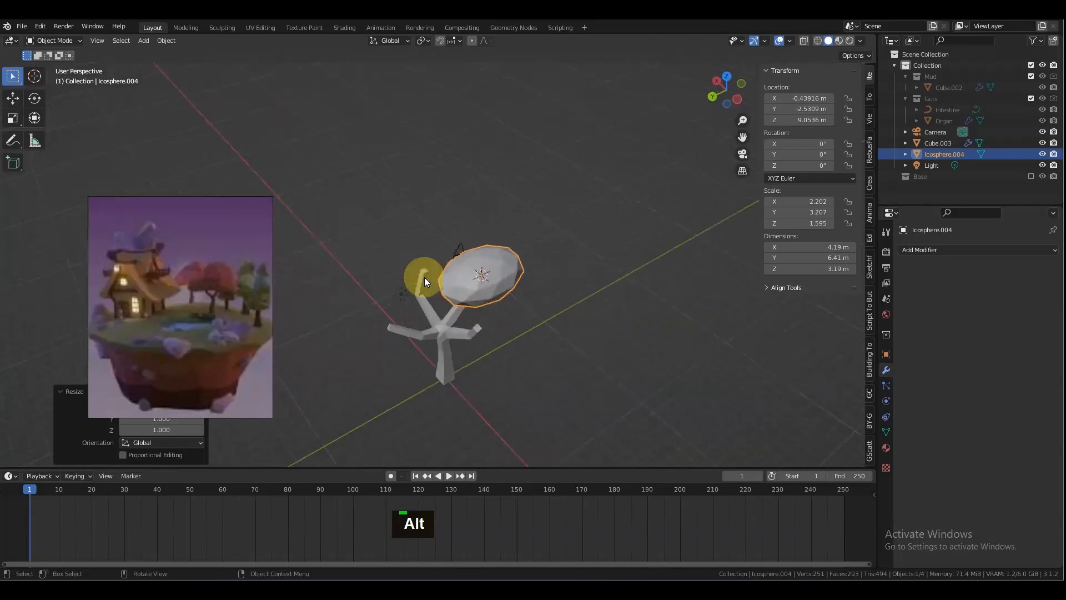
{"action": "left_click", "coordinate": [425, 278]}
{"action": "scroll", "coordinate": [425, 278], "scroll_direction": "up", "scroll_amount": 2}
{"action": "key", "text": "Tab"}
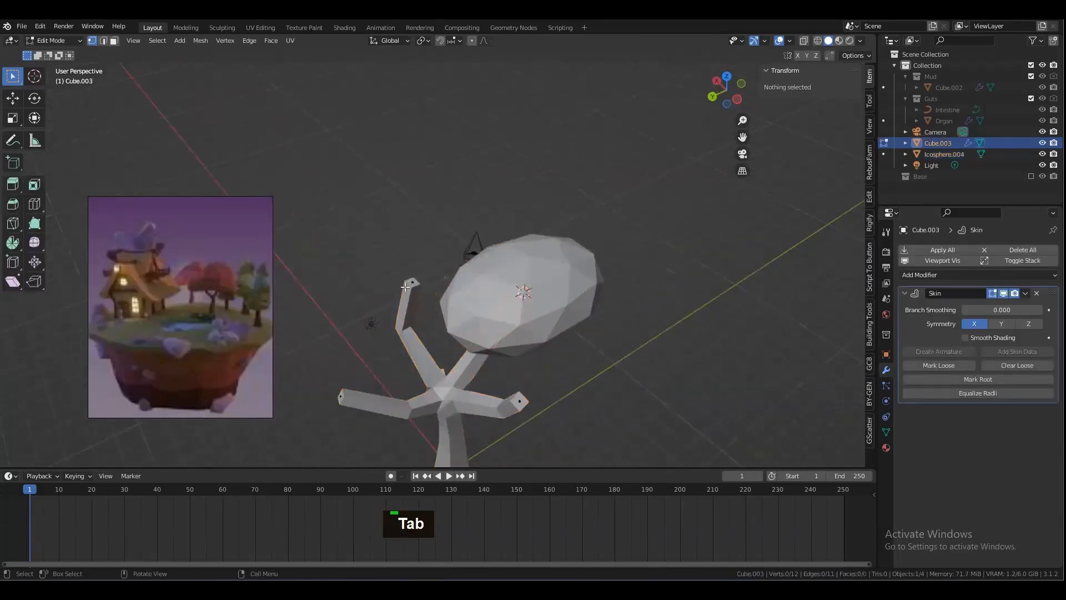
{"action": "left_click", "coordinate": [408, 284]}
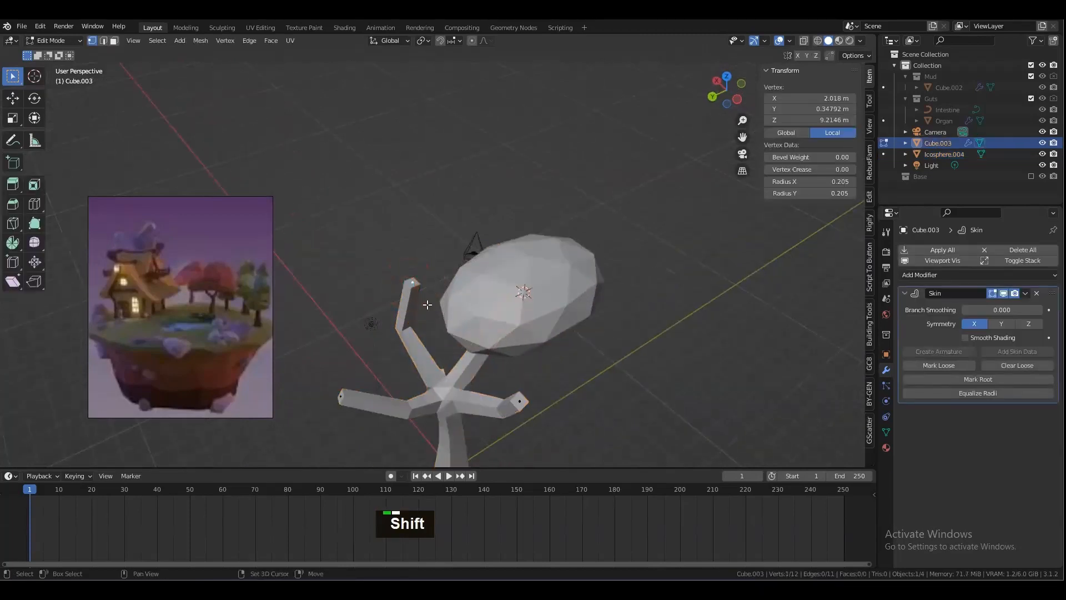
{"action": "key", "text": "shift+s"}
{"action": "left_click", "coordinate": [428, 370]}
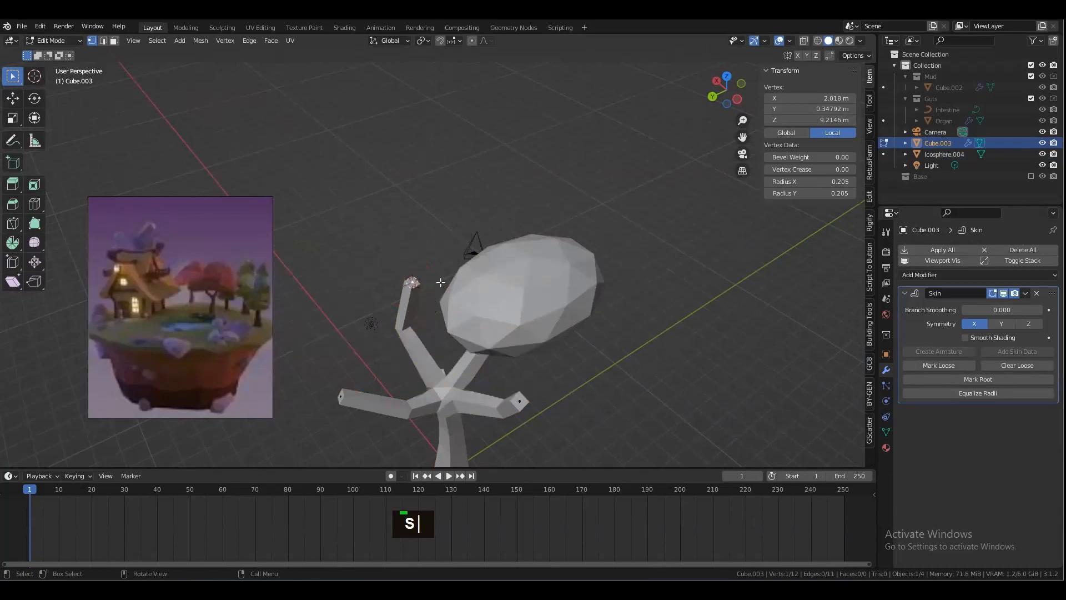
{"action": "key", "text": "Tab"}
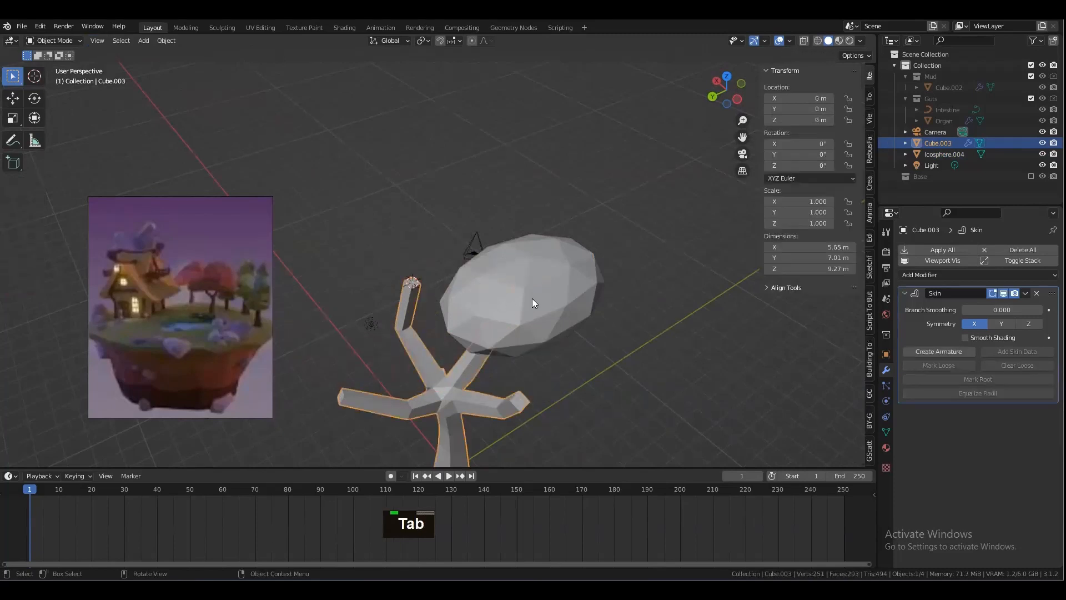
{"action": "left_click", "coordinate": [563, 285]}
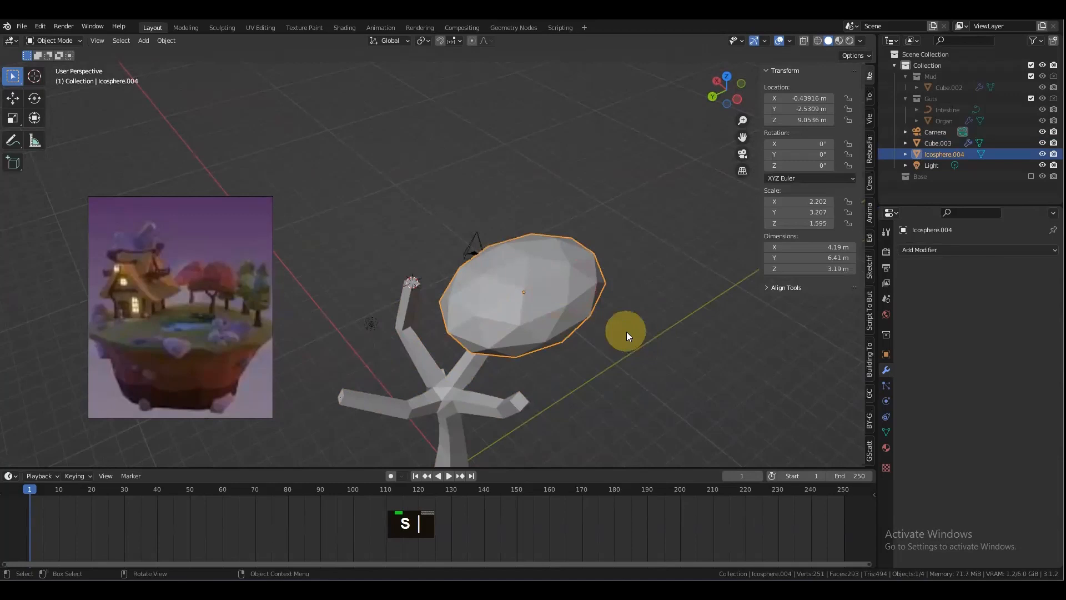
Step: Duplicate the foliage ico sphere in place and snap the copy to the 3D cursor at the positive-X branch tip
{"action": "key", "text": "shift+d"}
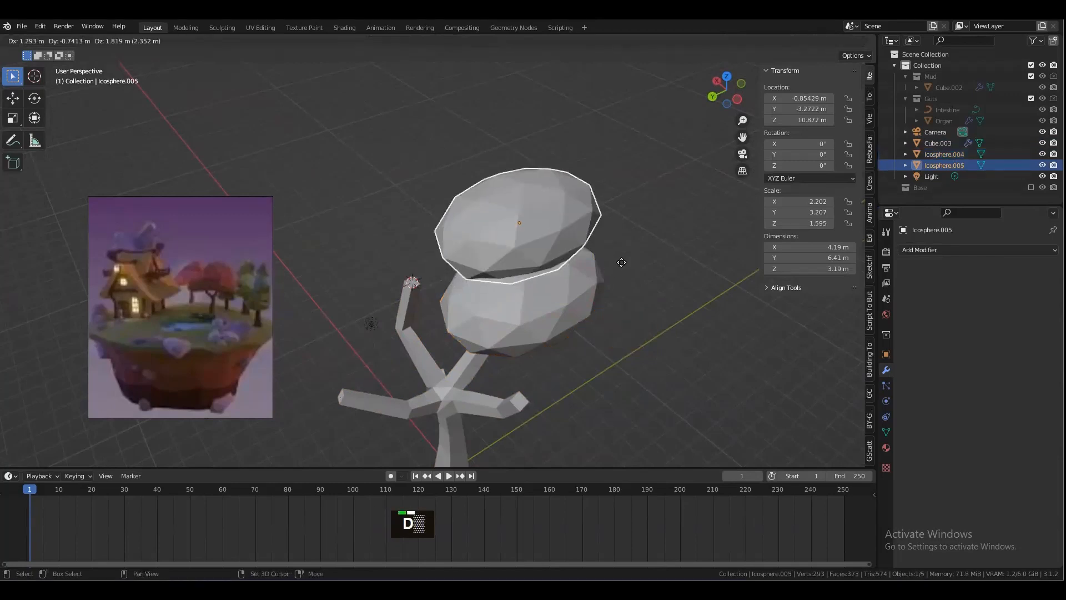
{"action": "right_click", "coordinate": [622, 262]}
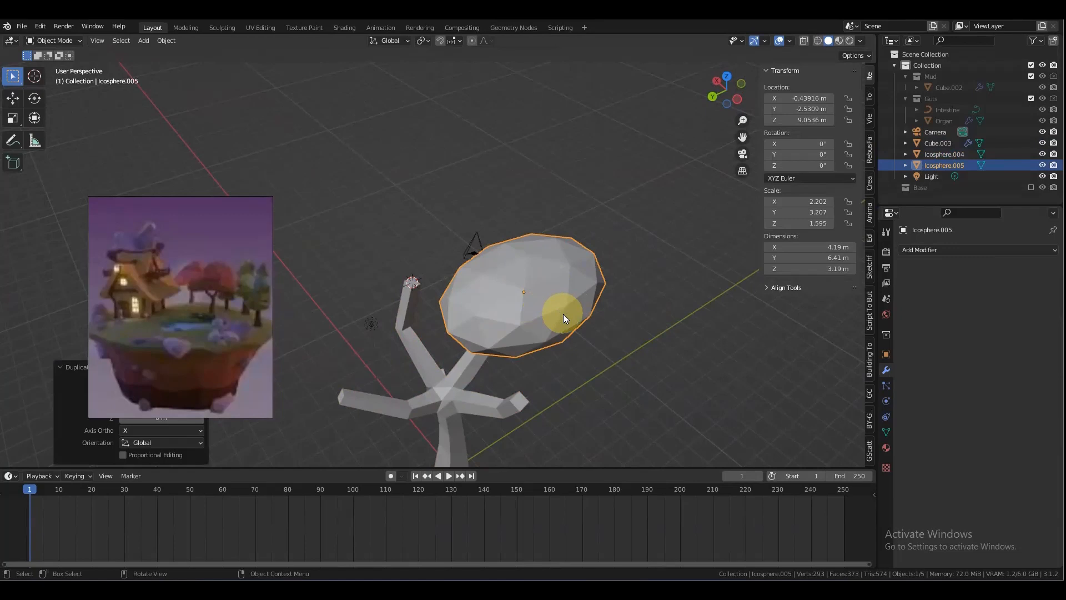
{"action": "key", "text": "shift"}
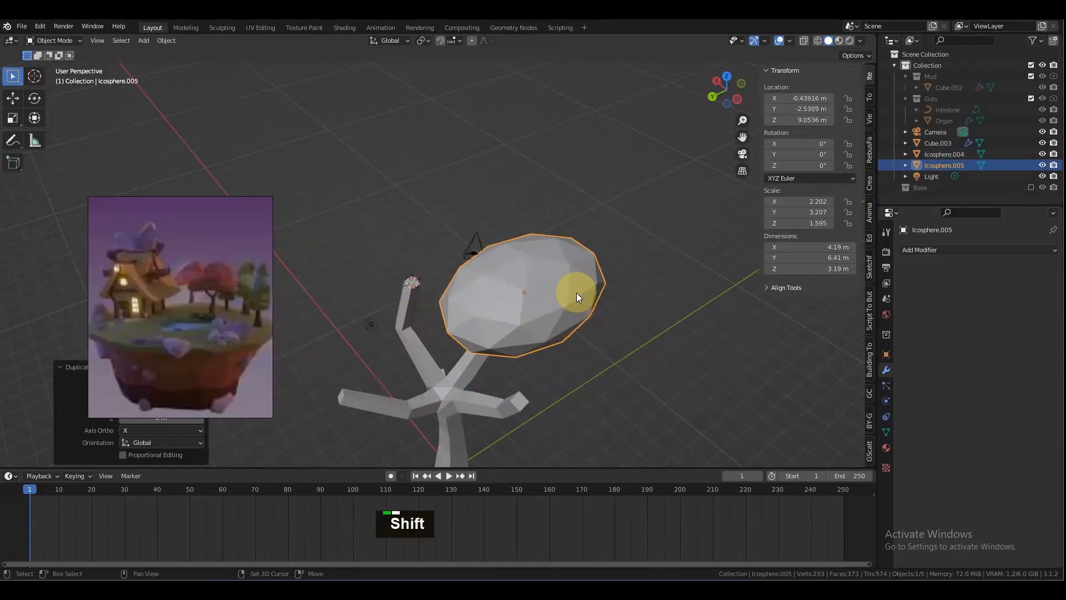
{"action": "key", "text": "shift+s"}
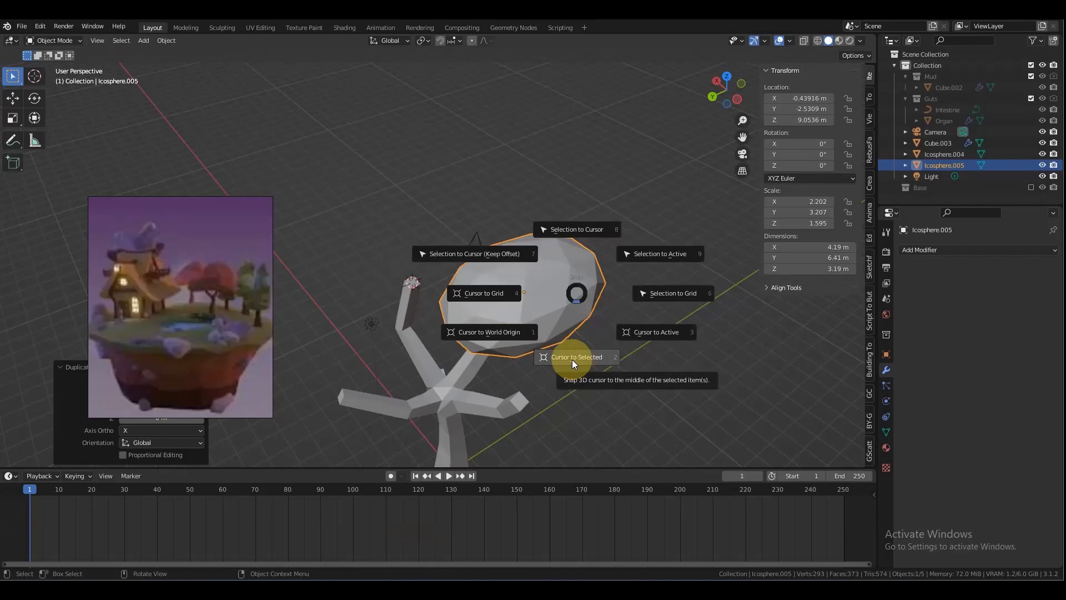
{"action": "left_click", "coordinate": [576, 230]}
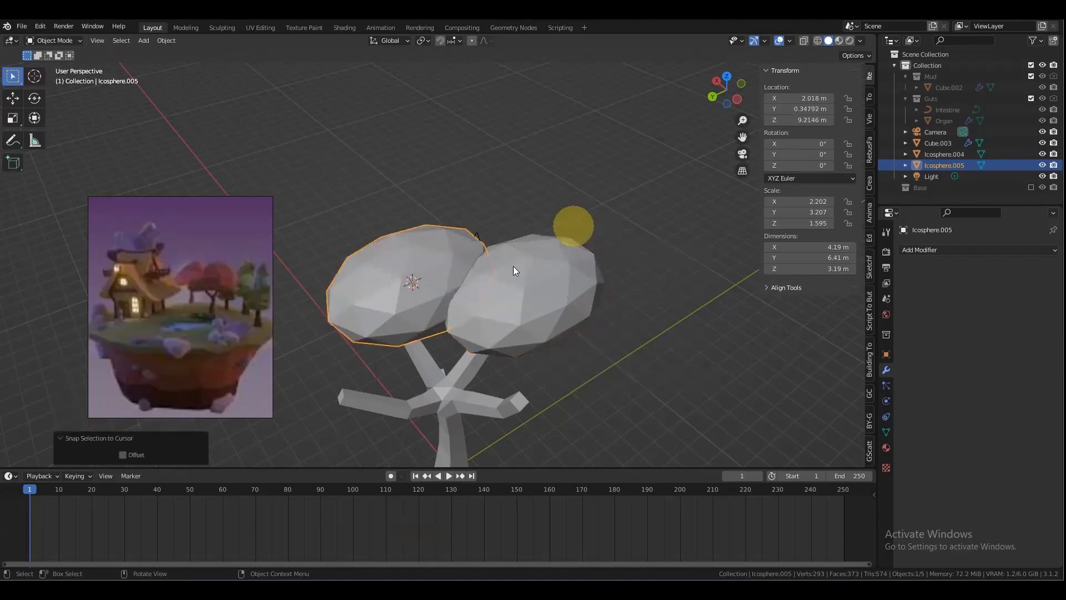
{"action": "scroll", "coordinate": [484, 298], "scroll_direction": "down", "scroll_amount": 3}
{"action": "left_click_drag", "start_coordinate": [531, 286], "coordinate": [512, 358], "text": "alt"}
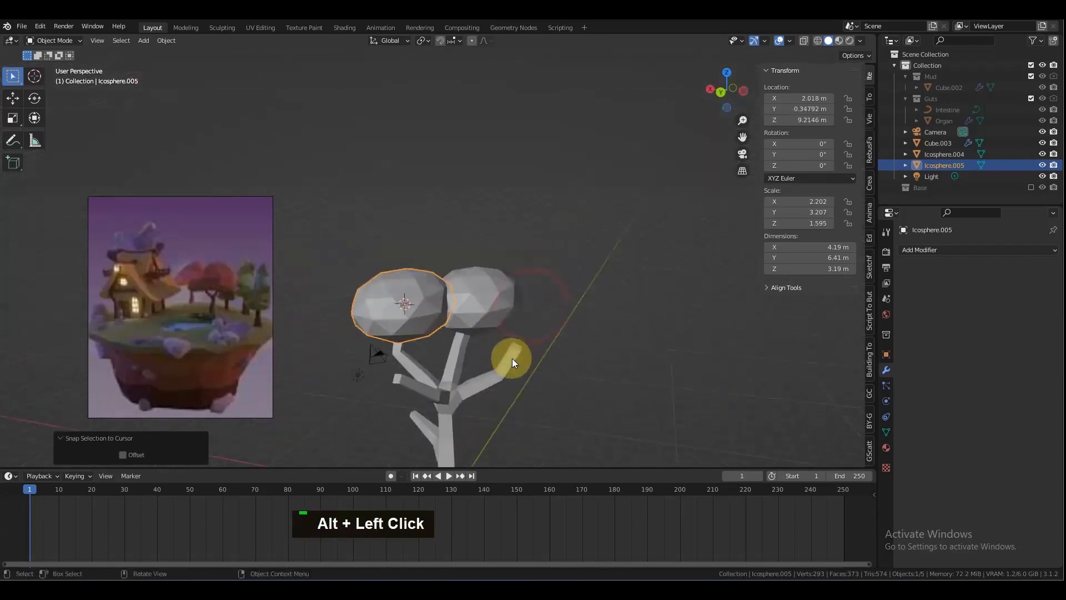
{"action": "key", "text": "s"}
{"action": "key", "text": "z"}
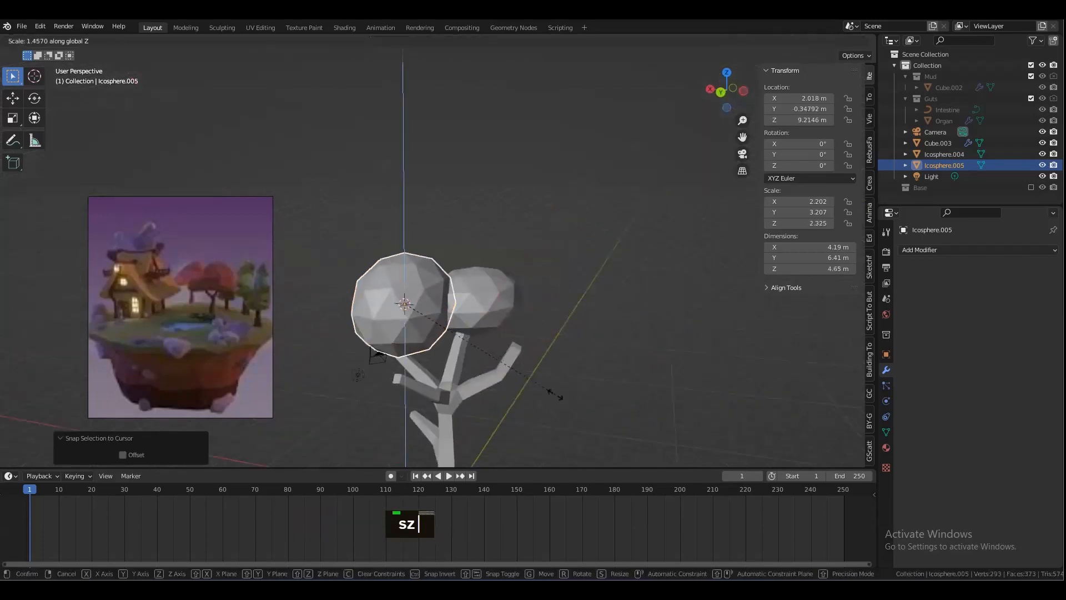
{"action": "right_click", "coordinate": [559, 374]}
Step: Enlarge the copied foliage uniformly by about 1.4, and stretch it vertically to a Z scale of about 2.68
{"action": "key", "text": "s"}
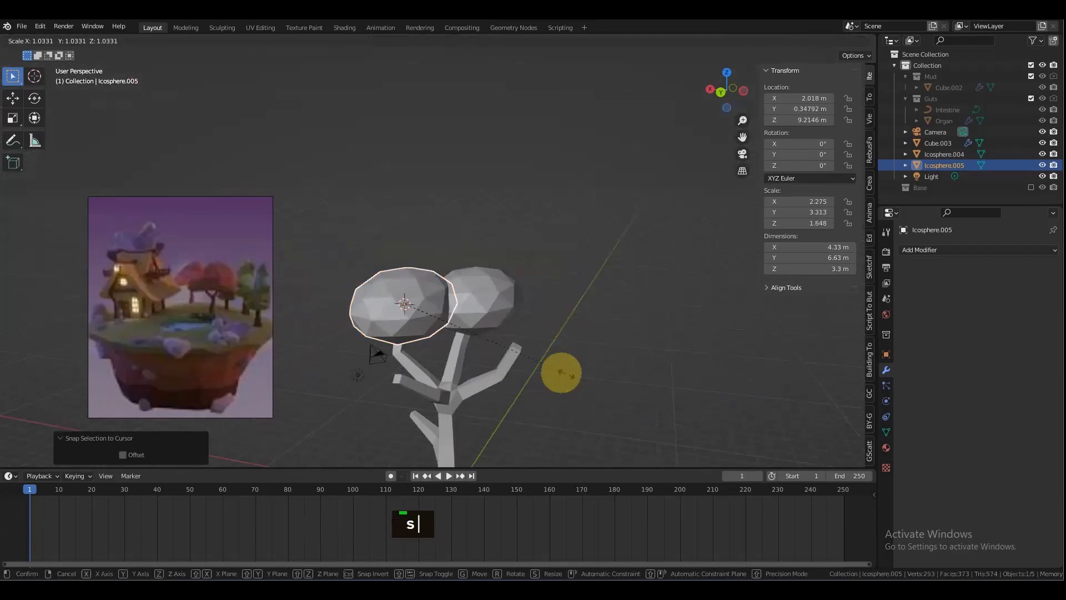
{"action": "left_click", "coordinate": [627, 391]}
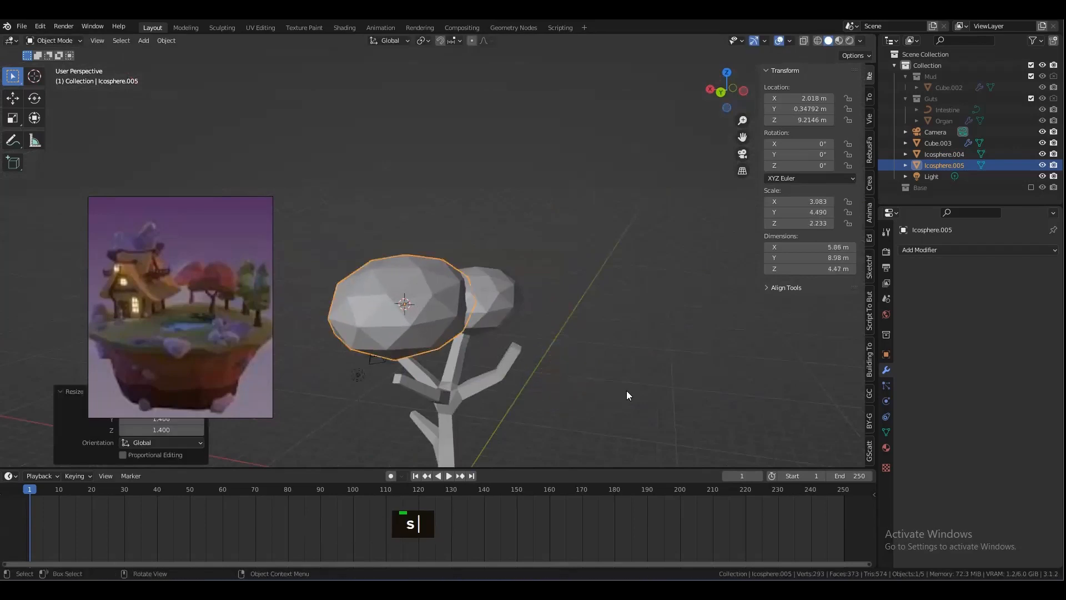
{"action": "key", "text": "s"}
{"action": "key", "text": "z"}
{"action": "left_click", "coordinate": [530, 408]}
Step: Rotate the enlarged foliage ico sphere about 22.9° around the Z axis
{"action": "scroll", "coordinate": [485, 381], "scroll_direction": "down", "scroll_amount": 3}
{"action": "left_click_drag", "start_coordinate": [485, 381], "coordinate": [459, 255], "text": "alt"}
{"action": "key", "text": "alt+a"}
{"action": "left_click", "coordinate": [460, 256]}
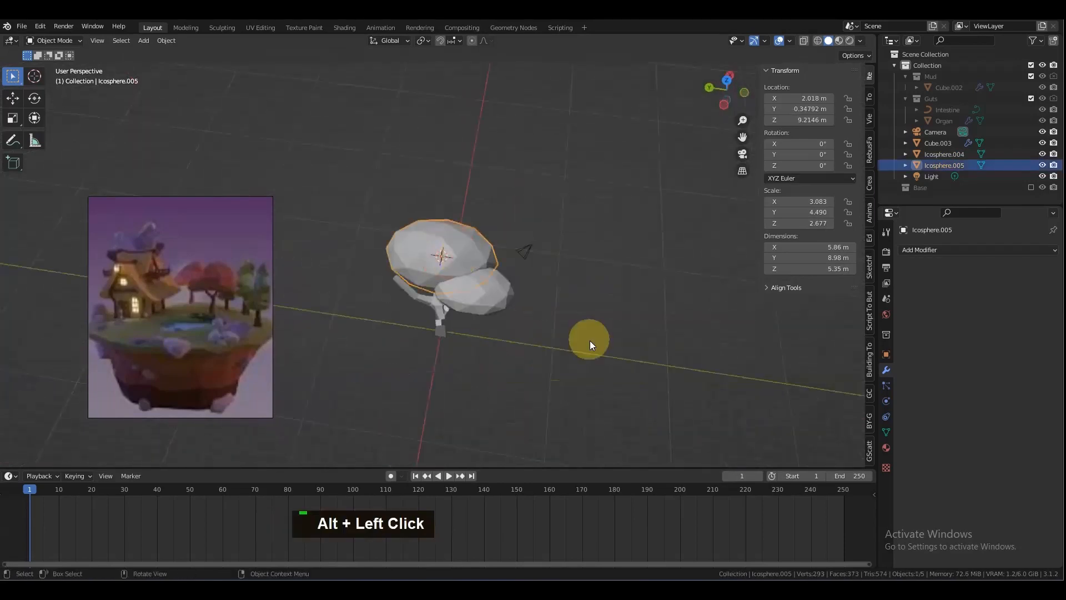
{"action": "key", "text": "r"}
{"action": "key", "text": "z"}
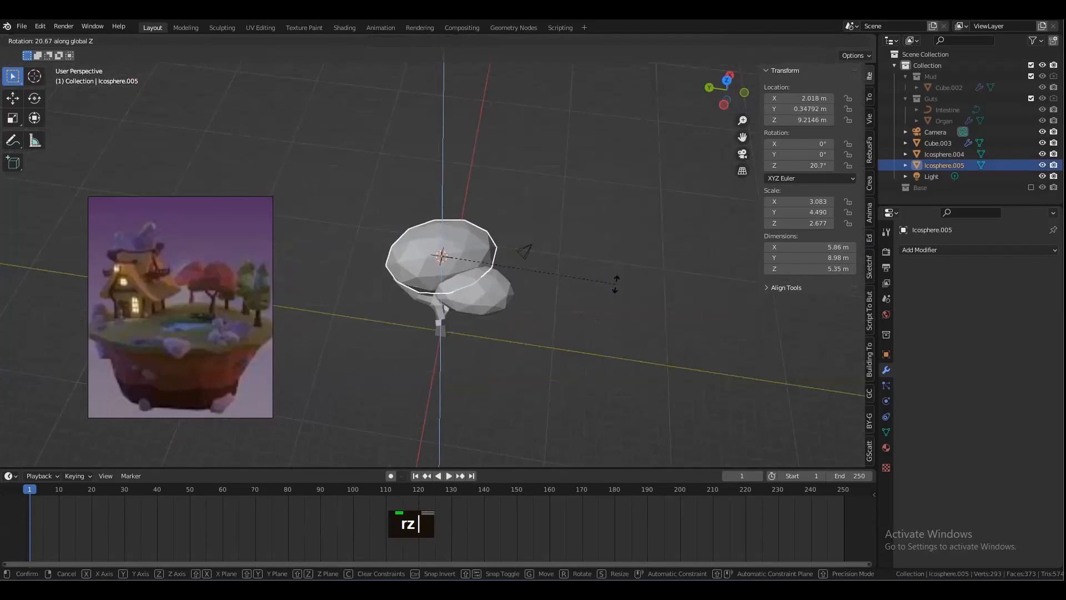
{"action": "left_click", "coordinate": [618, 266]}
{"action": "scroll", "coordinate": [428, 325], "scroll_direction": "down", "scroll_amount": 2}
{"action": "left_click_drag", "start_coordinate": [429, 324], "coordinate": [487, 289], "text": "alt"}
{"action": "scroll", "coordinate": [494, 284], "scroll_direction": "up", "scroll_amount": 3}
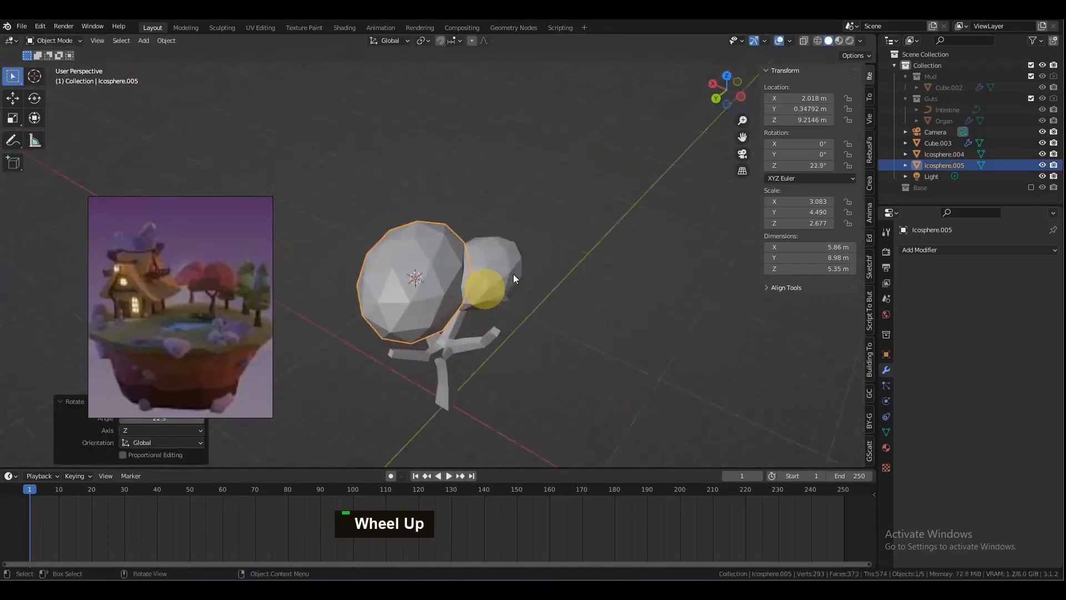
{"action": "left_click", "coordinate": [515, 278]}
{"action": "key", "text": "shift+d"}
{"action": "right_click", "coordinate": [543, 250]}
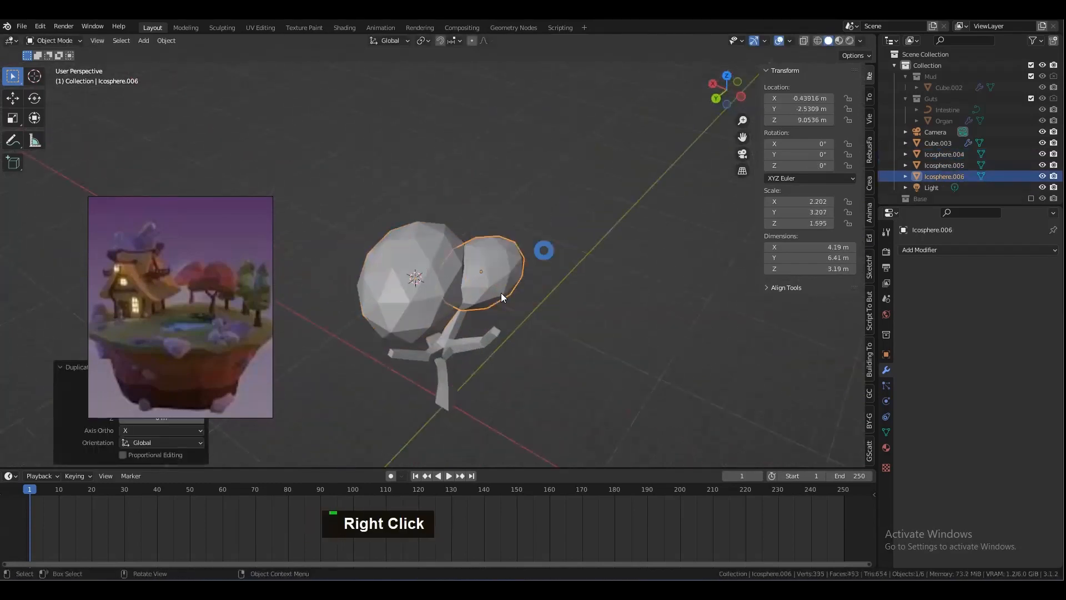
{"action": "key", "text": "ctrl+z"}
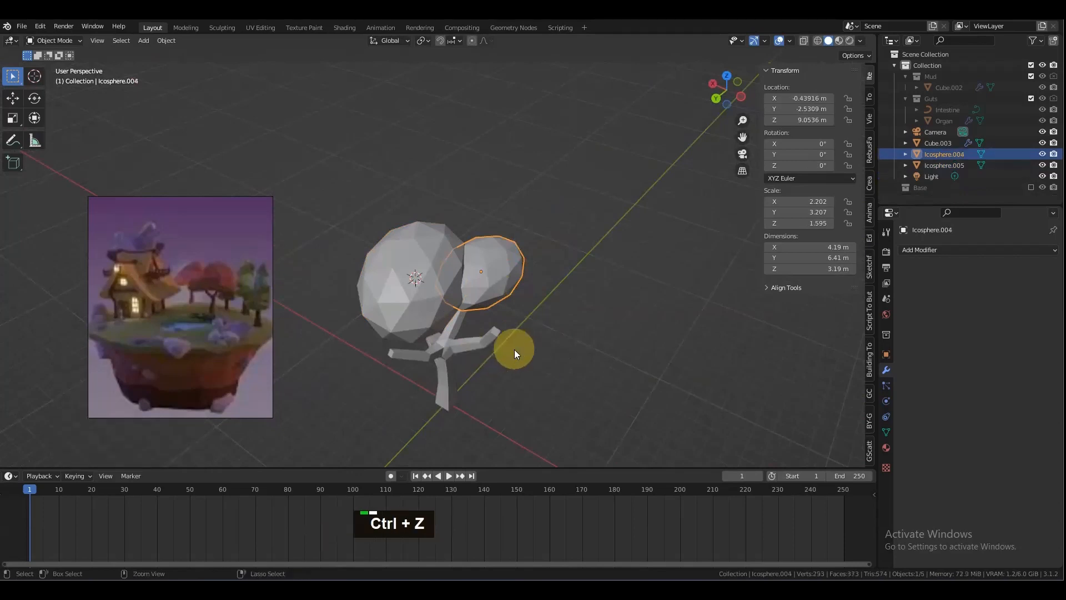
Step: Snap the 3D cursor to the tip vertex of the trunk's positive-Y branch and return to Object Mode
{"action": "left_click", "coordinate": [418, 358]}
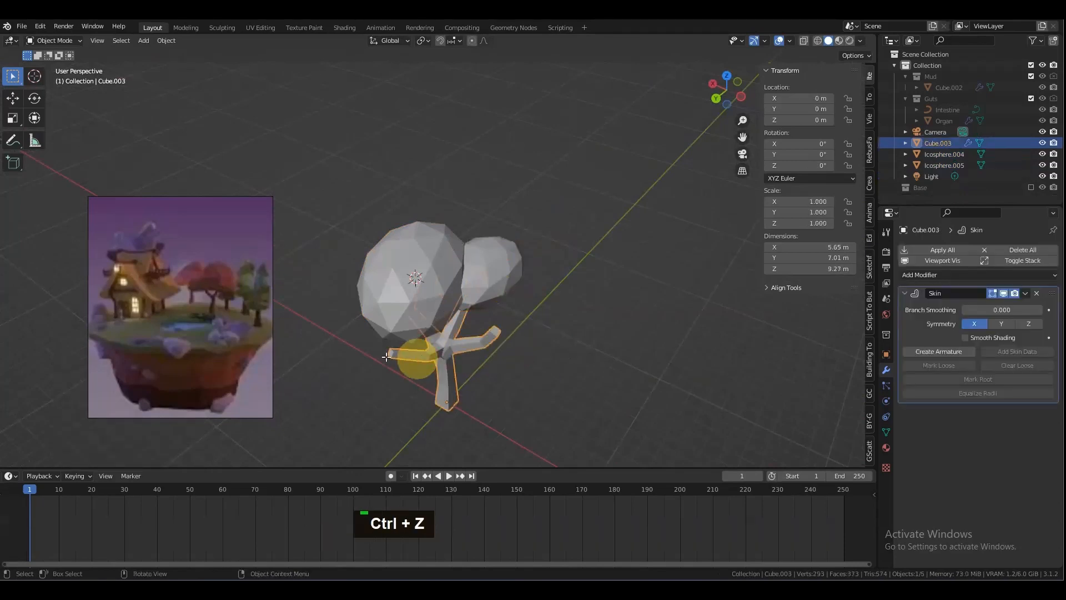
{"action": "key", "text": "Tab"}
{"action": "left_click_drag", "start_coordinate": [388, 357], "coordinate": [449, 308], "text": "alt"}
{"action": "key", "text": "shift+s"}
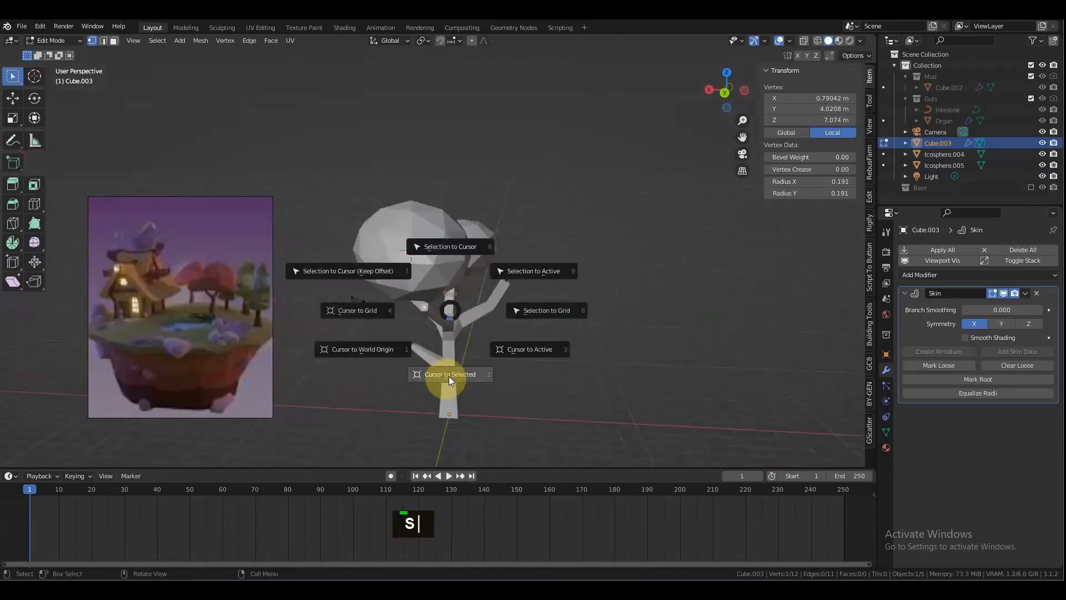
{"action": "left_click", "coordinate": [448, 375]}
{"action": "key", "text": "Tab"}
Step: Duplicate the smaller foliage ico sphere in place and snap the copy to the 3D cursor on the positive-Y branch tip
{"action": "left_click_drag", "start_coordinate": [439, 376], "coordinate": [491, 258], "text": "alt"}
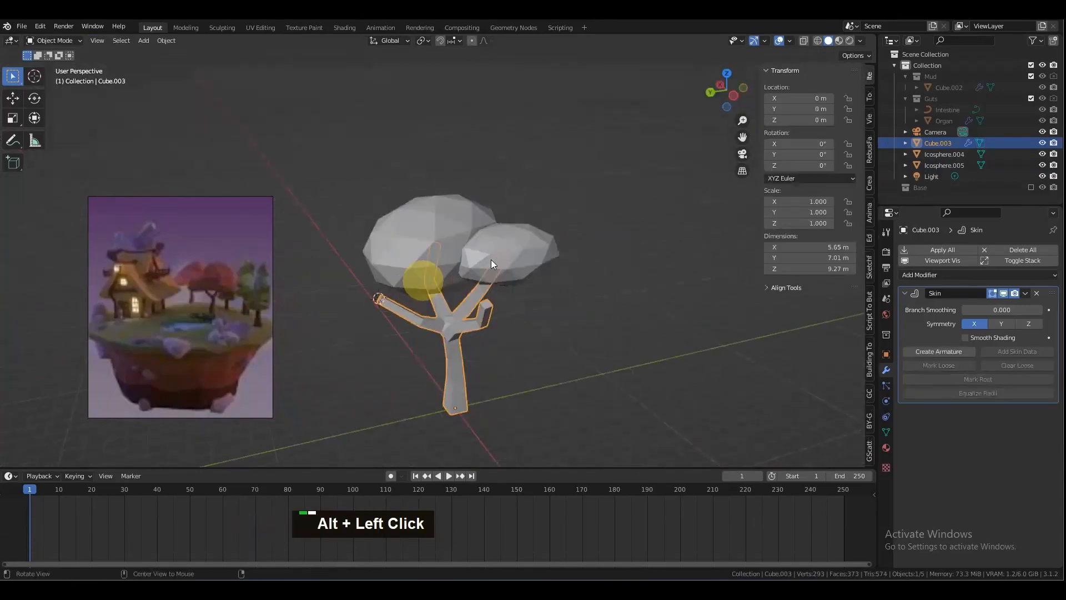
{"action": "left_click", "coordinate": [492, 258]}
{"action": "mouse_move", "coordinate": [534, 295]}
{"action": "left_mouse_down", "text": "alt"}
{"action": "mouse_move", "coordinate": [524, 316]}
{"action": "mouse_move", "coordinate": [550, 303]}
{"action": "left_mouse_up", "text": "alt"}
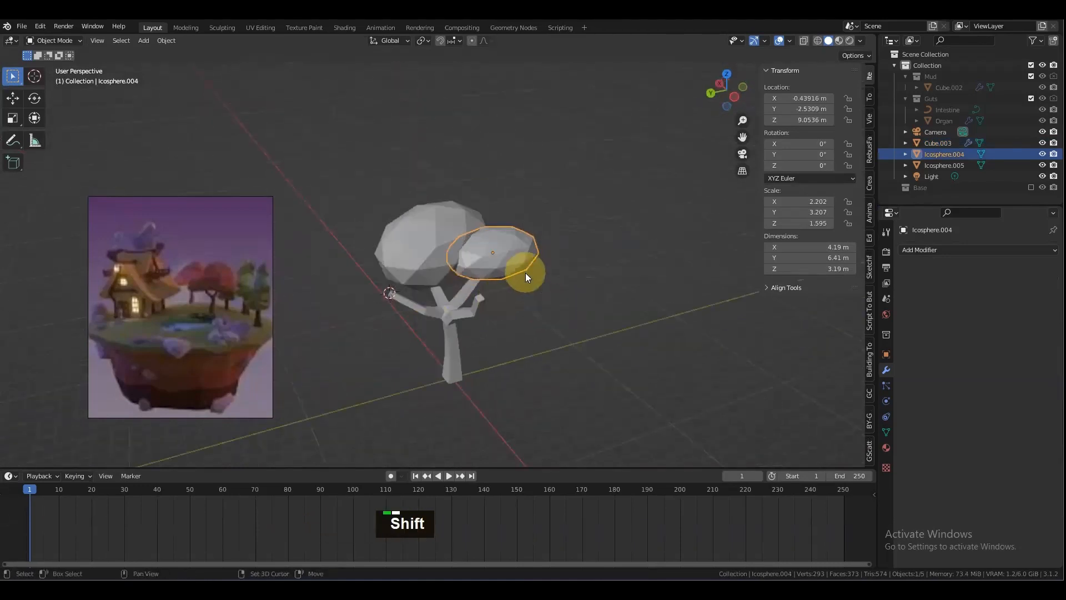
{"action": "key", "text": "shift+d"}
{"action": "right_click", "coordinate": [562, 219]}
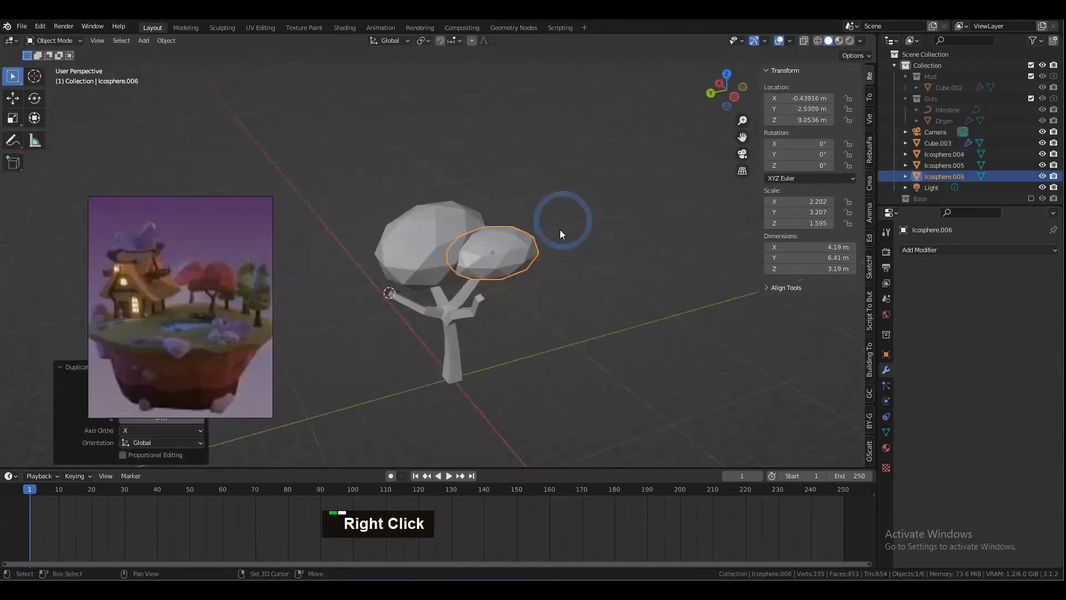
{"action": "key", "text": "shift+s"}
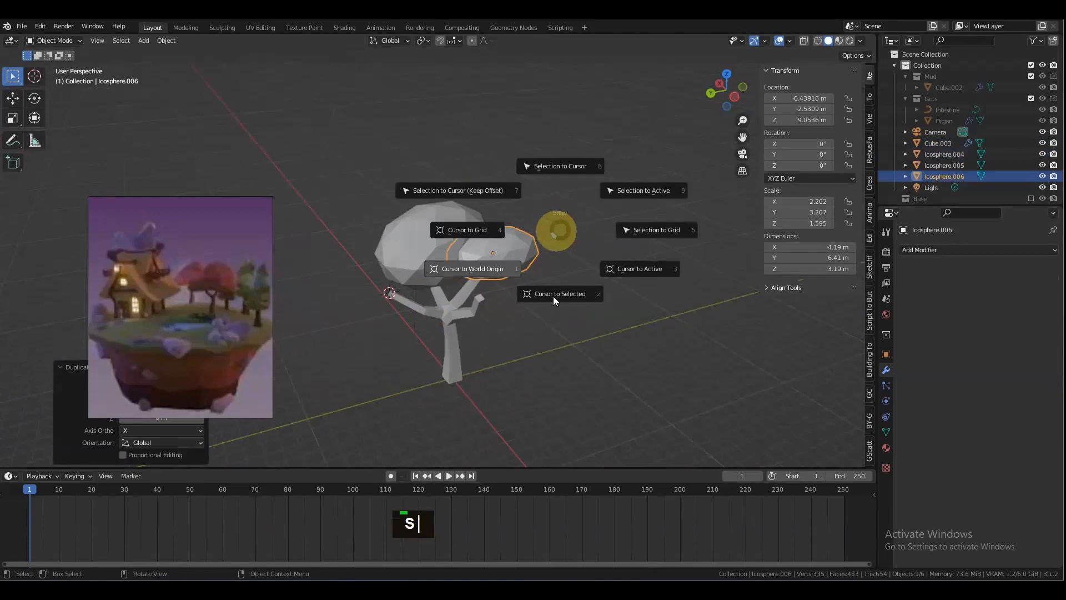
{"action": "left_click", "coordinate": [566, 171]}
Step: Shrink the new foliage copy uniformly by about 0.79 and rotate it about 71.3° around Z
{"action": "left_click_drag", "start_coordinate": [527, 246], "coordinate": [544, 268], "text": "alt"}
{"action": "left_click_drag", "start_coordinate": [577, 276], "coordinate": [642, 377], "text": "alt"}
{"action": "key", "text": "s"}
{"action": "left_click", "coordinate": [593, 362]}
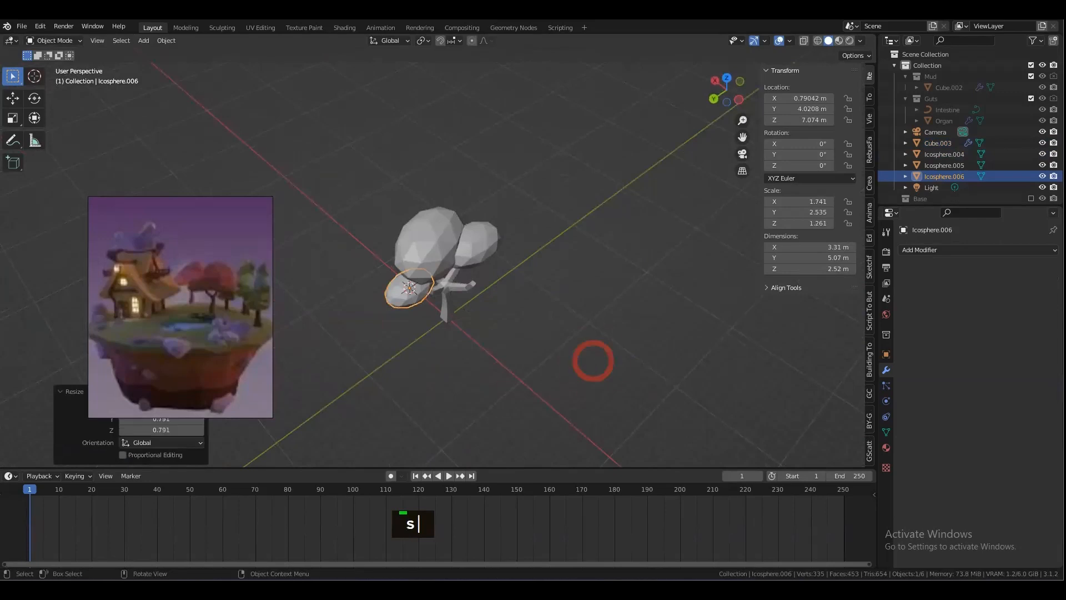
{"action": "key", "text": "r"}
{"action": "key", "text": "z"}
{"action": "left_click", "coordinate": [514, 162]}
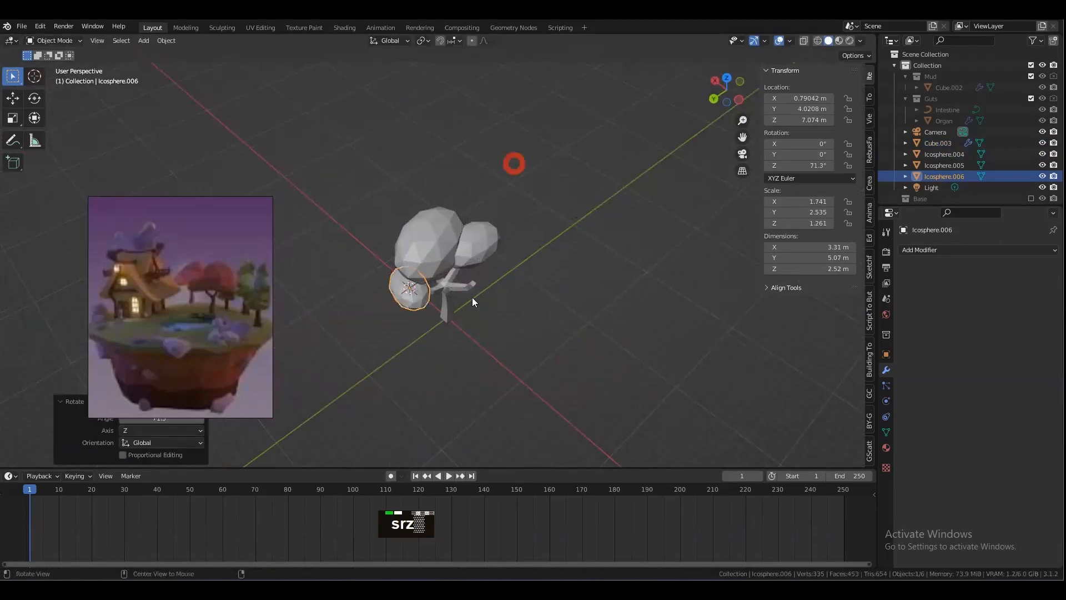
Step: Snap the 3D cursor to the tip vertex of the trunk's negative-X branch and return to Object Mode
{"action": "left_click_drag", "start_coordinate": [472, 298], "coordinate": [437, 281], "text": "alt"}
{"action": "scroll", "coordinate": [450, 315], "scroll_direction": "up", "scroll_amount": 3}
{"action": "left_click", "coordinate": [456, 275], "text": "alt+shift"}
{"action": "left_click", "coordinate": [461, 275]}
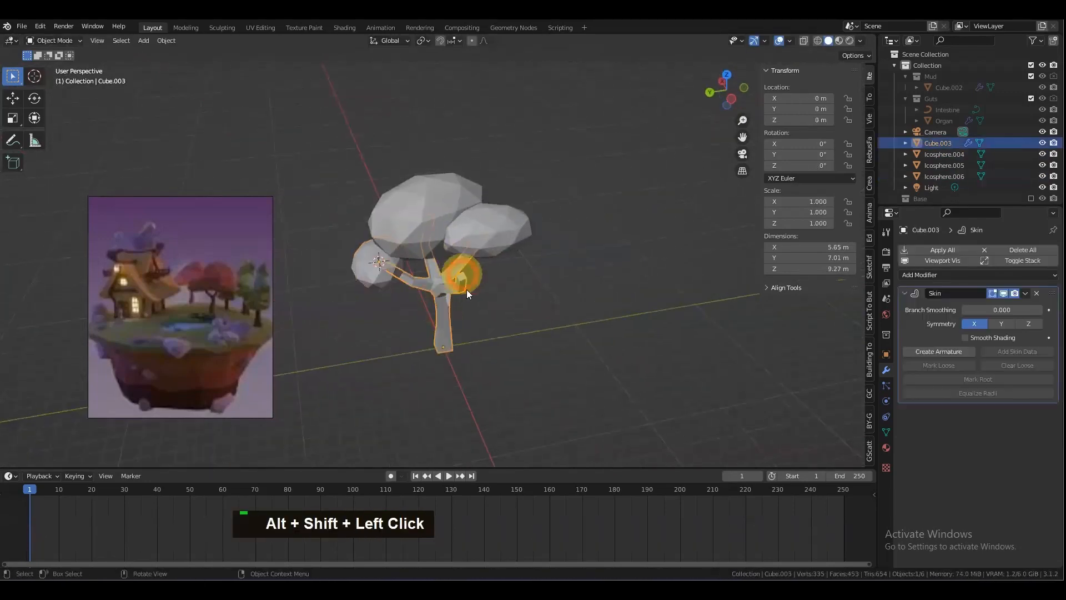
{"action": "key", "text": "Tab"}
{"action": "left_click", "coordinate": [462, 278]}
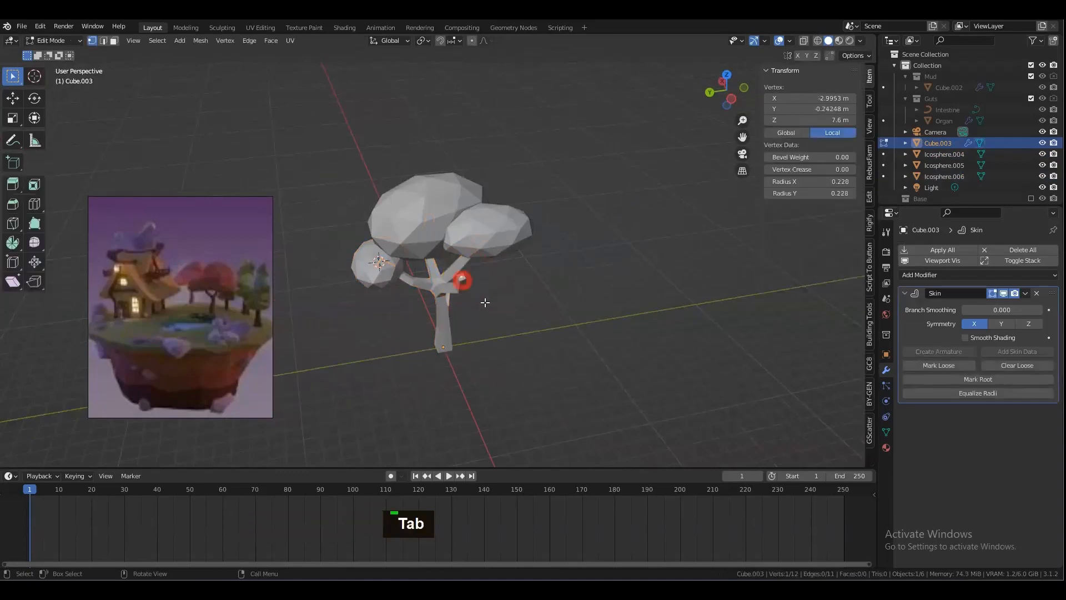
{"action": "key", "text": "shift+s"}
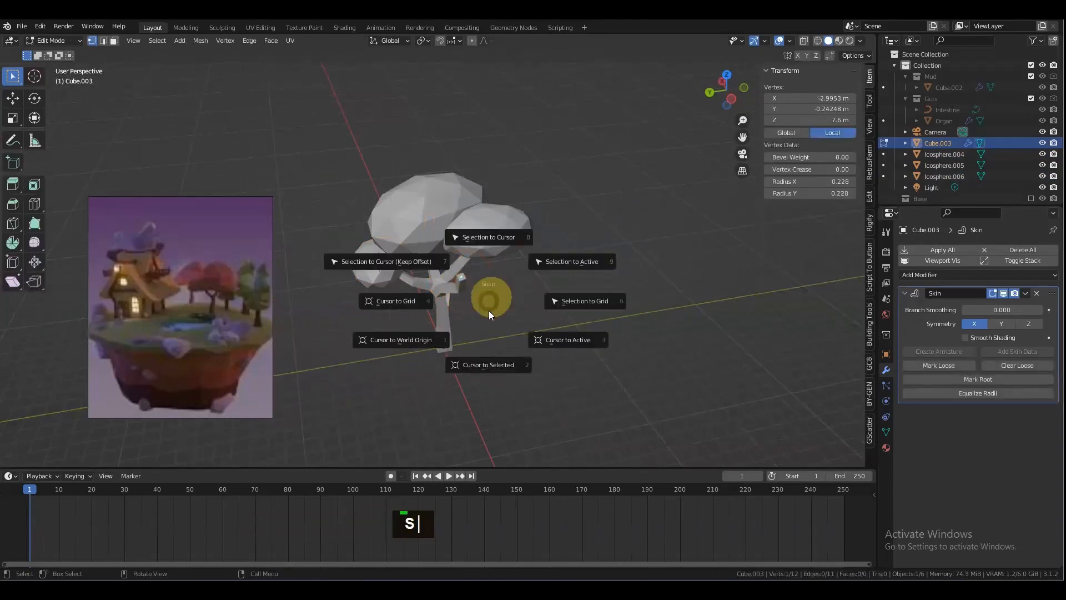
{"action": "left_click", "coordinate": [490, 363]}
{"action": "scroll", "coordinate": [452, 316], "scroll_direction": "up", "scroll_amount": 3}
{"action": "key", "text": "Tab"}
Step: Duplicate the positive-Y branch's foliage in place and snap the copy to the 3D cursor on the negative-X branch tip
{"action": "left_click", "coordinate": [353, 275]}
{"action": "left_click_drag", "start_coordinate": [353, 275], "coordinate": [470, 292], "text": "alt"}
{"action": "key", "text": "shift+d"}
{"action": "right_click", "coordinate": [480, 267]}
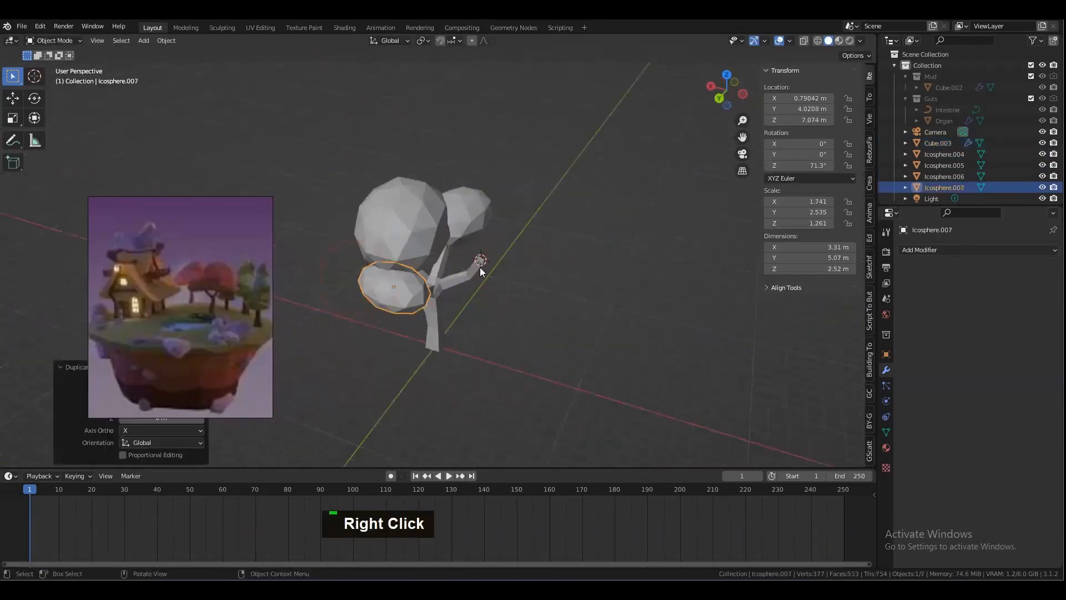
{"action": "key", "text": "shift+s"}
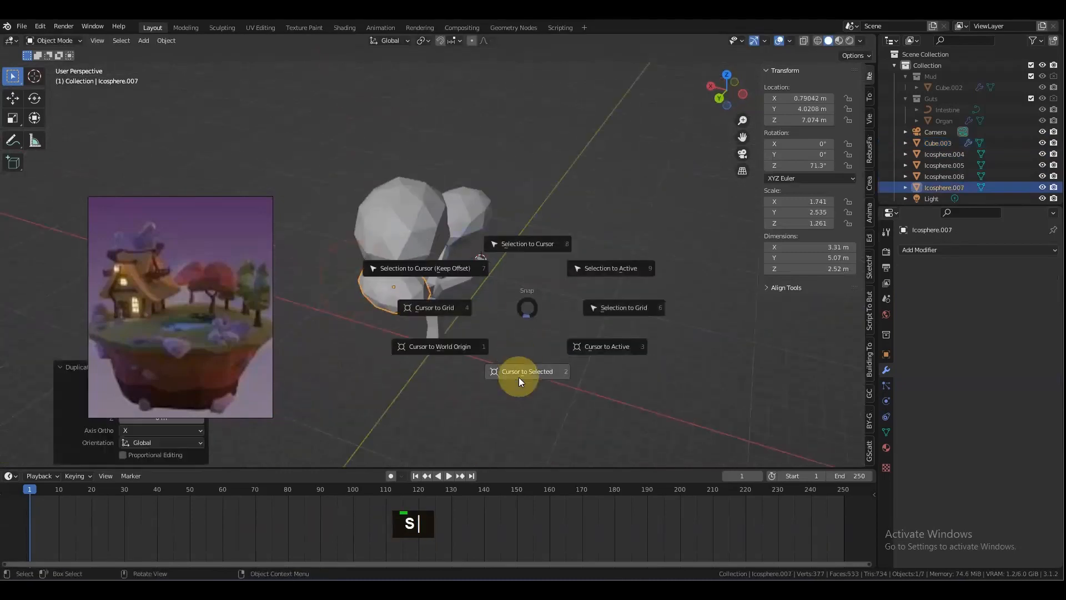
{"action": "left_click", "coordinate": [521, 232]}
Step: Select all four foliage ico spheres together with the trunk and duplicate the whole tree in place
{"action": "left_click_drag", "start_coordinate": [522, 278], "coordinate": [519, 381], "text": "alt"}
{"action": "scroll", "coordinate": [509, 255], "scroll_direction": "down", "scroll_amount": 2}
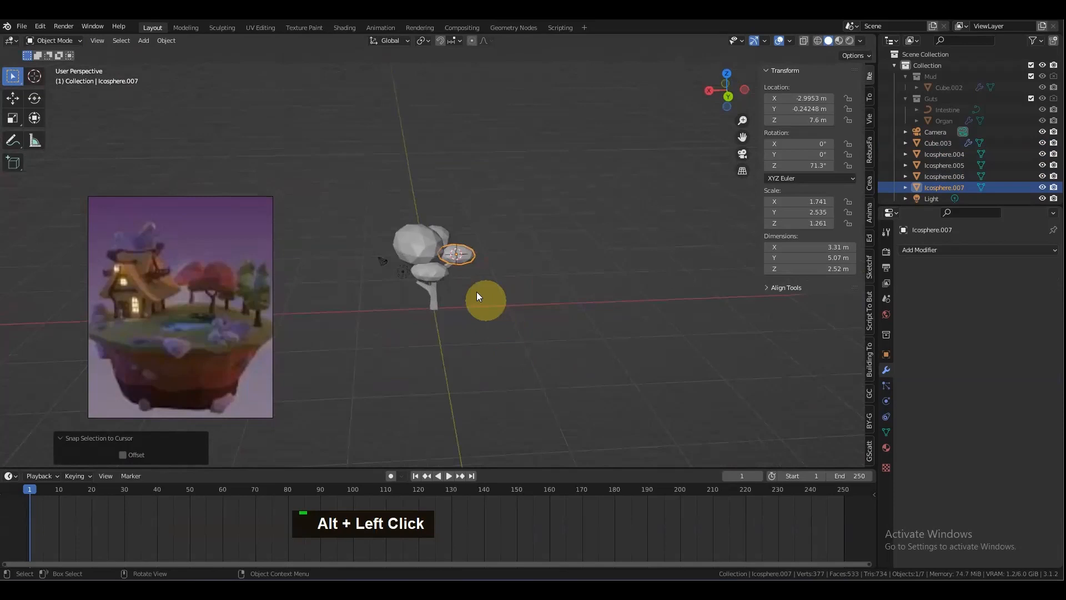
{"action": "left_click", "coordinate": [431, 271], "text": "shift"}
{"action": "left_click", "coordinate": [419, 239], "text": "shift"}
{"action": "left_click", "coordinate": [443, 226], "text": "shift"}
{"action": "left_click_drag", "start_coordinate": [472, 249], "coordinate": [502, 335], "text": "alt"}
{"action": "left_click", "coordinate": [441, 291], "text": "shift"}
{"action": "key", "text": "shift+d"}
{"action": "right_click", "coordinate": [519, 281]}
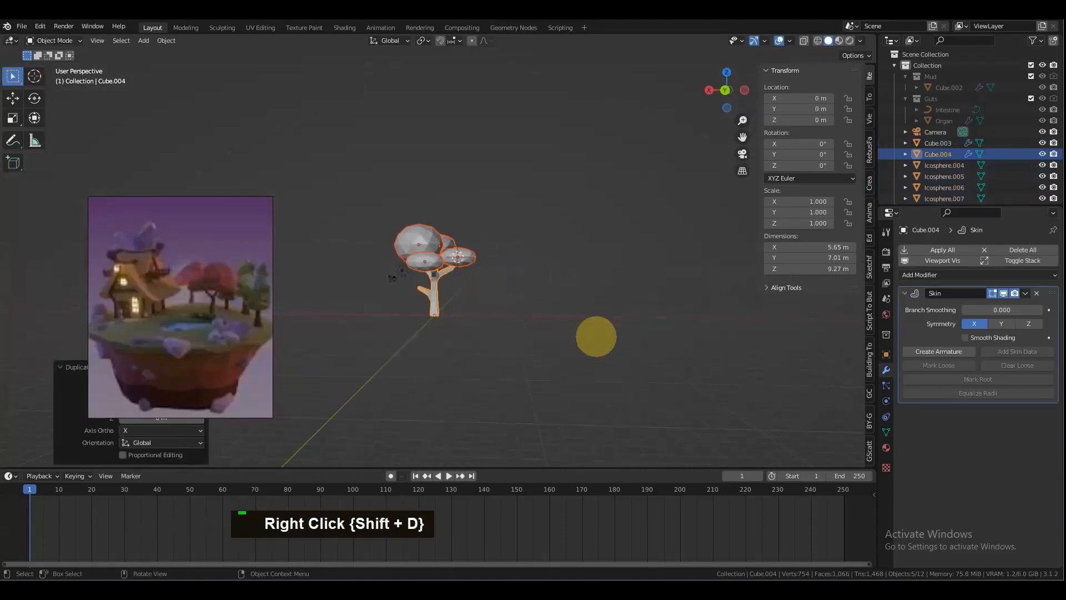
Step: Rotate the duplicated tree about -52.4° around the Z axis
{"action": "key", "text": "r"}
{"action": "key", "text": "z"}
{"action": "left_click", "coordinate": [461, 370]}
{"action": "key", "text": "s"}
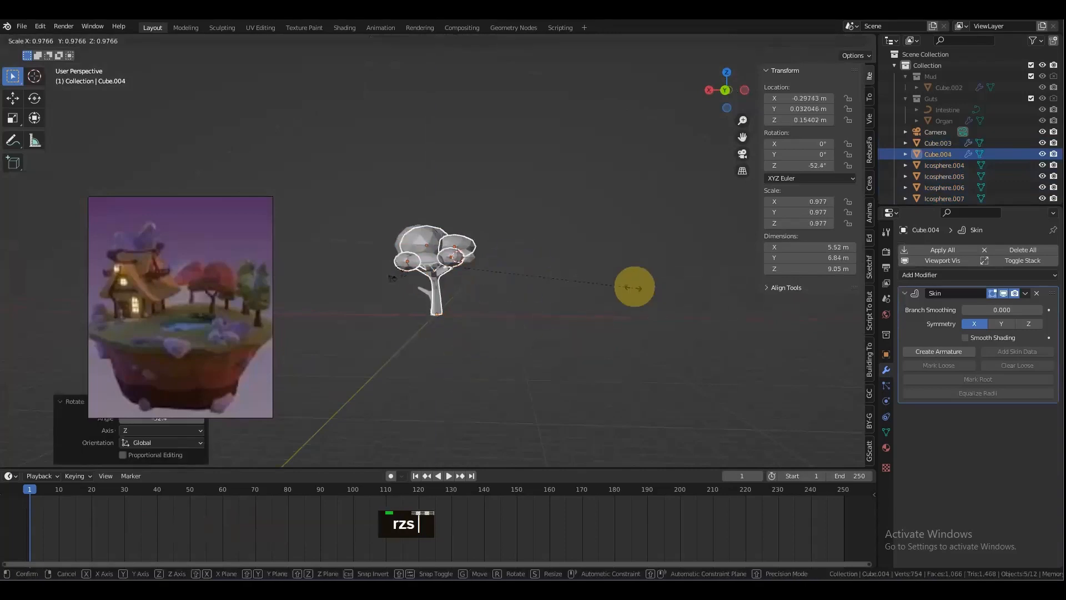
{"action": "right_click", "coordinate": [553, 304]}
{"action": "key", "text": "s"}
{"action": "right_click", "coordinate": [528, 284]}
Step: Set the transform pivot point to Active Element and scale the duplicated tree down to about 0.547
{"action": "left_click", "coordinate": [422, 41]}
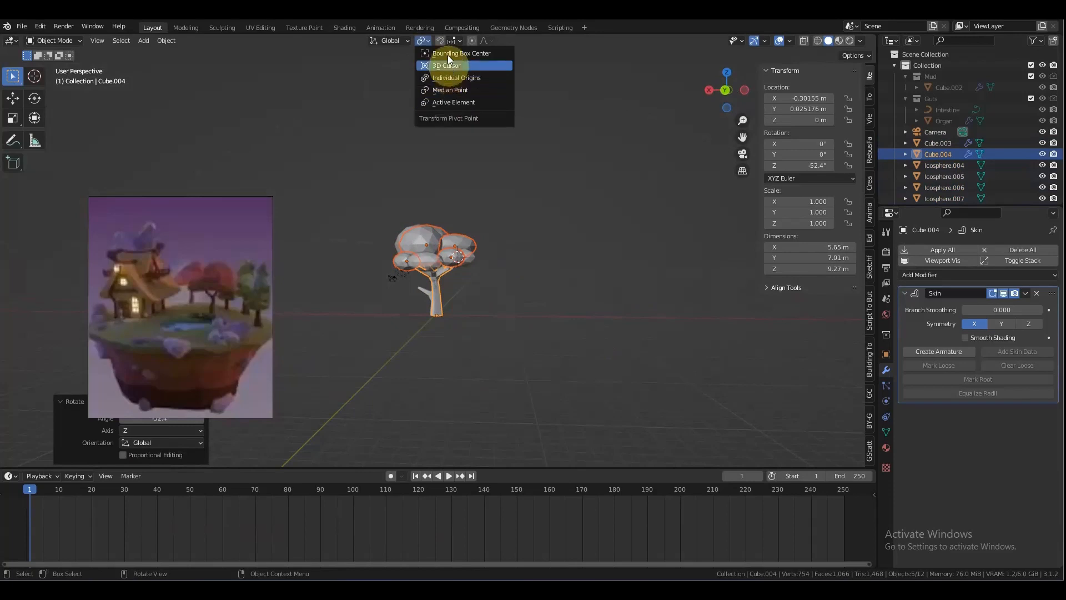
{"action": "left_click", "coordinate": [452, 102]}
{"action": "scroll", "coordinate": [440, 322], "scroll_direction": "up", "scroll_amount": 3}
{"action": "left_click_drag", "start_coordinate": [446, 335], "coordinate": [531, 230], "text": "alt+shift"}
{"action": "scroll", "coordinate": [558, 176], "scroll_direction": "down", "scroll_amount": 2}
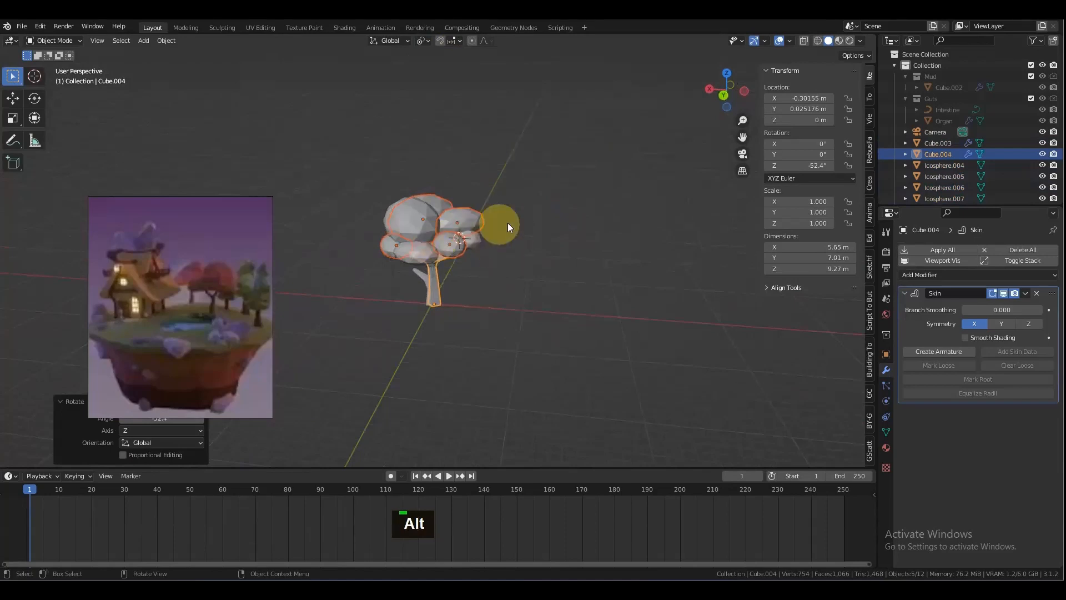
{"action": "key", "text": "s"}
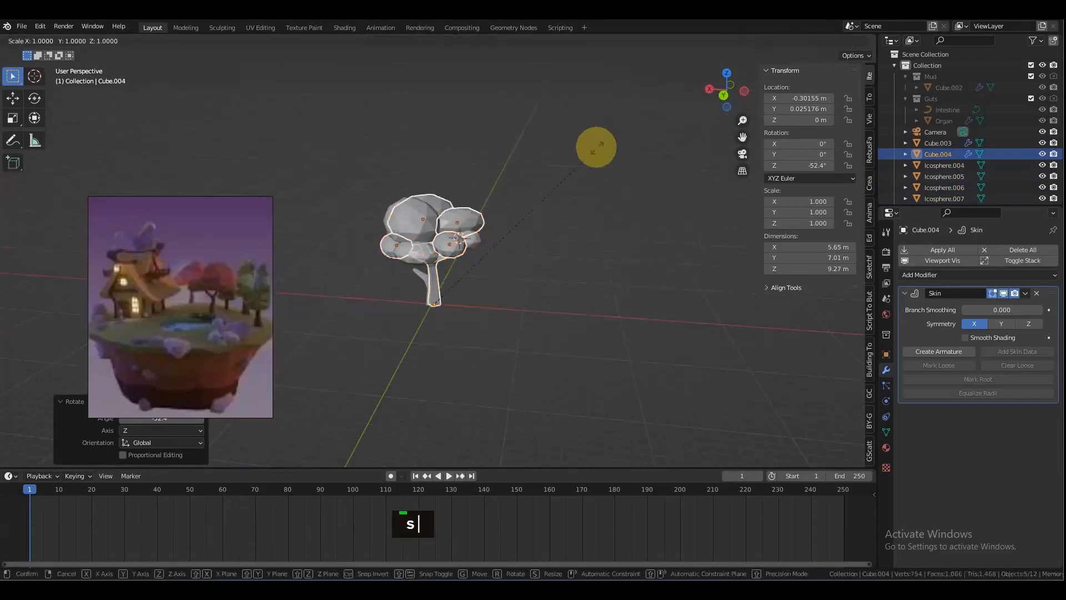
{"action": "left_click", "coordinate": [502, 252]}
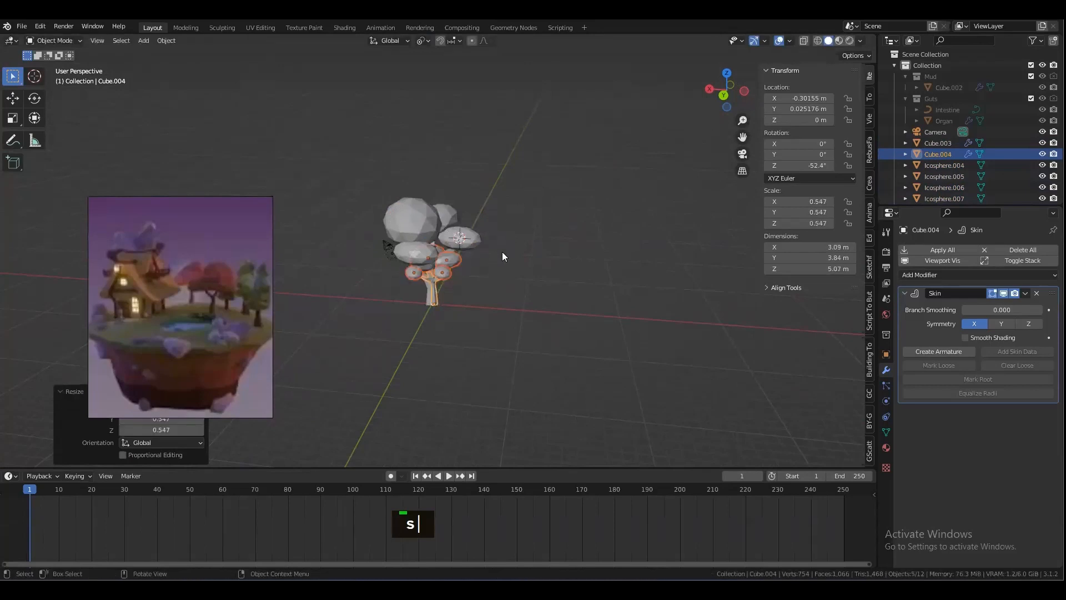
Step: Move the small tree along the X axis to about -6.97 m, beside the large tree, and deselect everything
{"action": "key", "text": "g"}
{"action": "key", "text": "x"}
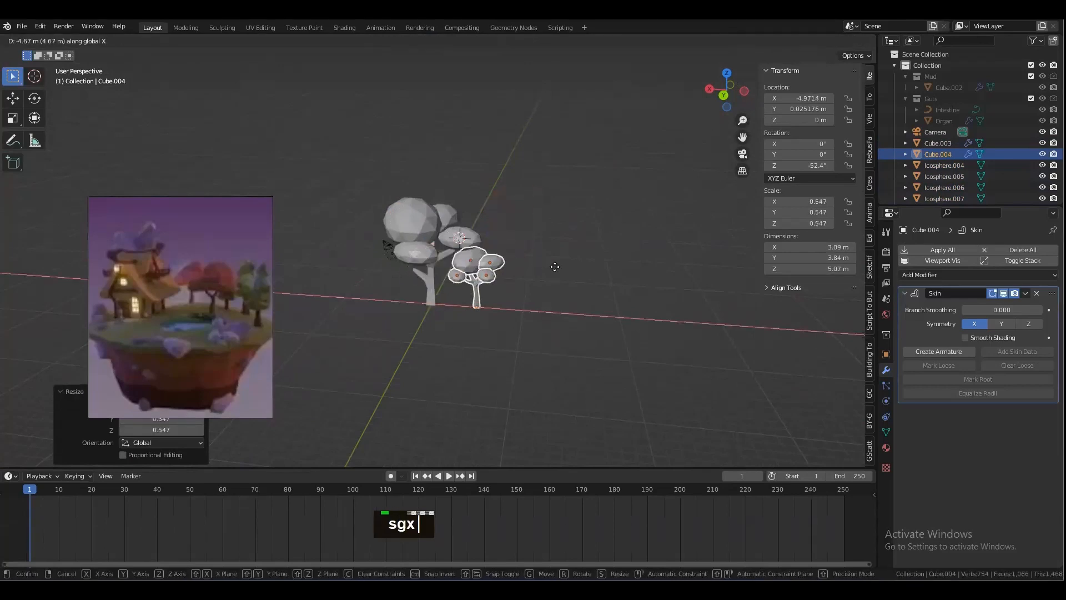
{"action": "left_click", "coordinate": [557, 276]}
{"action": "left_click_drag", "start_coordinate": [557, 276], "coordinate": [528, 311], "text": "alt"}
{"action": "key", "text": "alt+a"}
{"action": "key", "text": "alt"}
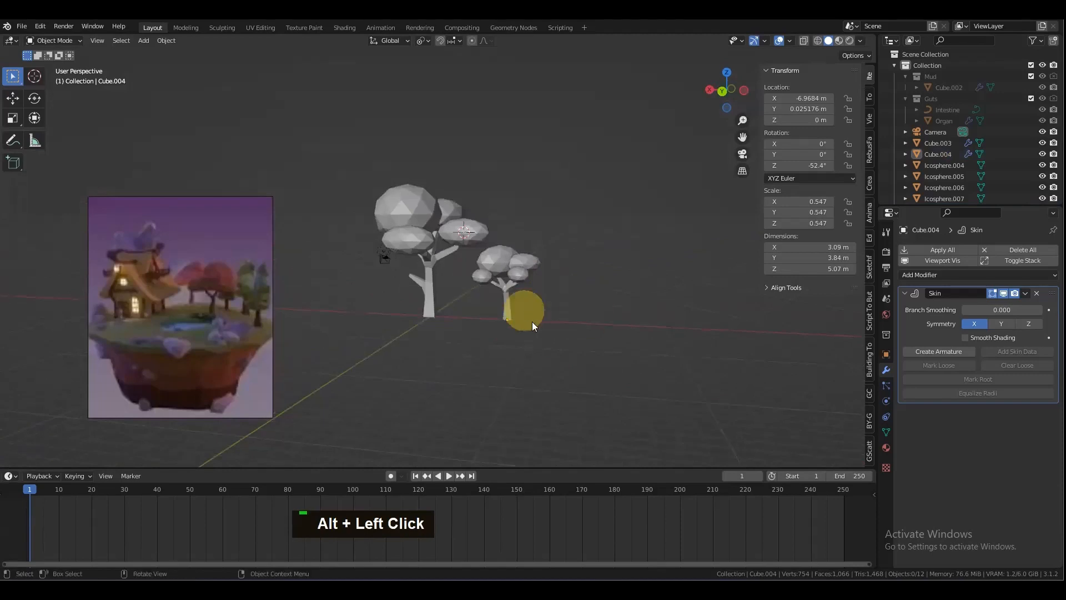
{"action": "scroll", "coordinate": [534, 322], "scroll_direction": "down", "scroll_amount": 3}
{"action": "left_click_drag", "start_coordinate": [543, 305], "coordinate": [524, 320], "text": "alt"}
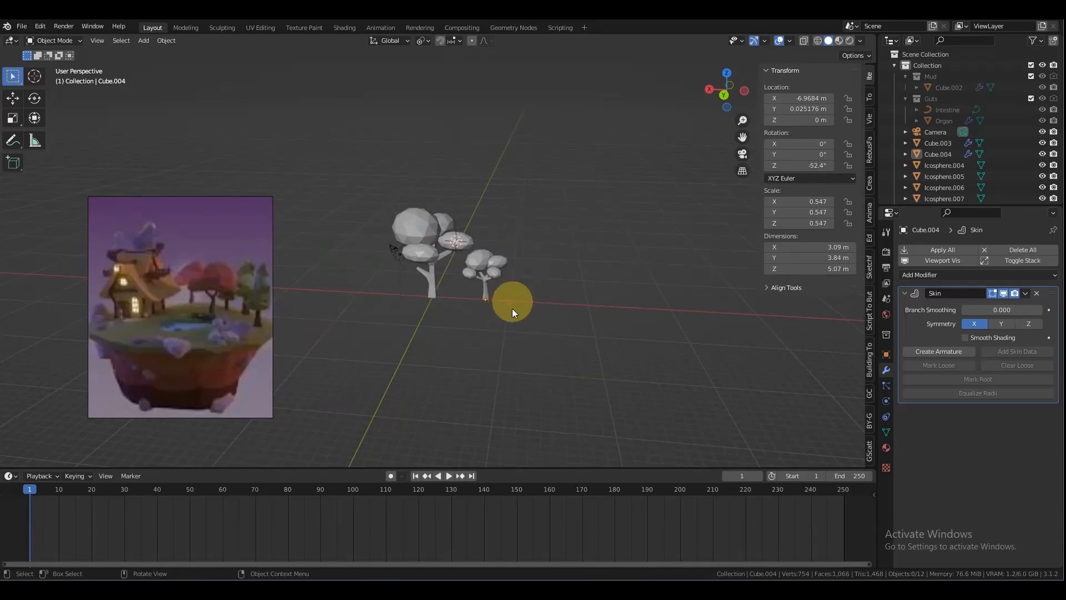
{"action": "scroll", "coordinate": [512, 308], "scroll_direction": "up", "scroll_amount": 4}
{"action": "left_click_drag", "start_coordinate": [504, 328], "coordinate": [535, 319], "text": "alt"}
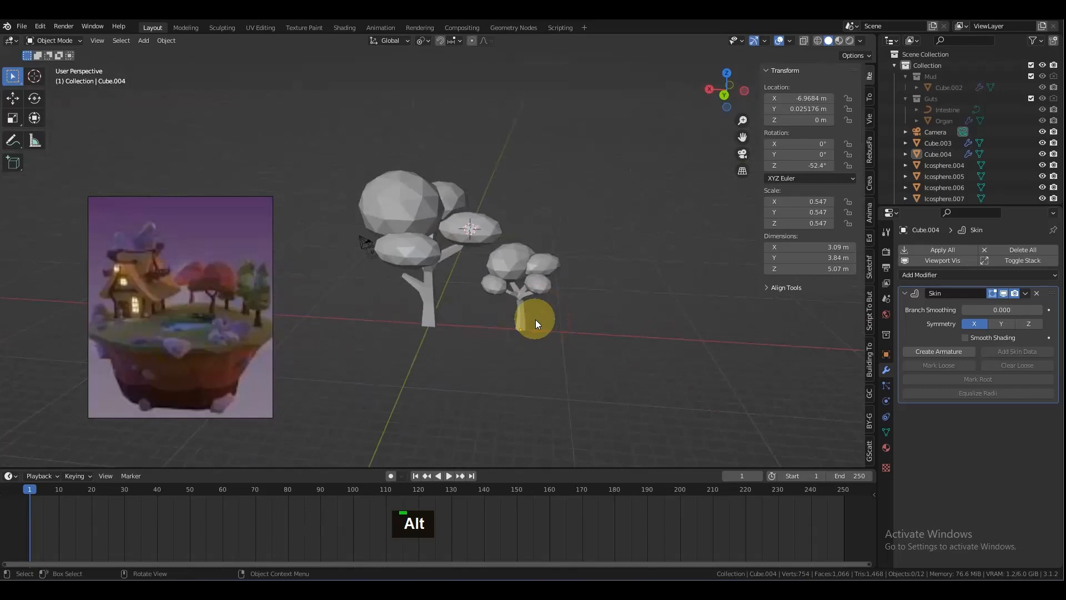